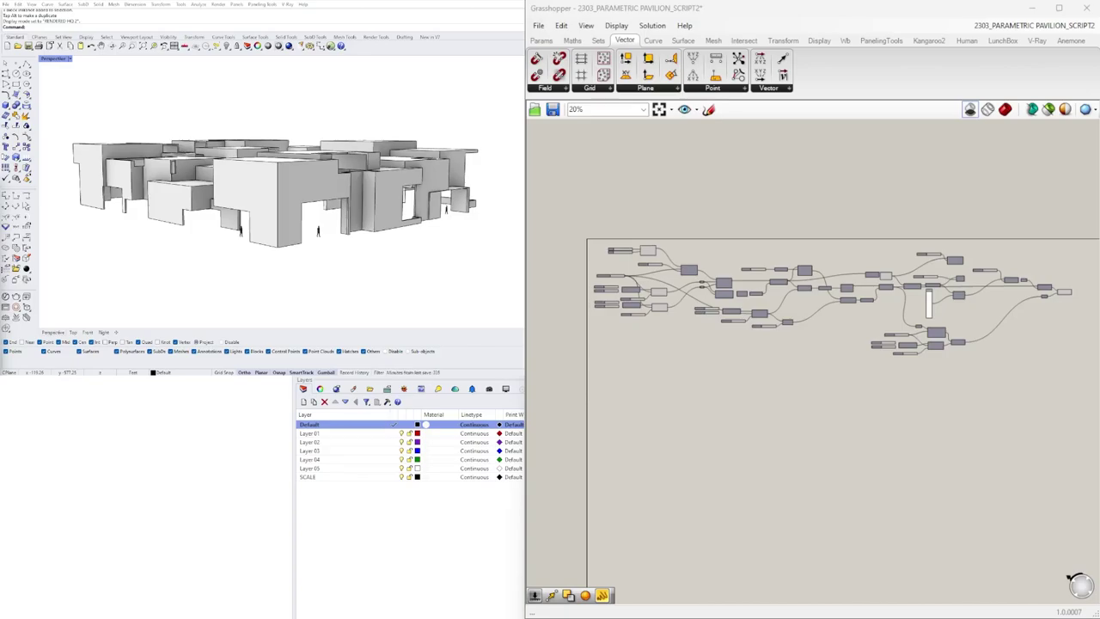
Step: Examine the finished parametric pavilion model from several sides, looking at its box volumes, openings and scale figures
right_drag(315, 169, 254, 157)
scroll(241, 202, up, 3)
right_drag(236, 207, 193, 234)
scroll(208, 226, down, 3)
scroll(284, 191, down, 2)
scroll(288, 184, up, 2)
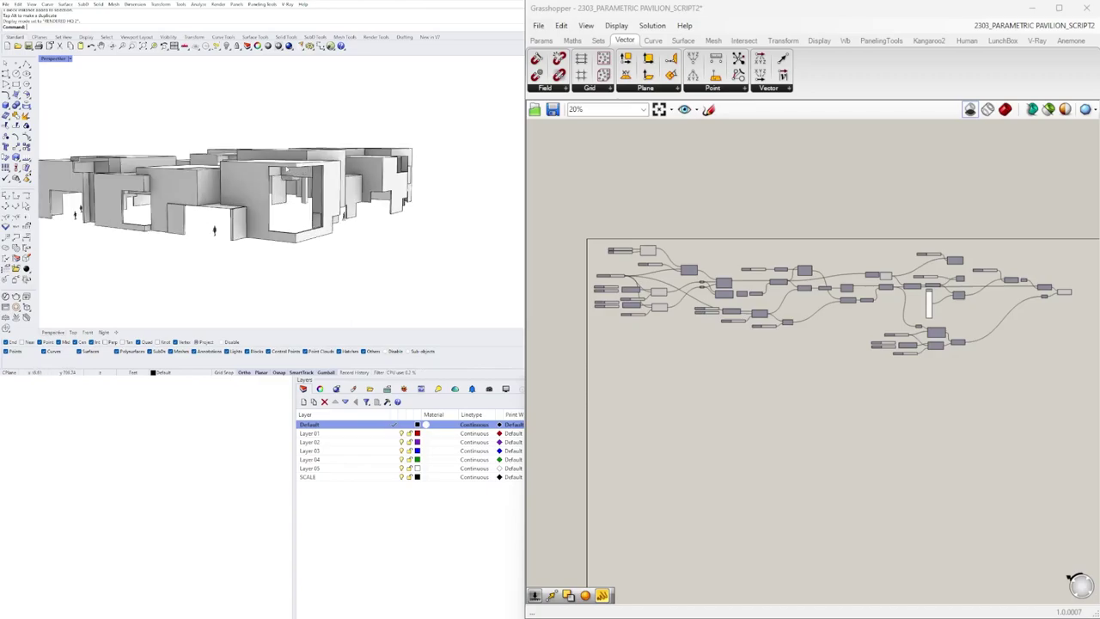
right_drag(281, 171, 273, 200)
right_drag(130, 194, 215, 164)
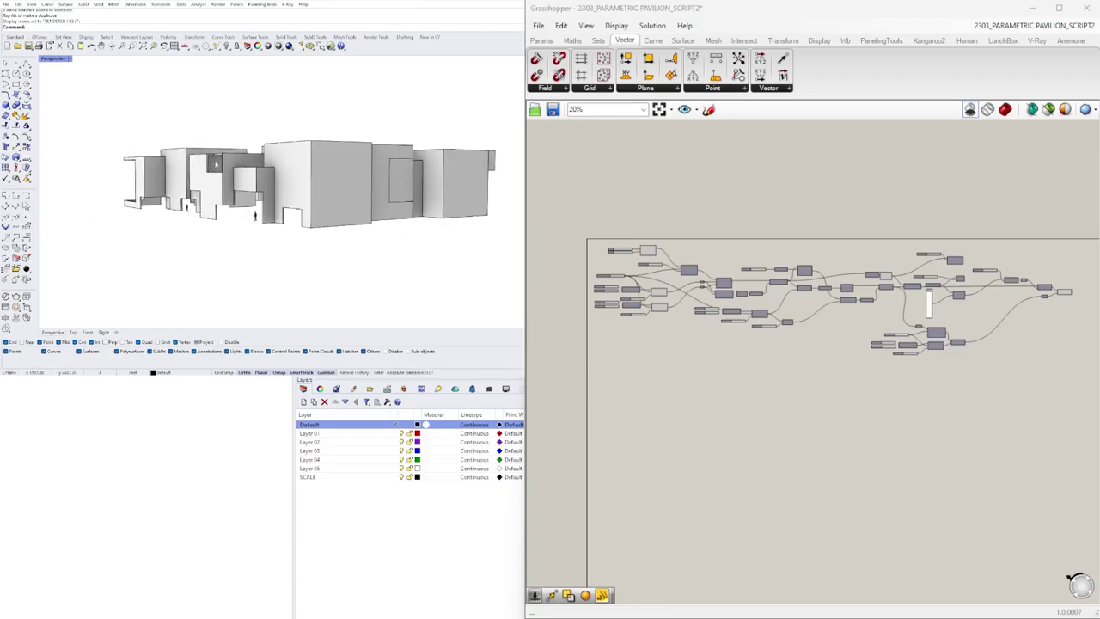
mouse_move(338, 197)
right_down()
mouse_move(288, 165)
mouse_move(323, 172)
mouse_move(315, 190)
mouse_move(322, 180)
mouse_move(347, 182)
right_up()
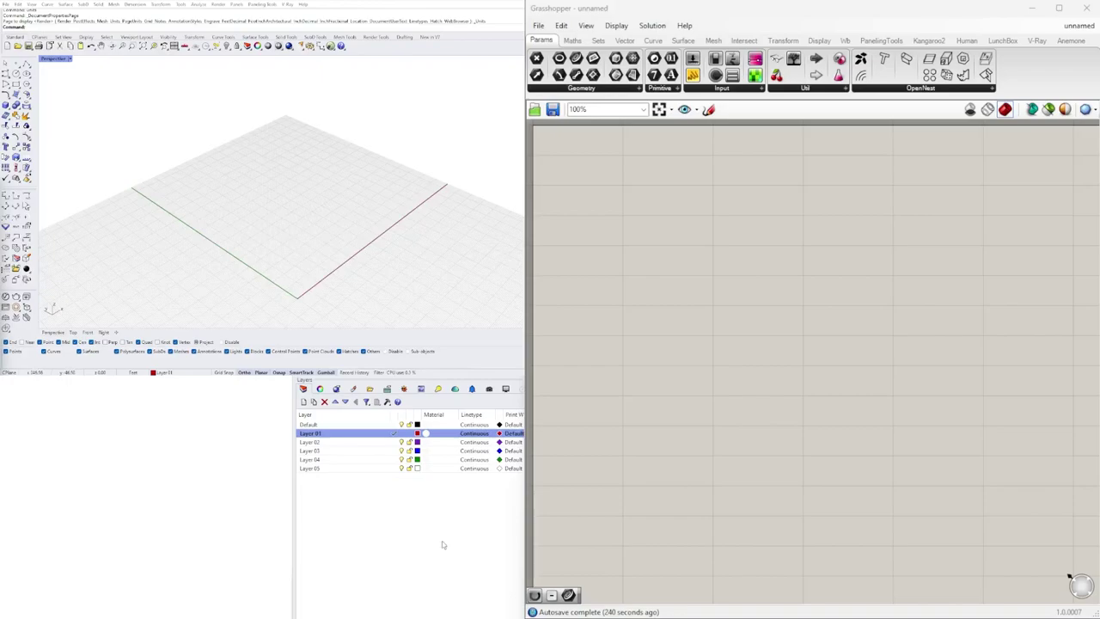
Step: Start a new definition and place a Rectangle component on the empty canvas
click(539, 26)
click(545, 37)
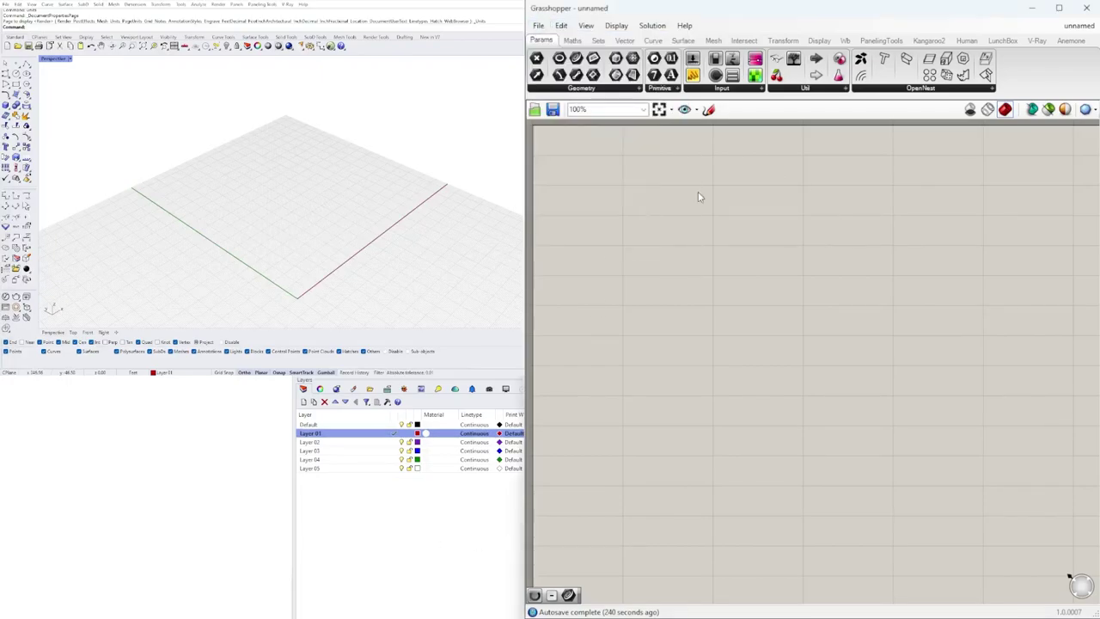
double_click(673, 291)
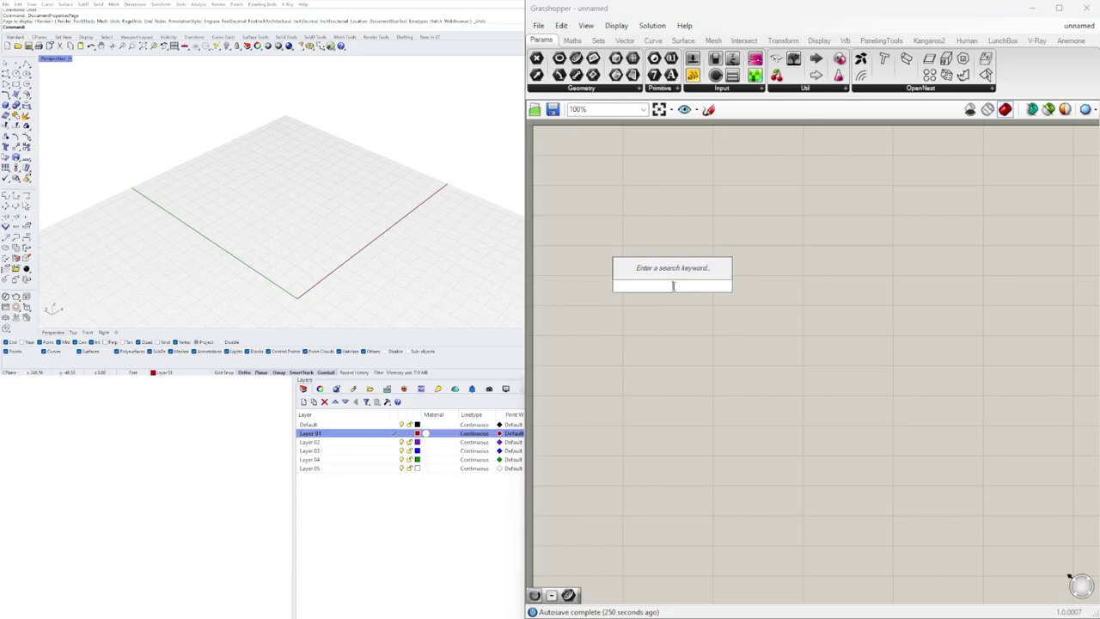
text(rect)
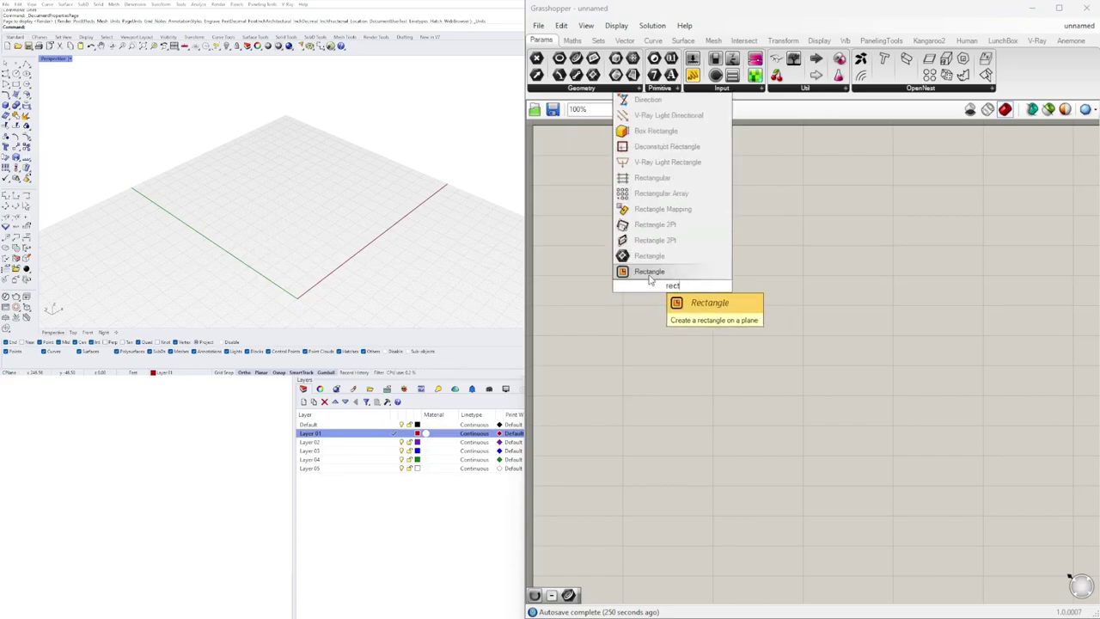
click(649, 272)
drag(675, 276, 870, 238)
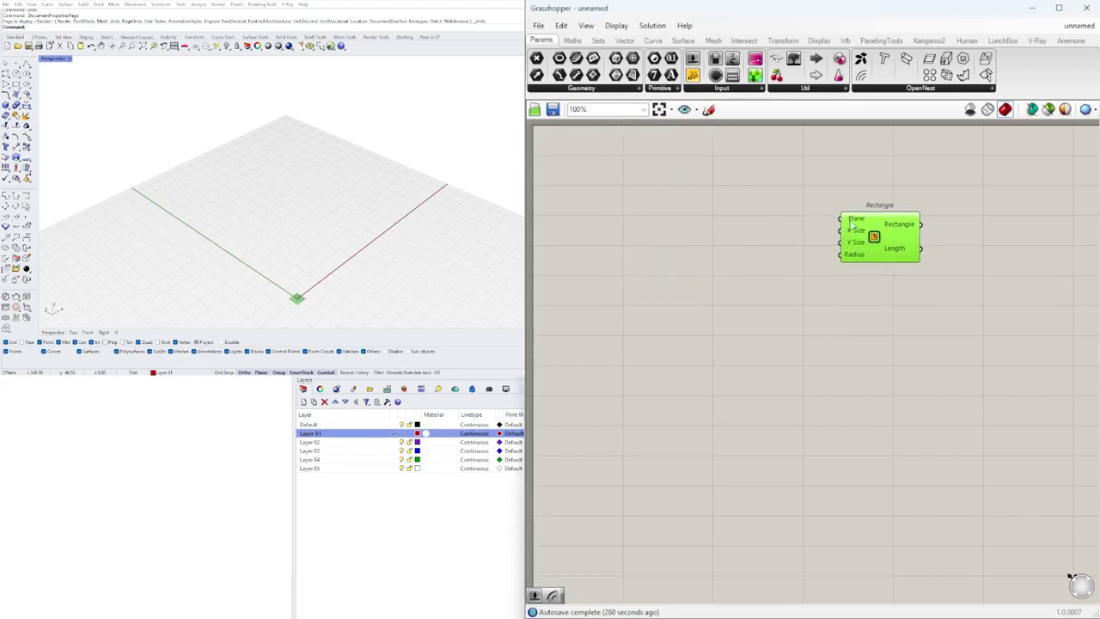
drag(853, 243, 802, 245)
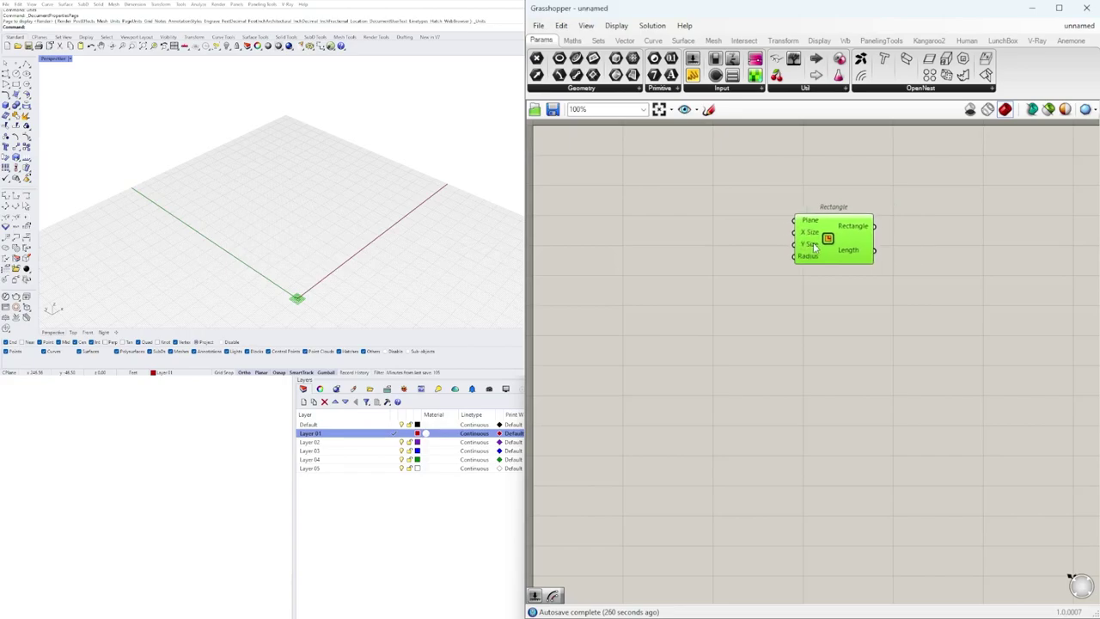
Step: Add an integer number slider with the value 150 beside the Rectangle component
double_click(678, 251)
text(15)
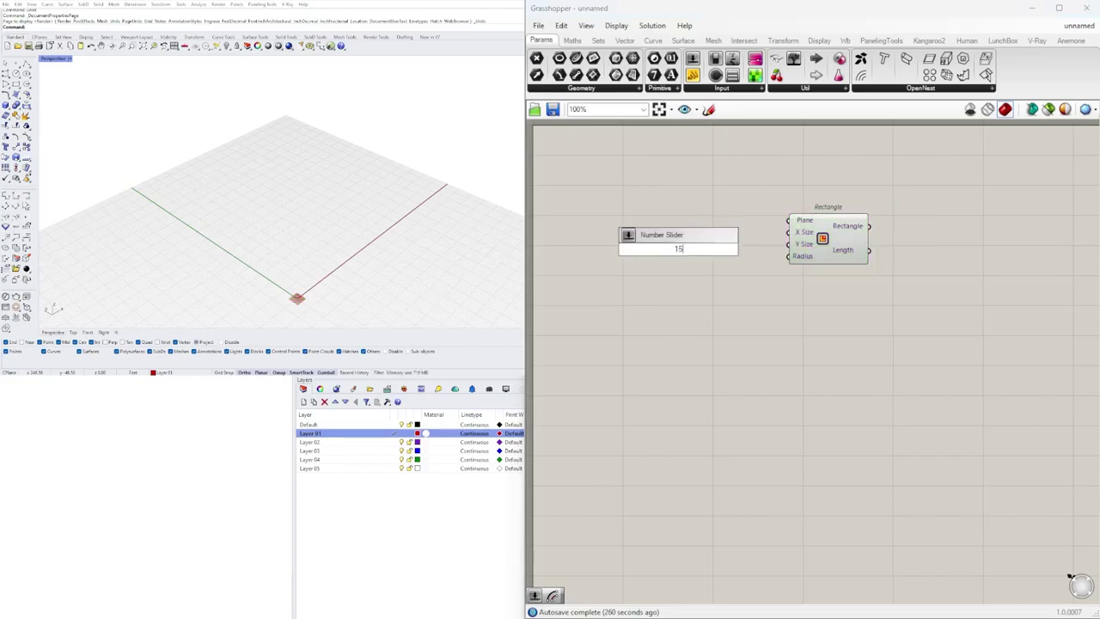
text(0)
key(Return)
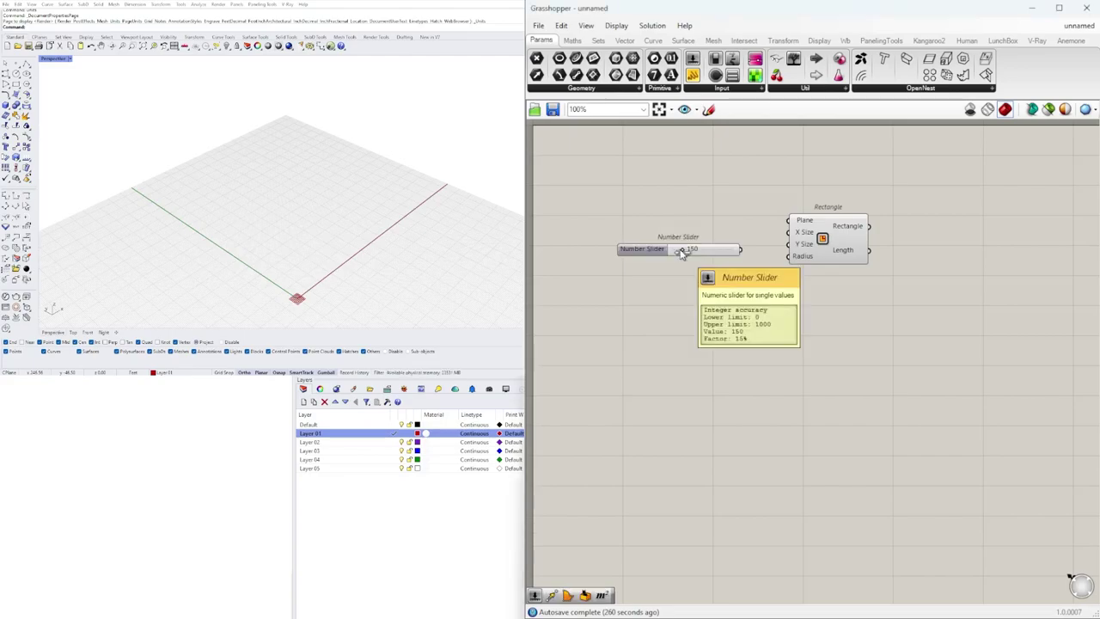
Step: Duplicate the 150 slider and connect the two sliders to the Rectangle's X Size and Y Size inputs
scroll(640, 259, up, 4)
click(709, 210)
alt+drag(709, 210, 709, 233)
drag(881, 200, 945, 206)
drag(880, 234, 938, 232)
scroll(658, 262, down, 4)
click(843, 268)
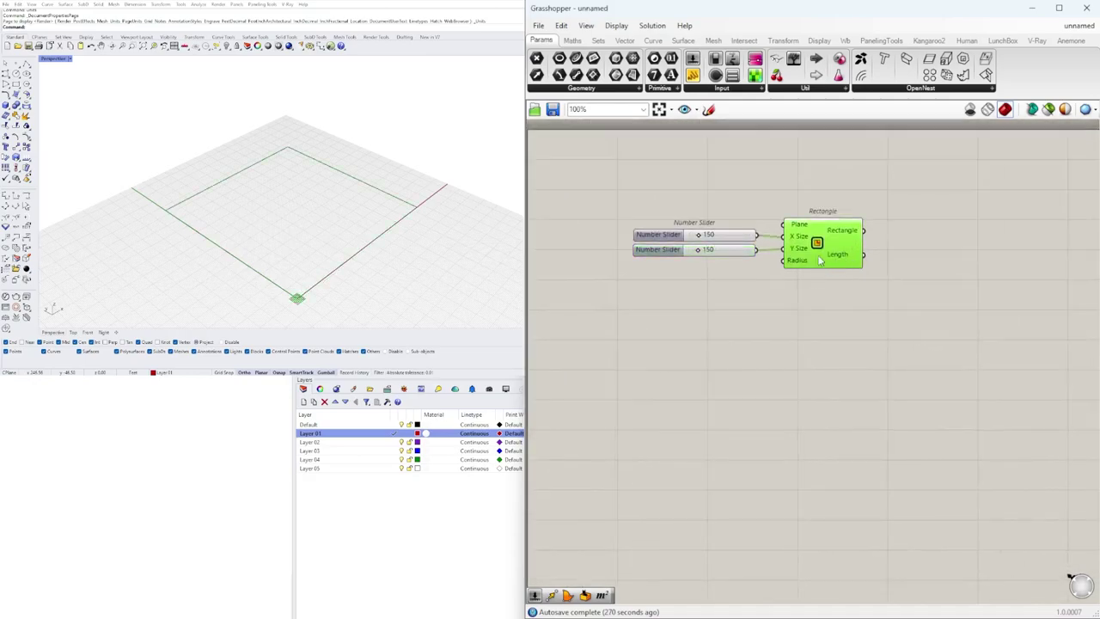
drag(841, 241, 852, 239)
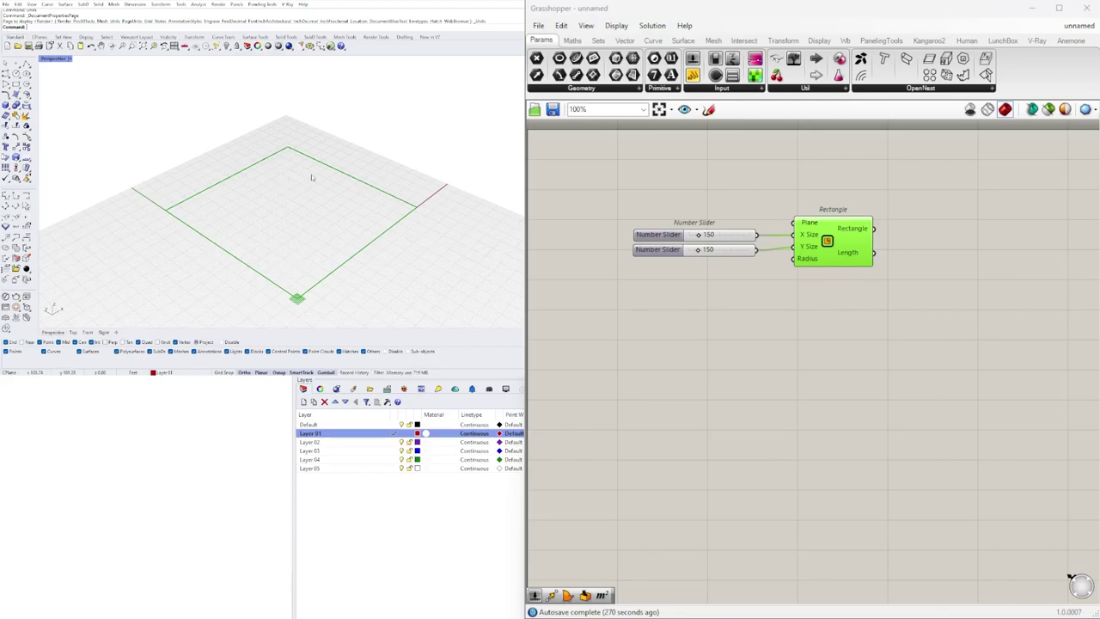
drag(868, 261, 870, 261)
Step: Add a Populate 2D component and connect the Rectangle output to its Region input
double_click(934, 248)
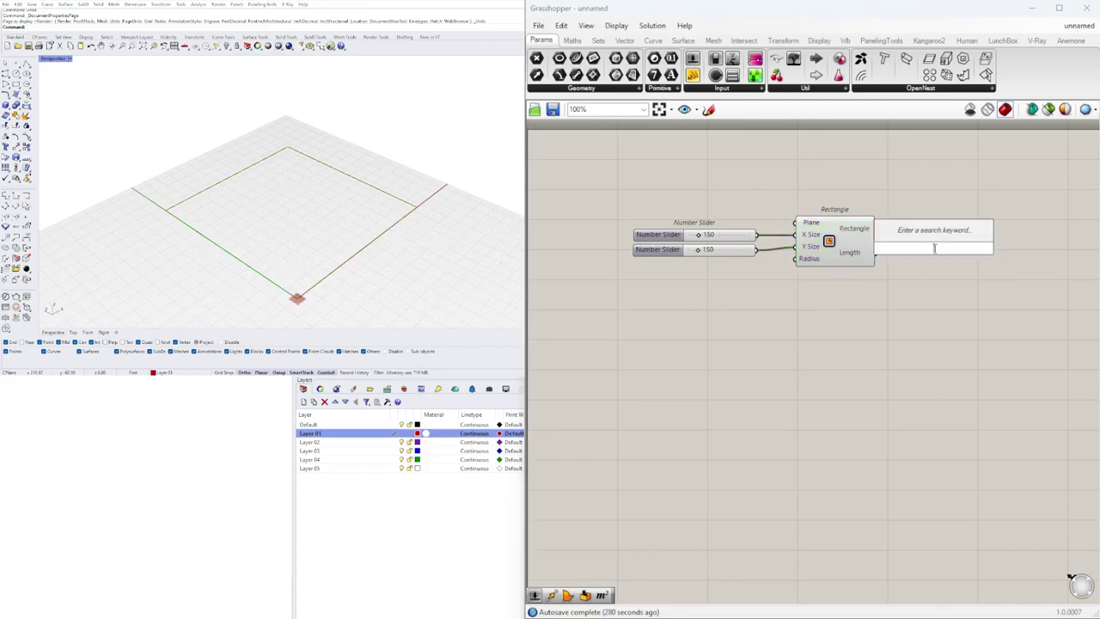
key(Escape)
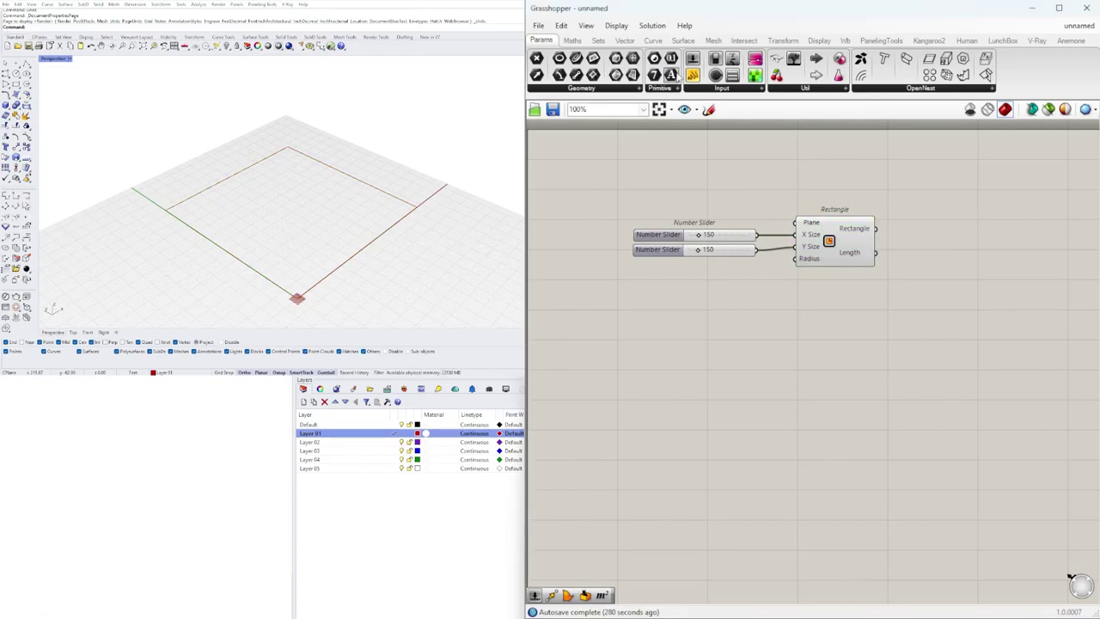
click(598, 40)
click(624, 42)
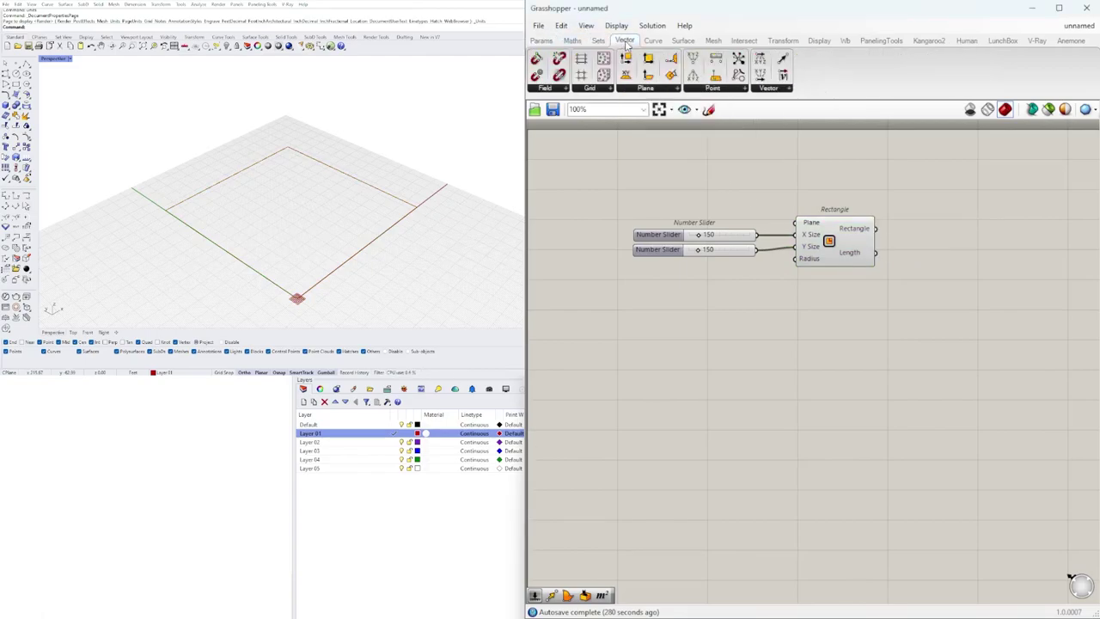
click(589, 87)
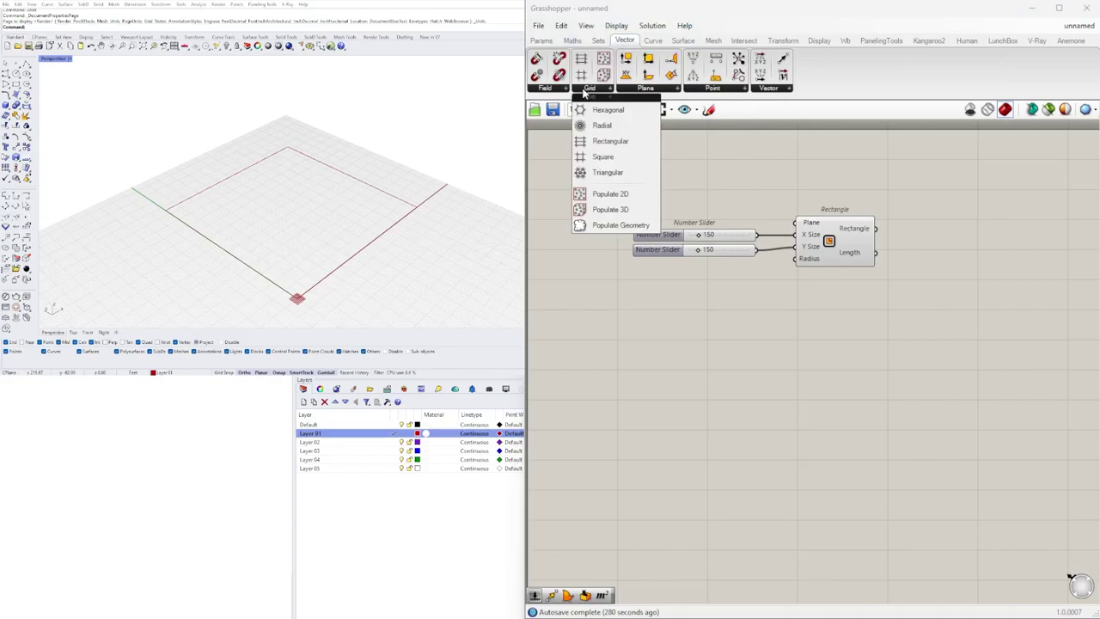
click(619, 205)
click(999, 262)
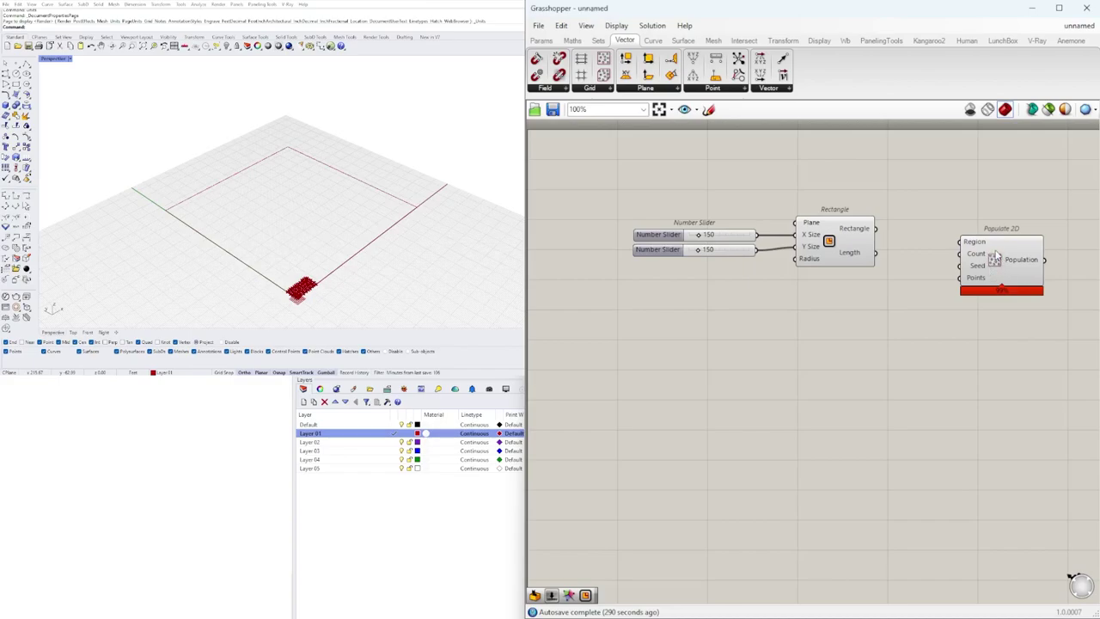
drag(1005, 271, 994, 261)
drag(875, 227, 926, 292)
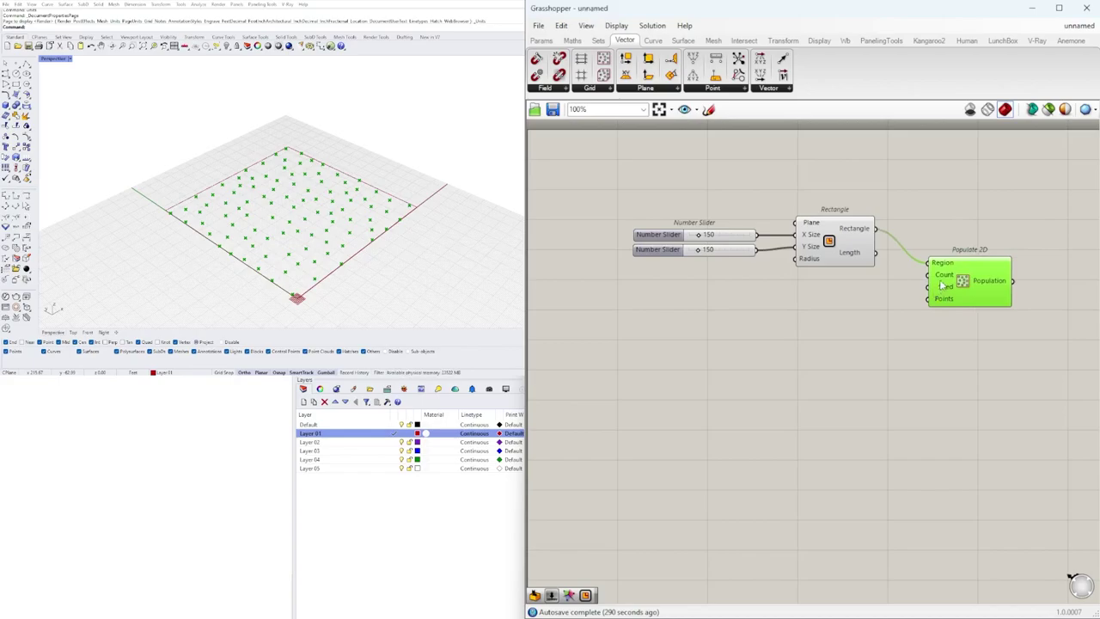
Step: Add a number slider with the value 15 and connect it to the Count input of Populate 2D
double_click(780, 332)
text(1)
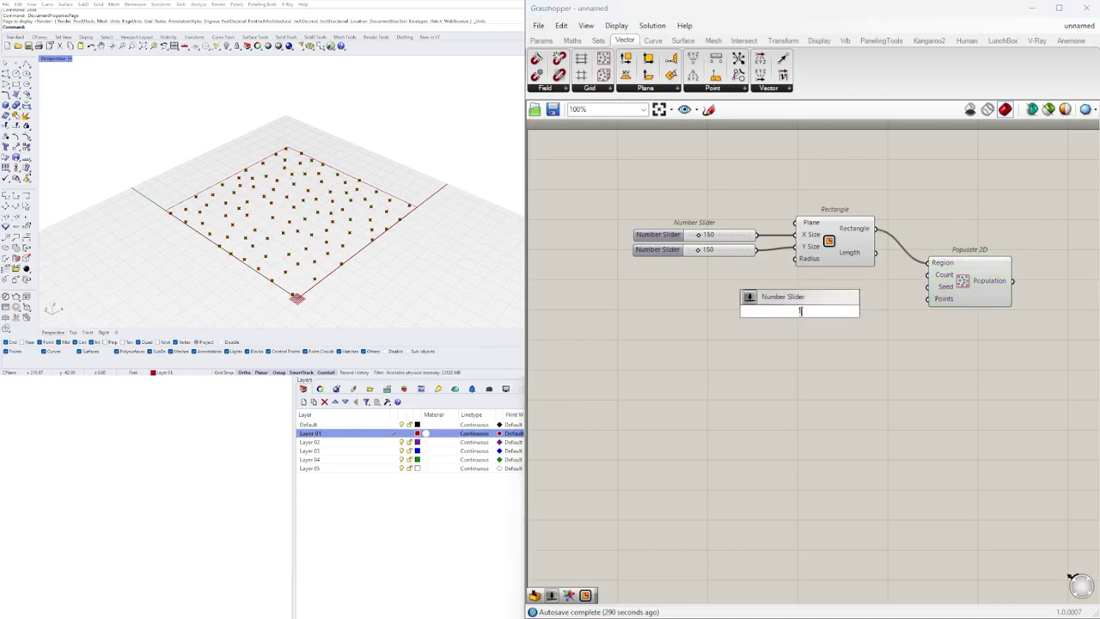
key(Return)
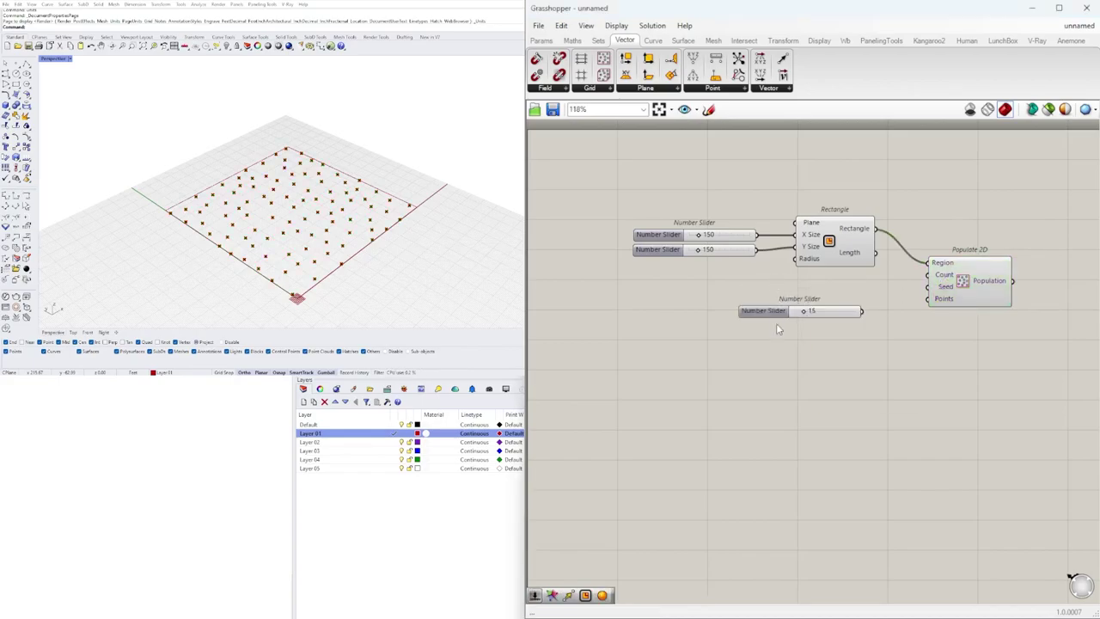
scroll(776, 323, up, 1)
drag(796, 311, 808, 292)
scroll(894, 282, up, 2)
drag(915, 282, 978, 265)
scroll(910, 305, down, 3)
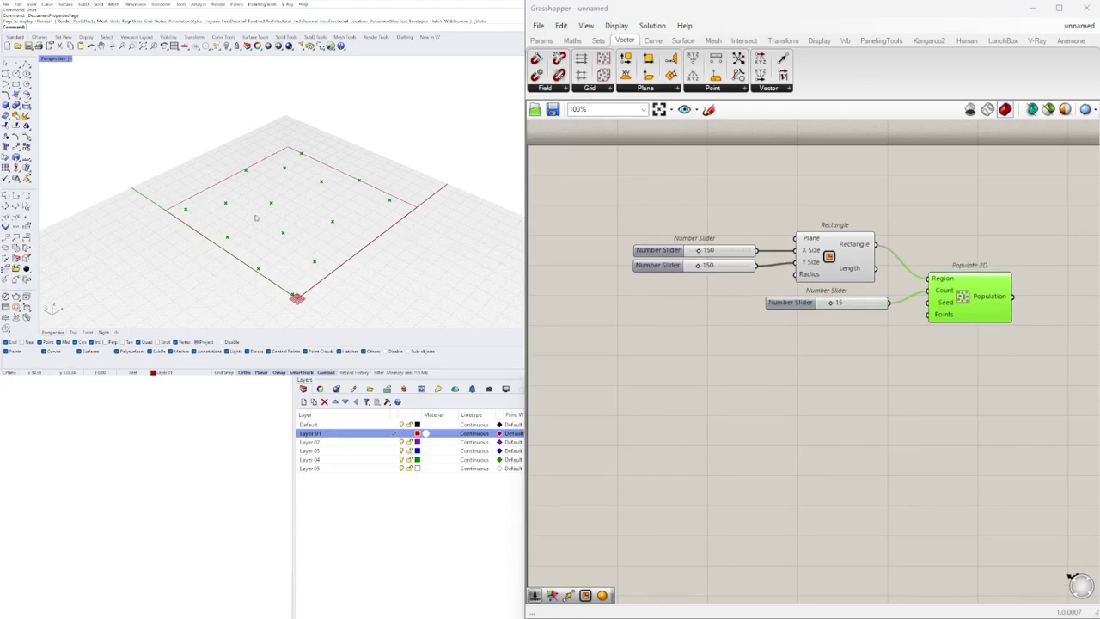
Step: Set the slider that feeds the Populate 2D Count input to 24
scroll(812, 327, up, 5)
scroll(847, 296, down, 4)
mouse_move(823, 312)
mouse_down()
mouse_move(861, 315)
mouse_move(832, 314)
mouse_up()
right_drag(825, 320, 908, 317)
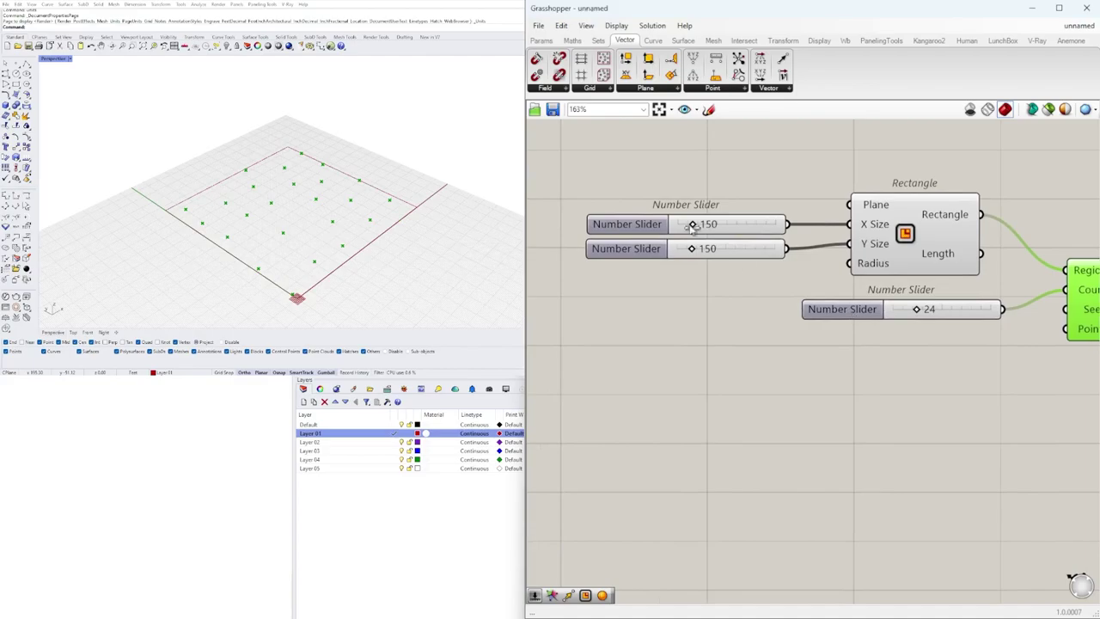
Step: Rename the number slider feeding the Rectangle's X Size input as "X SIZE"
right_click(632, 214)
click(620, 229)
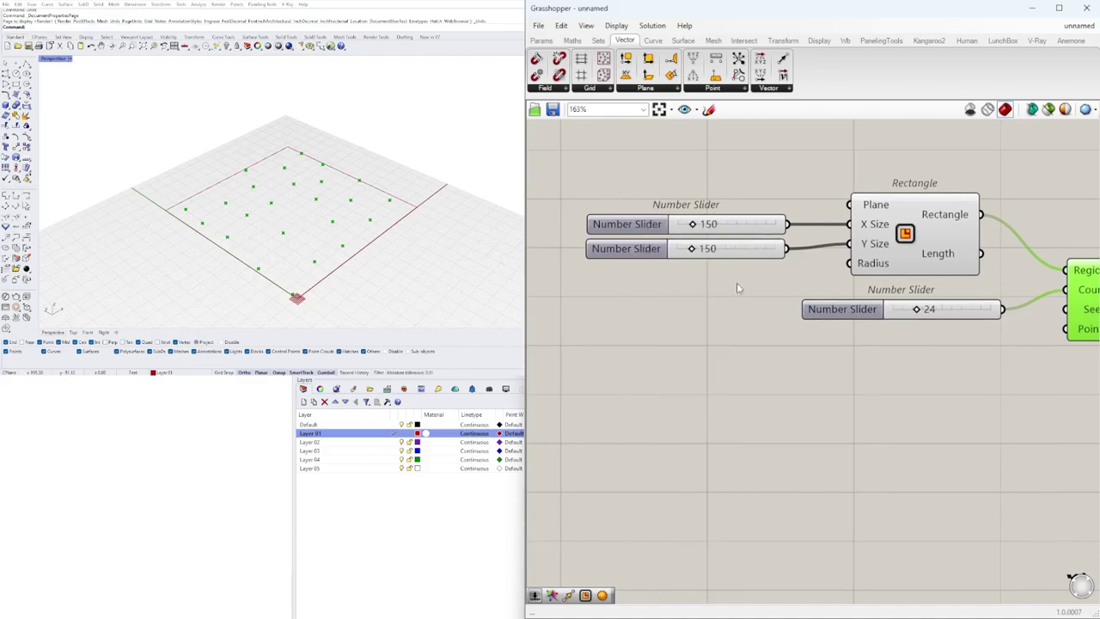
right_click(645, 231)
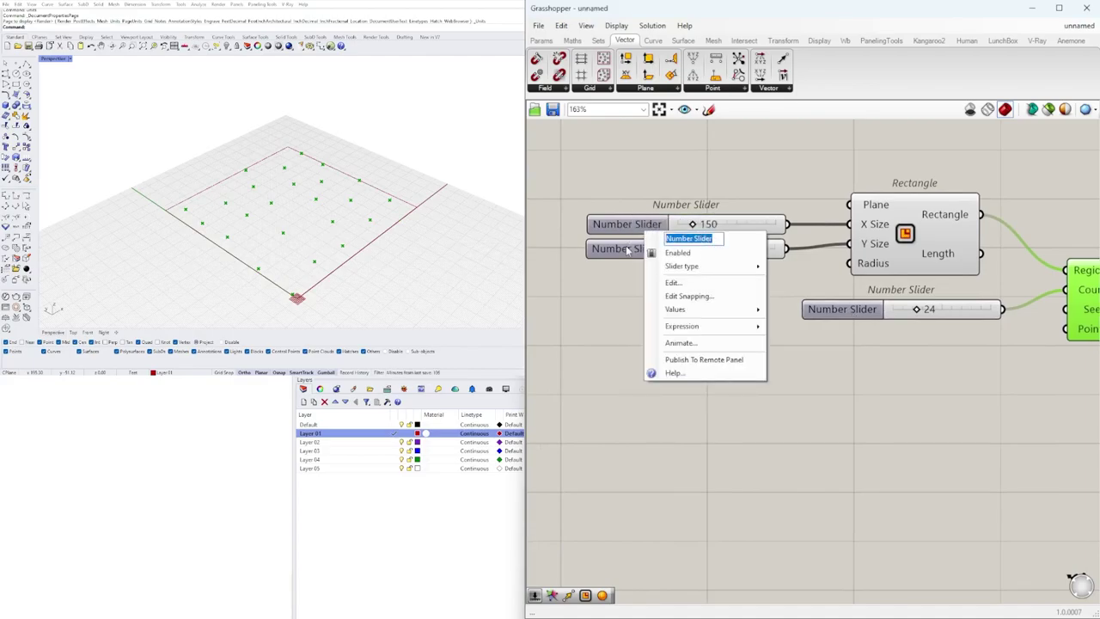
text(x)
key(BackSpace)
text(X Size)
text(X SIZE)
key(Return)
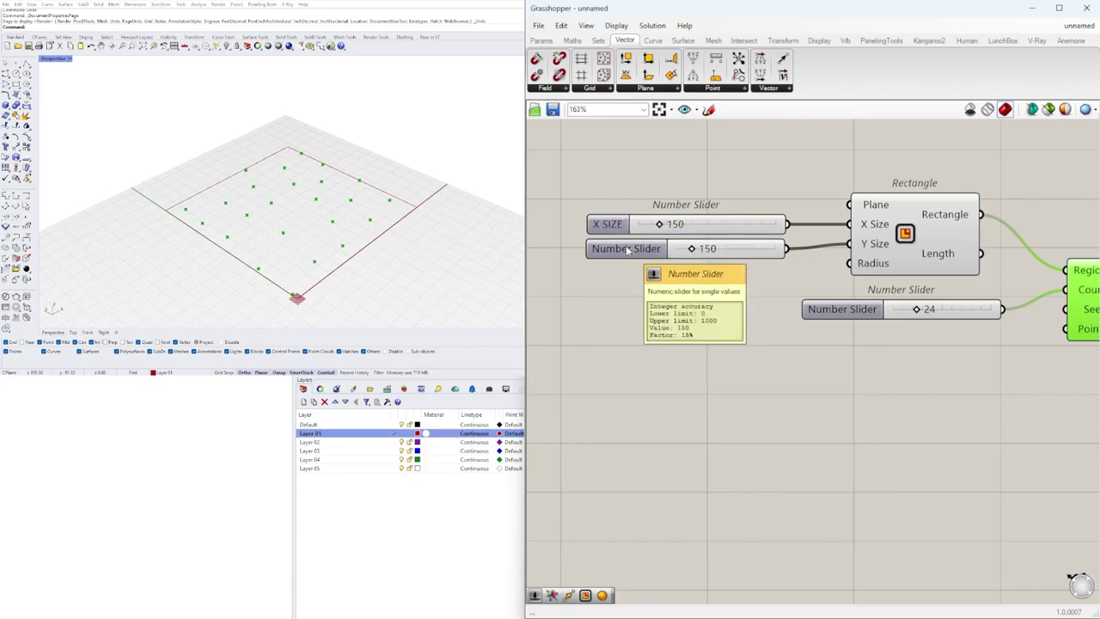
scroll(628, 250, up, 2)
right_click(628, 250)
click(514, 499)
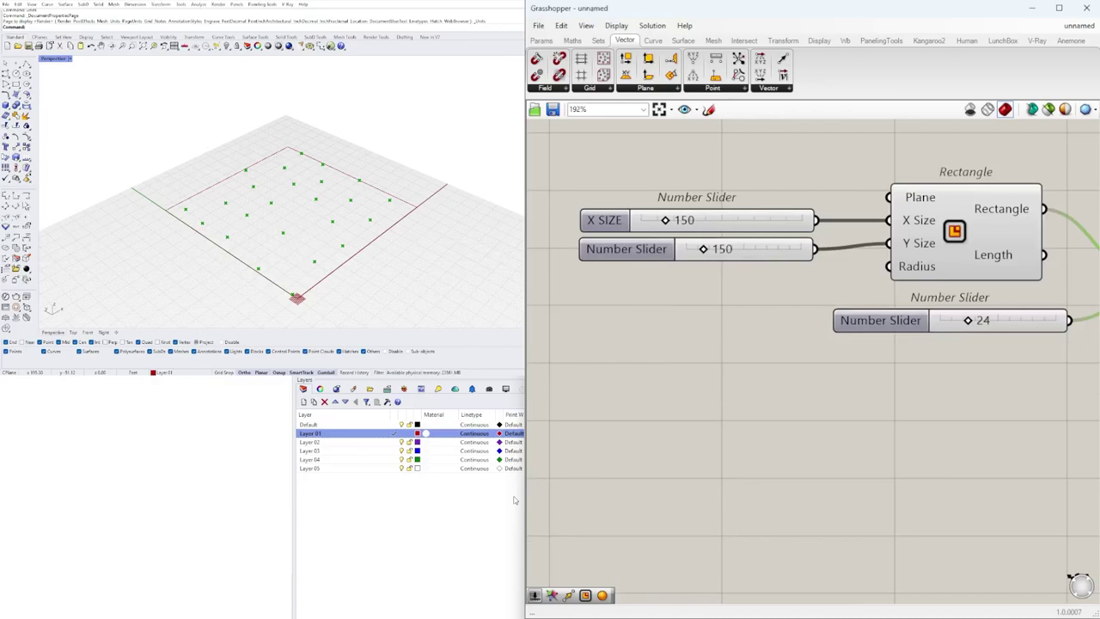
text(SIZE)
key(Return)
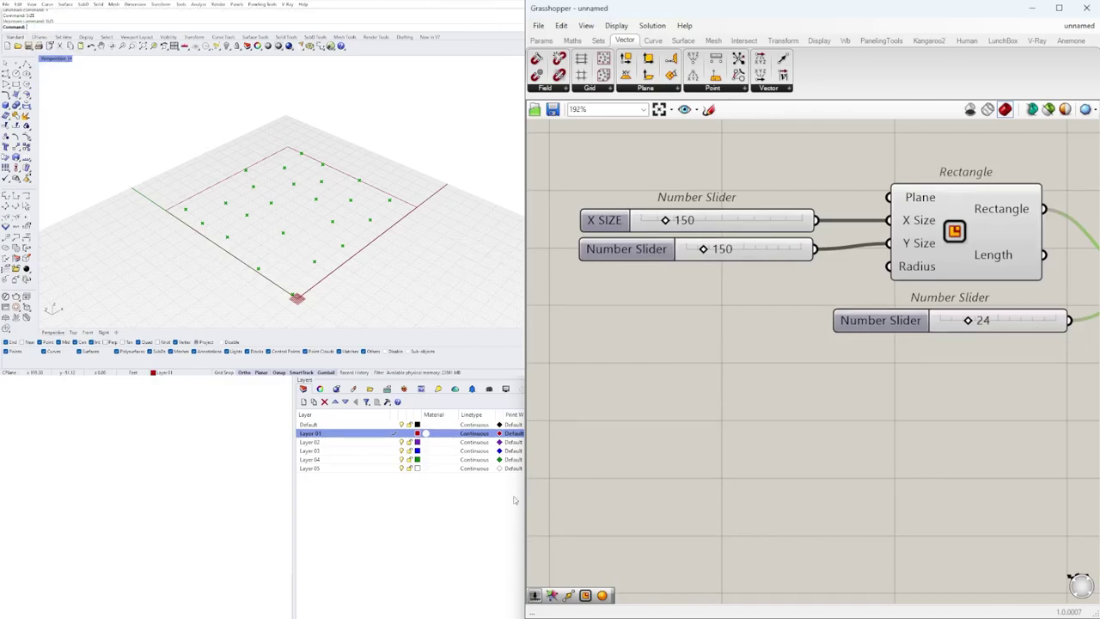
Step: Rename the number slider feeding the Rectangle's Y Size input as "X SIZE"
right_click(628, 249)
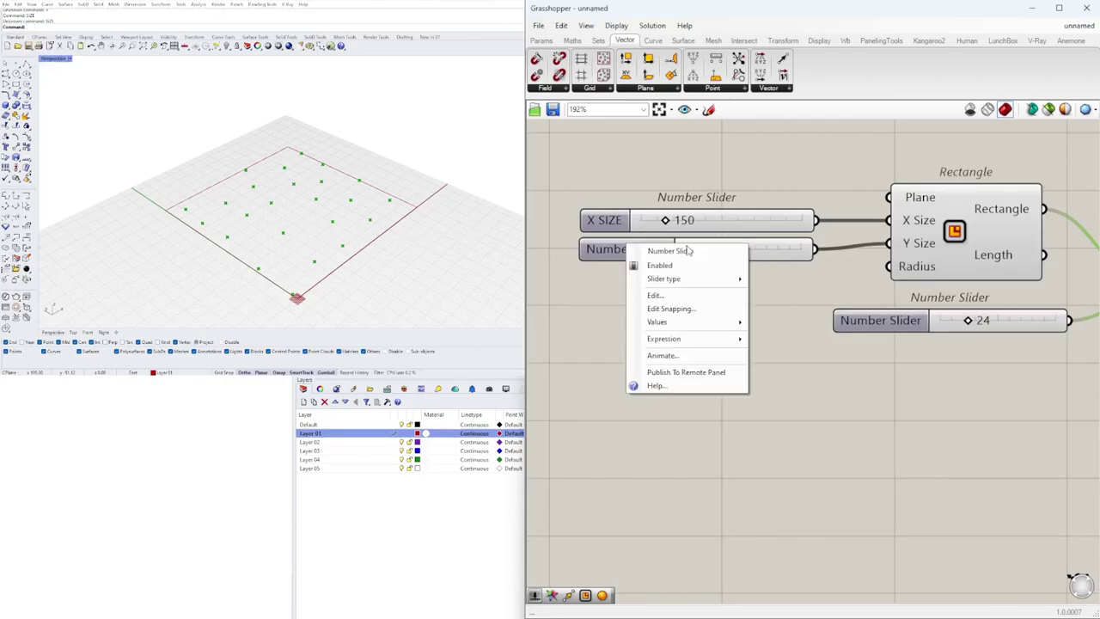
right_click(608, 256)
click(650, 260)
text(X)
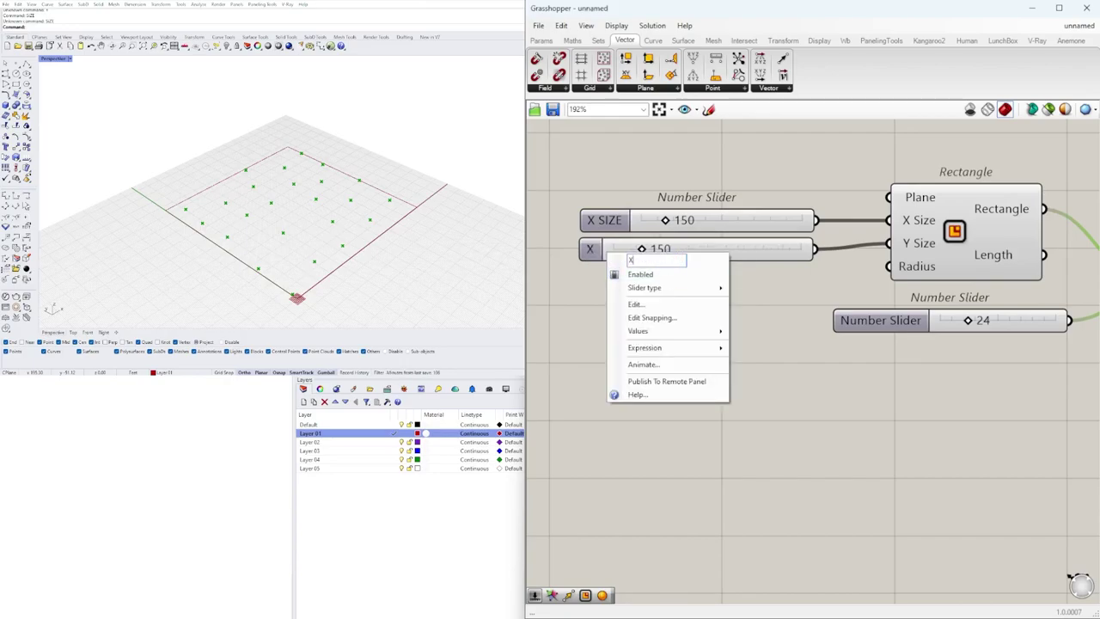
text( SIZE)
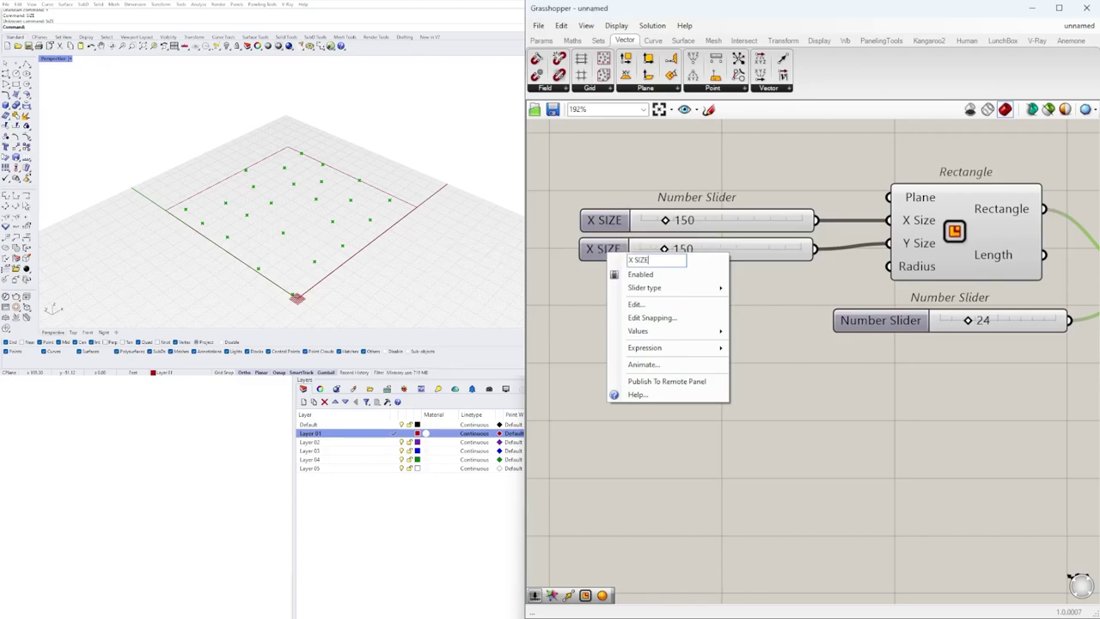
key(Return)
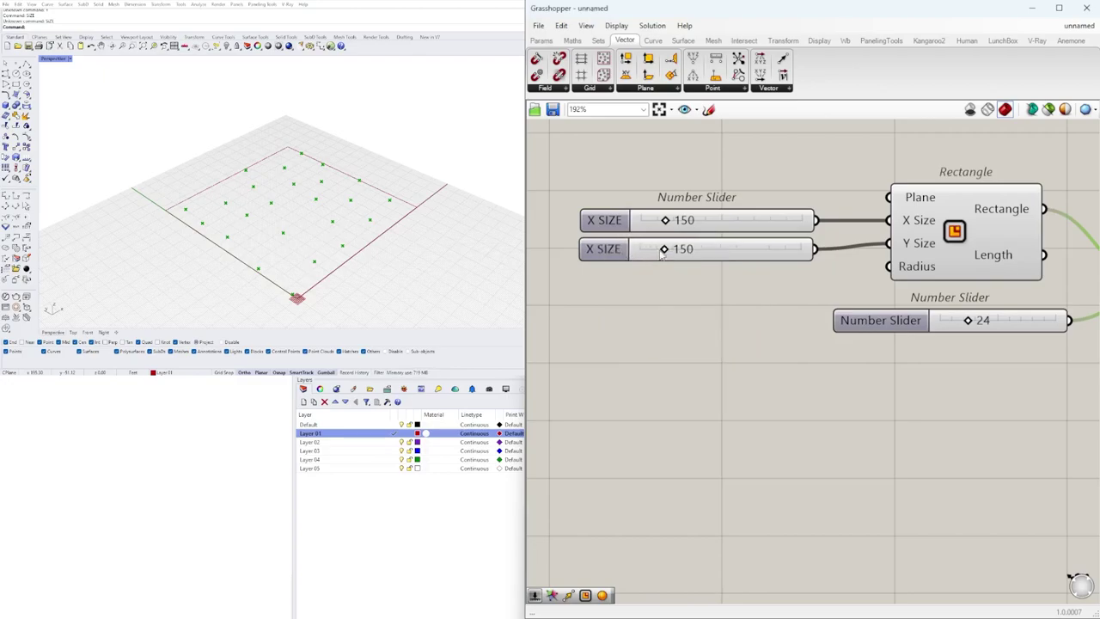
Step: Resize the rectangle by setting its Y Size slider to 217 and its X Size slider to 165
mouse_move(668, 251)
mouse_down()
mouse_move(694, 250)
mouse_move(670, 256)
mouse_move(671, 222)
mouse_move(675, 250)
mouse_up()
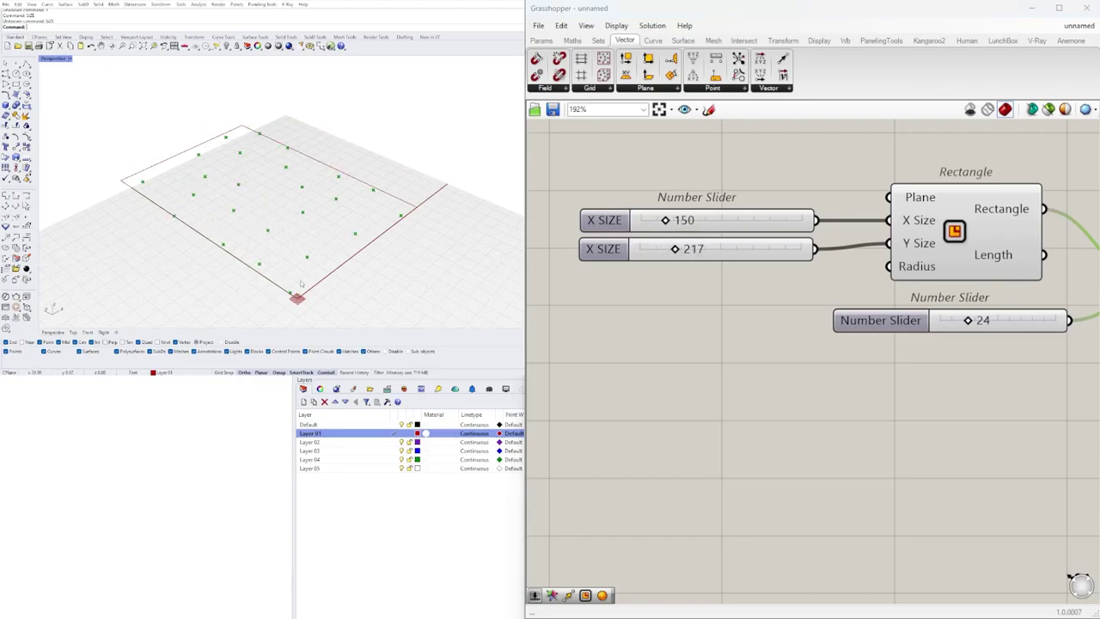
mouse_move(665, 221)
mouse_down()
mouse_move(681, 221)
mouse_move(669, 222)
mouse_up()
drag(672, 221, 668, 221)
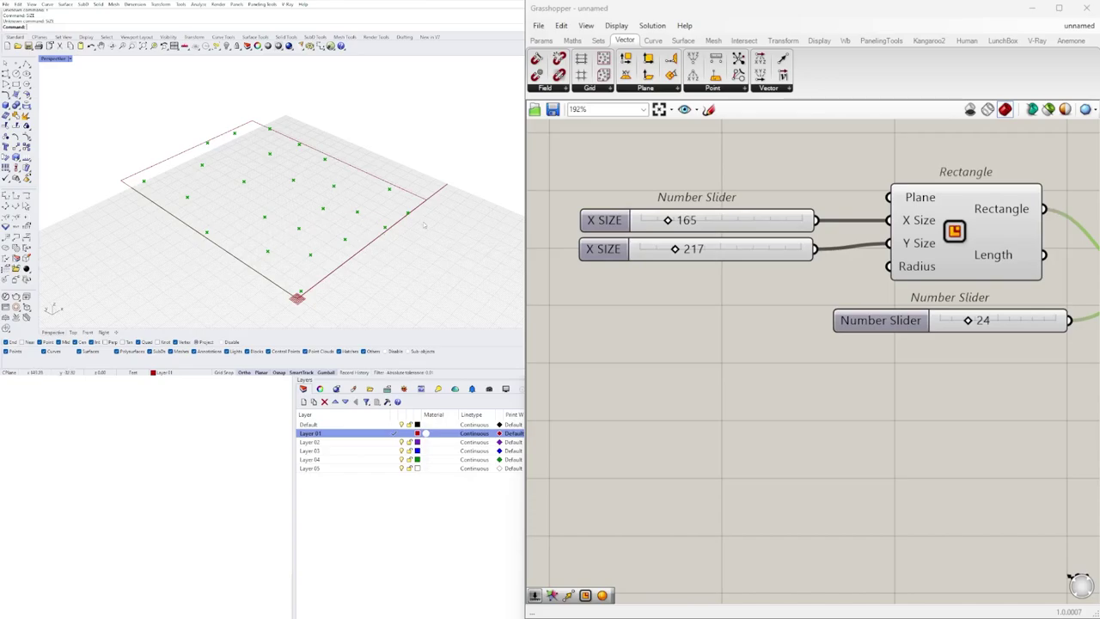
Step: Rename the number slider feeding the Populate 2D Count input as "NUMBER OF POINTS" and shift it clear of the component
scroll(909, 302, down, 4)
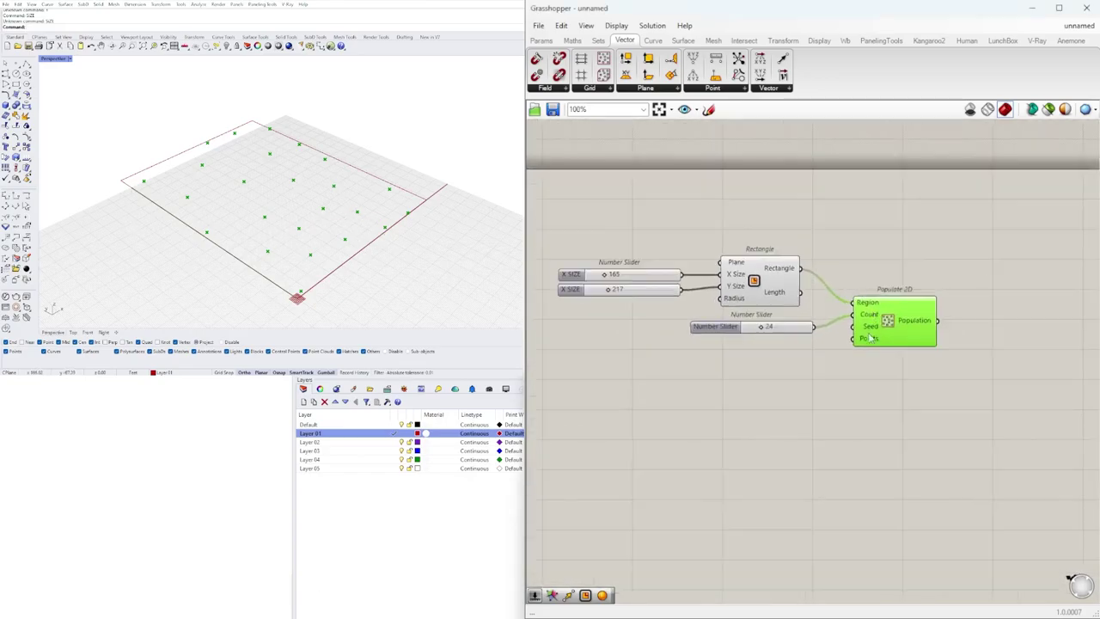
mouse_move(873, 331)
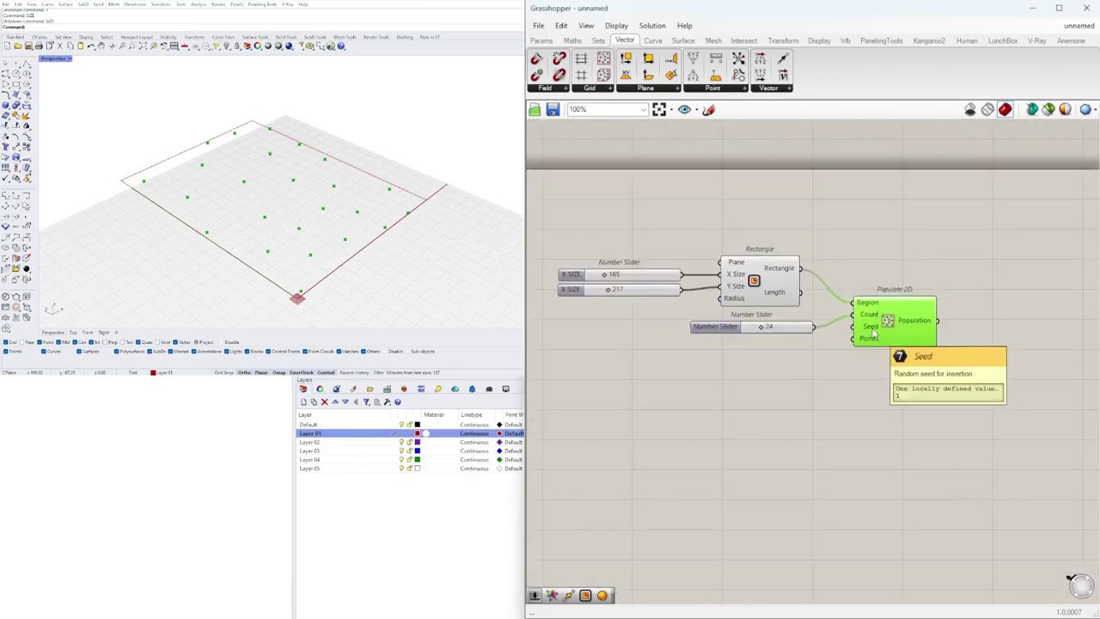
drag(870, 337, 850, 349)
click(831, 407)
scroll(694, 335, up, 2)
right_click(706, 332)
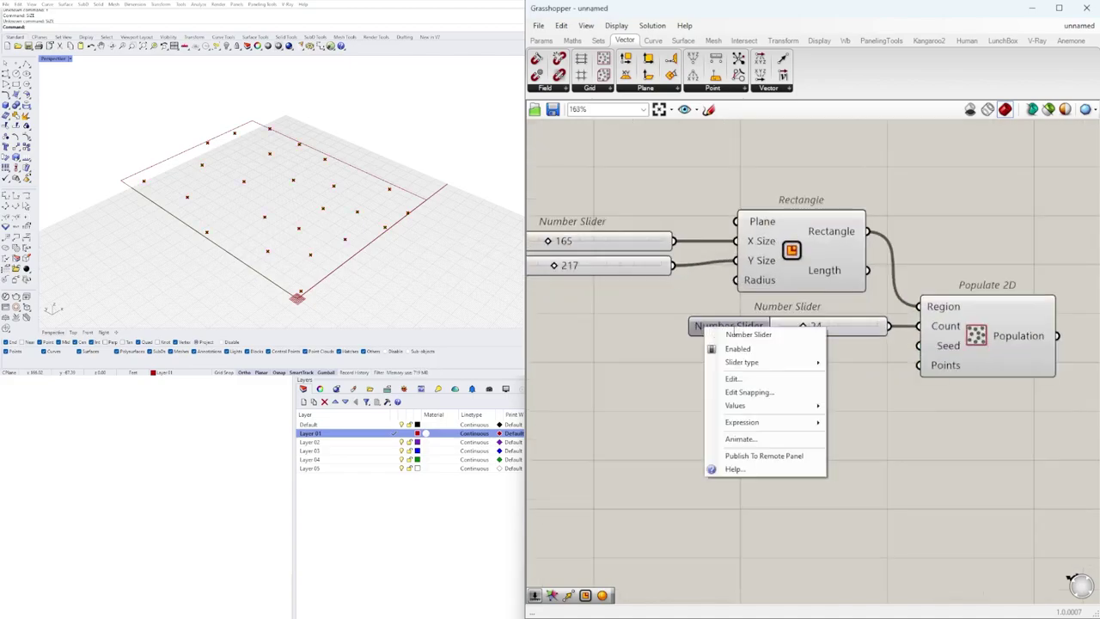
text(NU)
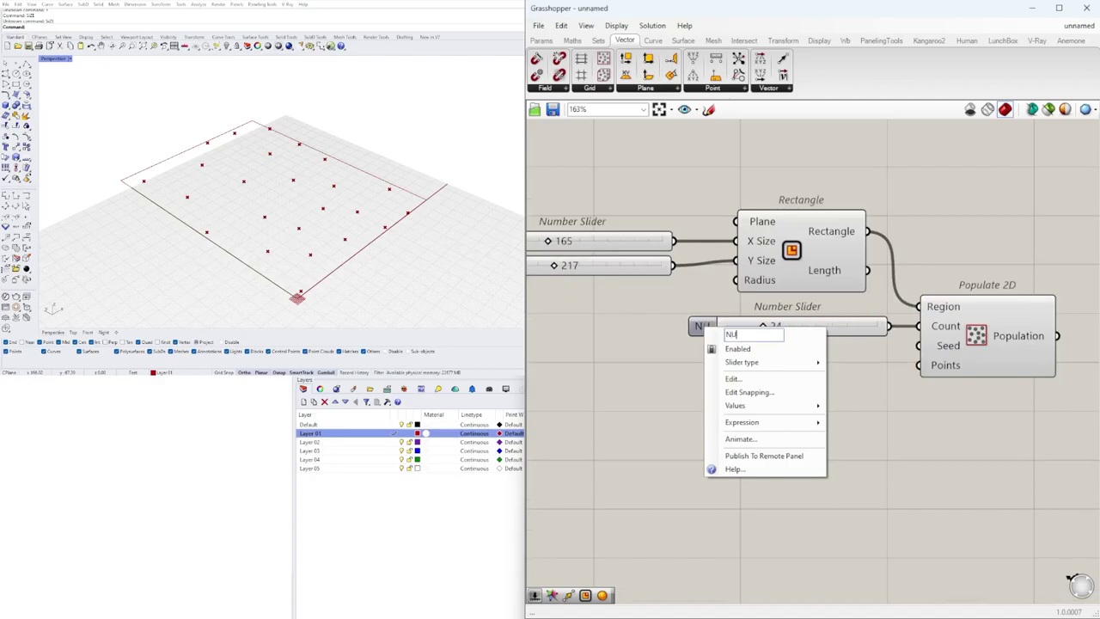
text(MBER OF POINTS)
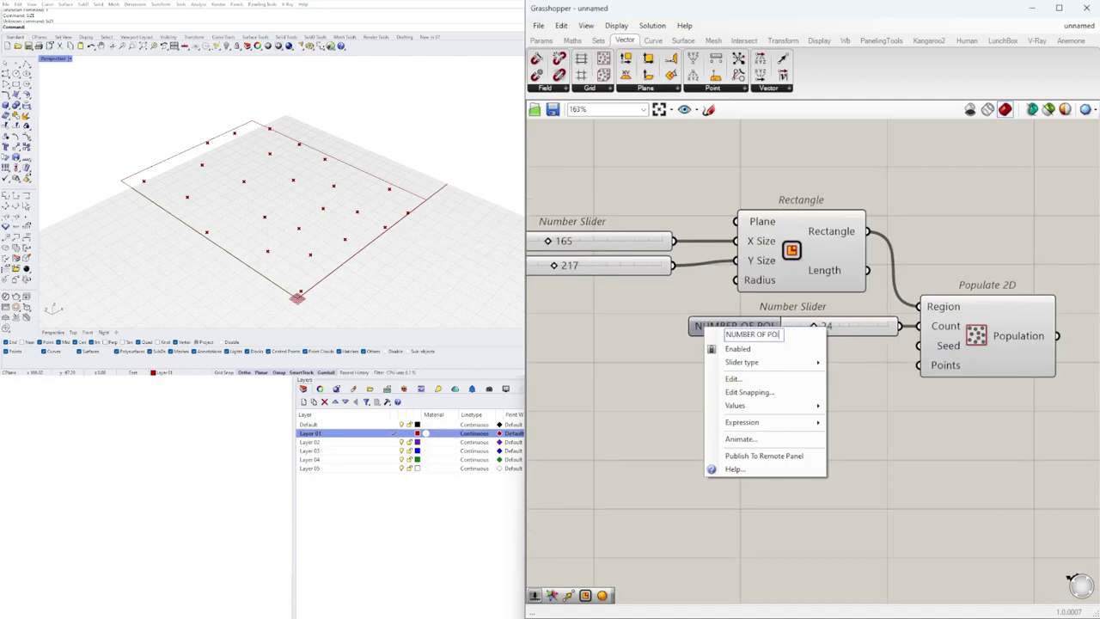
key(Return)
scroll(722, 340, down, 2)
drag(740, 327, 724, 328)
right_drag(925, 342, 819, 342)
drag(820, 343, 838, 344)
click(750, 494)
Step: Add a second Rectangle component and connect the Populate 2D Population output to its Plane input
right_drag(375, 200, 327, 214)
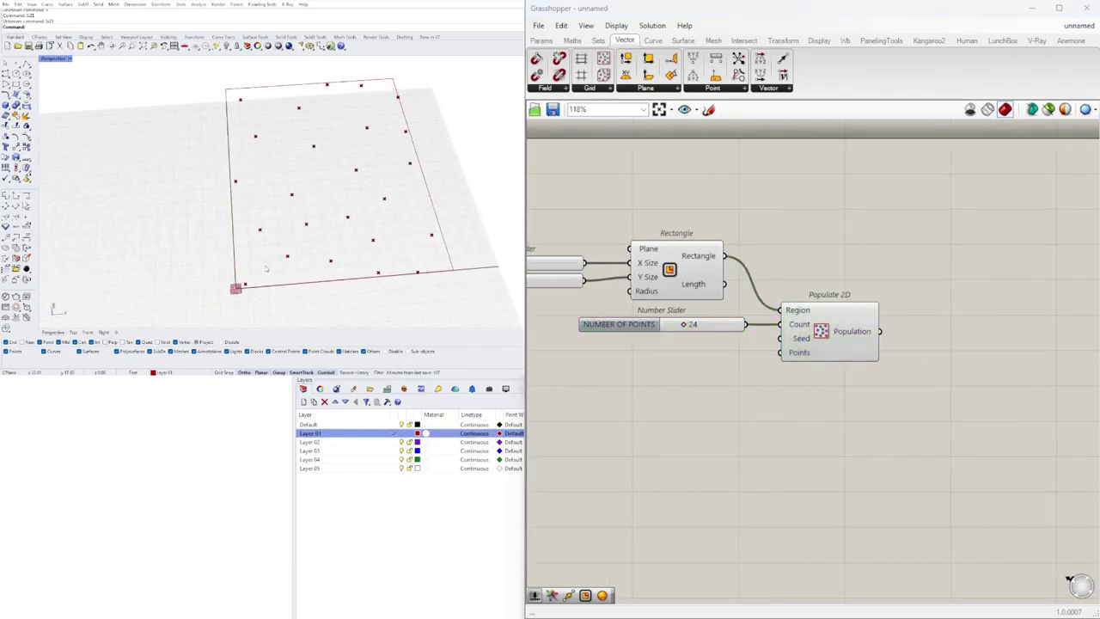
scroll(242, 291, up, 3)
scroll(258, 277, down, 3)
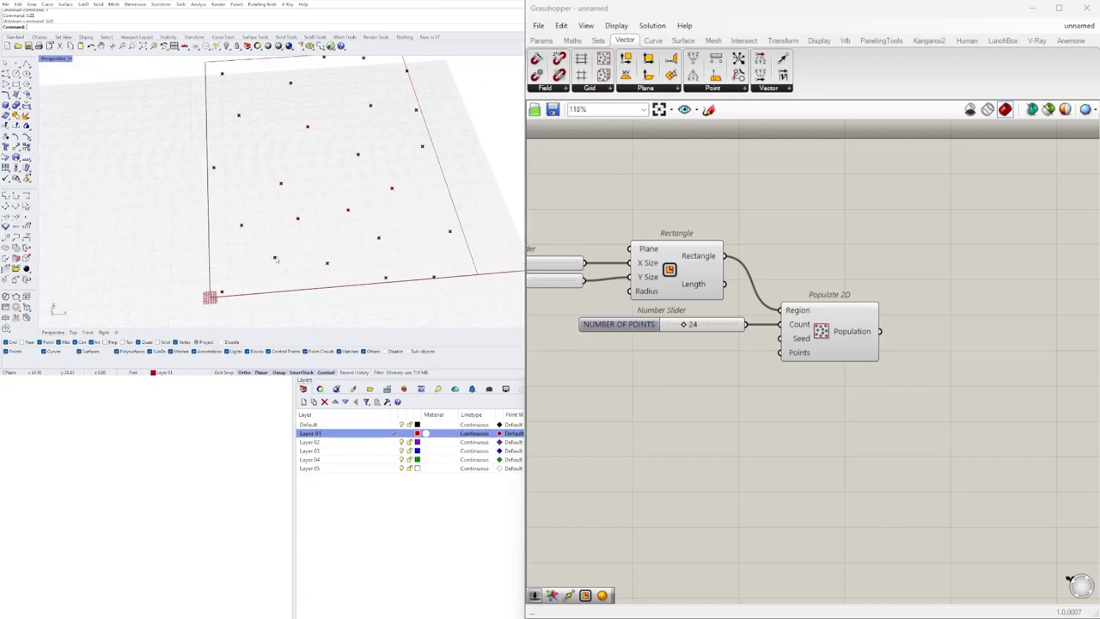
double_click(958, 394)
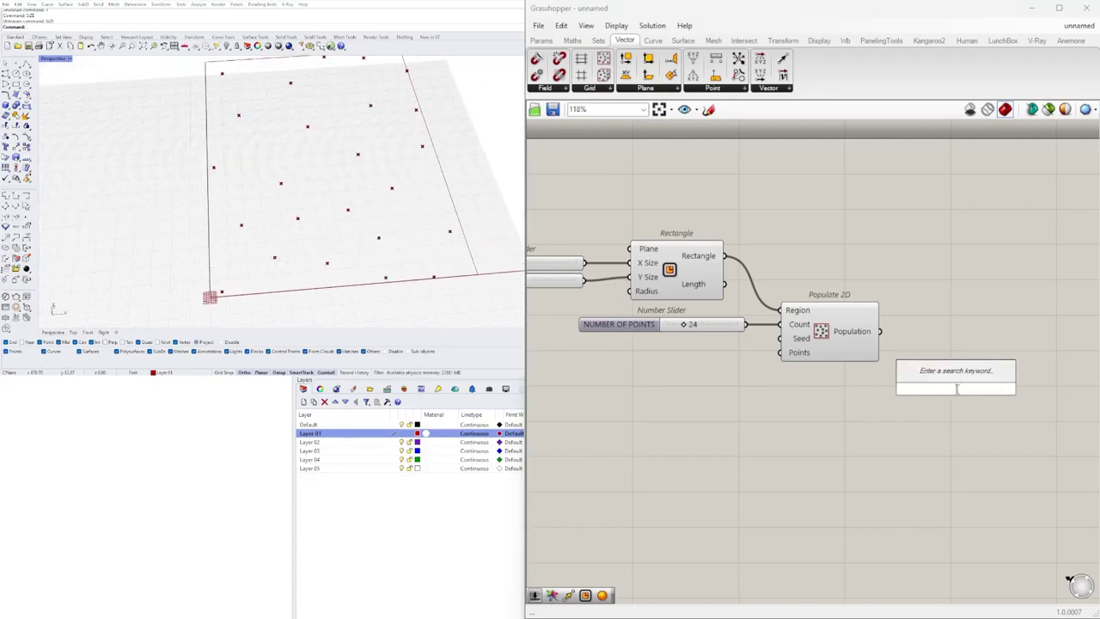
text(rectangle)
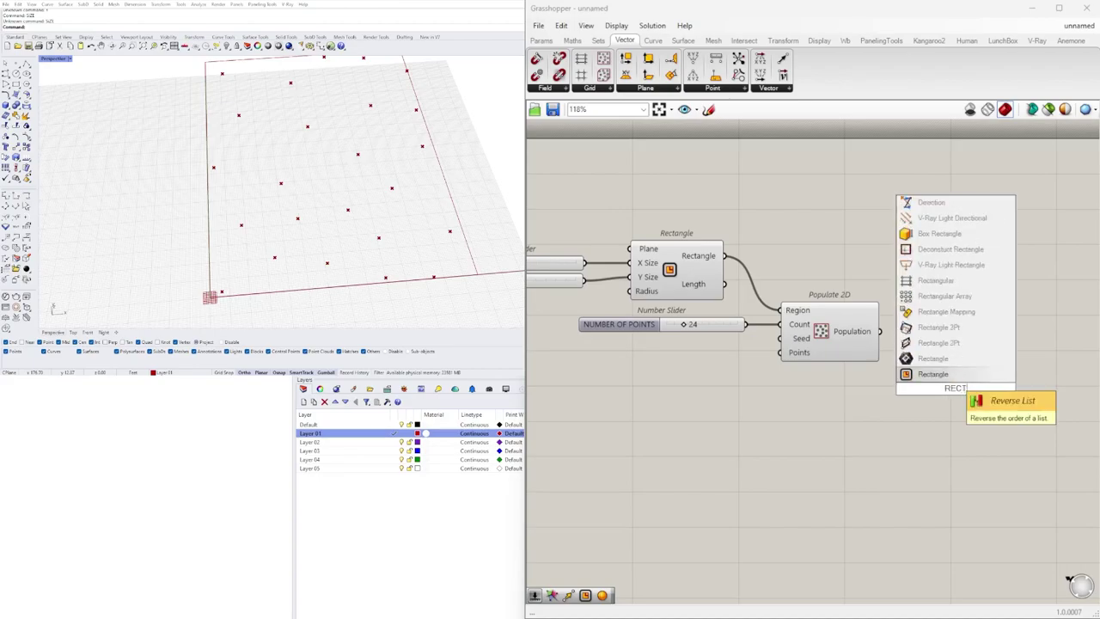
key(Return)
click(941, 378)
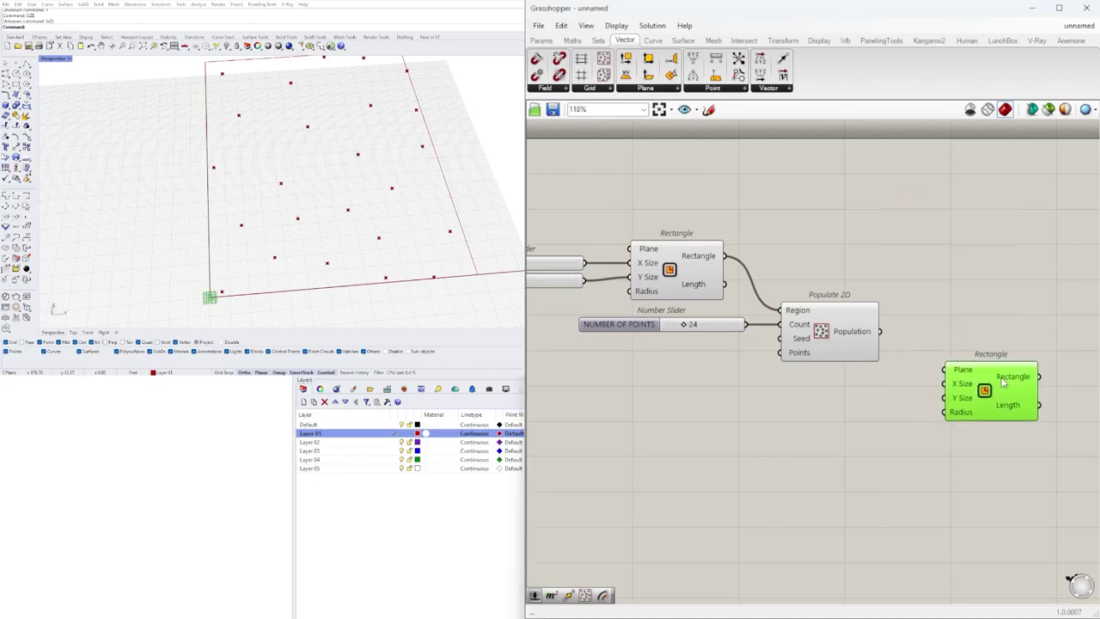
scroll(958, 378, down, 3)
scroll(959, 378, up, 3)
click(889, 319)
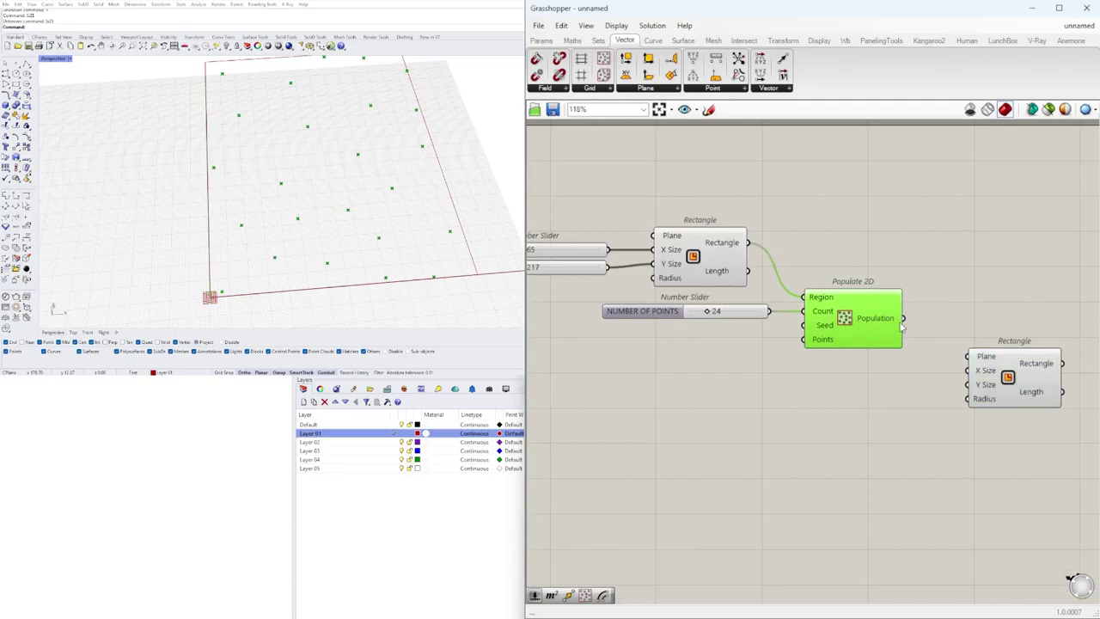
drag(902, 319, 978, 384)
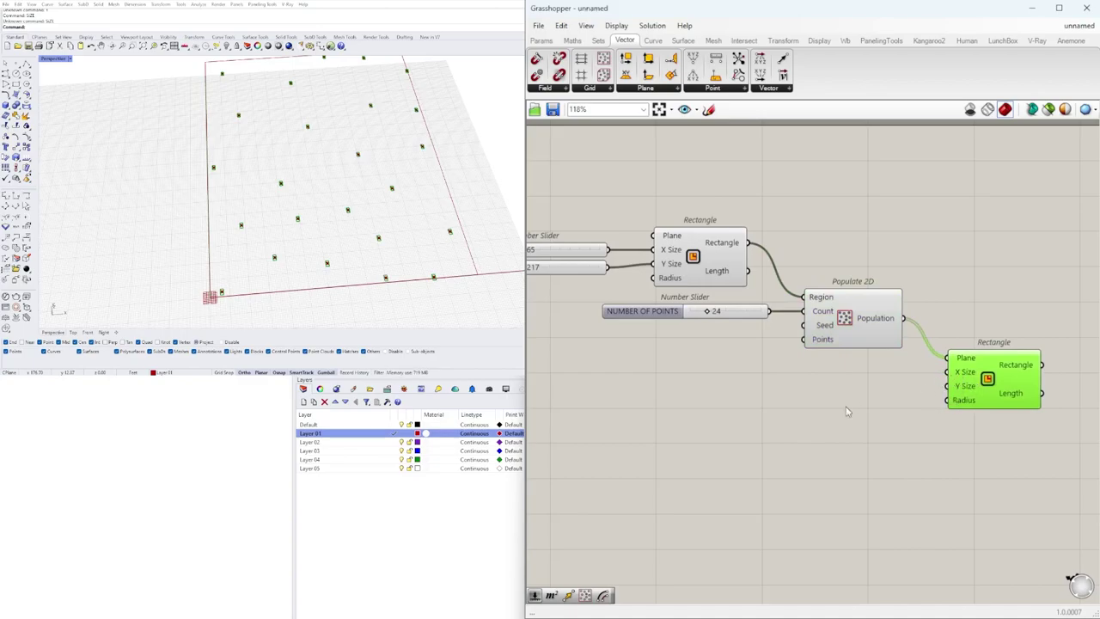
Step: Add two number sliders of 15 and connect them to the new Rectangle's X Size and Y Size inputs
scroll(773, 393, up, 3)
double_click(793, 389)
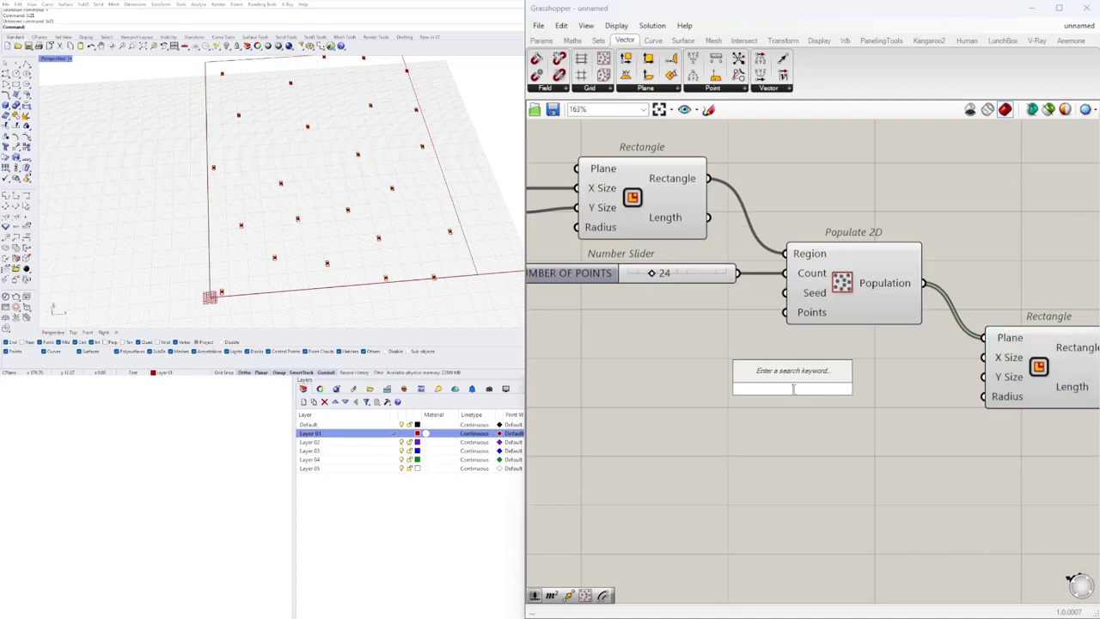
text(15)
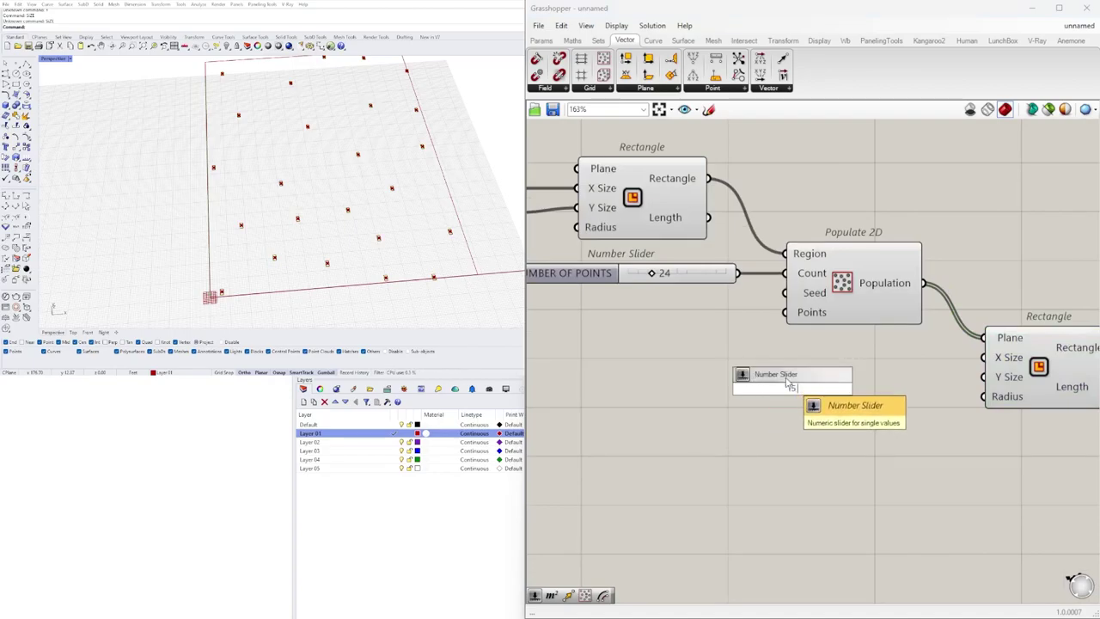
key(Return)
mouse_move(755, 389)
mouse_down()
mouse_move(760, 372)
mouse_move(762, 402)
mouse_up()
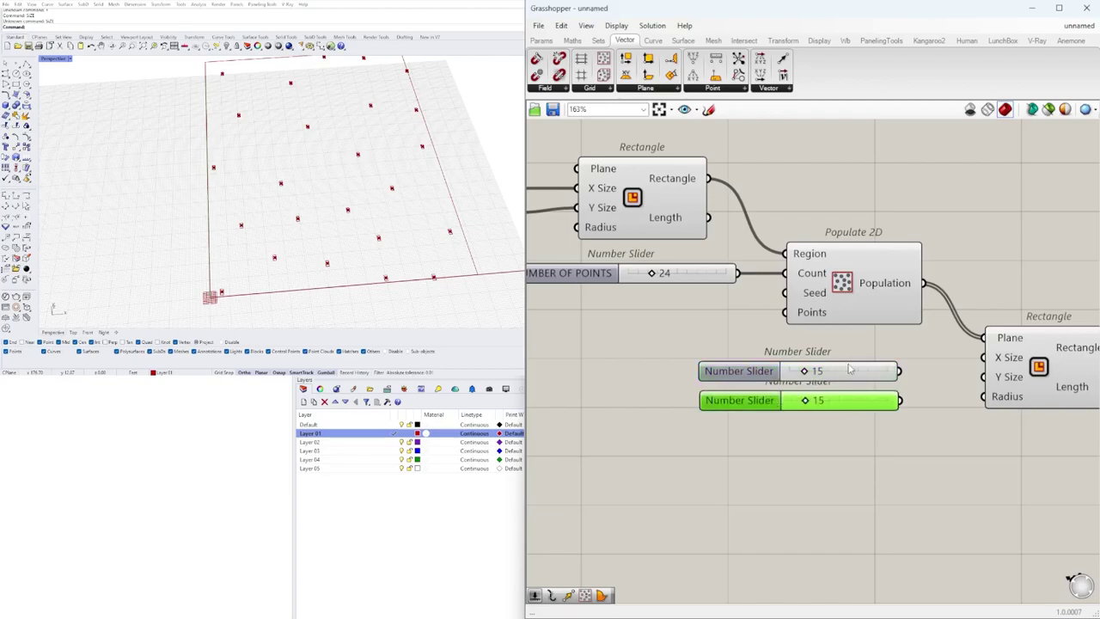
drag(907, 375, 983, 357)
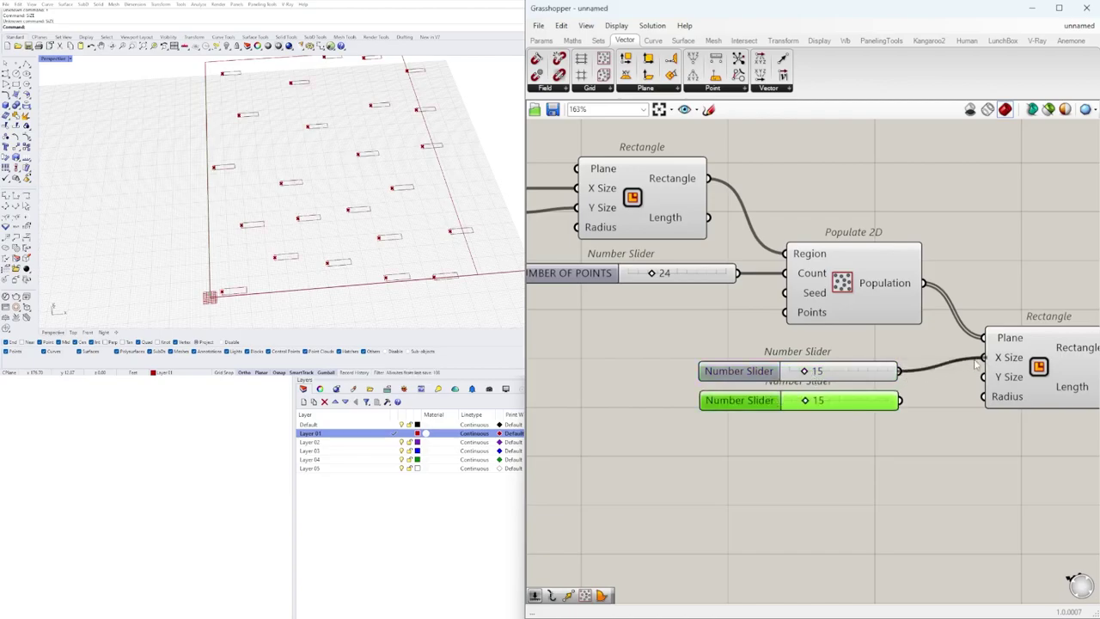
drag(900, 401, 984, 377)
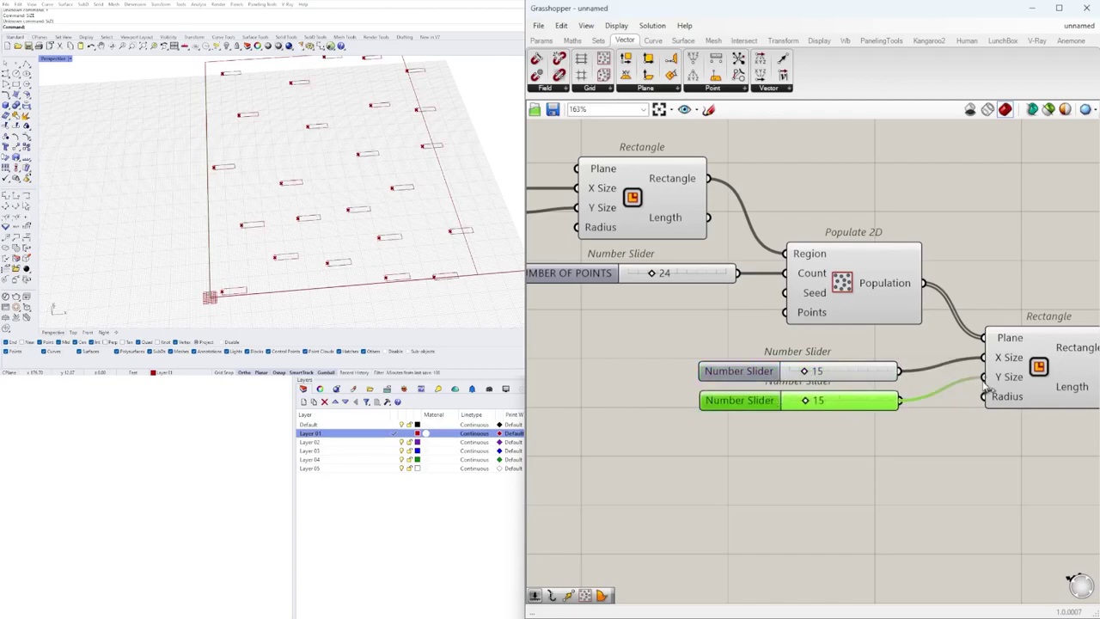
Step: Enlarge the small rectangles by setting their X Size slider to 33 and their Y Size slider to 34
scroll(824, 368, up, 4)
drag(779, 373, 804, 373)
mouse_move(787, 437)
mouse_down()
mouse_move(812, 439)
mouse_move(799, 439)
mouse_up()
scroll(791, 348, down, 3)
right_drag(903, 337, 763, 361)
right_drag(797, 395, 877, 391)
drag(771, 417, 794, 418)
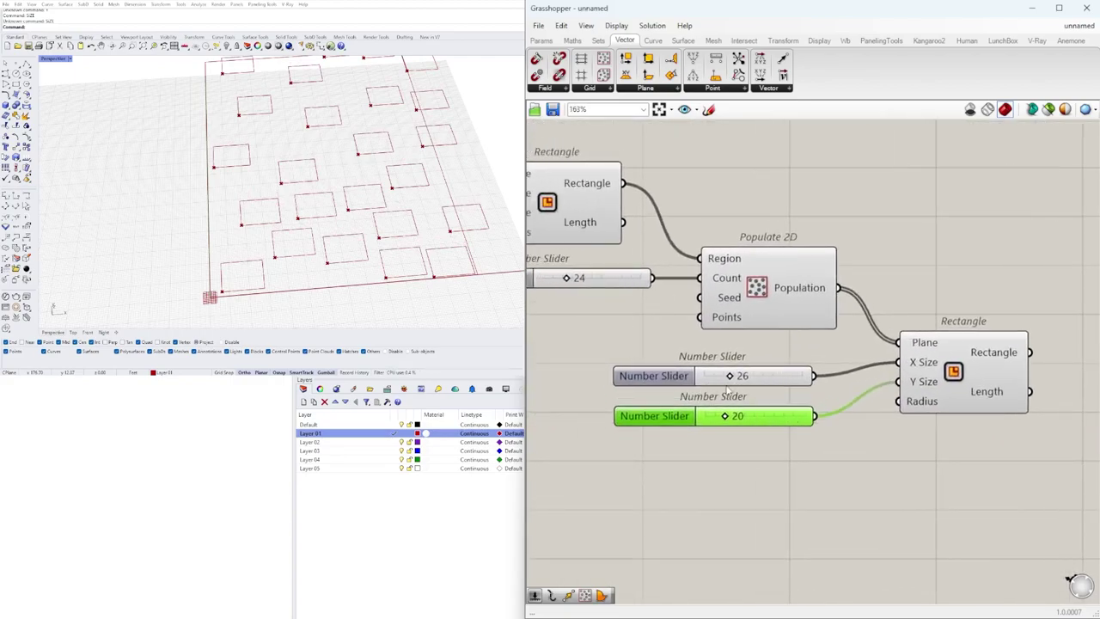
scroll(727, 385, up, 4)
drag(731, 364, 748, 364)
drag(724, 456, 755, 456)
Step: Examine where the small rectangles sit relative to their population points and the base rectangle's origin corner
scroll(284, 246, down, 5)
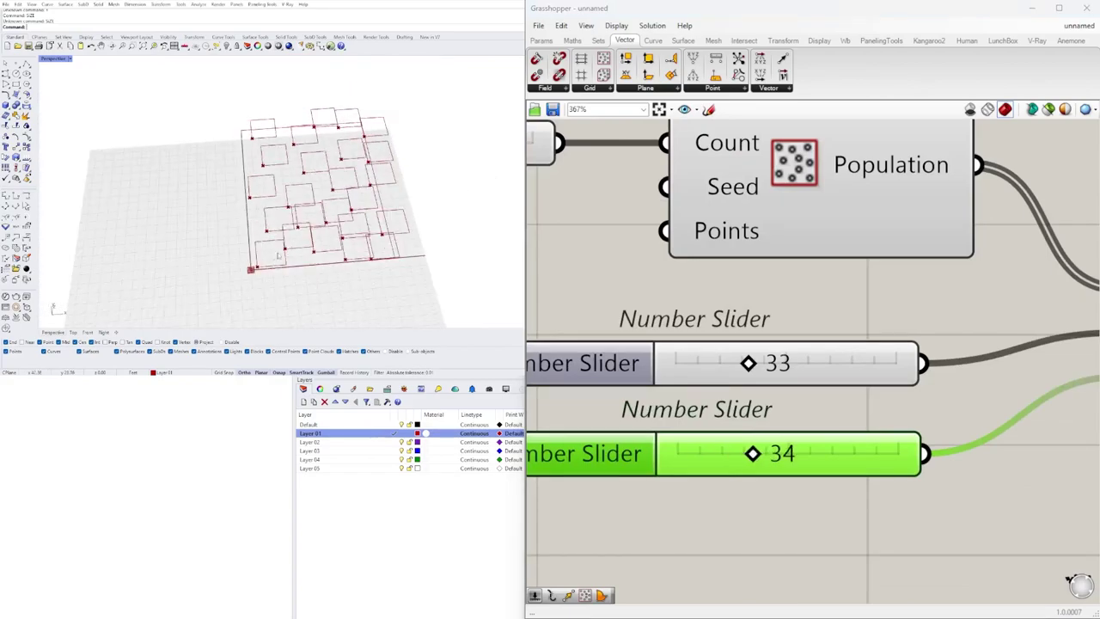
scroll(245, 277, up, 8)
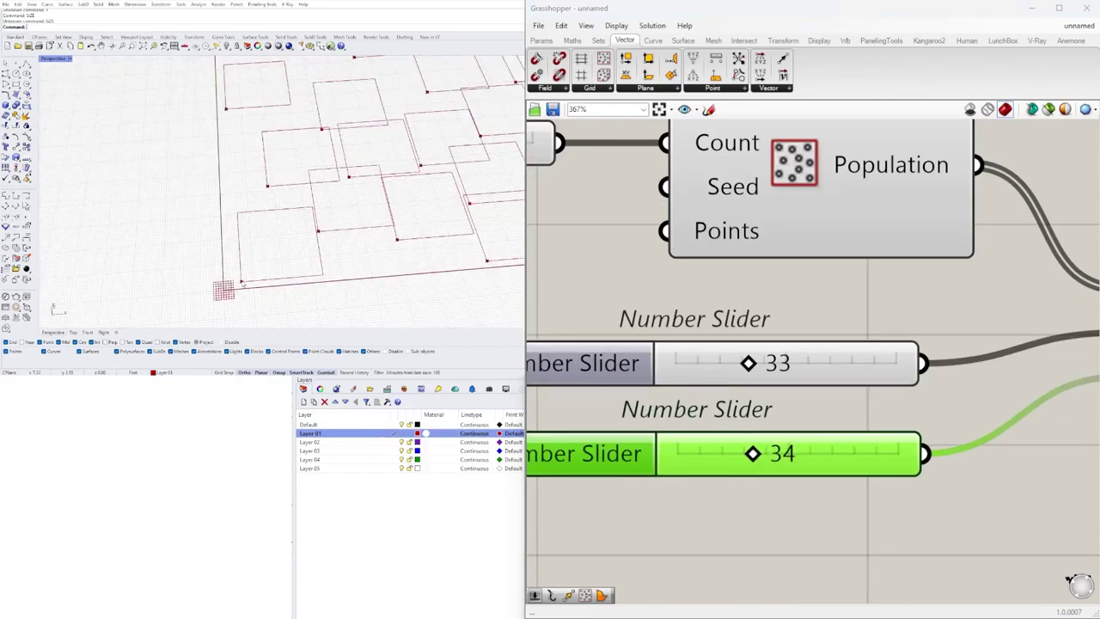
scroll(242, 282, down, 4)
scroll(822, 335, down, 4)
right_drag(780, 405, 700, 390)
scroll(639, 404, up, 2)
scroll(258, 281, up, 4)
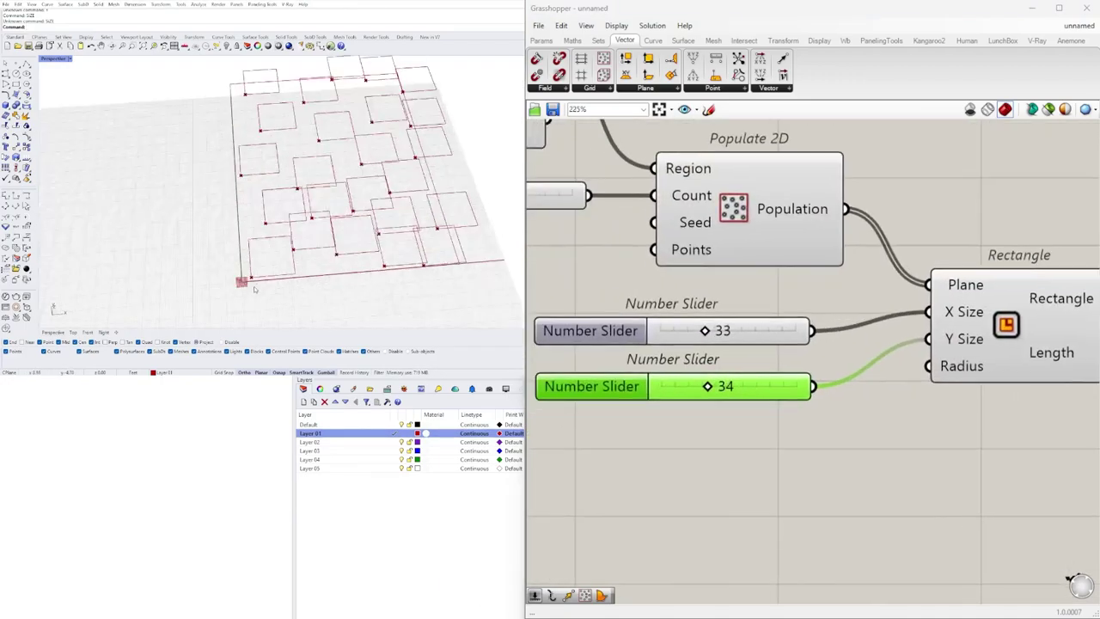
scroll(984, 337, down, 3)
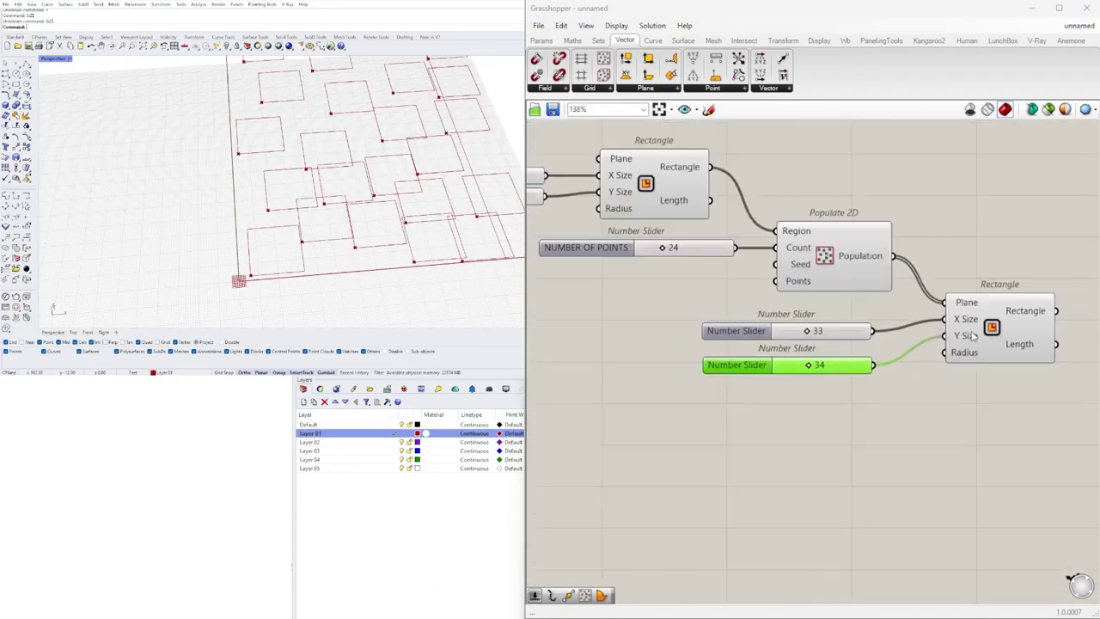
scroll(937, 333, up, 2)
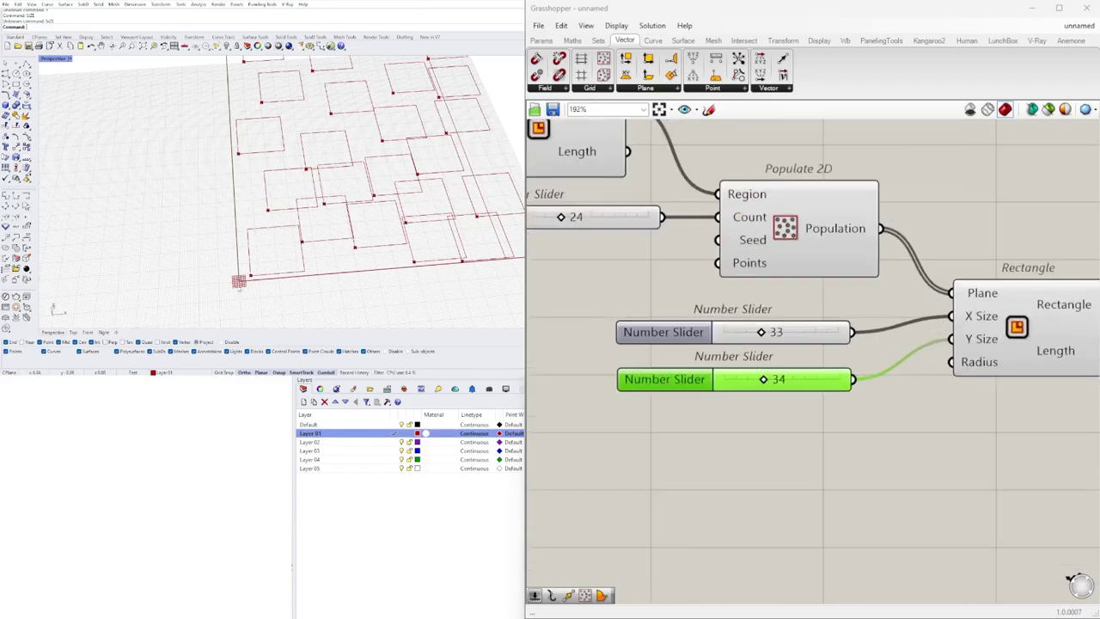
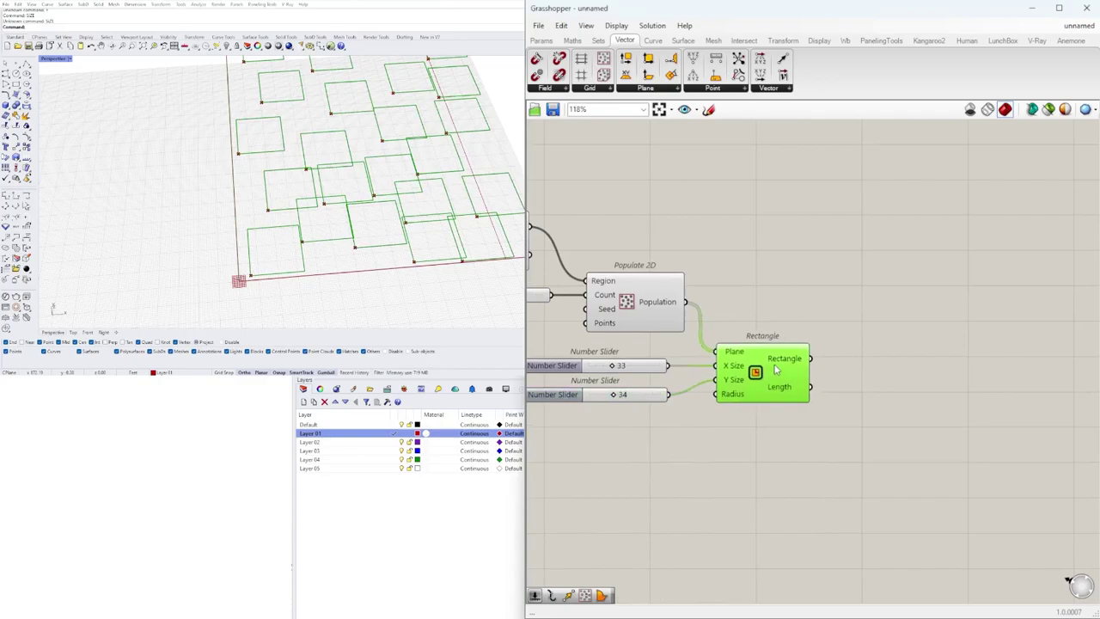
Step: Add a Move component and connect the second Rectangle's output to its Geometry input
double_click(882, 367)
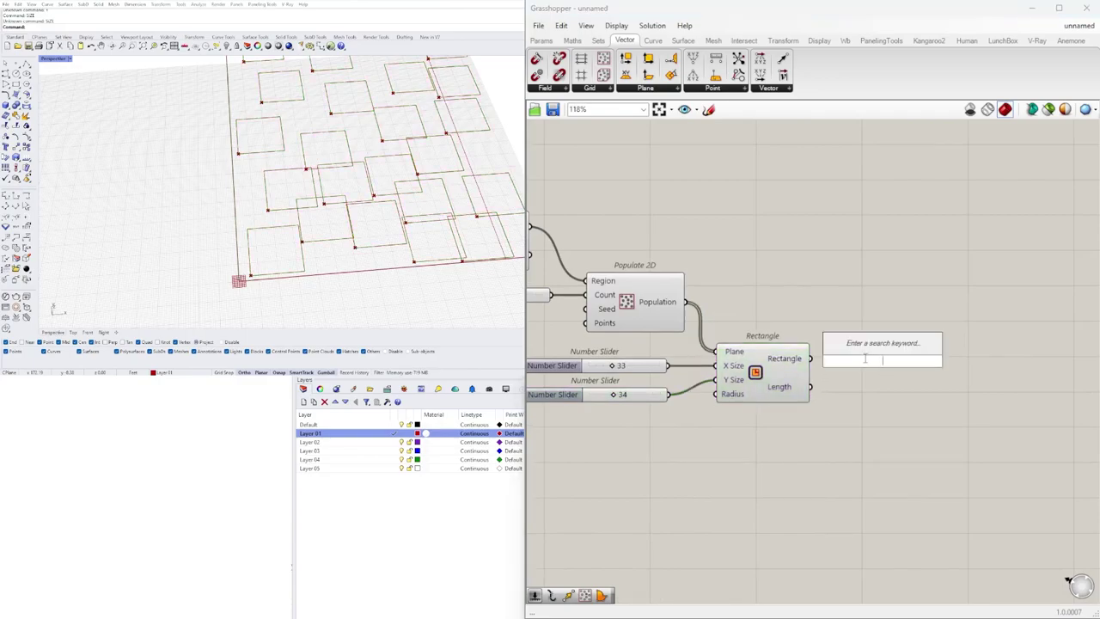
text(MOVE)
click(854, 347)
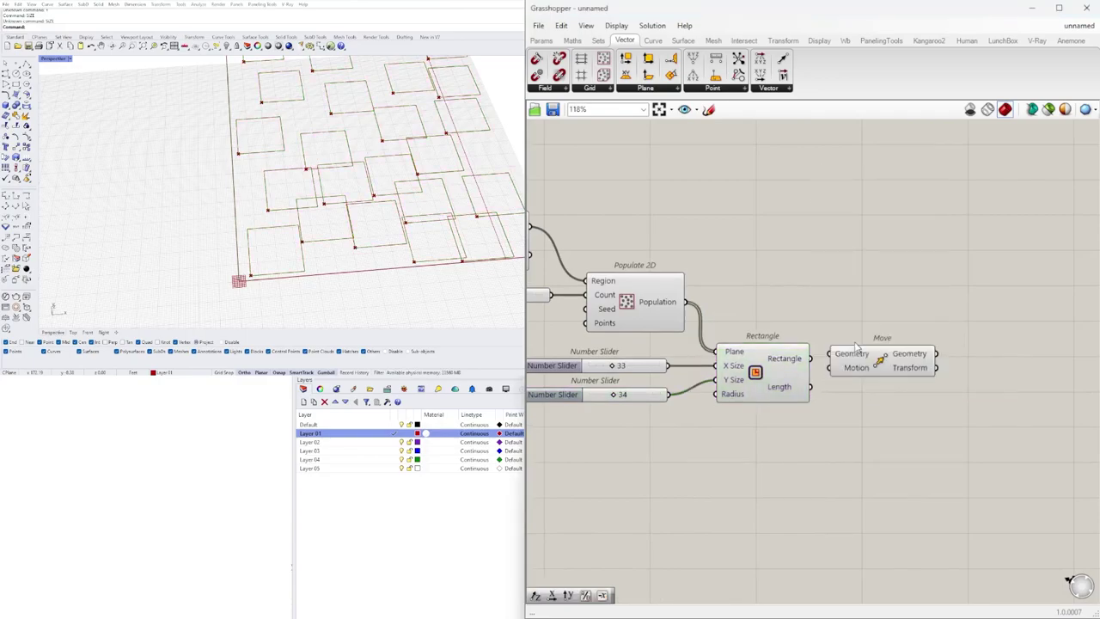
drag(881, 359, 934, 384)
click(747, 378)
drag(812, 360, 928, 412)
Step: Add a Vector XYZ component and place it directly below the second Rectangle component
double_click(795, 464)
text(VECT)
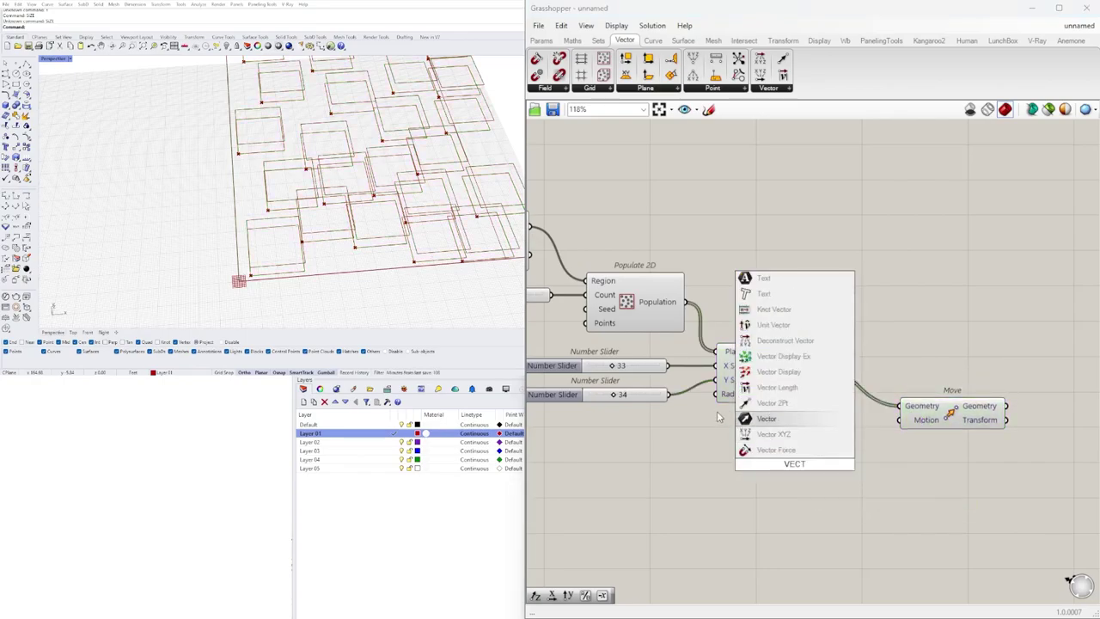
click(777, 437)
right_drag(793, 473, 857, 405)
drag(857, 407, 830, 381)
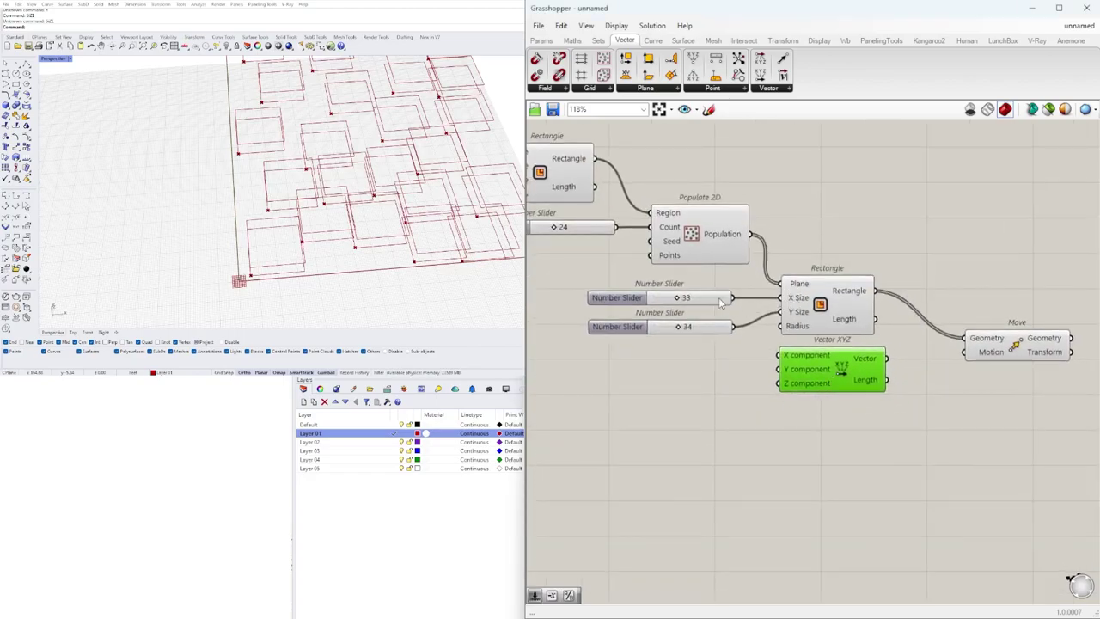
Step: Feed the 33 and 34 sliders into Vector XYZ's X and Y components and connect its Vector output to Move's Motion input
drag(722, 300, 704, 301)
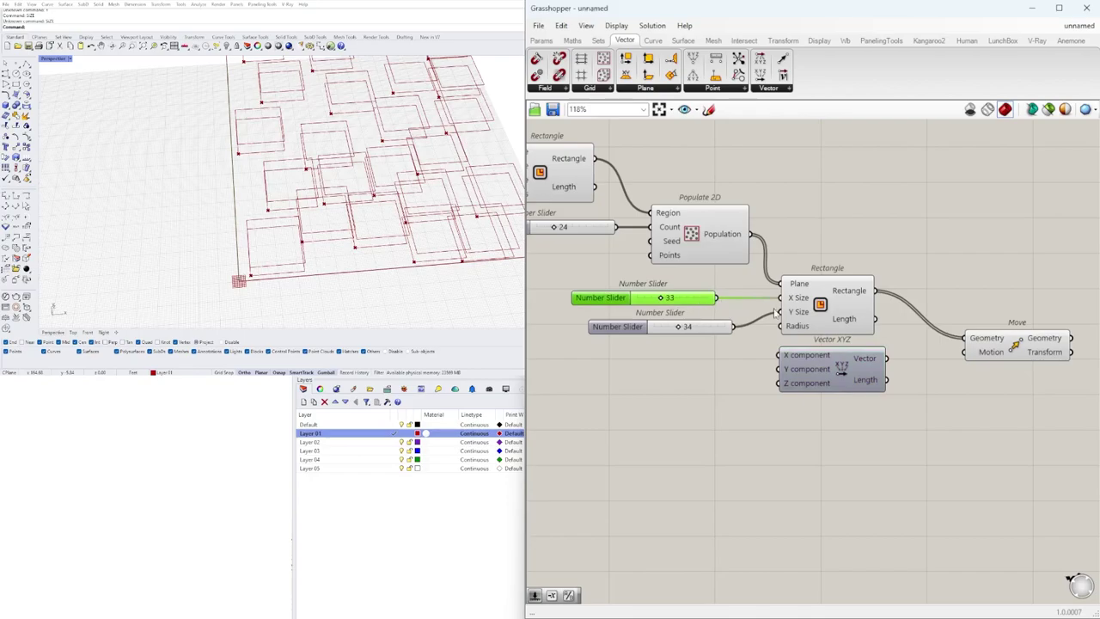
drag(716, 297, 778, 354)
drag(720, 331, 803, 374)
right_drag(900, 370, 837, 381)
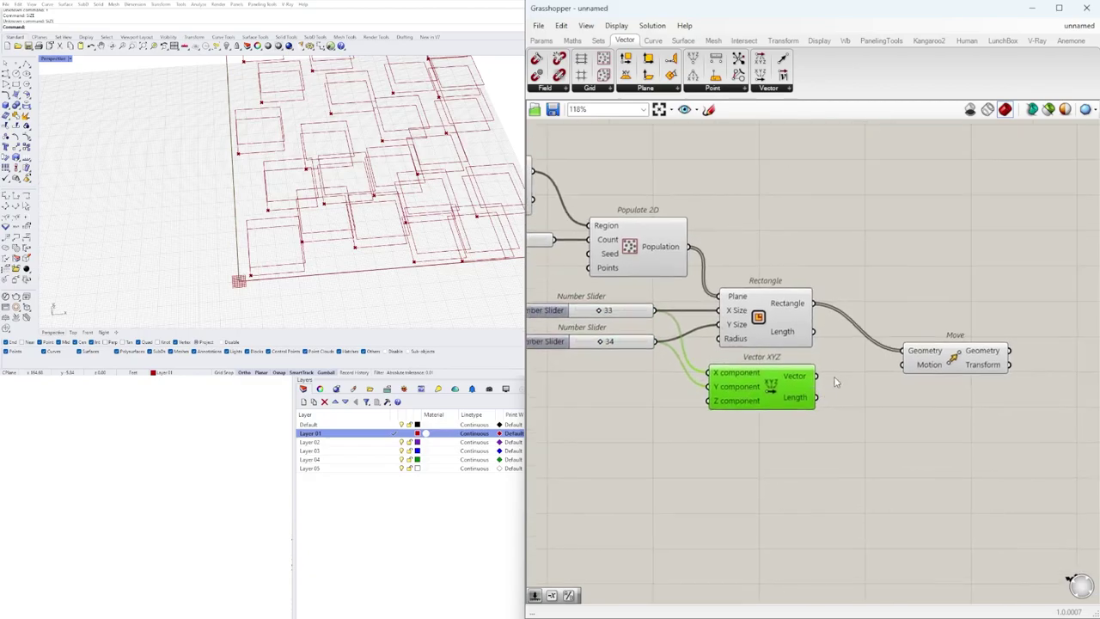
scroll(820, 381, up, 1)
drag(821, 386, 915, 362)
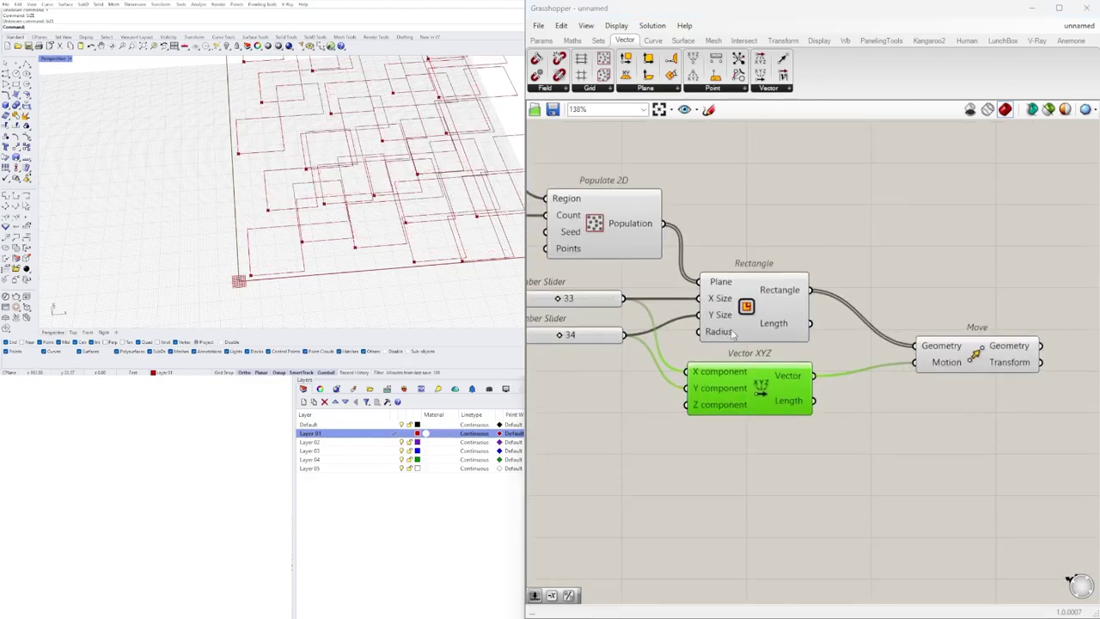
Step: Hide the second Rectangle component's preview and show it again to compare the moved rectangles
click(746, 307)
right_click(750, 295)
click(782, 309)
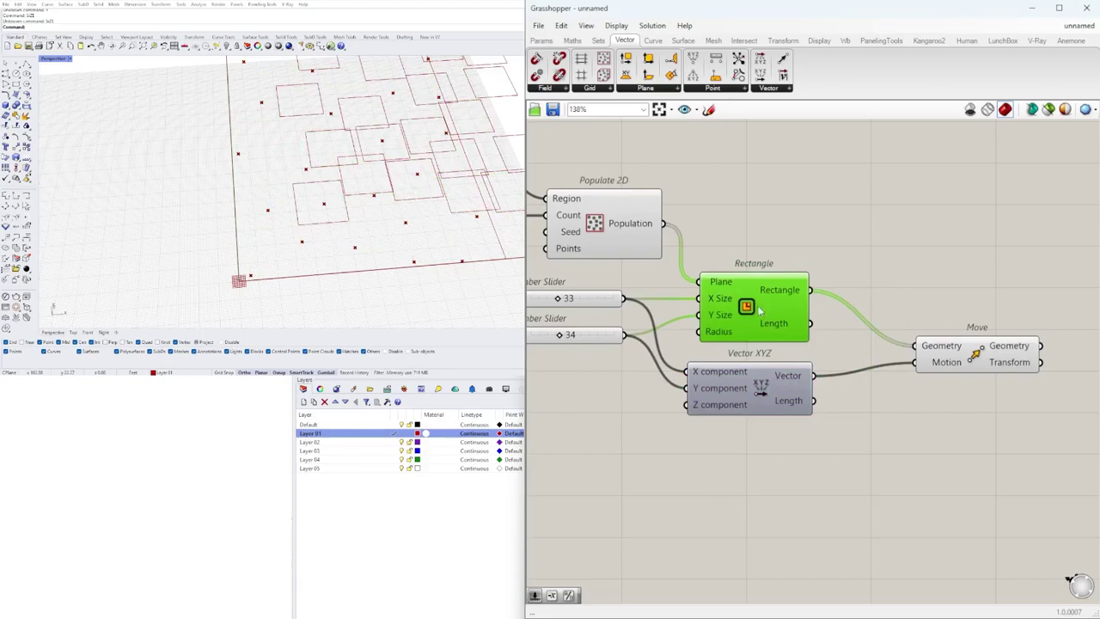
right_click(753, 301)
click(767, 319)
scroll(812, 394, down, 2)
scroll(778, 393, up, 2)
Step: Reposition the Move and Vector XYZ components to space out their connections
click(778, 393)
right_drag(849, 398, 752, 416)
drag(866, 379, 906, 340)
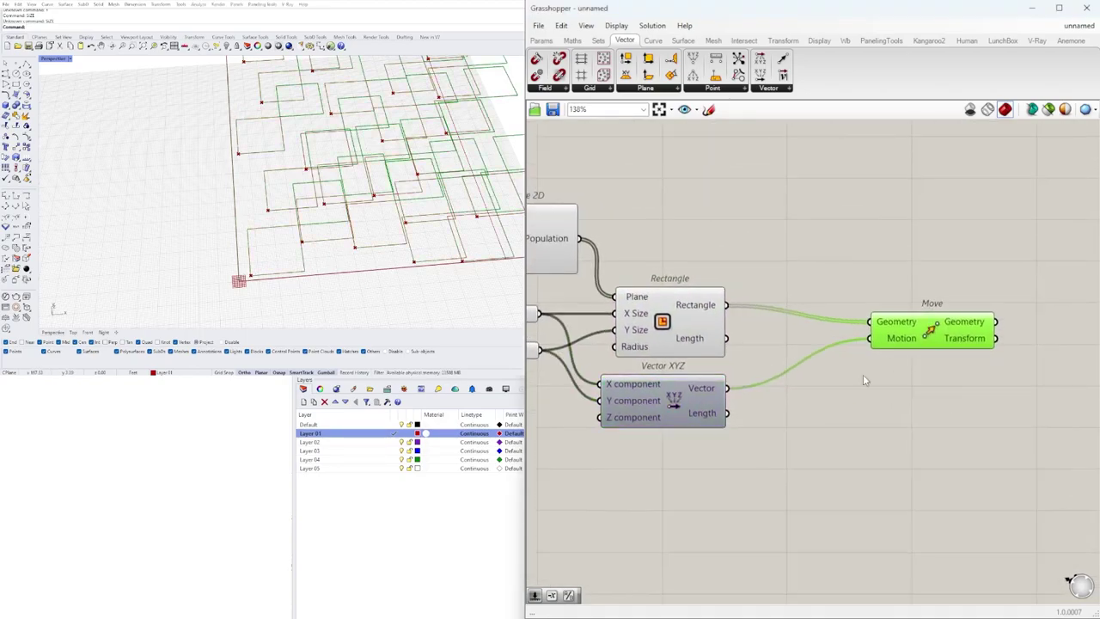
drag(705, 405, 707, 404)
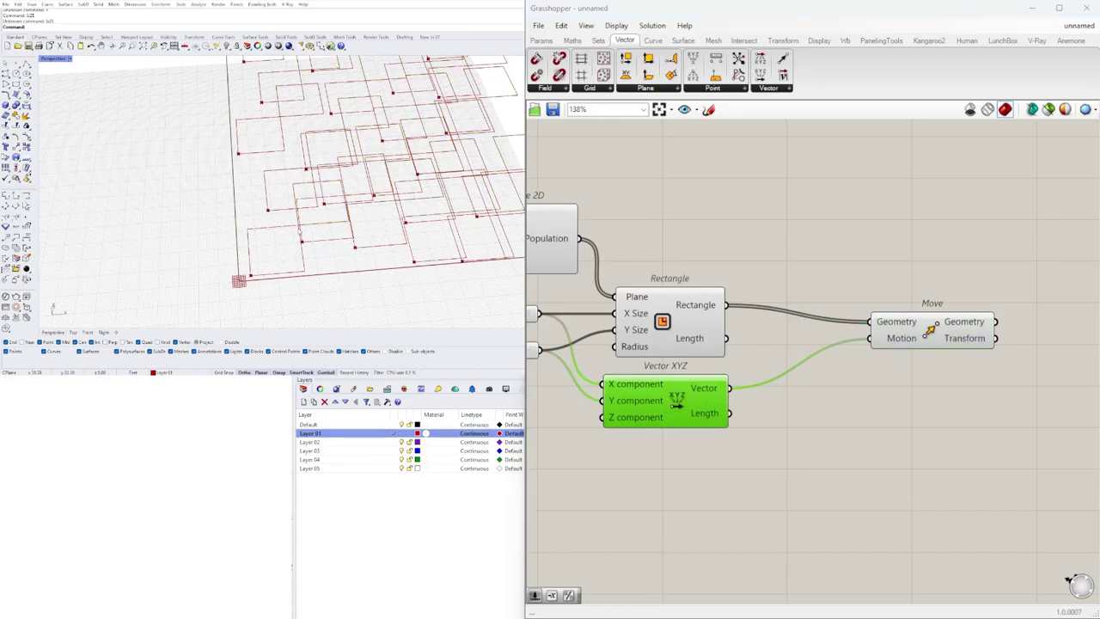
Step: Insert a Negative component between Vector XYZ's Vector output and Move's Motion input, spacing the components apart
double_click(809, 434)
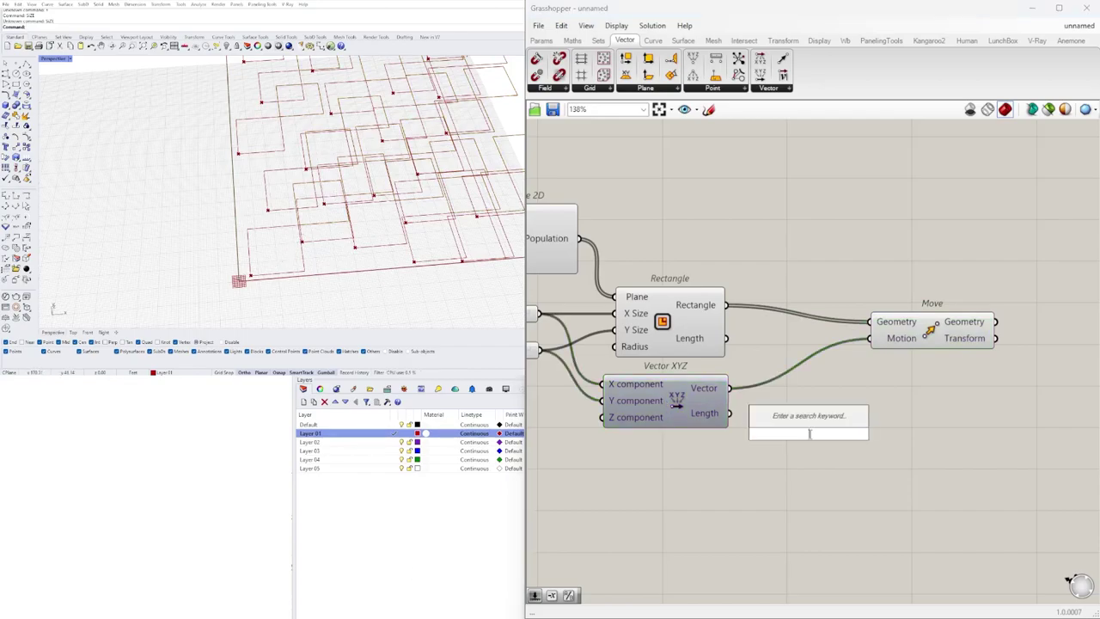
text(neg)
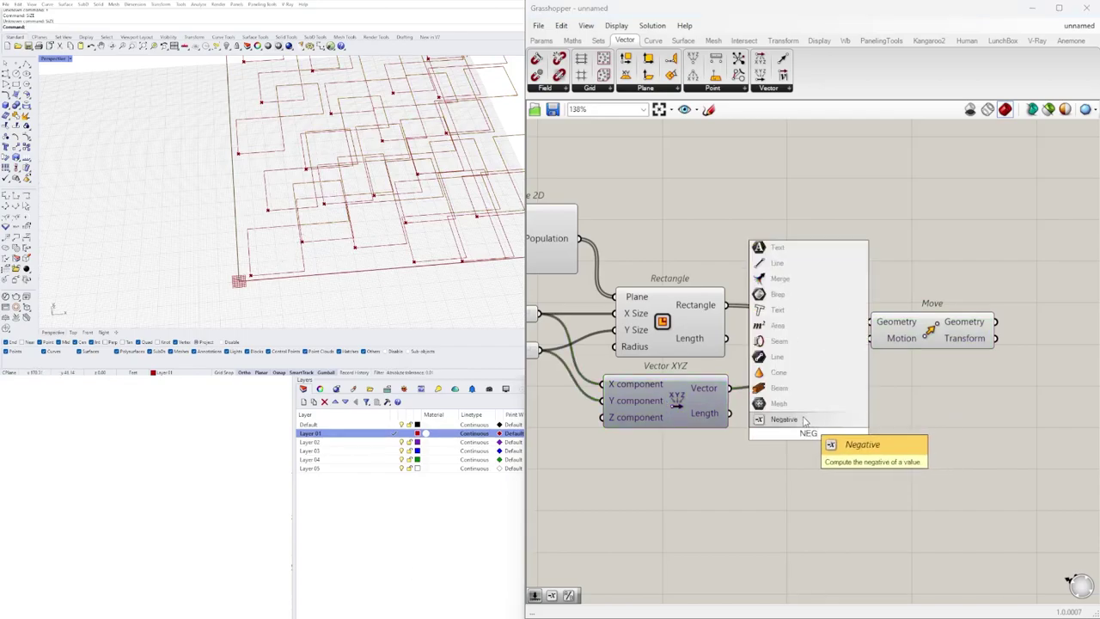
key(Return)
drag(803, 433, 835, 413)
drag(729, 388, 795, 415)
drag(886, 413, 885, 389)
drag(959, 330, 1038, 328)
Step: Hide the second Rectangle component's preview and select Move to inspect only the moved rectangles
scroll(788, 378, down, 2)
click(690, 324)
right_click(690, 323)
click(708, 342)
right_drag(1004, 357, 947, 292)
click(945, 275)
scroll(232, 288, down, 2)
shift+right_drag(230, 296, 244, 252)
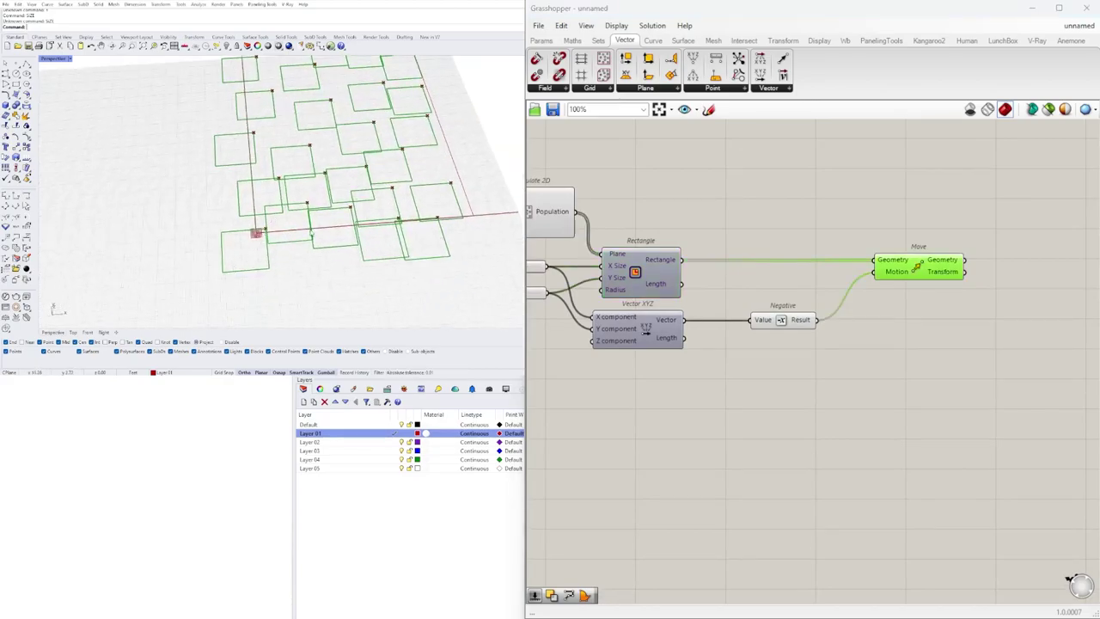
Step: Insert a Division component between Vector XYZ and Negative to halve the vector, with Vector feeding input A and Result feeding Negative
scroll(799, 350, up, 1)
right_drag(743, 356, 818, 359)
drag(853, 319, 888, 318)
click(695, 323)
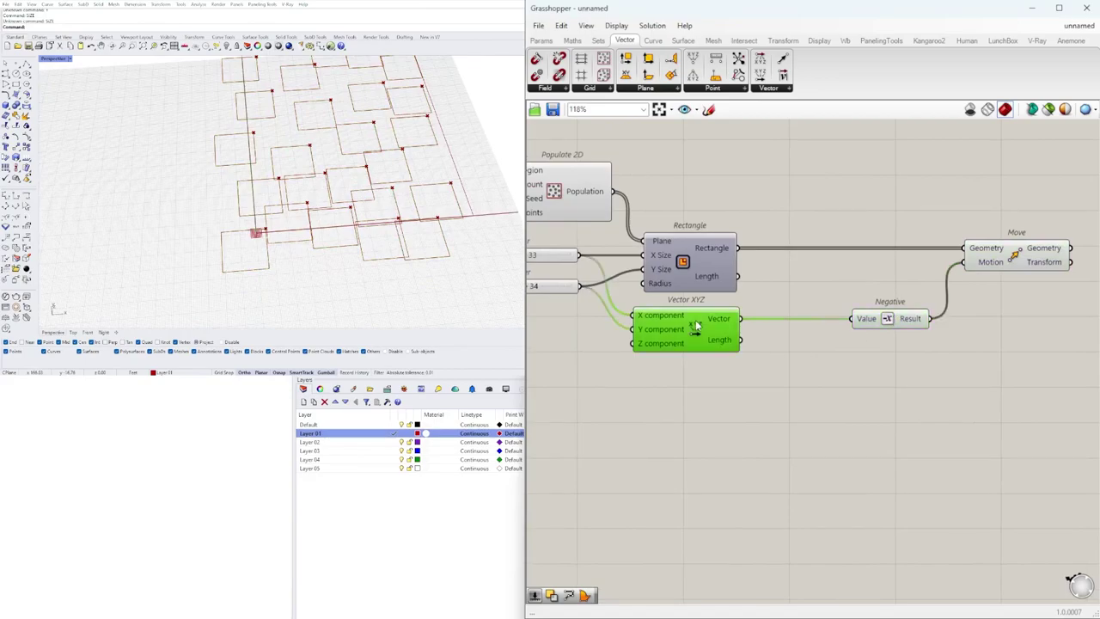
double_click(805, 354)
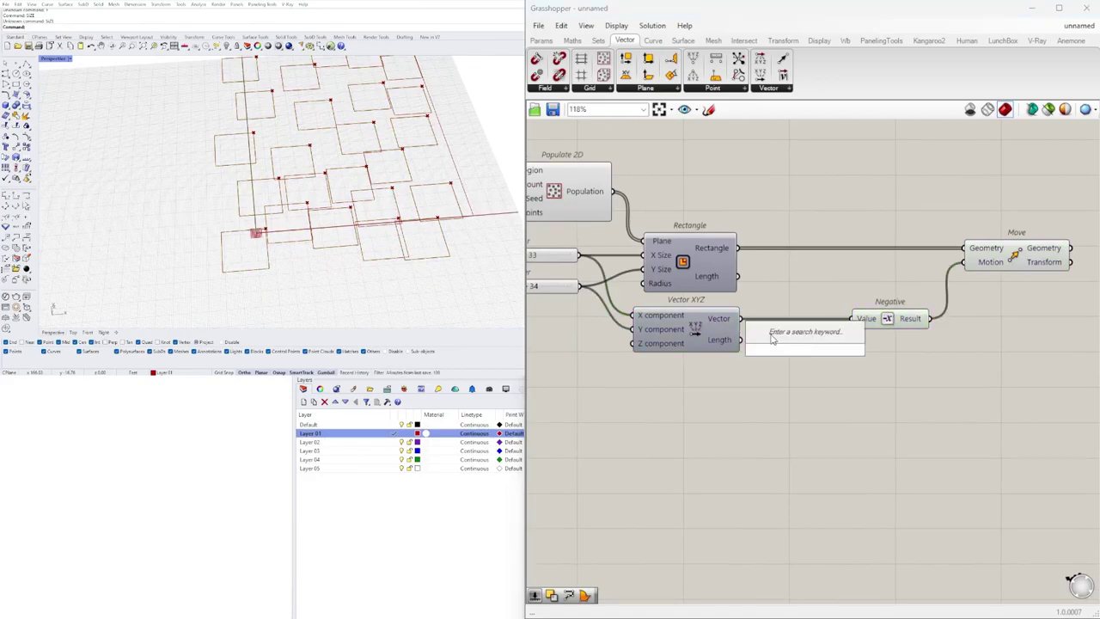
text(/)
key(Return)
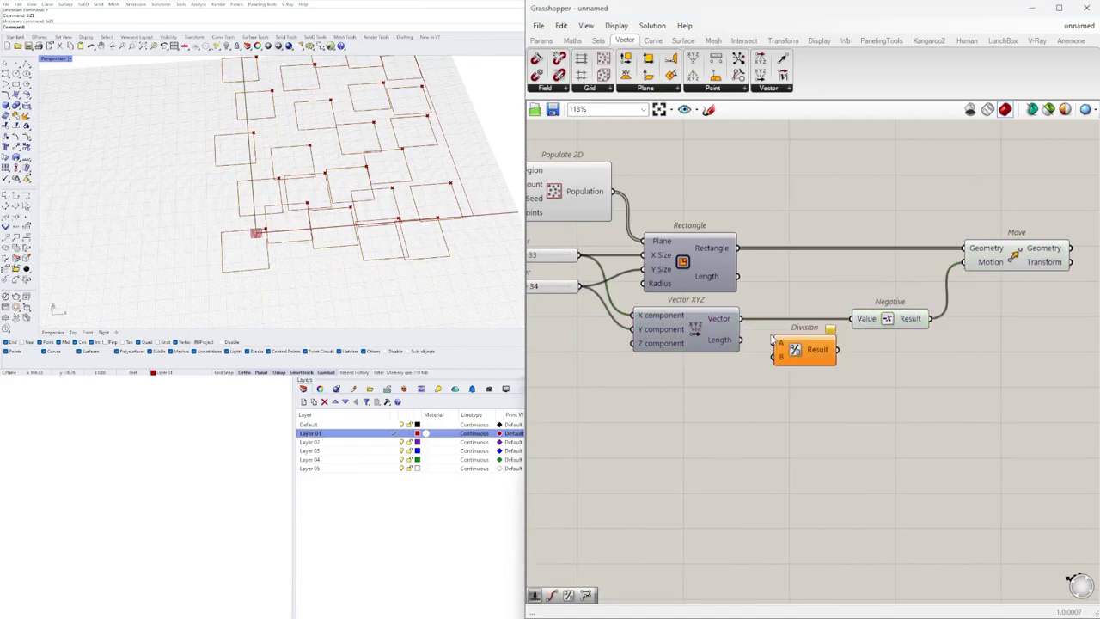
mouse_move(722, 320)
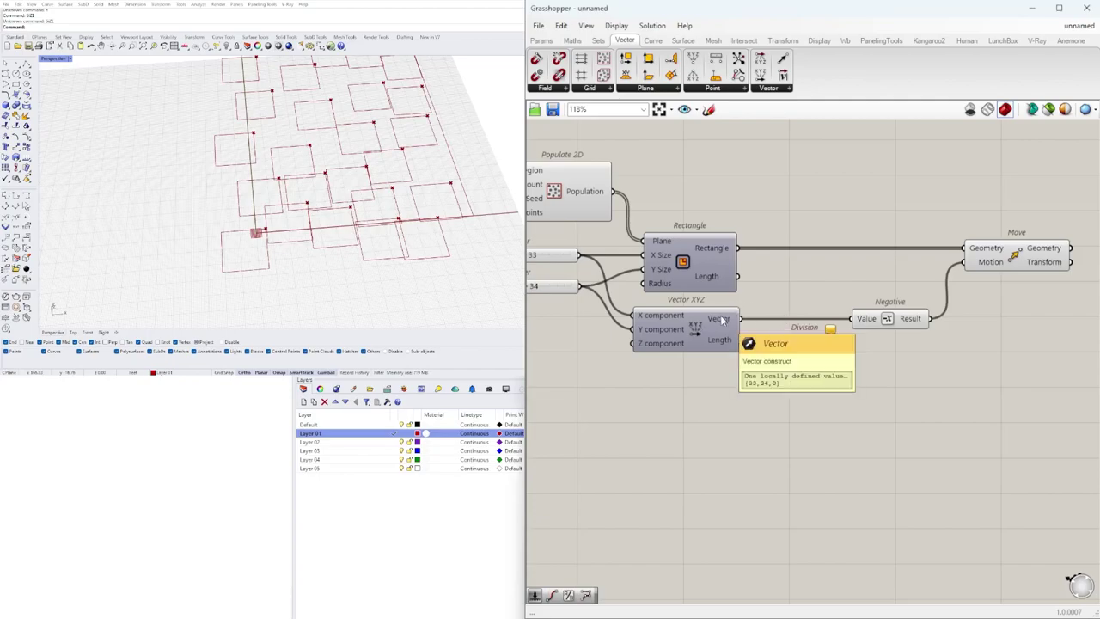
drag(739, 319, 806, 325)
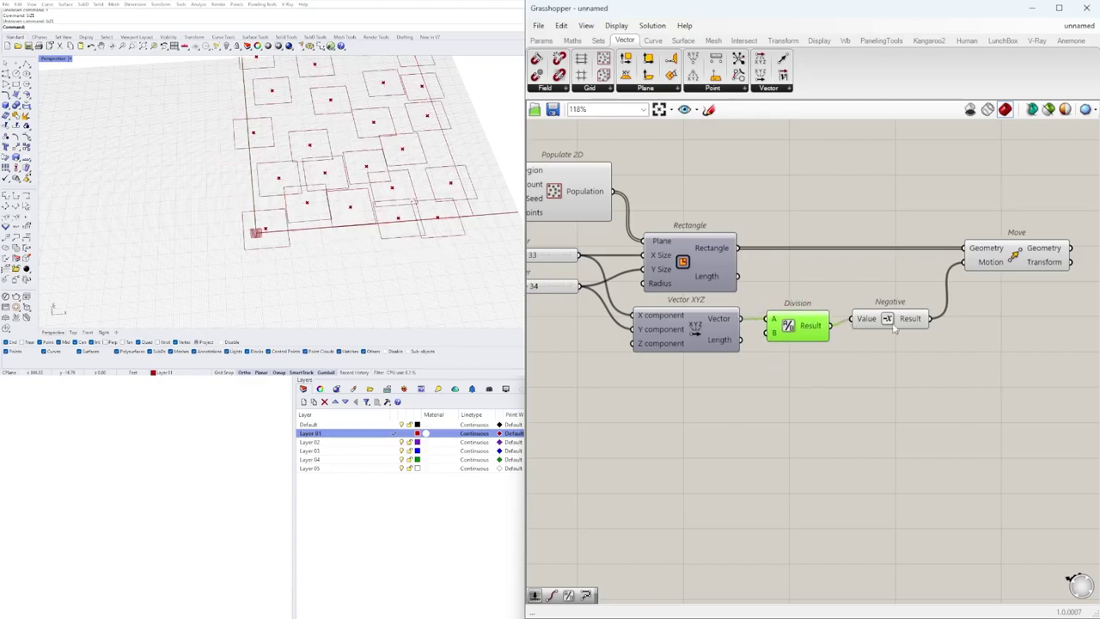
drag(904, 320, 897, 326)
Step: Test the rectangles' placement around the points by changing the X and Y size sliders to 38 and 56
click(1017, 264)
scroll(283, 245, up, 5)
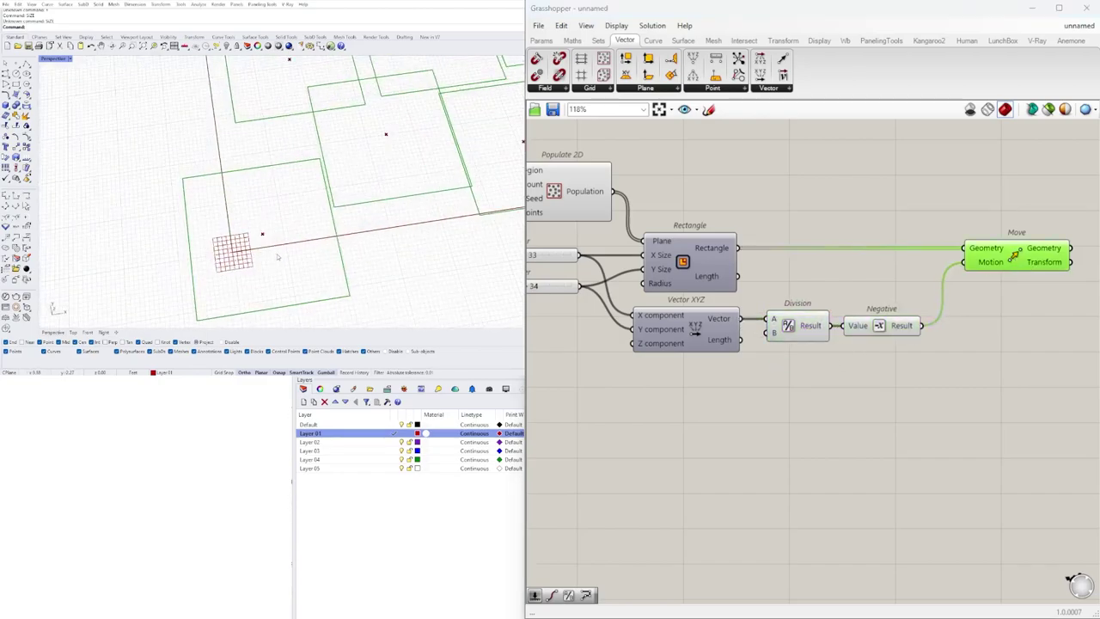
right_drag(783, 335, 993, 332)
scroll(752, 253, up, 3)
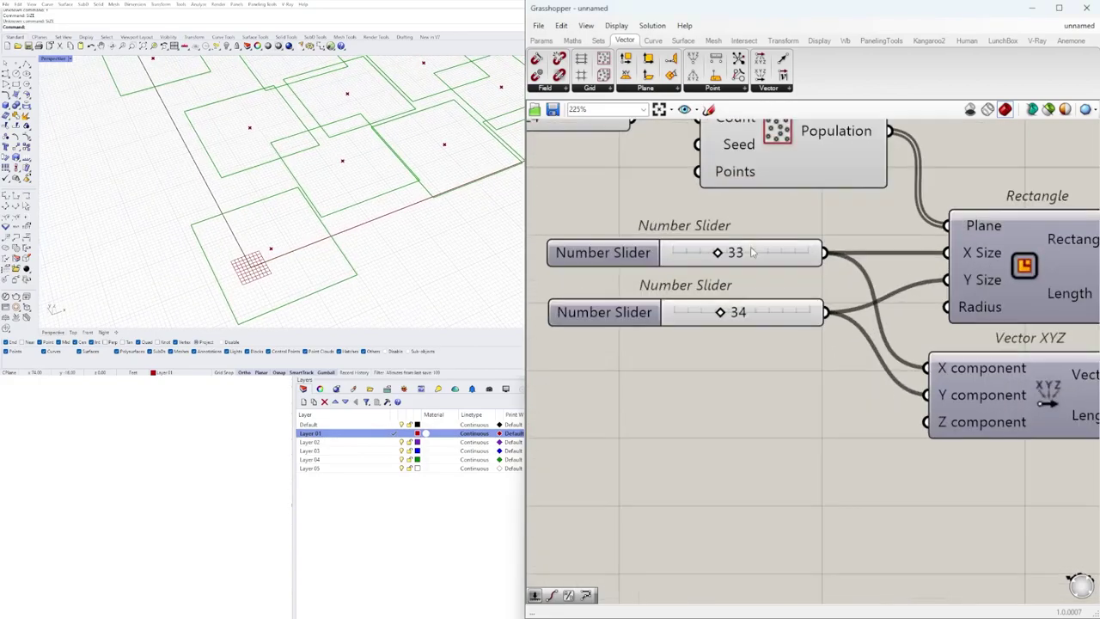
scroll(720, 251, up, 2)
mouse_move(717, 252)
mouse_down()
mouse_move(737, 252)
mouse_move(727, 253)
mouse_up()
drag(721, 335, 763, 335)
scroll(343, 182, down, 5)
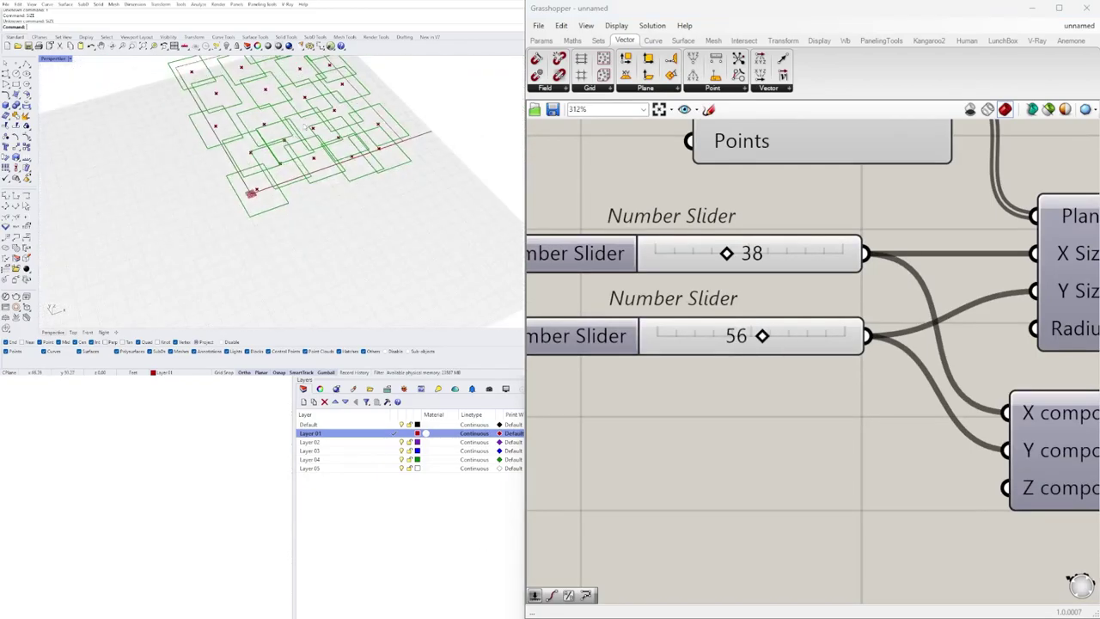
right_drag(344, 182, 310, 103)
scroll(316, 188, up, 4)
scroll(247, 276, up, 1)
scroll(251, 279, down, 3)
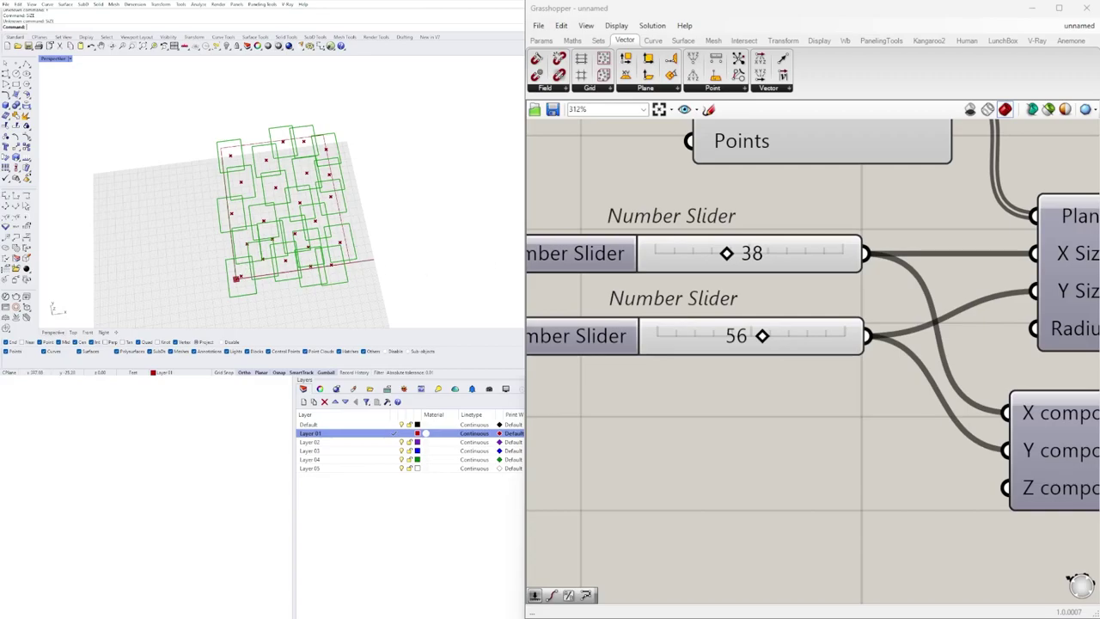
Step: Set the second rectangle's X size slider to 33 and its Y size slider to 59
scroll(835, 352, down, 3)
right_drag(863, 373, 878, 342)
scroll(806, 268, up, 3)
mouse_move(799, 280)
mouse_down()
mouse_move(765, 279)
mouse_move(786, 280)
mouse_up()
mouse_move(831, 363)
mouse_down()
mouse_move(859, 361)
mouse_move(834, 362)
mouse_up()
scroll(835, 364, down, 3)
drag(829, 425, 714, 322)
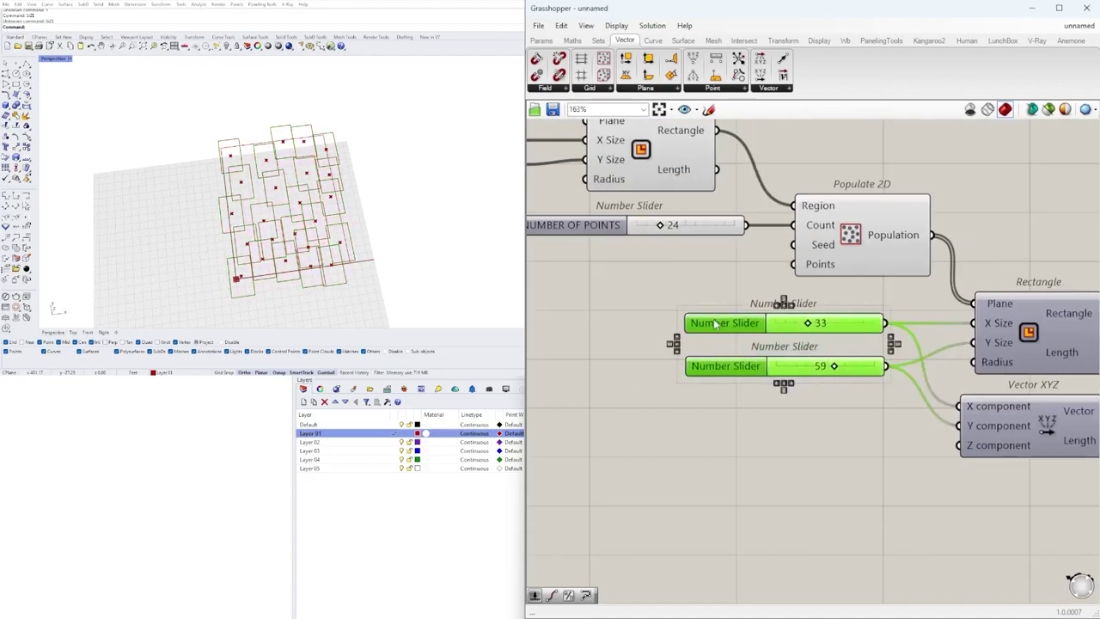
click(729, 442)
scroll(773, 429, down, 3)
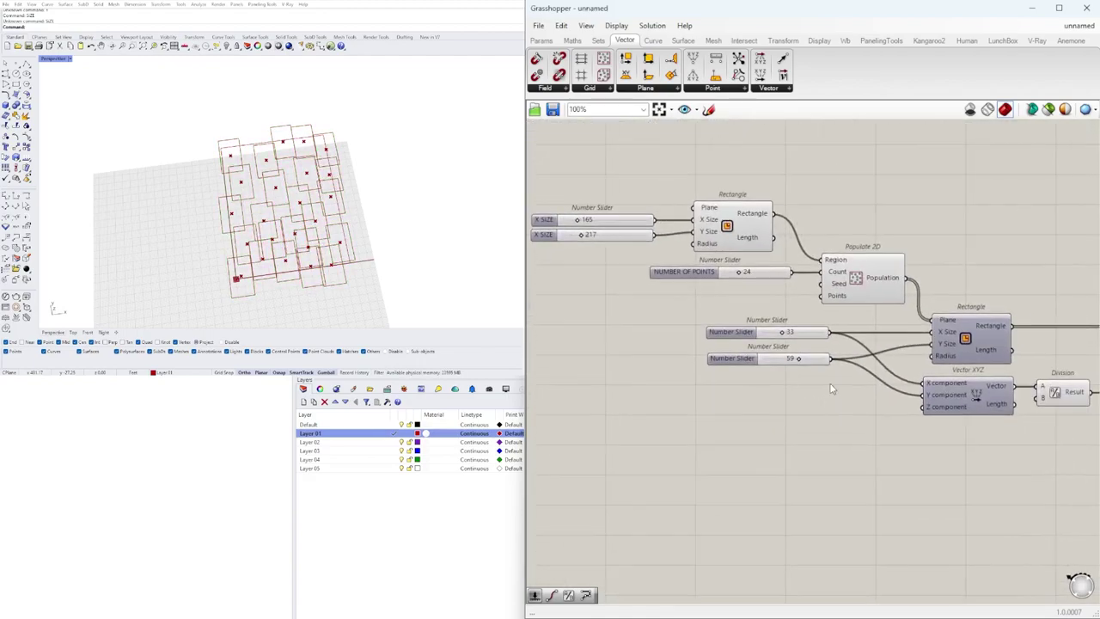
scroll(816, 327, up, 3)
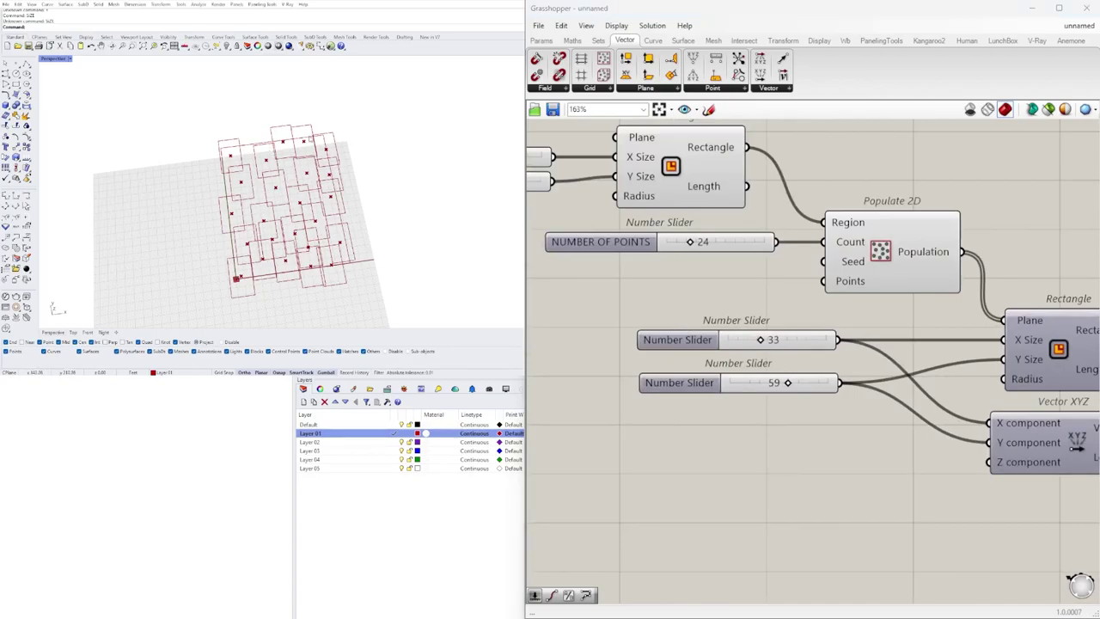
scroll(767, 324, down, 3)
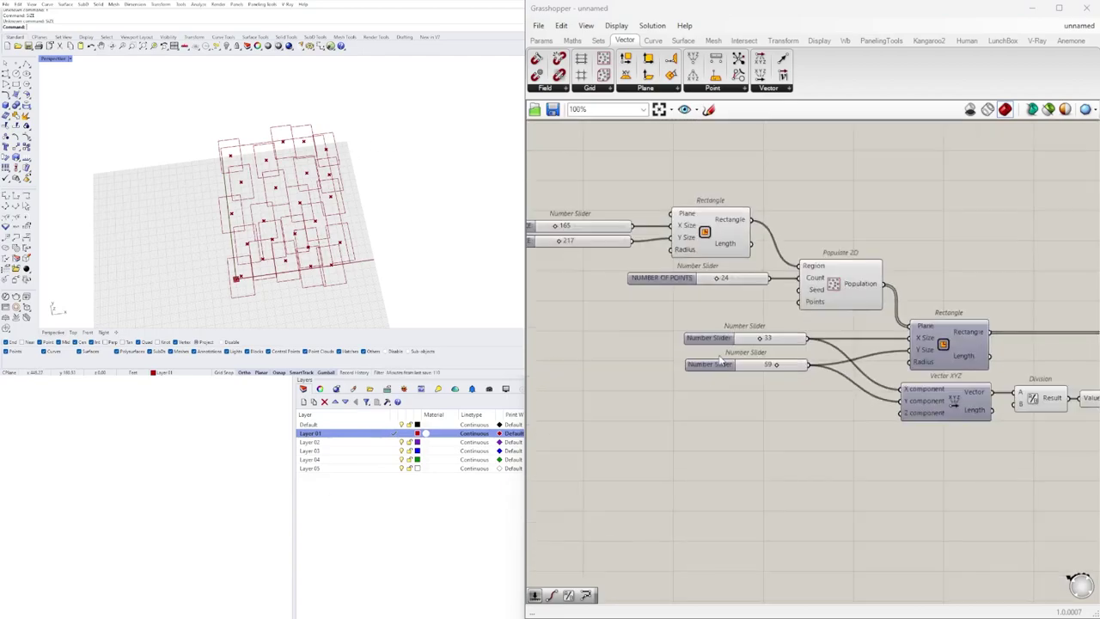
drag(850, 395, 789, 334)
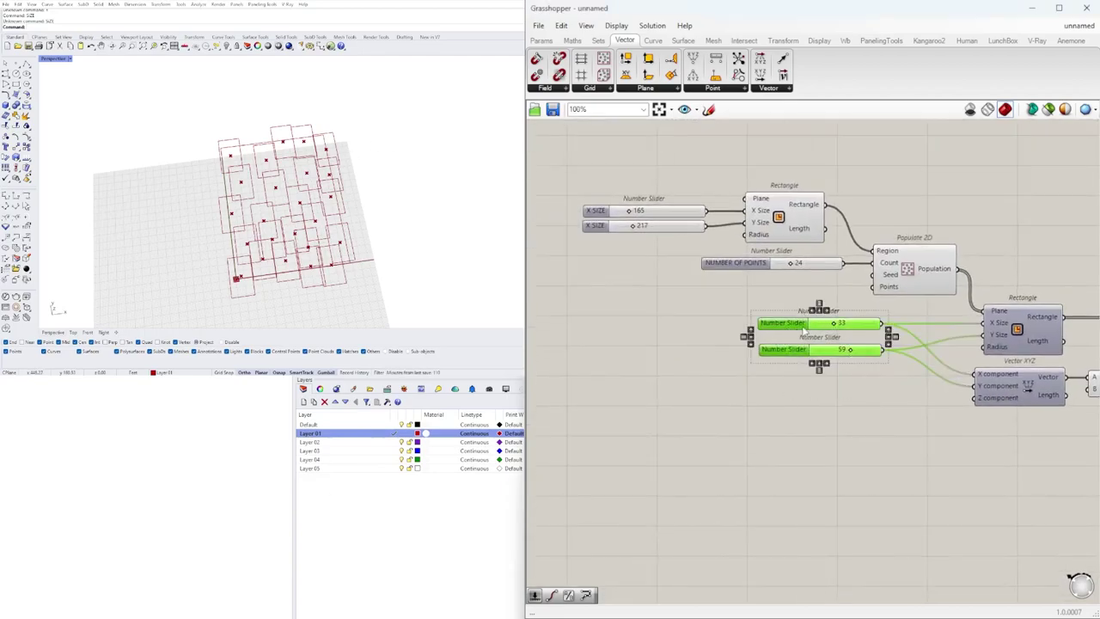
Step: Add a Random component and place it directly below the 33 and 59 sliders
click(672, 413)
double_click(672, 413)
text(RAND)
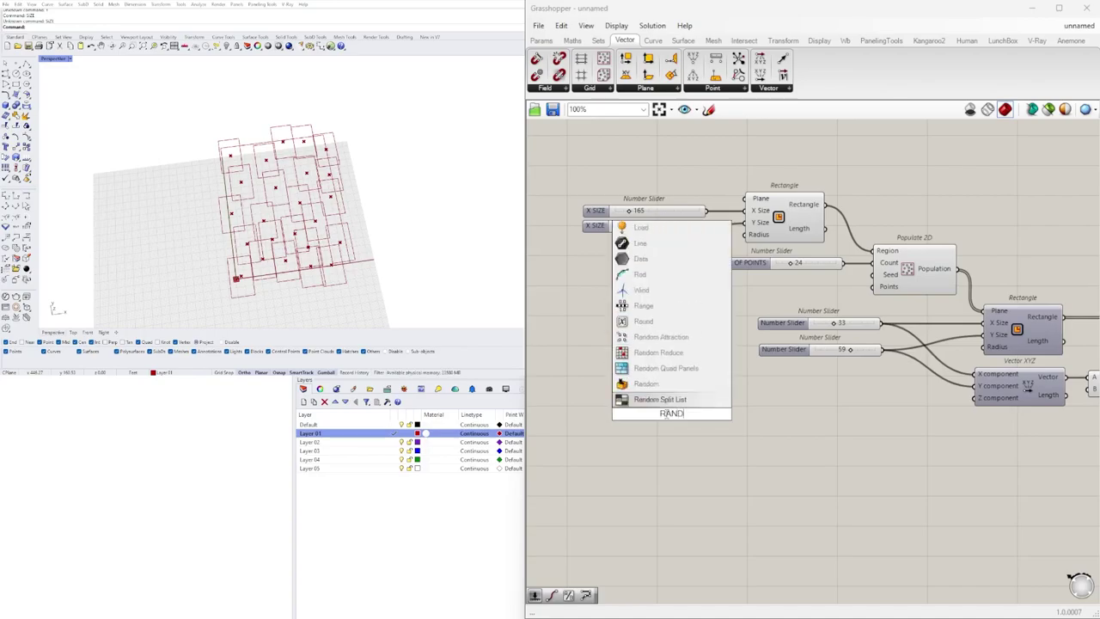
click(646, 385)
drag(687, 427, 816, 401)
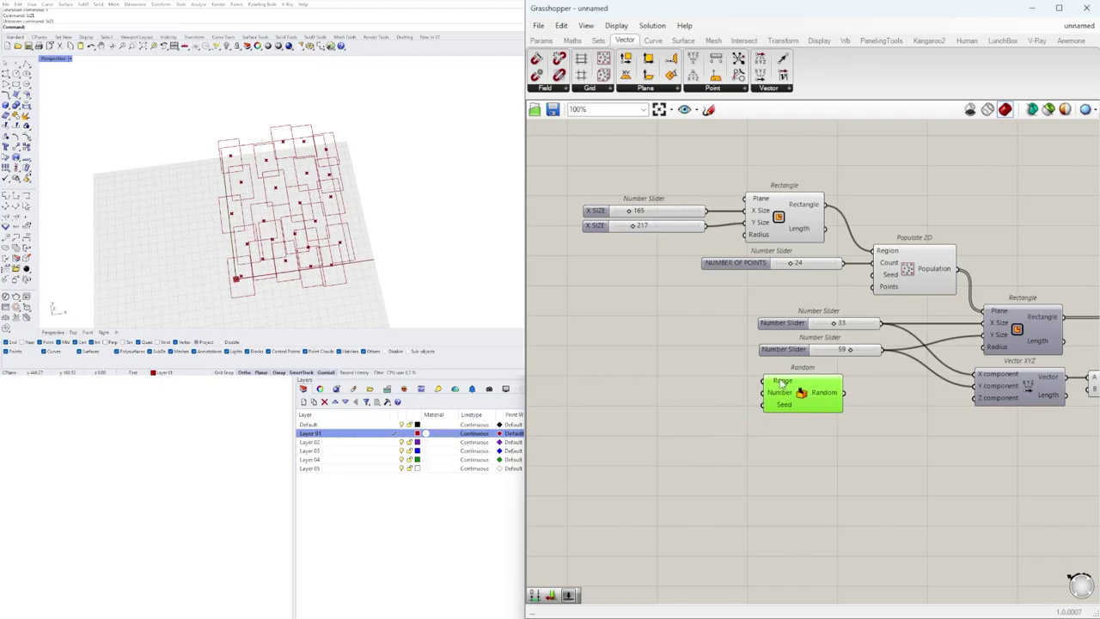
Step: Create two number sliders beside the Random component, setting the upper one to 15 and the lower one to 33
scroll(687, 378, up, 2)
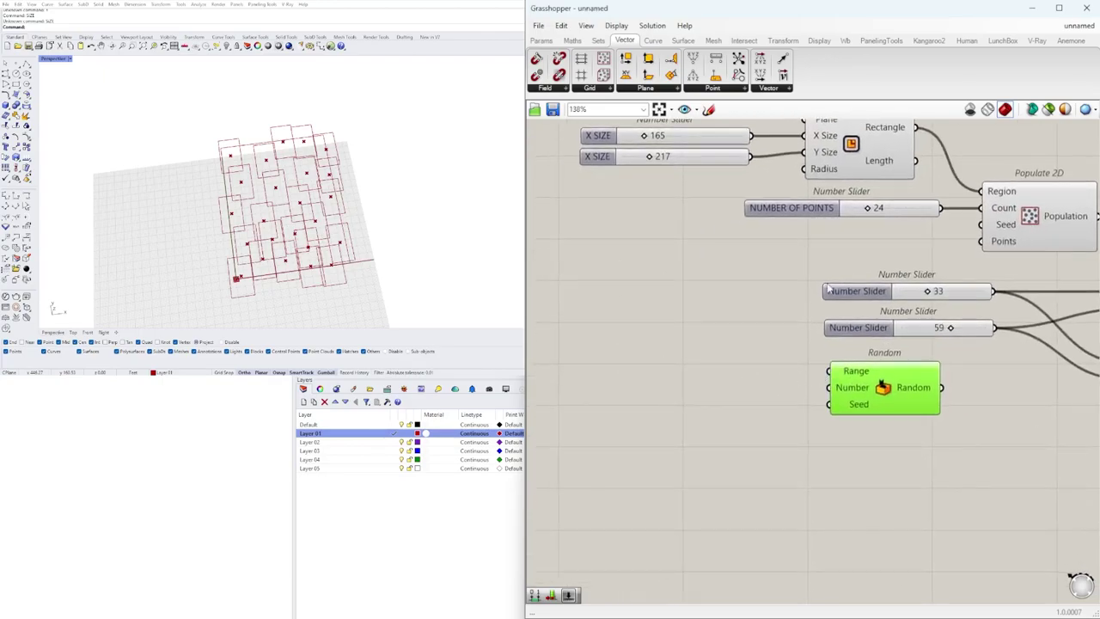
right_drag(831, 289, 937, 277)
alt+drag(938, 276, 706, 307)
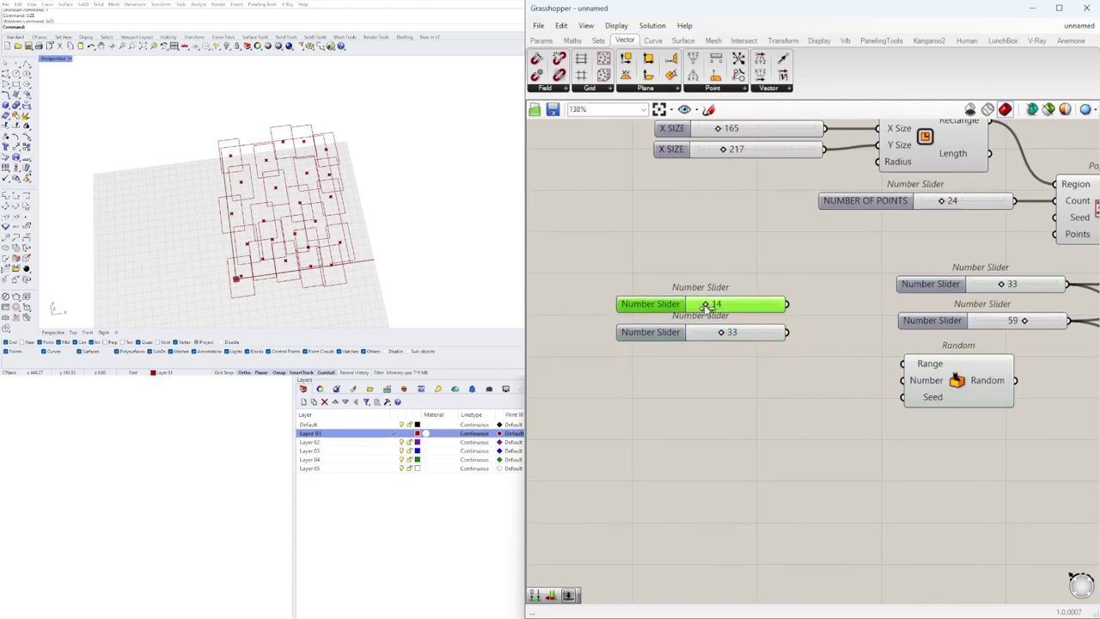
double_click(724, 331)
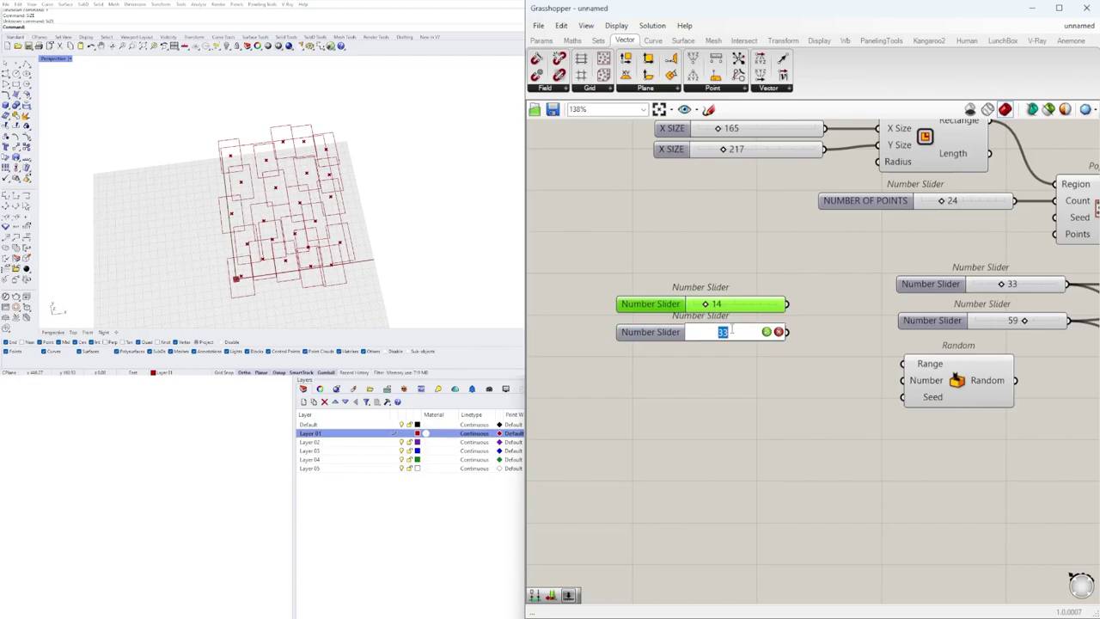
double_click(723, 304)
text(15)
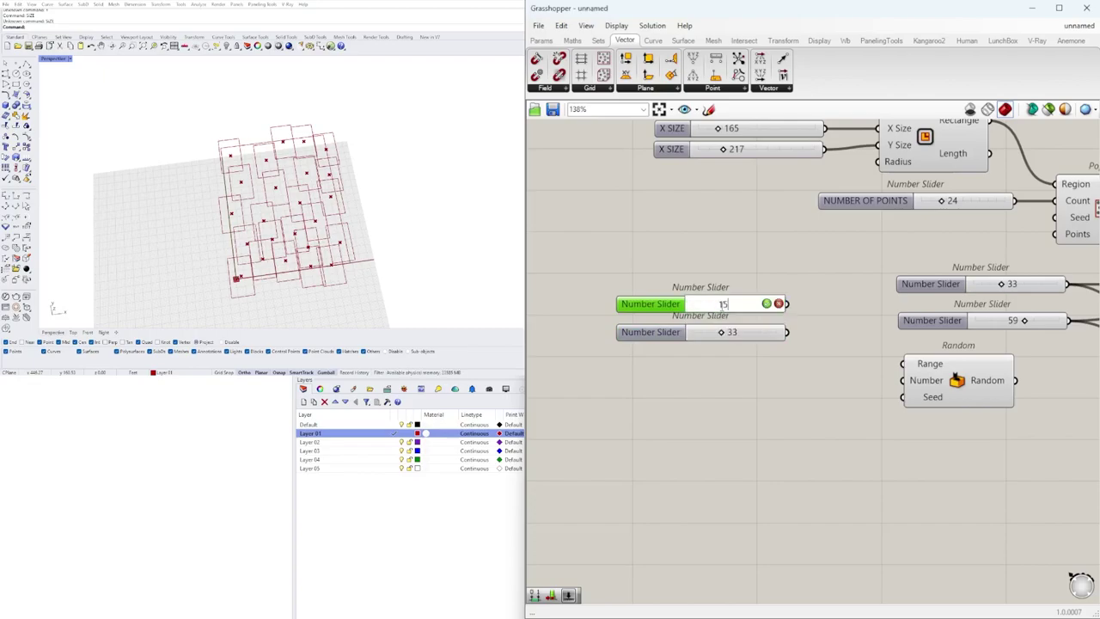
key(Return)
Step: Add a Construct Domain component and connect the 15 and 33 sliders to Domain start and Domain end
double_click(832, 338)
text(constr)
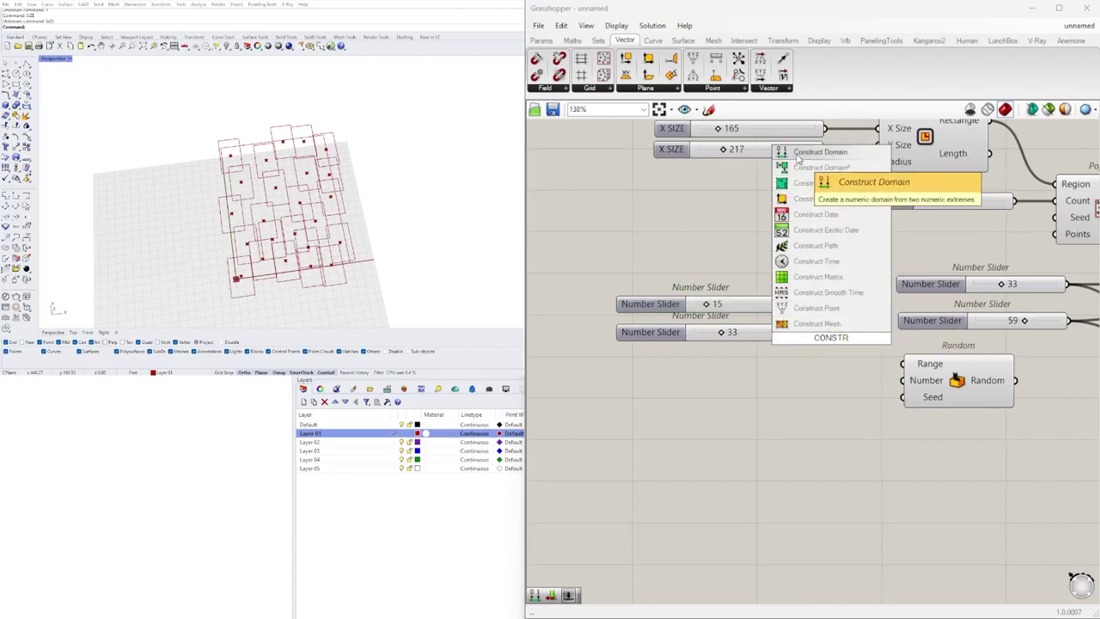
click(797, 158)
drag(754, 275, 692, 351)
drag(753, 301, 767, 346)
click(742, 329)
Step: Connect the constructed Domain to Random's Range and the NUMBER OF POINTS slider to its Number input, repositioning Random and that slider
right_drag(942, 366, 826, 368)
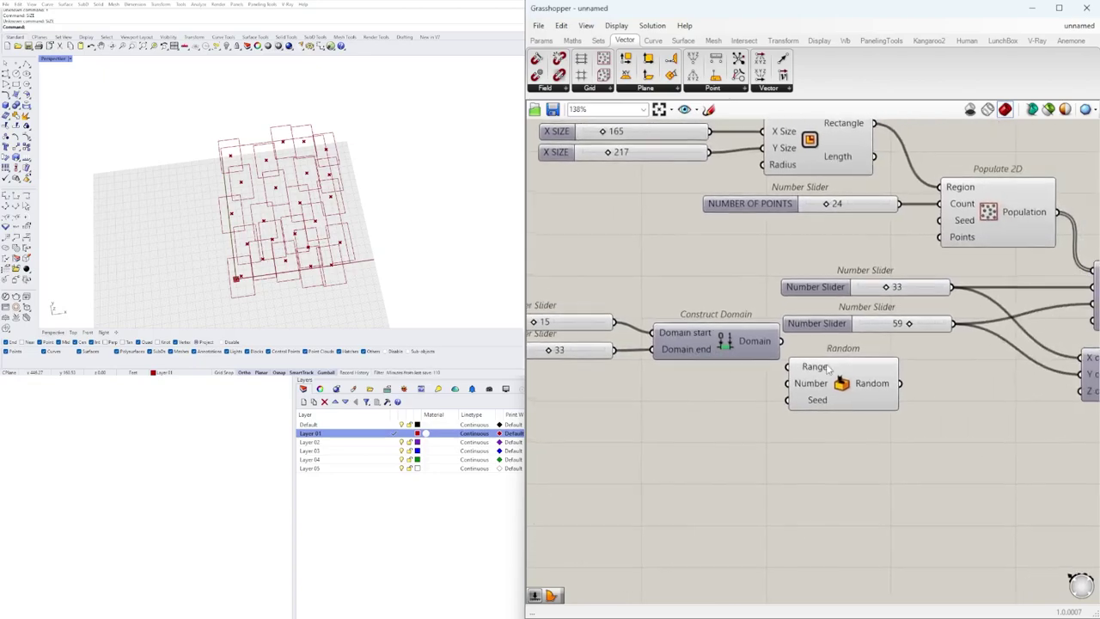
drag(826, 367, 866, 360)
scroll(746, 351, down, 3)
click(718, 352)
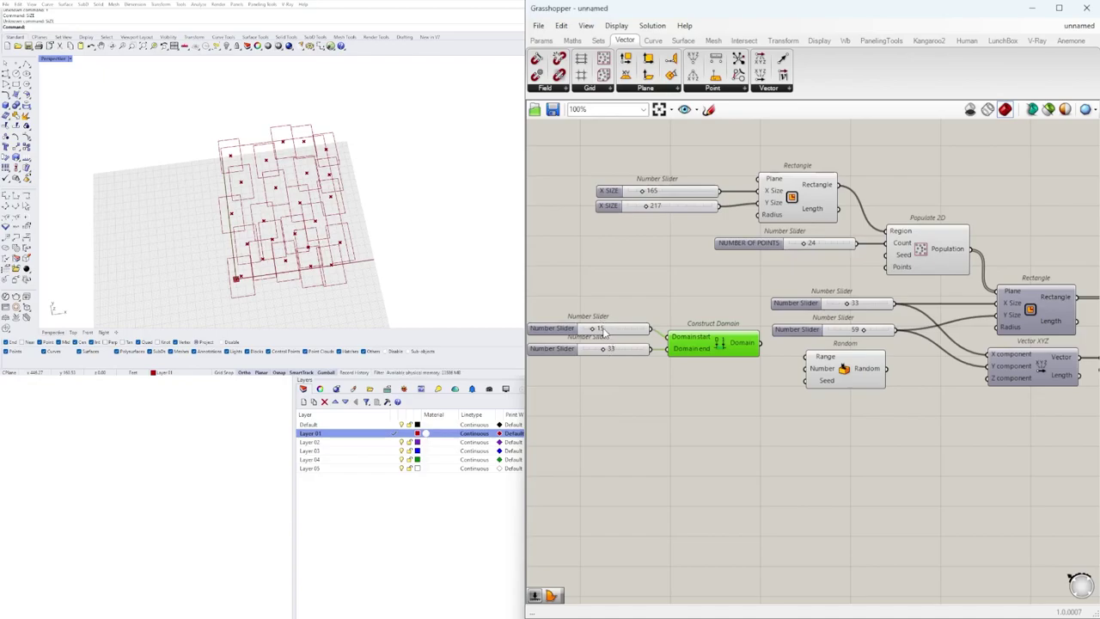
drag(759, 342, 806, 355)
drag(741, 250, 605, 255)
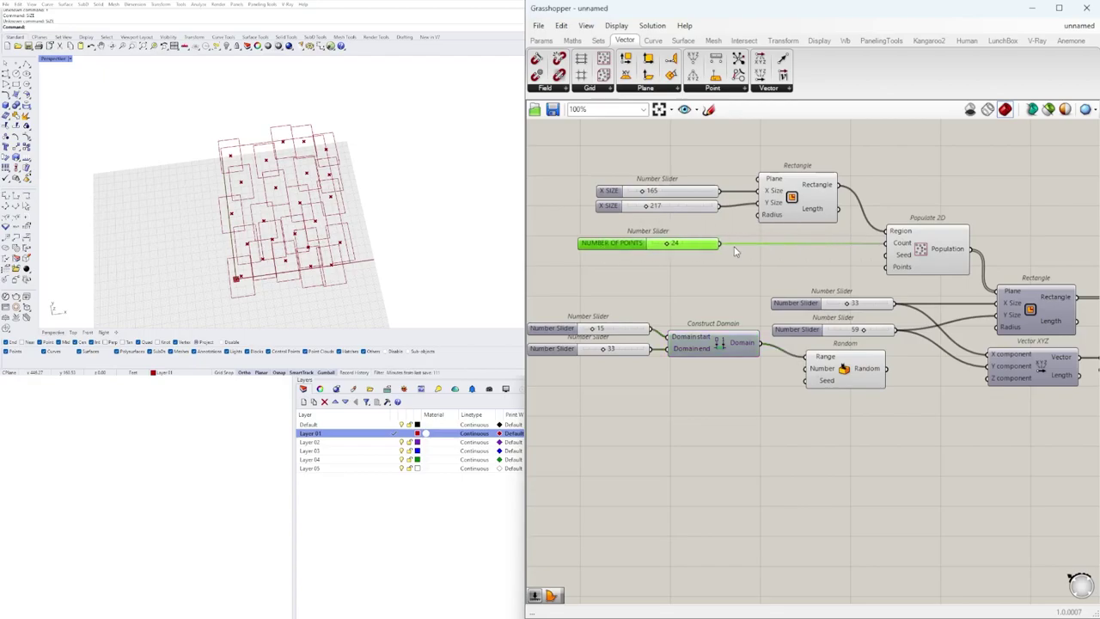
drag(722, 250, 808, 369)
click(810, 382)
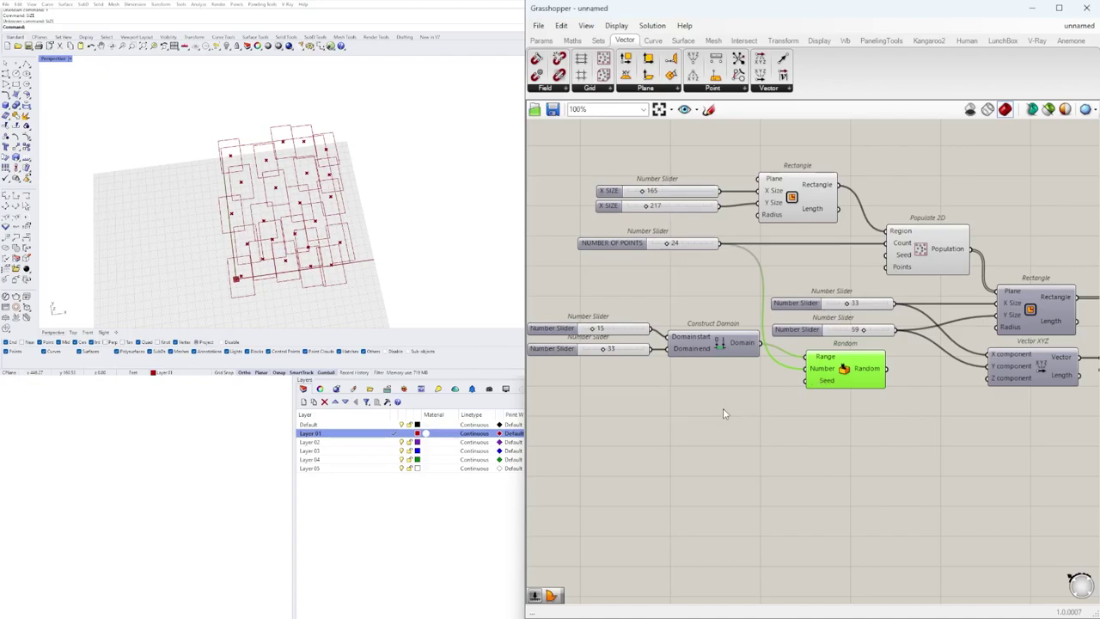
Step: Add a number slider set to 2 and connect it to the Random component's Seed input
double_click(723, 408)
text(3)
key(Return)
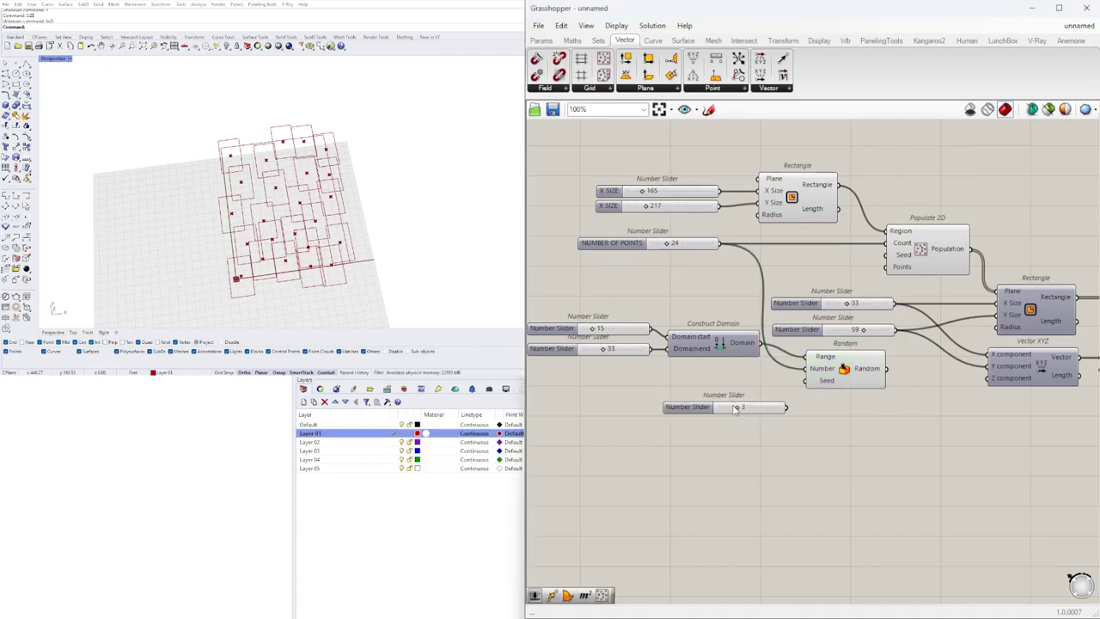
scroll(738, 402, up, 4)
drag(739, 412, 713, 413)
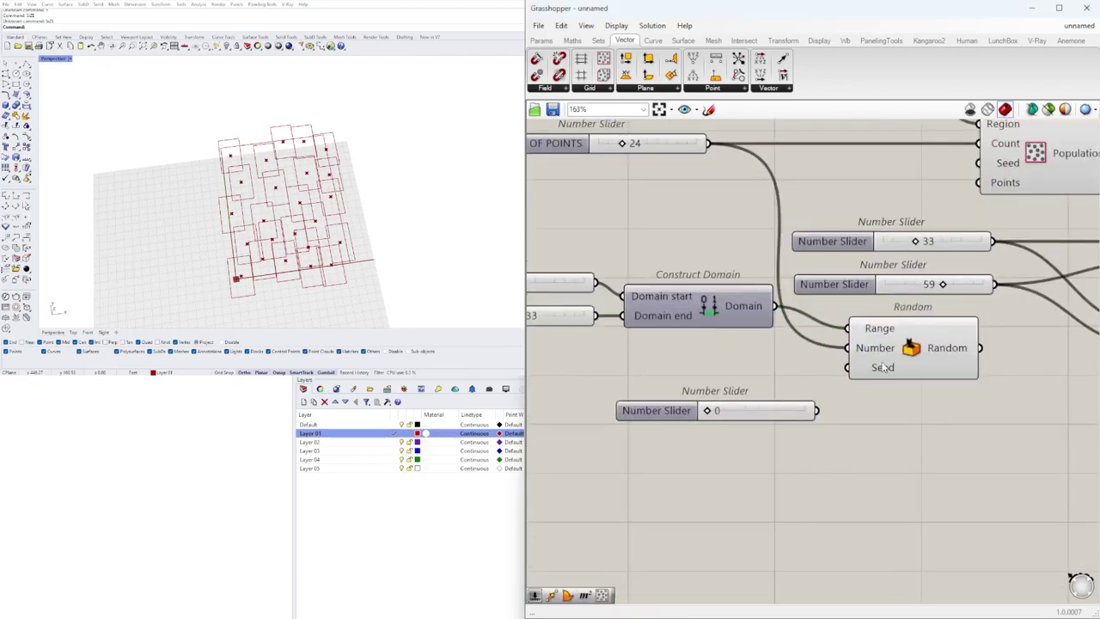
drag(708, 414, 727, 411)
drag(816, 410, 783, 393)
scroll(782, 392, down, 4)
right_drag(782, 392, 656, 410)
click(746, 392)
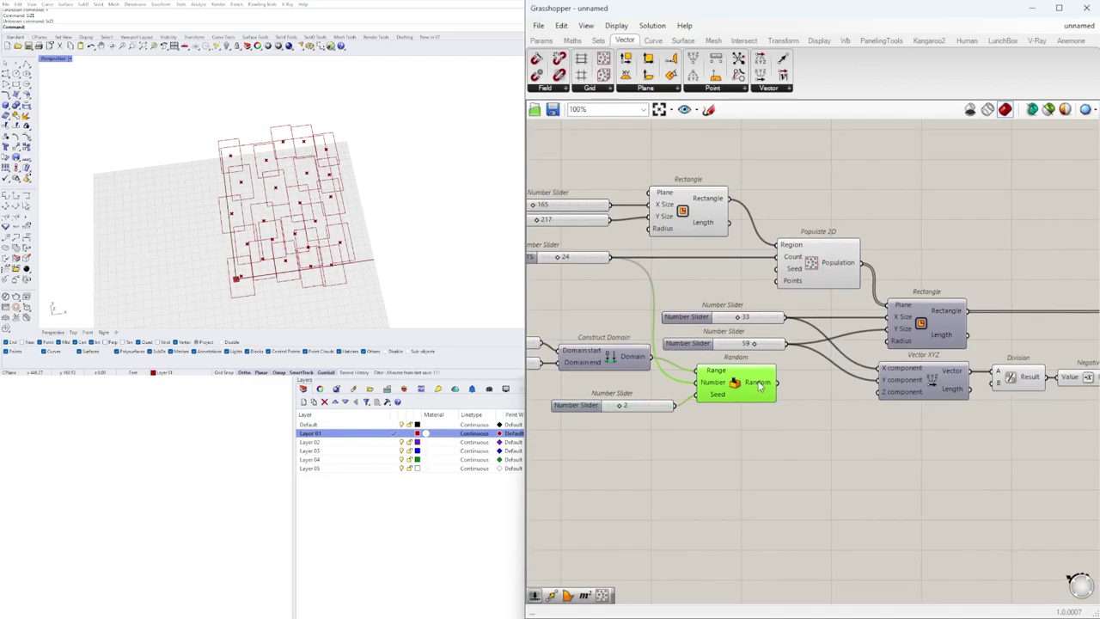
mouse_move(759, 384)
Step: Move Populate 2D, the 33 and 59 sliders and all components after them away from Random to make room between them
right_drag(781, 387, 647, 382)
scroll(788, 397, down, 2)
click(889, 391)
scroll(890, 392, down, 1)
drag(1044, 409, 740, 251)
scroll(735, 295, up, 2)
shift+click(664, 342)
shift+click(638, 366)
drag(762, 299, 892, 299)
click(894, 259)
scroll(867, 348, up, 2)
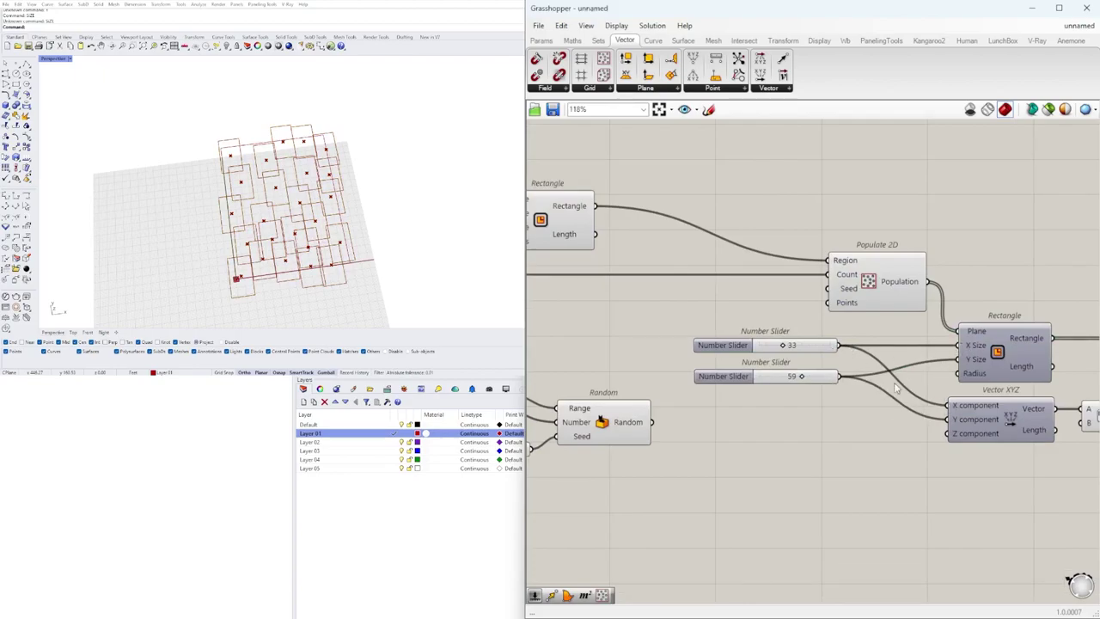
Step: Insert a Relay on the output wires of both the 33 and the 59 sliders
scroll(899, 430, down, 2)
right_drag(875, 450, 951, 406)
scroll(945, 344, up, 2)
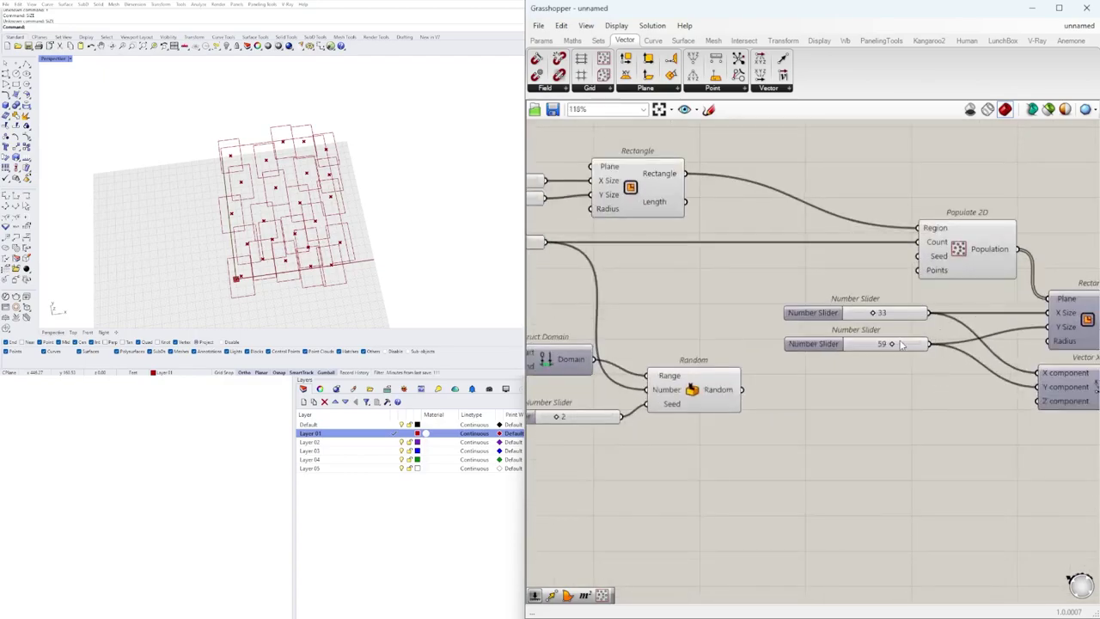
double_click(938, 317)
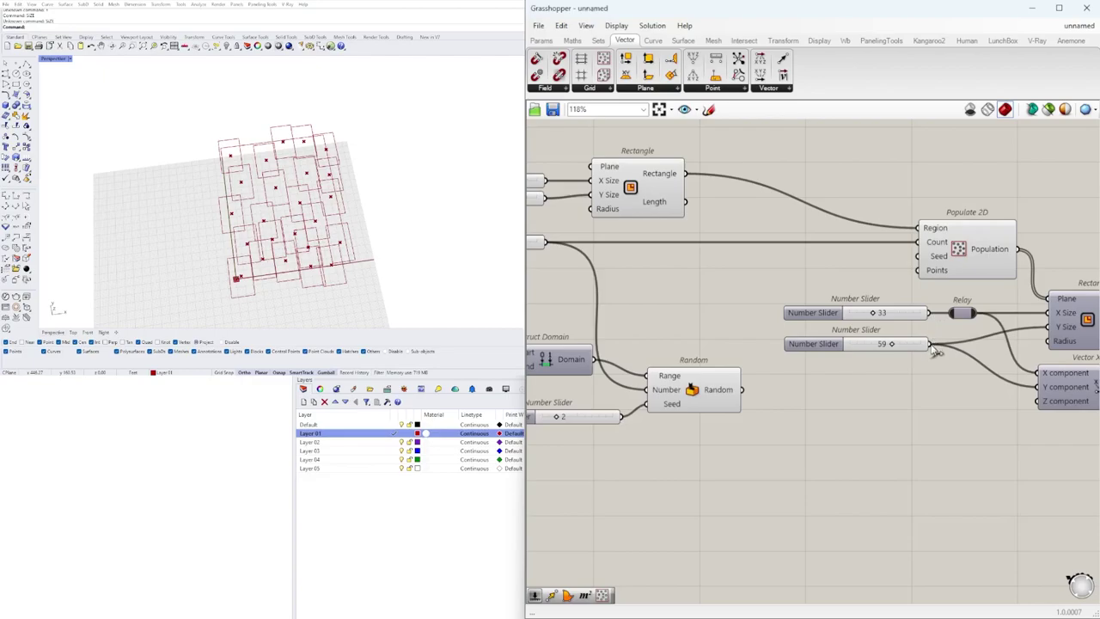
double_click(936, 345)
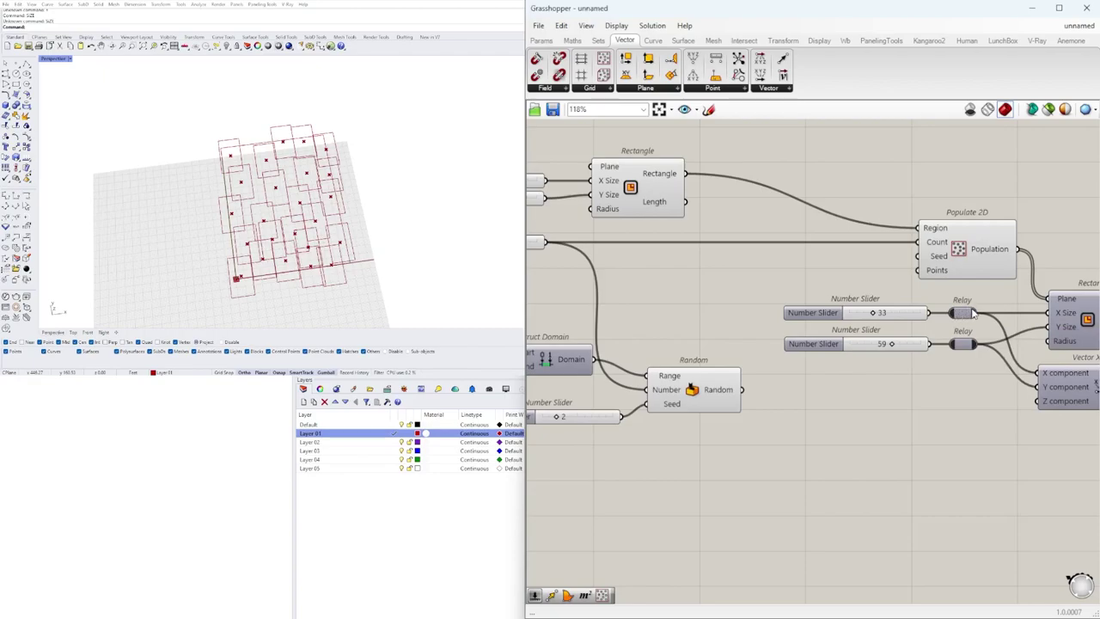
Step: Delete the 33 slider, connect Random's output to that slider's Relay, and reposition the Random component
click(964, 317)
click(871, 275)
right_drag(810, 315, 847, 315)
click(846, 316)
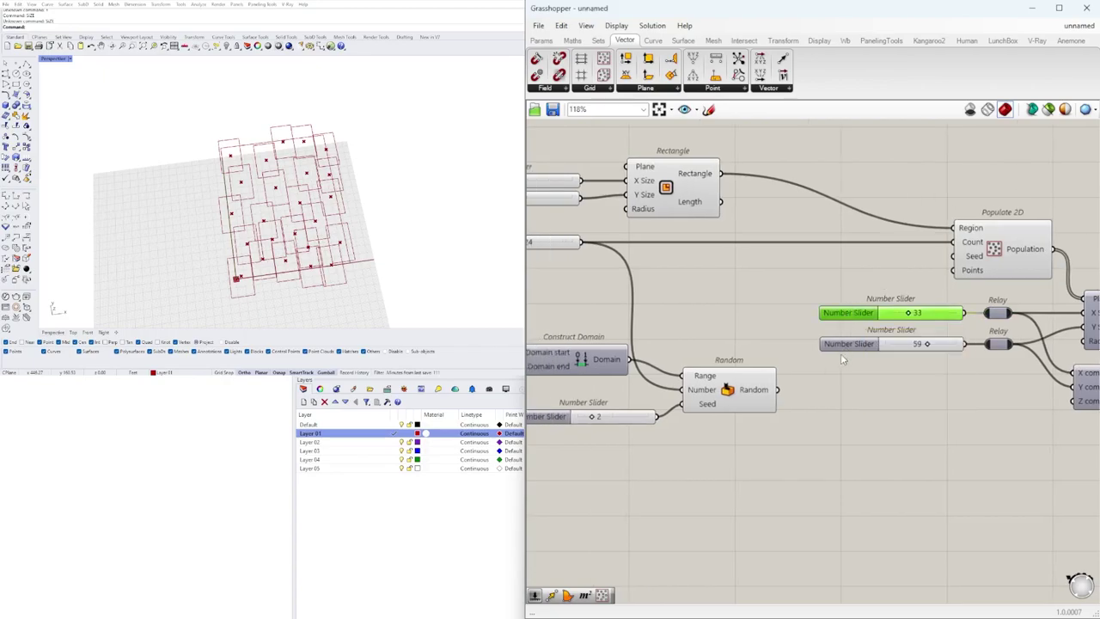
key(Delete)
drag(778, 389, 984, 316)
scroll(867, 326, down, 2)
click(774, 381)
scroll(765, 386, up, 1)
drag(781, 367, 791, 354)
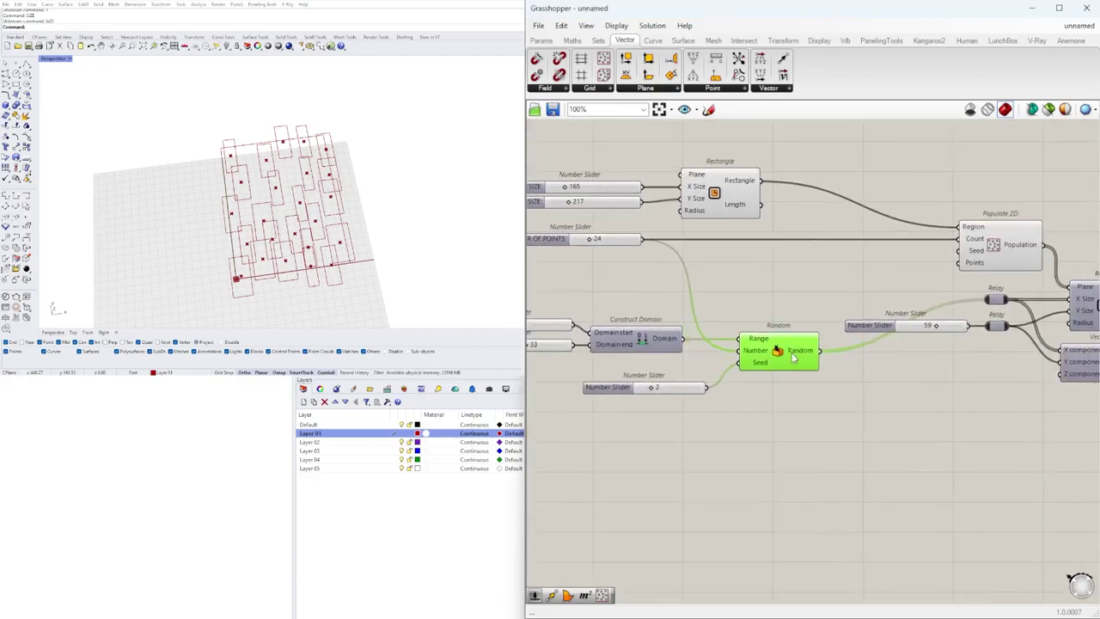
Step: Duplicate Construct Domain, its two sliders, Random and the Seed slider, placing the copy directly below the originals
click(921, 380)
right_drag(927, 381, 857, 393)
mouse_move(824, 346)
mouse_down()
mouse_move(823, 372)
mouse_move(822, 347)
mouse_up()
drag(952, 387, 805, 332)
click(920, 376)
right_drag(694, 426, 866, 408)
drag(879, 436, 605, 300)
right_drag(754, 354, 694, 344)
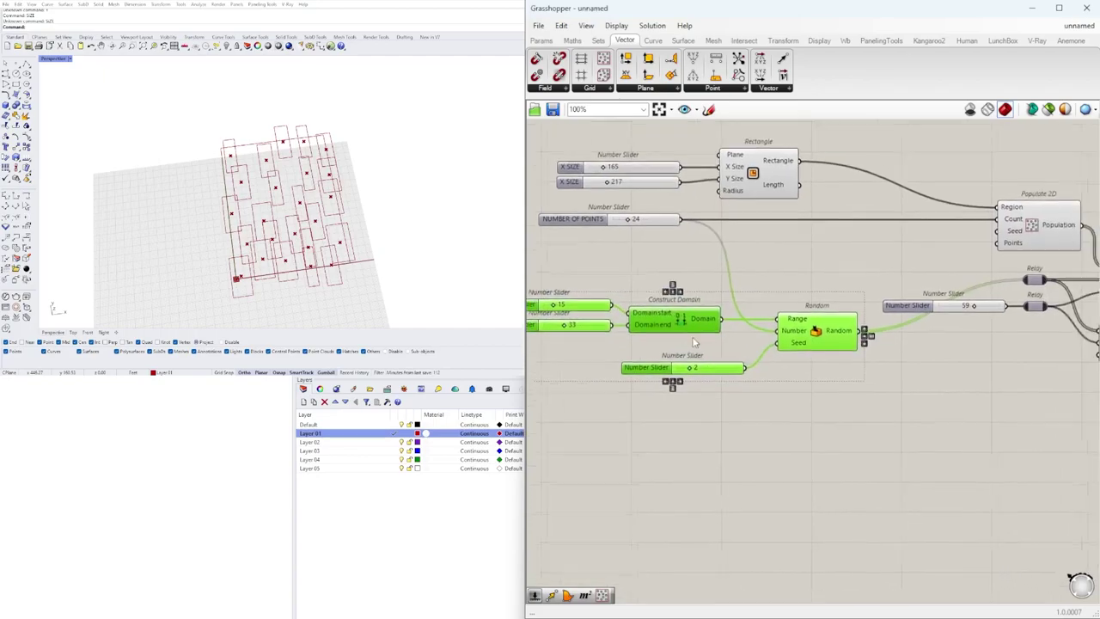
scroll(755, 316, down, 1)
alt+drag(808, 336, 809, 403)
click(933, 358)
Step: Delete the 59 slider and connect the second Random's output to the lower Relay in its place
right_drag(985, 351, 901, 372)
scroll(852, 384, up, 1)
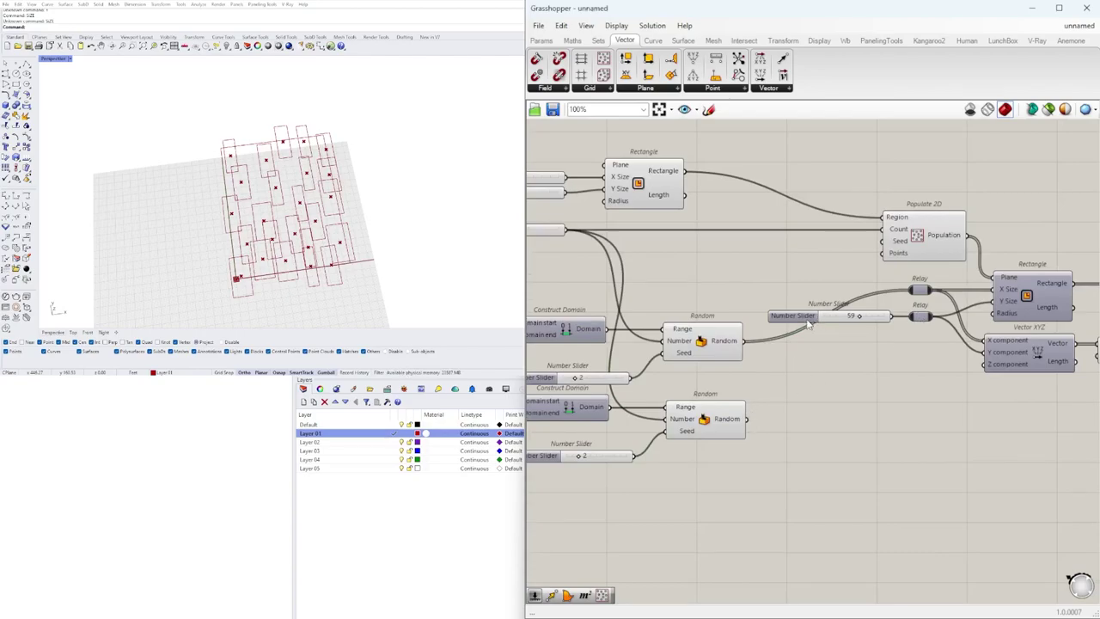
key(Delete)
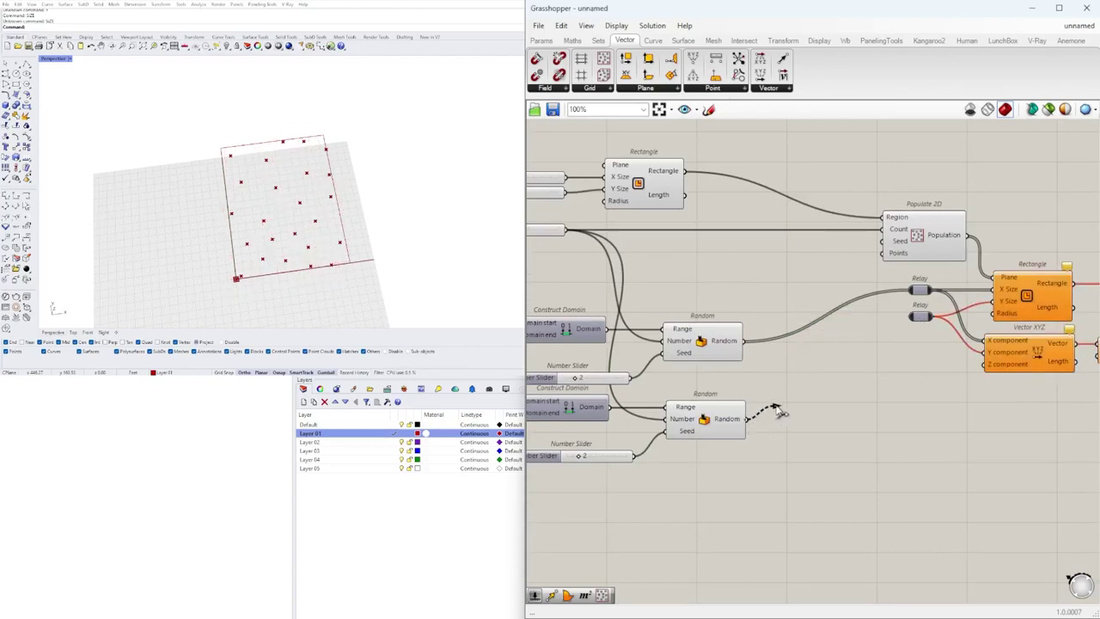
drag(901, 329, 912, 318)
Step: Set the second Construct Domain's sliders to 30 for the start and 54 for the end
right_drag(825, 460, 1033, 411)
scroll(312, 201, up, 9)
scroll(313, 204, down, 5)
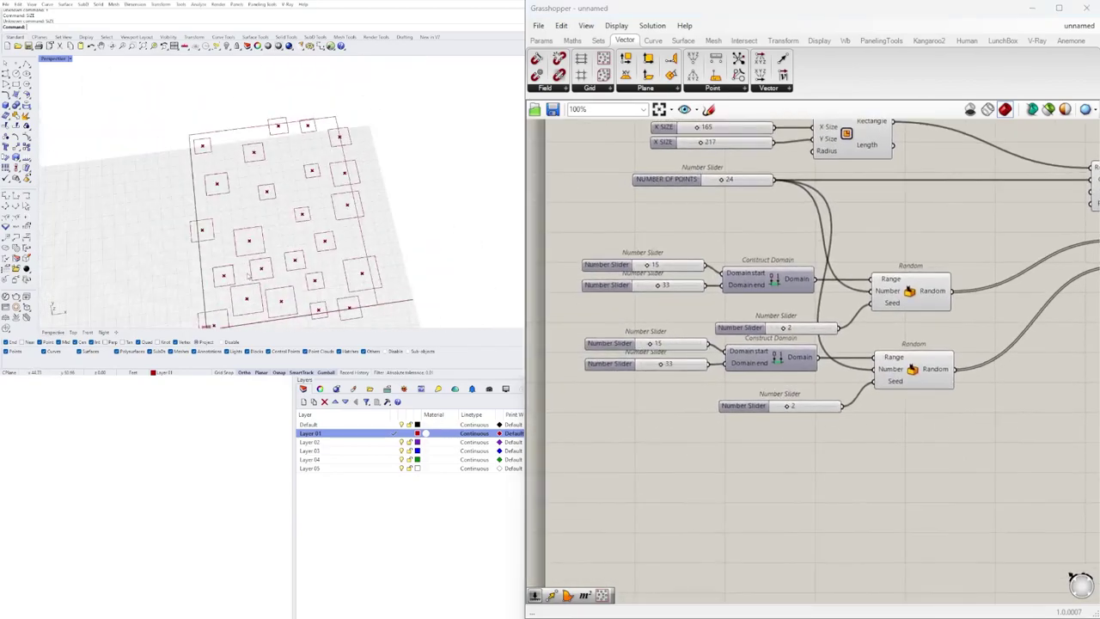
right_drag(209, 161, 226, 265)
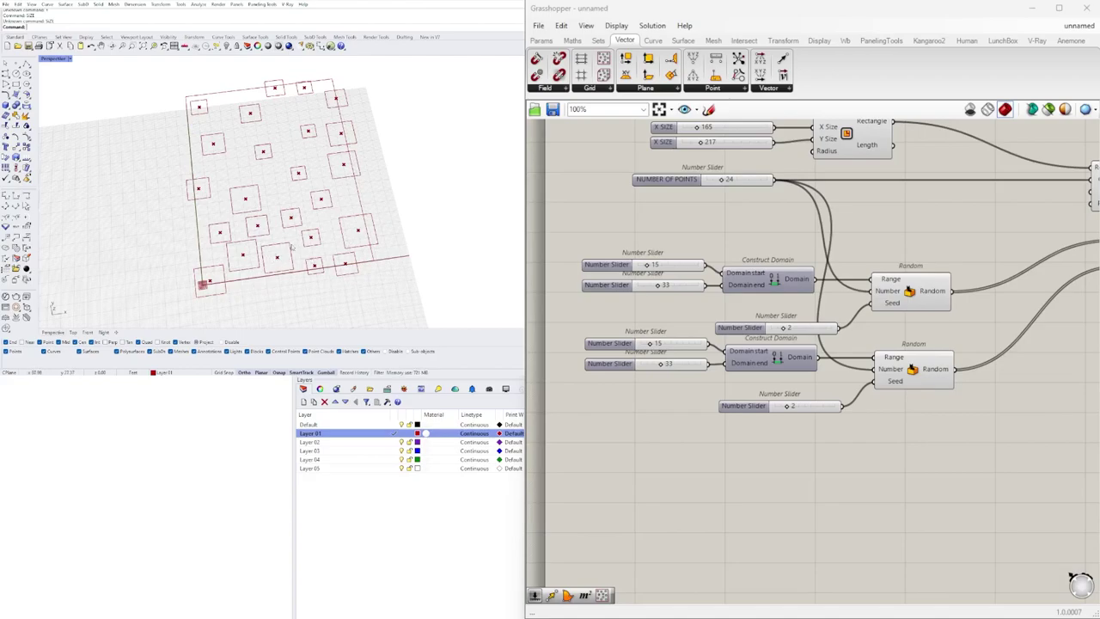
scroll(663, 359, up, 8)
drag(671, 384, 714, 385)
drag(625, 297, 671, 309)
mouse_move(714, 387)
mouse_down()
mouse_move(705, 384)
mouse_move(727, 384)
mouse_up()
scroll(818, 246, down, 2)
scroll(818, 246, down, 4)
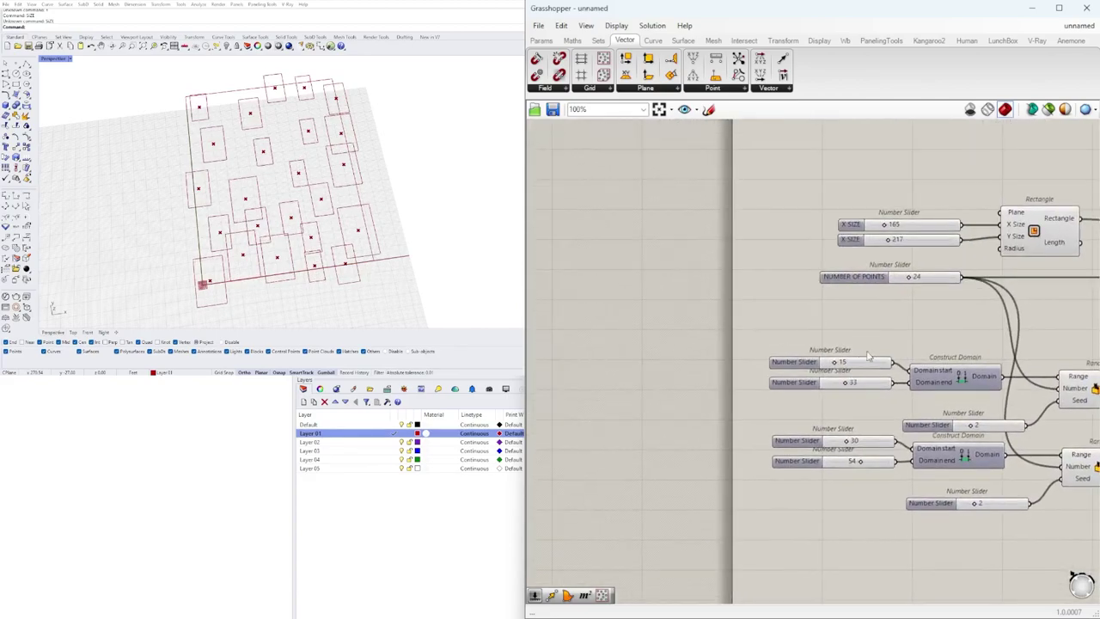
Step: Set the first Construct Domain's sliders to 36 for the start and 39 for the end
scroll(822, 335, up, 5)
drag(788, 309, 838, 315)
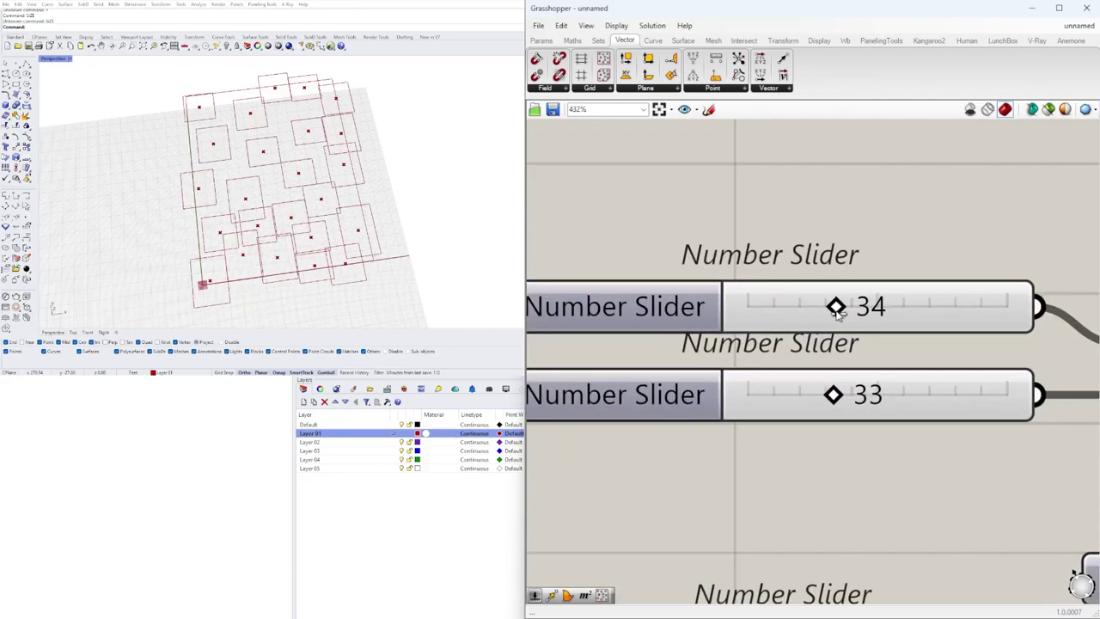
mouse_move(834, 393)
mouse_down()
mouse_move(793, 394)
mouse_move(848, 393)
mouse_up()
drag(833, 316, 840, 316)
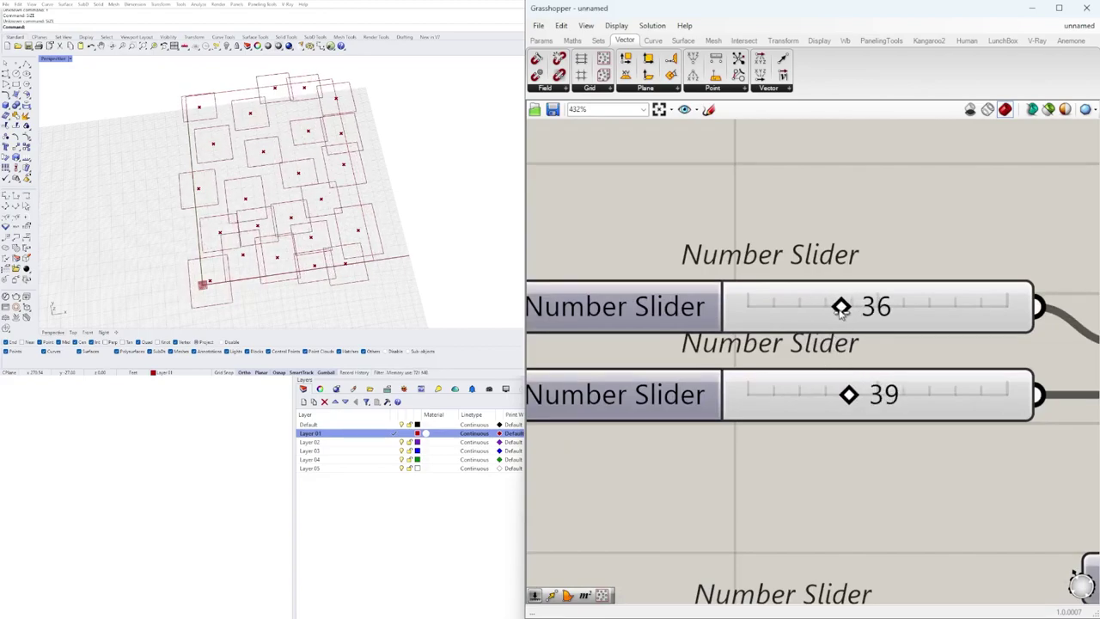
Step: Set the NUMBER OF POINTS slider to 30
scroll(871, 258, down, 5)
right_drag(870, 258, 716, 378)
scroll(806, 330, up, 5)
mouse_move(792, 307)
mouse_down()
mouse_move(823, 308)
mouse_move(806, 311)
mouse_up()
Step: Set the first Construct Domain's sliders to 45 for the start and 56 for the end
scroll(789, 356, down, 3)
right_drag(788, 359, 749, 345)
scroll(784, 278, up, 2)
scroll(770, 331, down, 3)
scroll(748, 329, up, 2)
drag(747, 330, 775, 334)
mouse_move(754, 279)
mouse_down()
mouse_move(724, 279)
mouse_move(772, 279)
mouse_up()
Step: Set the second Construct Domain's sliders to 53 for the start and 50 for the end
scroll(732, 327, down, 3)
scroll(726, 464, up, 4)
drag(743, 369, 799, 378)
mouse_move(795, 431)
mouse_down()
mouse_move(827, 434)
mouse_move(773, 444)
mouse_move(787, 445)
mouse_up()
scroll(864, 356, down, 8)
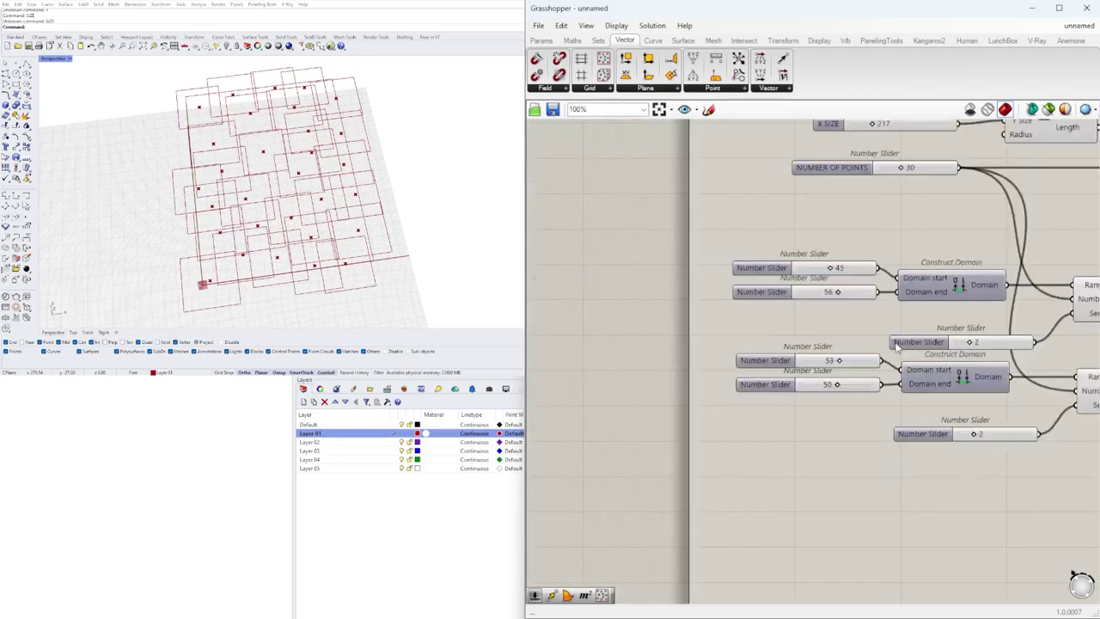
Step: Review the definition by selecting Move, the base Rectangle, Populate 2D and both random-size groups in turn
scroll(881, 317, up, 3)
click(866, 343)
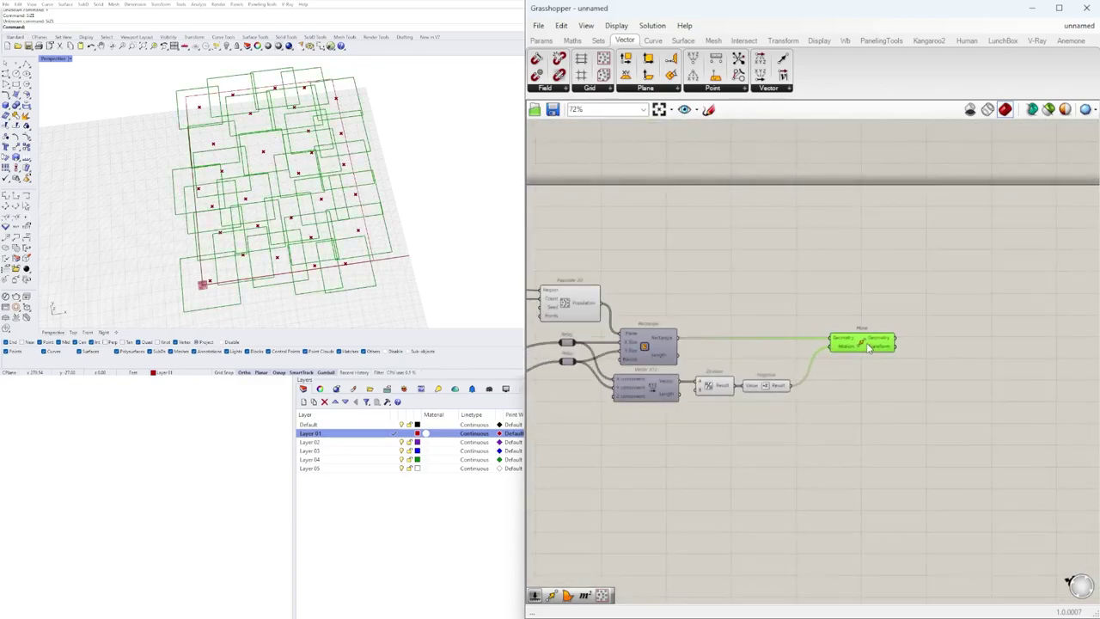
right_drag(789, 426, 976, 361)
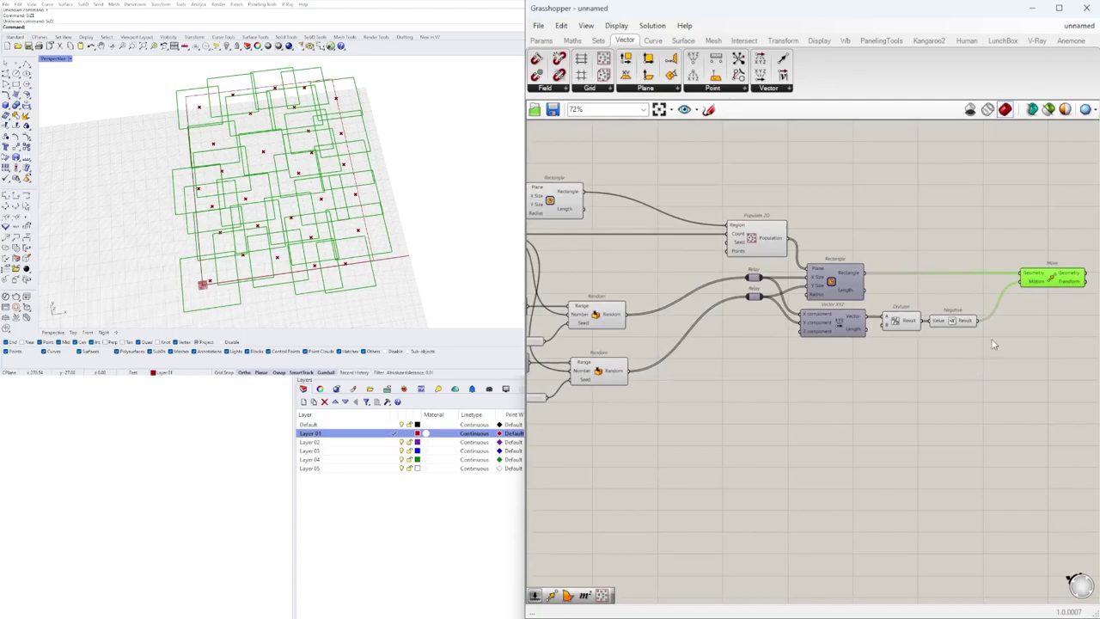
scroll(992, 345, down, 3)
click(933, 348)
scroll(820, 327, up, 3)
right_drag(723, 218, 741, 232)
click(728, 216)
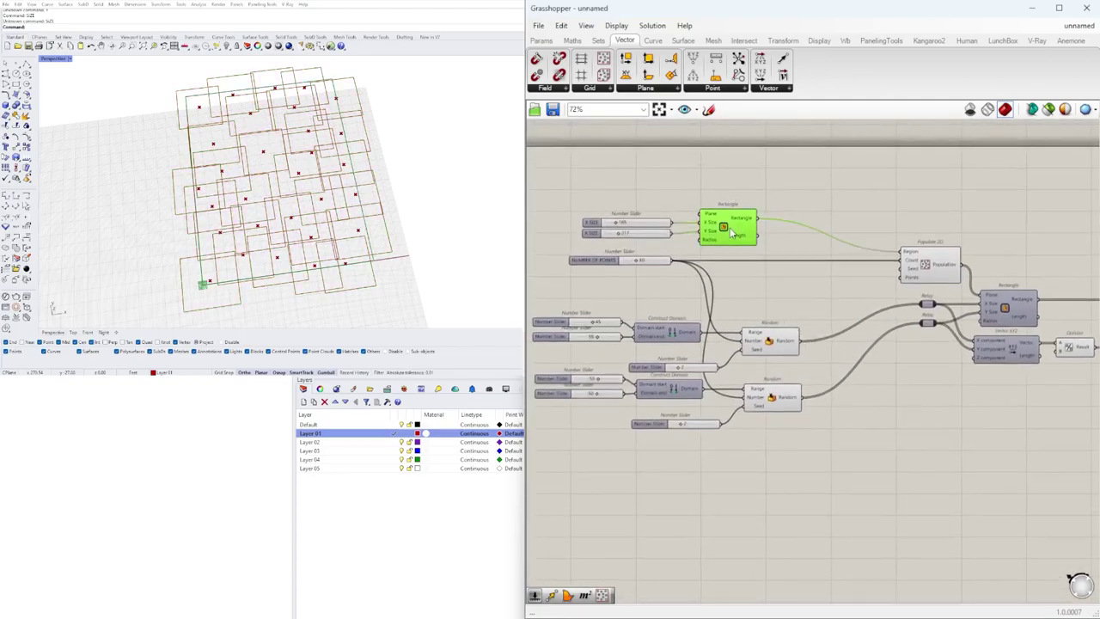
click(931, 263)
right_drag(931, 277, 842, 263)
click(918, 294)
right_drag(764, 382, 895, 372)
drag(876, 434, 567, 284)
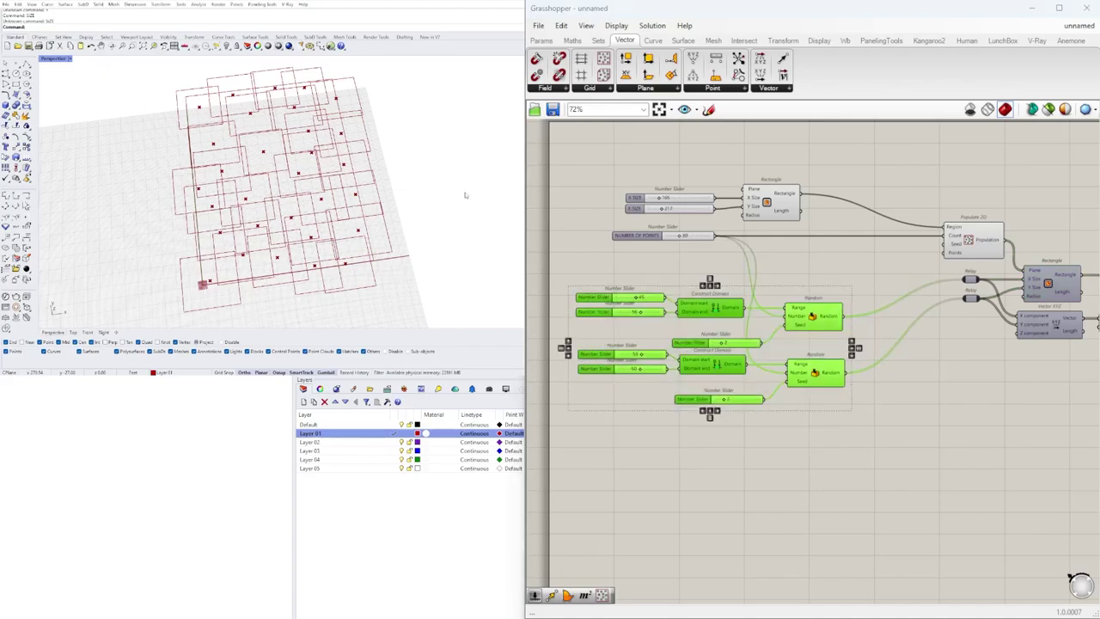
Step: Trace the Random outputs through the Relays to the point-based Rectangle, the Vector XYZ chain and Move
scroll(740, 295, up, 3)
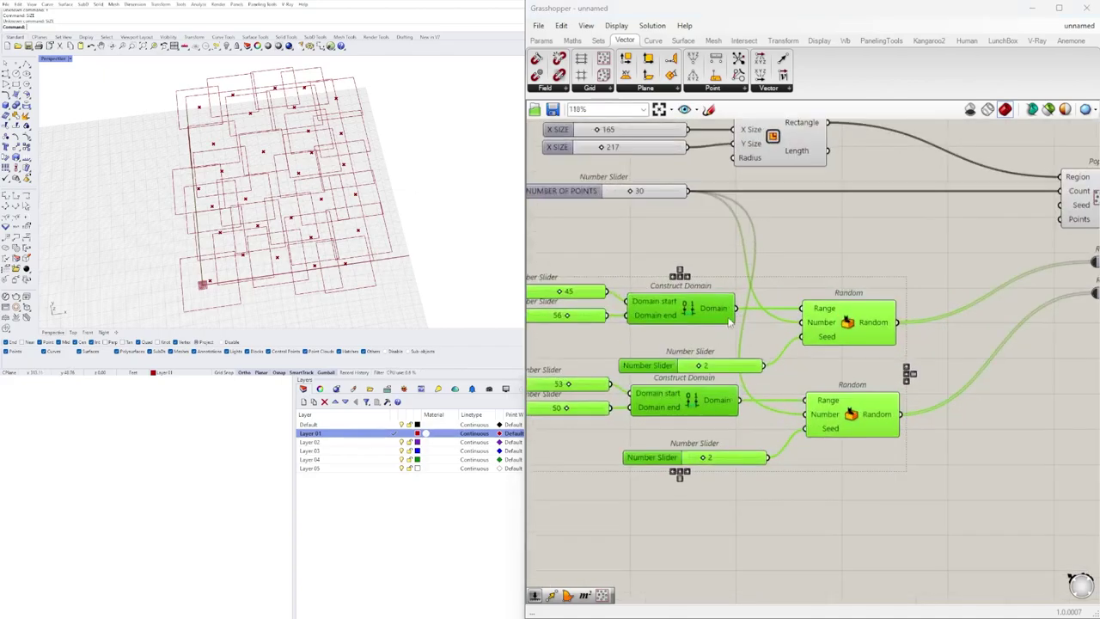
right_drag(943, 342, 706, 363)
scroll(866, 322, down, 1)
right_drag(873, 318, 787, 336)
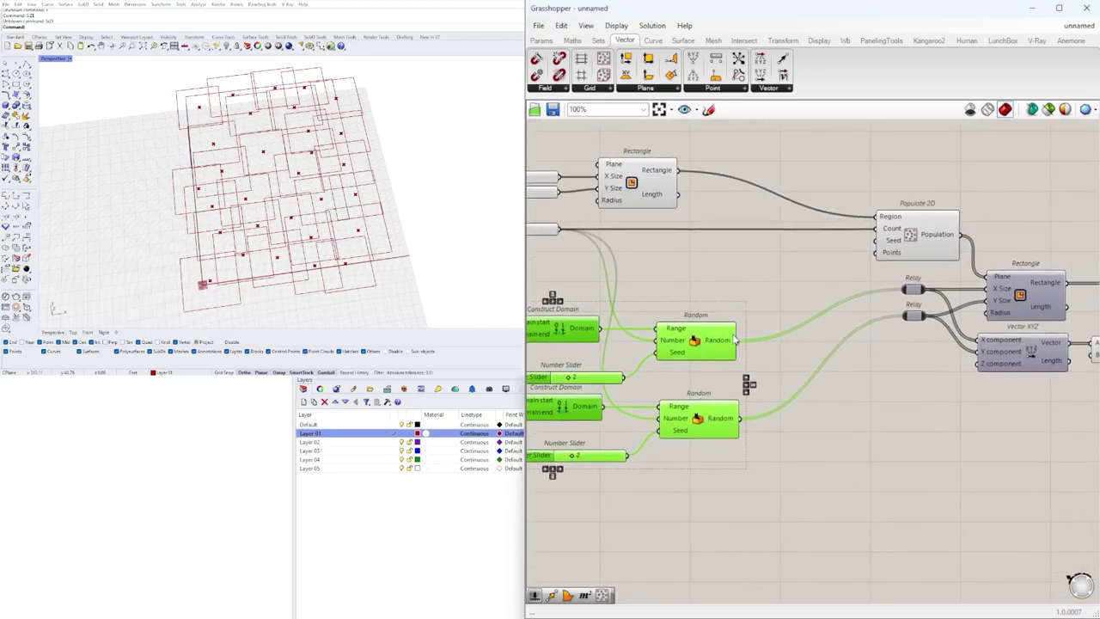
right_drag(930, 305, 824, 319)
click(906, 302)
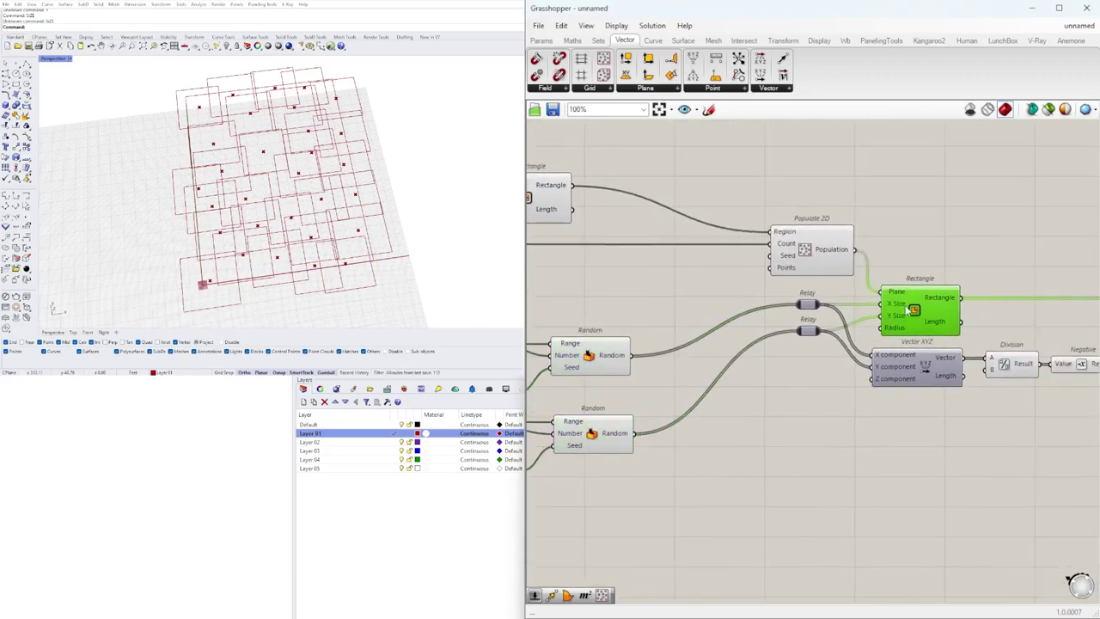
right_drag(907, 358, 825, 367)
click(829, 369)
right_drag(959, 355, 801, 376)
click(959, 331)
click(675, 398)
click(710, 427)
scroll(851, 445, down, 3)
right_drag(914, 413, 999, 348)
right_drag(916, 382, 1016, 339)
right_drag(964, 227, 638, 280)
click(815, 311)
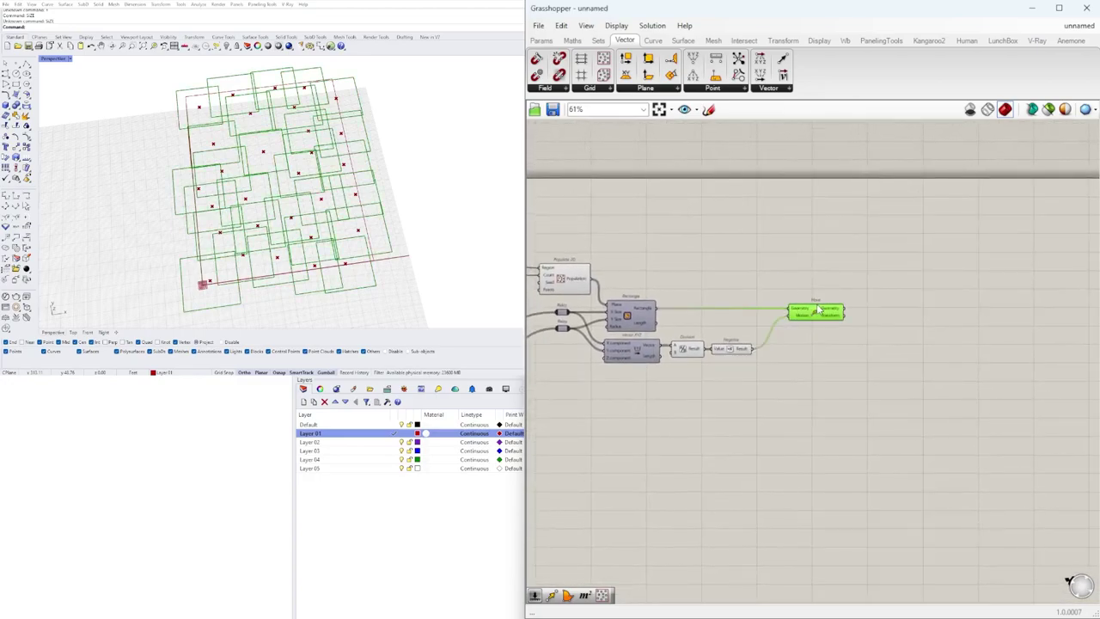
Step: Add a Box Rectangle component after Move and connect Move's Geometry output to its Rectangle input
right_drag(274, 224, 221, 230)
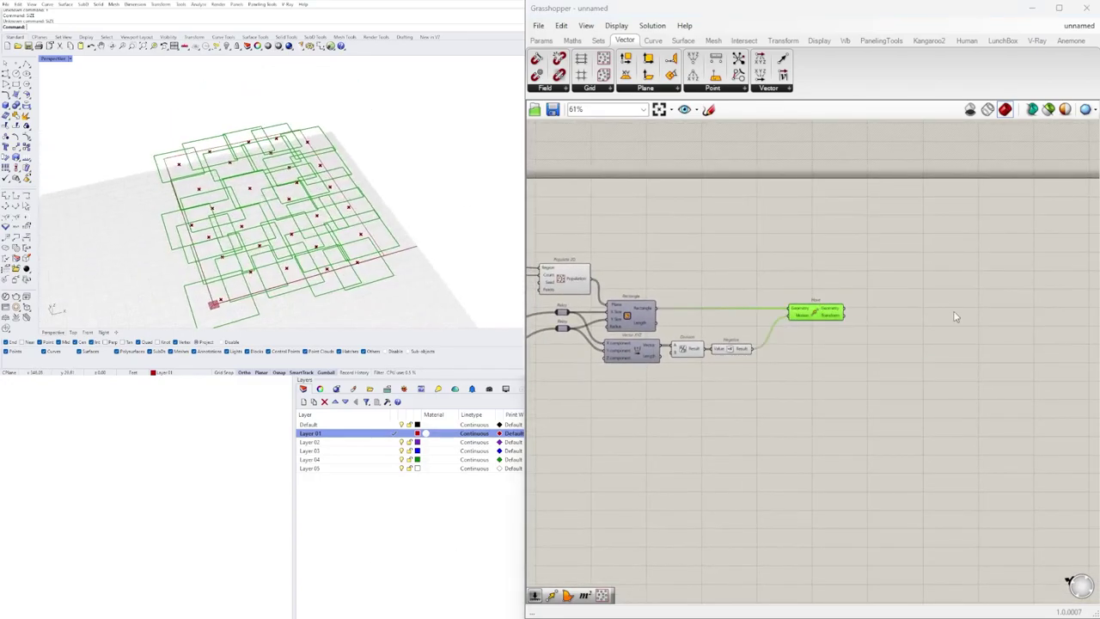
scroll(888, 333, up, 5)
right_drag(719, 278, 796, 286)
drag(796, 287, 760, 286)
double_click(972, 297)
text(box)
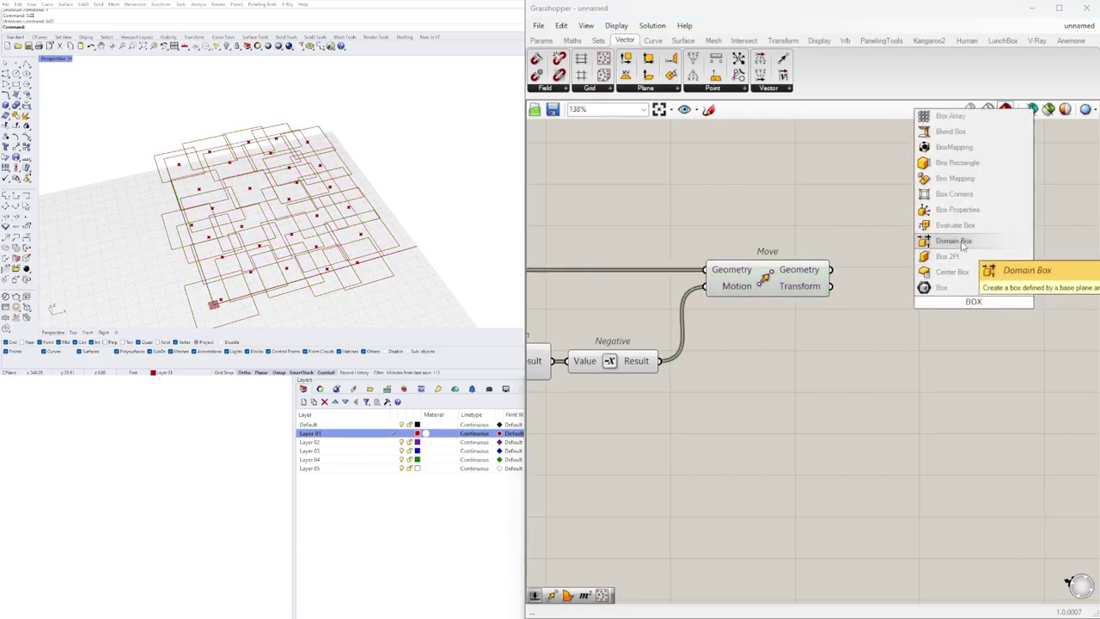
click(957, 162)
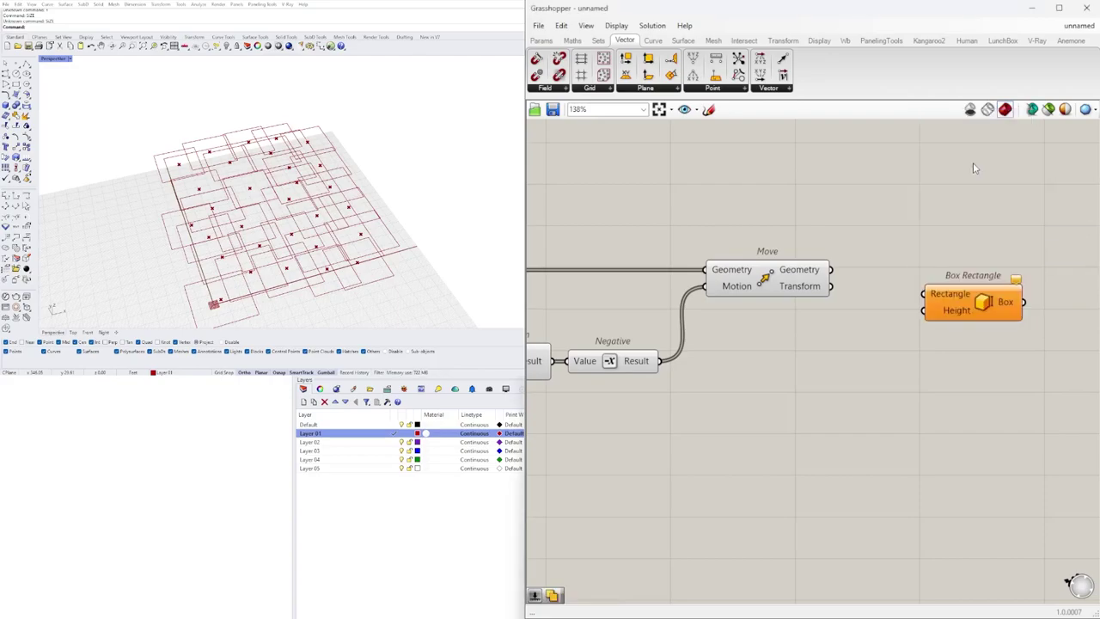
scroll(857, 323, down, 2)
click(813, 293)
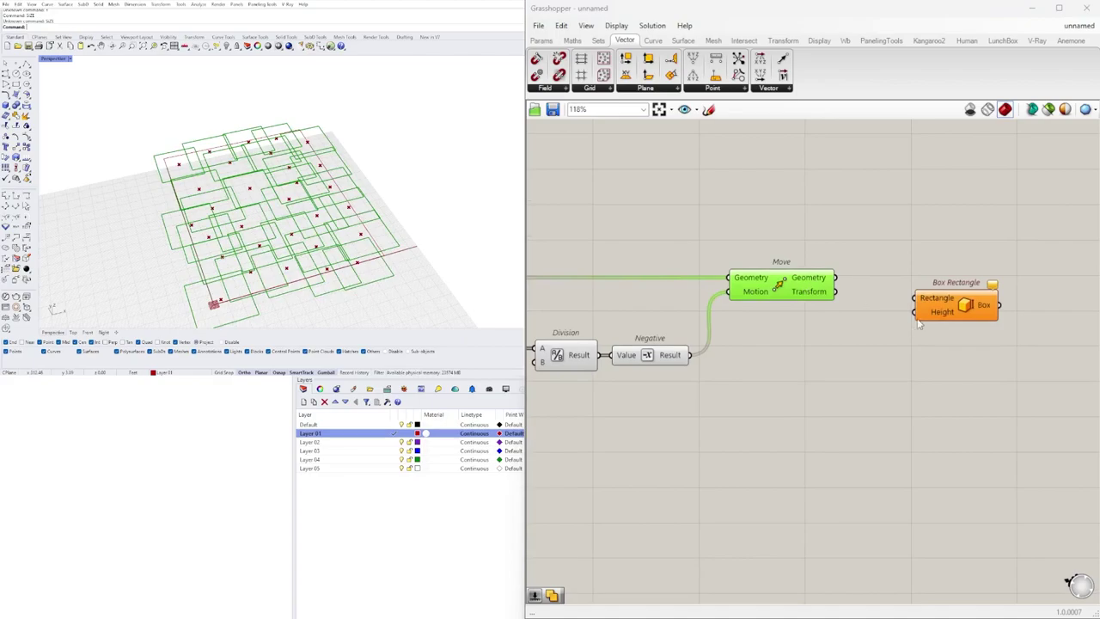
drag(841, 281, 940, 327)
click(830, 373)
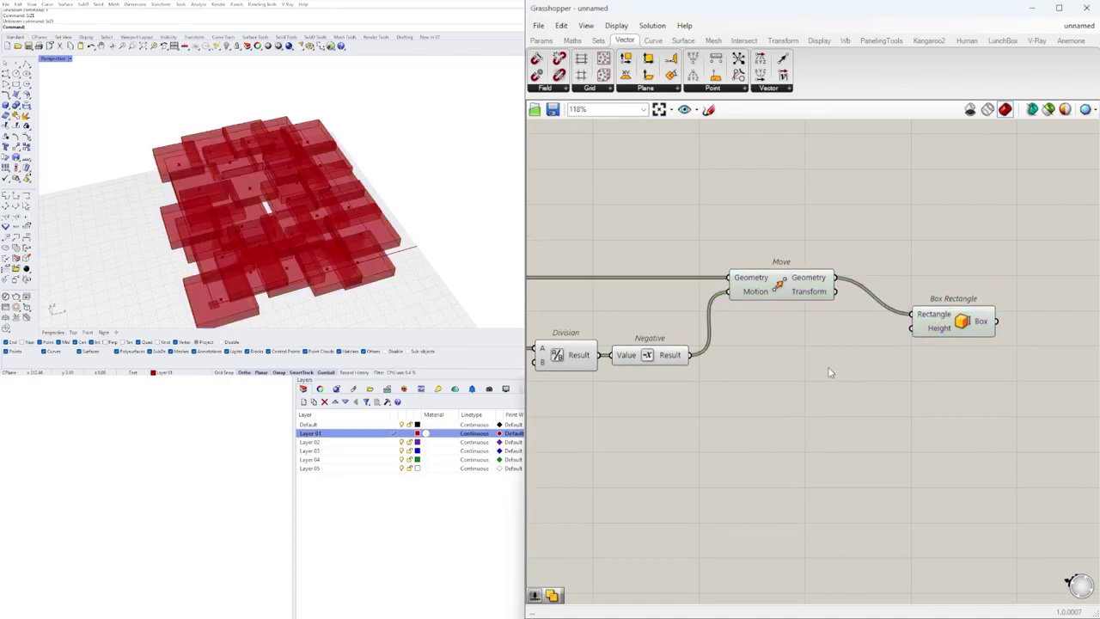
Step: Add a number slider set to 15.5, connect it to Box Rectangle's Height input, and tidy the placement of both
double_click(829, 368)
text(1)
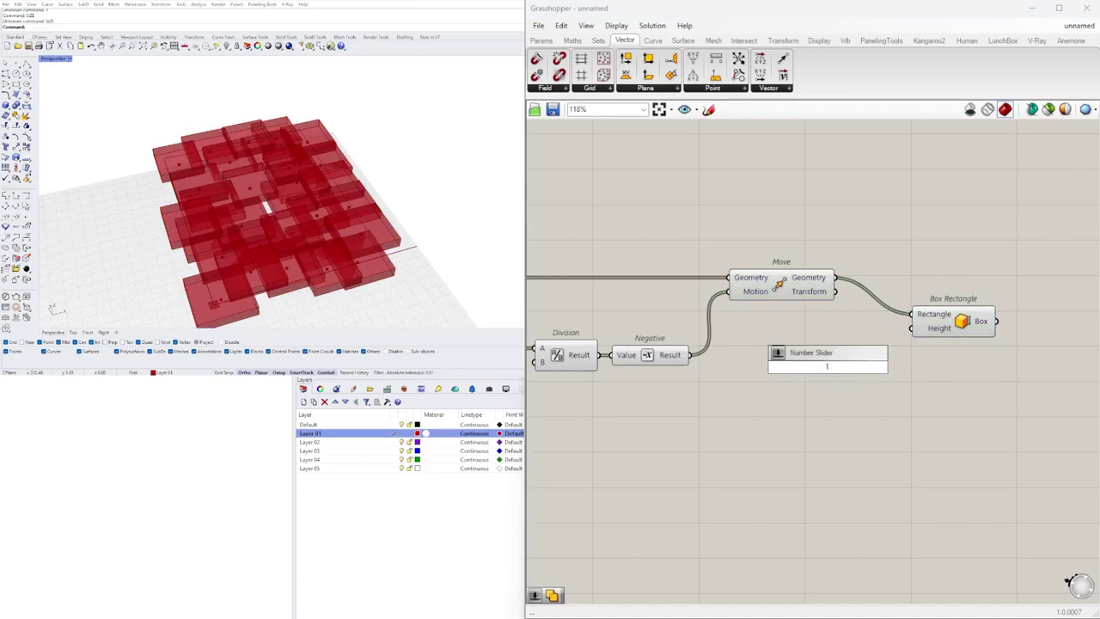
key(Return)
scroll(911, 370, up, 1)
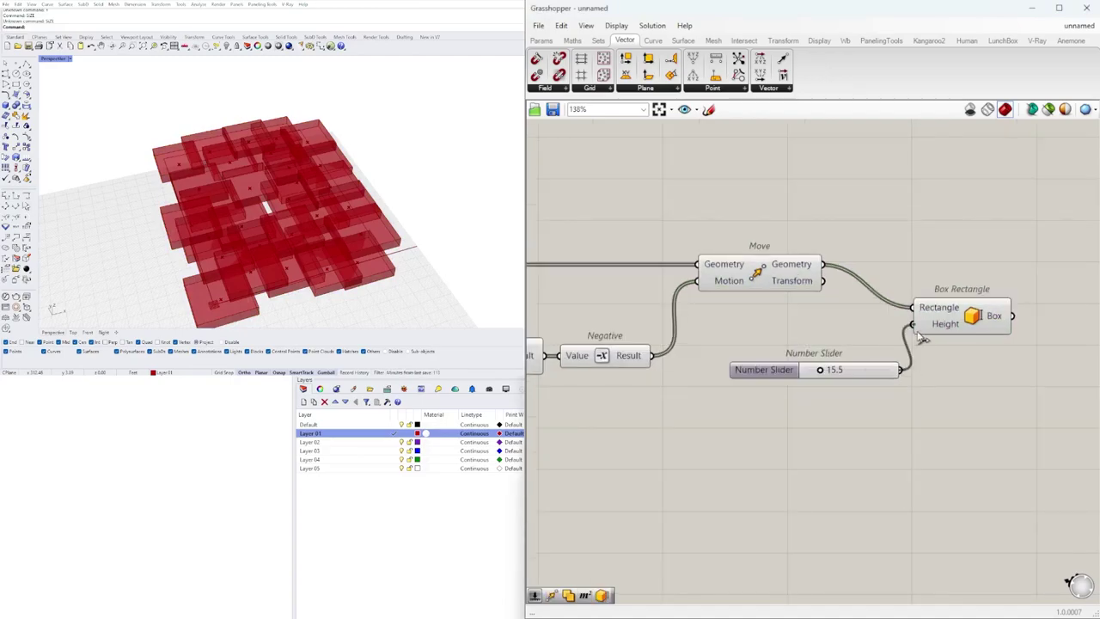
drag(881, 368, 868, 330)
drag(946, 306, 954, 303)
Step: Set the box height slider to 38.0 and orbit the model to inspect the boxes
right_drag(301, 268, 297, 195)
scroll(827, 339, up, 6)
drag(782, 321, 833, 320)
scroll(859, 369, down, 5)
click(825, 441)
right_drag(284, 204, 278, 234)
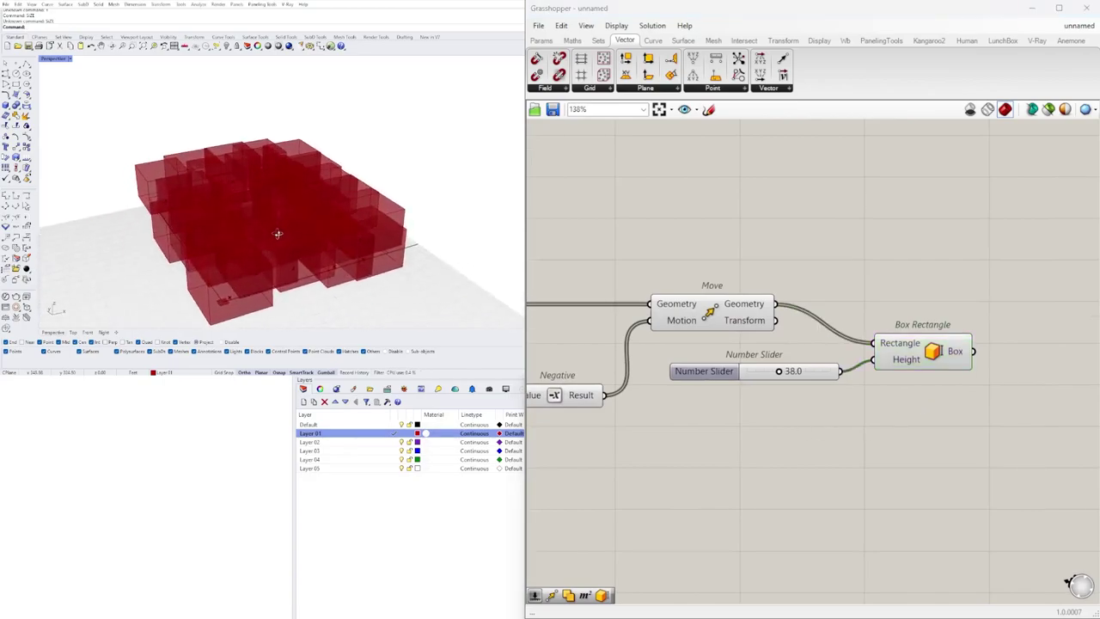
Step: Reposition Box Rectangle and its Height slider below Move, and delete the slider
right_drag(751, 405, 924, 366)
scroll(933, 365, down, 2)
drag(1056, 394, 930, 322)
drag(1031, 352, 1017, 369)
click(897, 386)
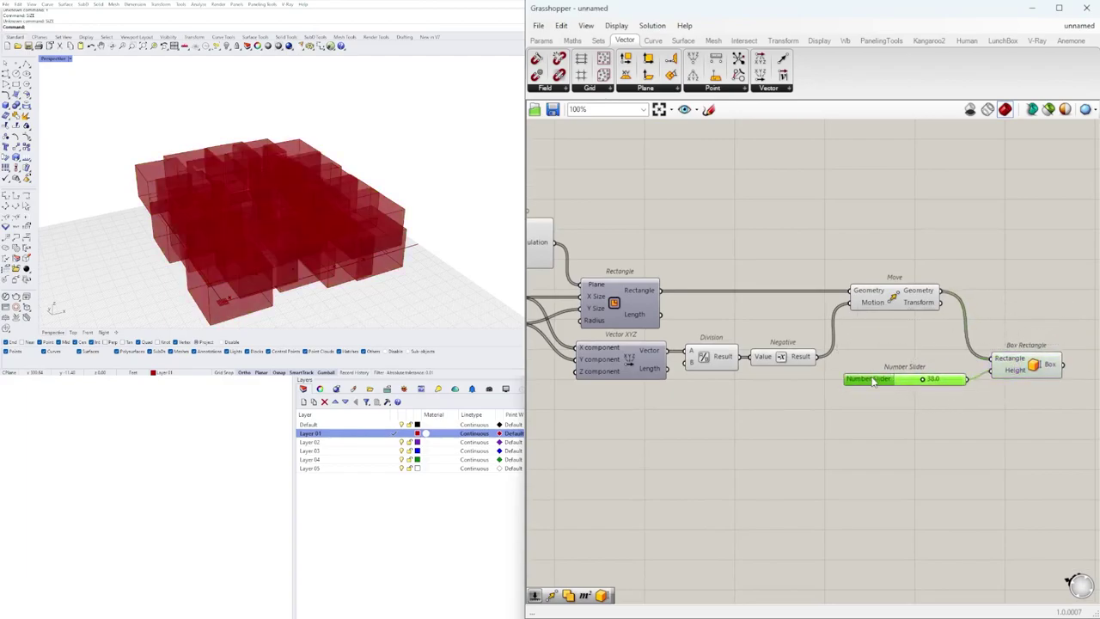
key(Delete)
Step: Duplicate the second Construct Domain and Random group with its sliders, placing the copy below the Vector XYZ chain
scroll(877, 387, down, 4)
right_drag(764, 430, 1054, 366)
scroll(824, 355, up, 5)
right_drag(885, 336, 796, 372)
drag(972, 464, 712, 340)
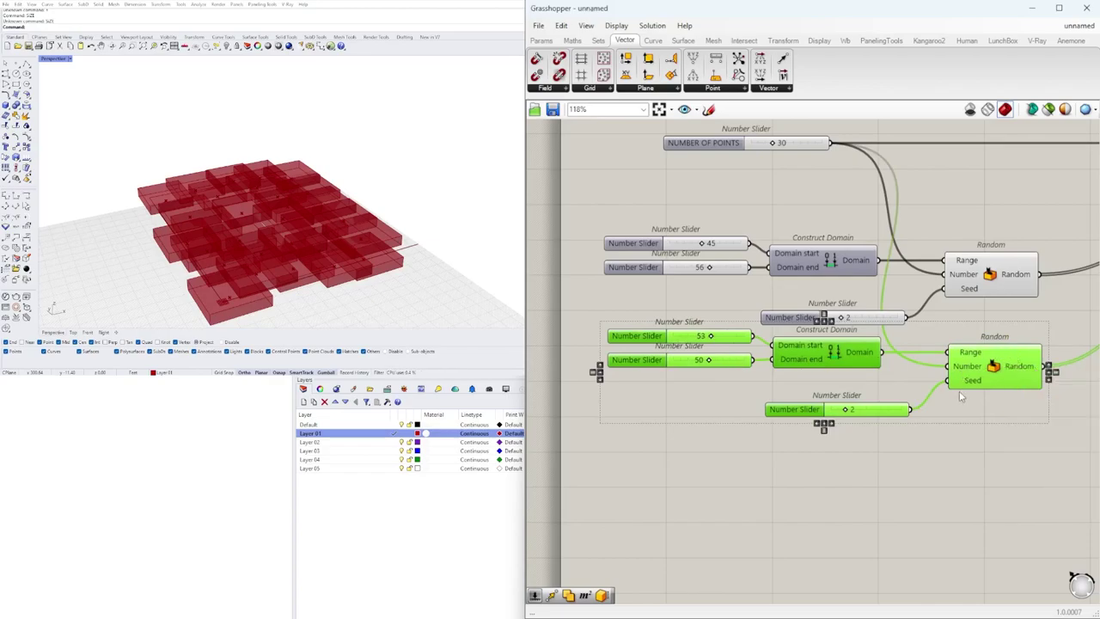
scroll(857, 421, down, 5)
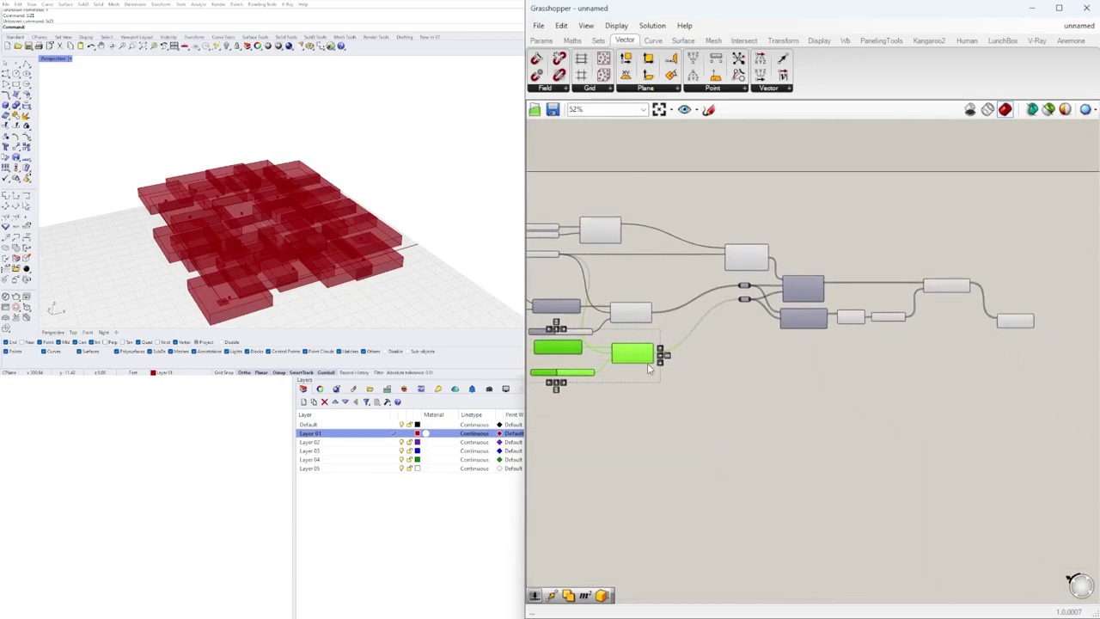
alt+drag(678, 367, 898, 375)
Step: Connect the copied Random's output to Box Rectangle's Height input and orbit the model to inspect the boxes from the side
scroll(886, 383, up, 5)
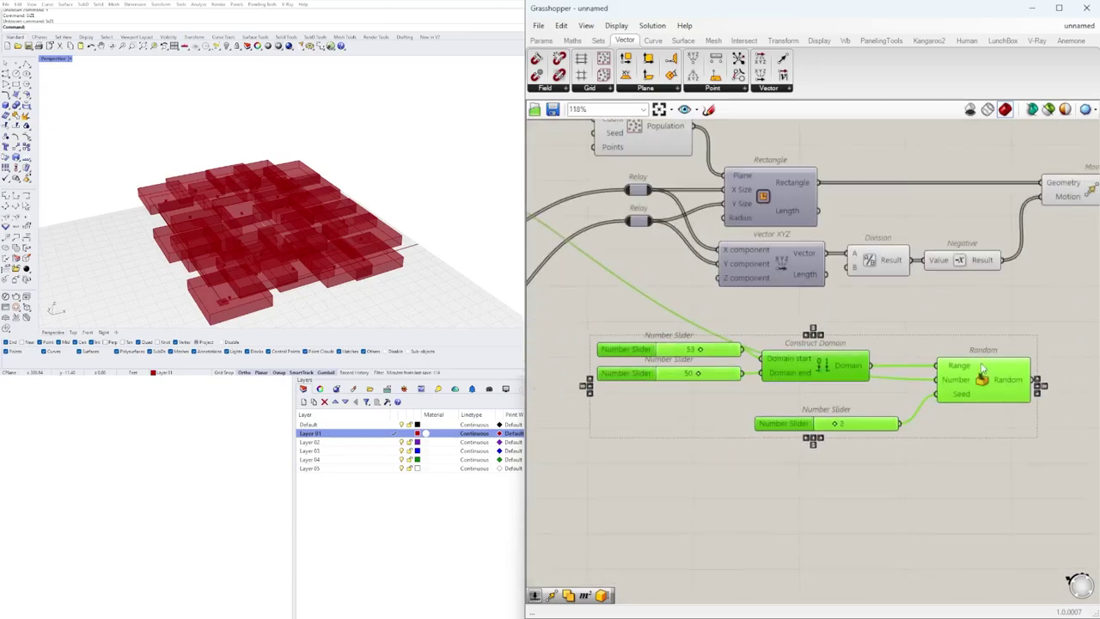
right_drag(1009, 388, 847, 402)
click(894, 367)
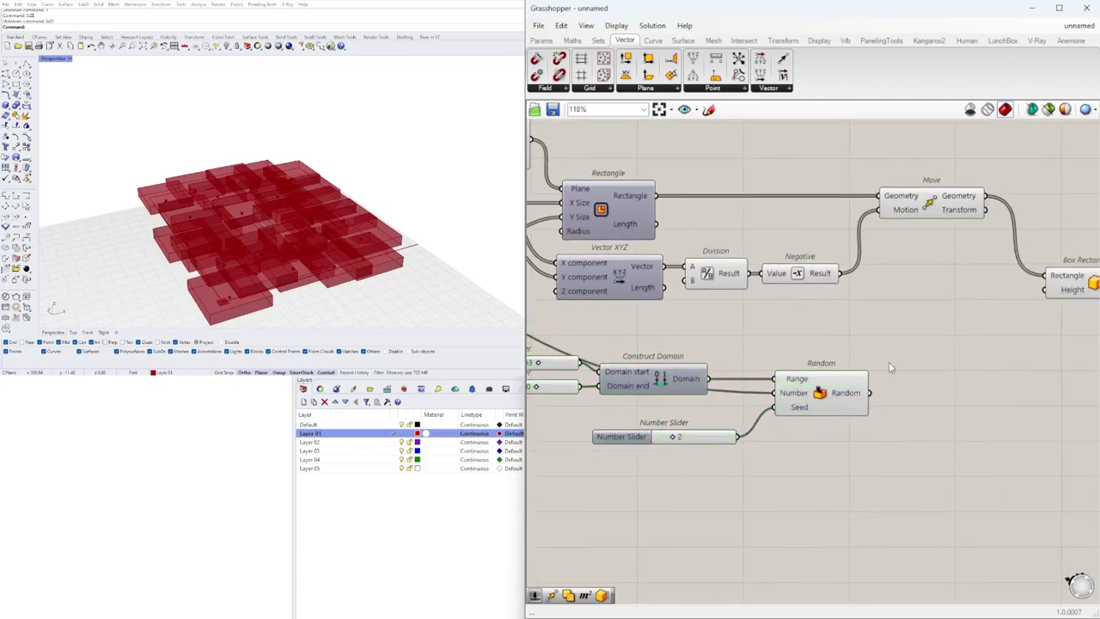
drag(1018, 299, 1043, 290)
right_drag(273, 238, 275, 203)
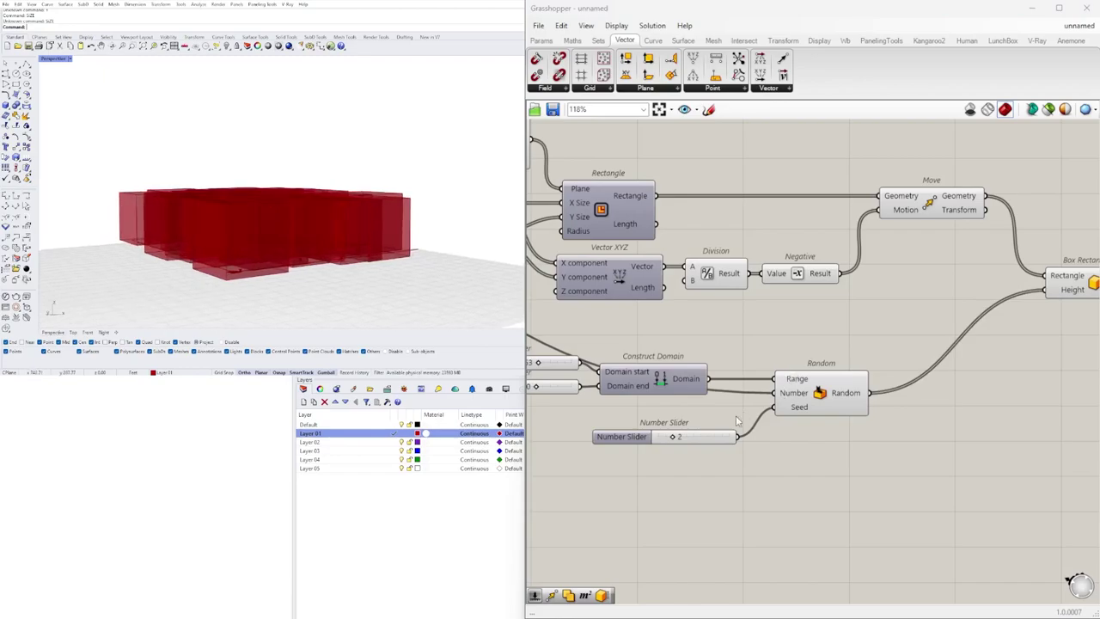
Step: Set the start slider of the box height domain to 15
scroll(674, 438, up, 3)
right_drag(674, 438, 956, 416)
right_drag(771, 332, 765, 369)
click(769, 335)
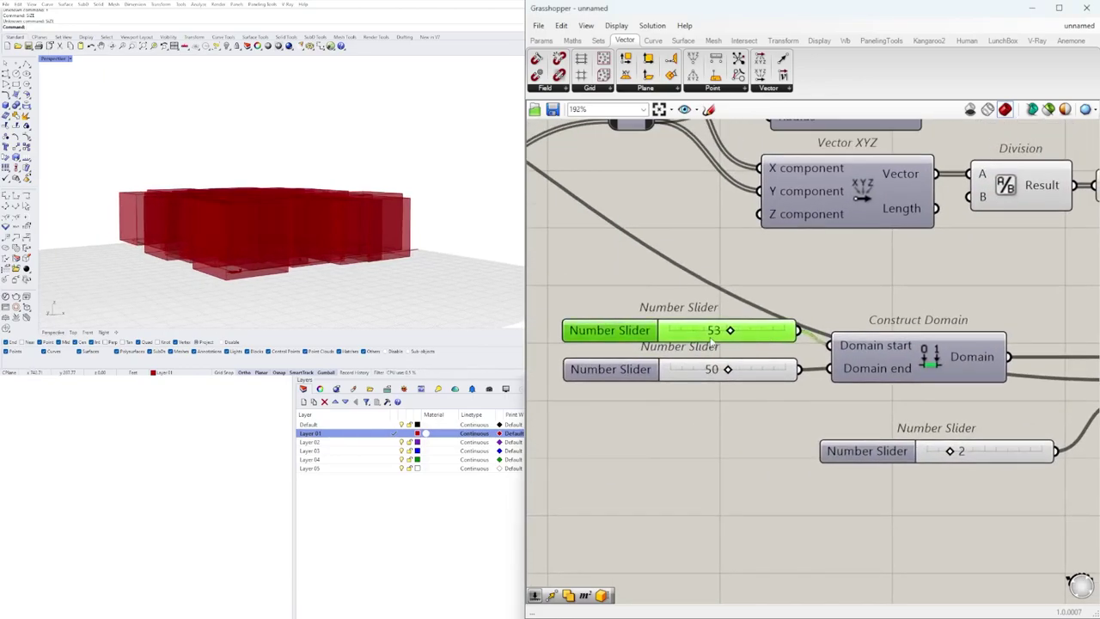
scroll(710, 340, up, 4)
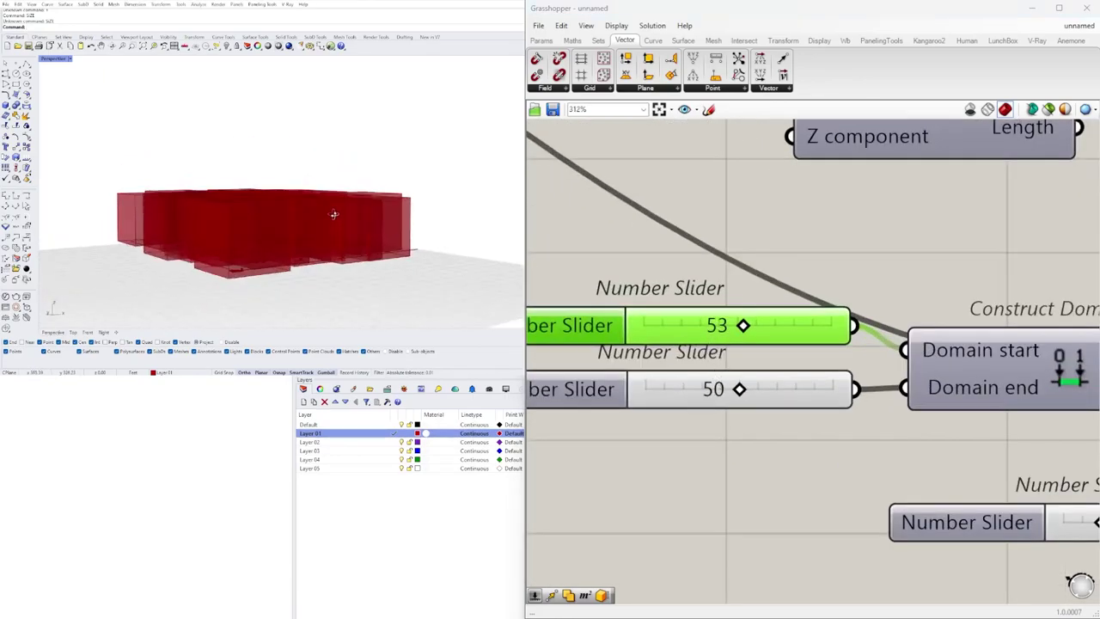
scroll(771, 333, up, 3)
drag(746, 342, 627, 347)
double_click(651, 335)
text(15)
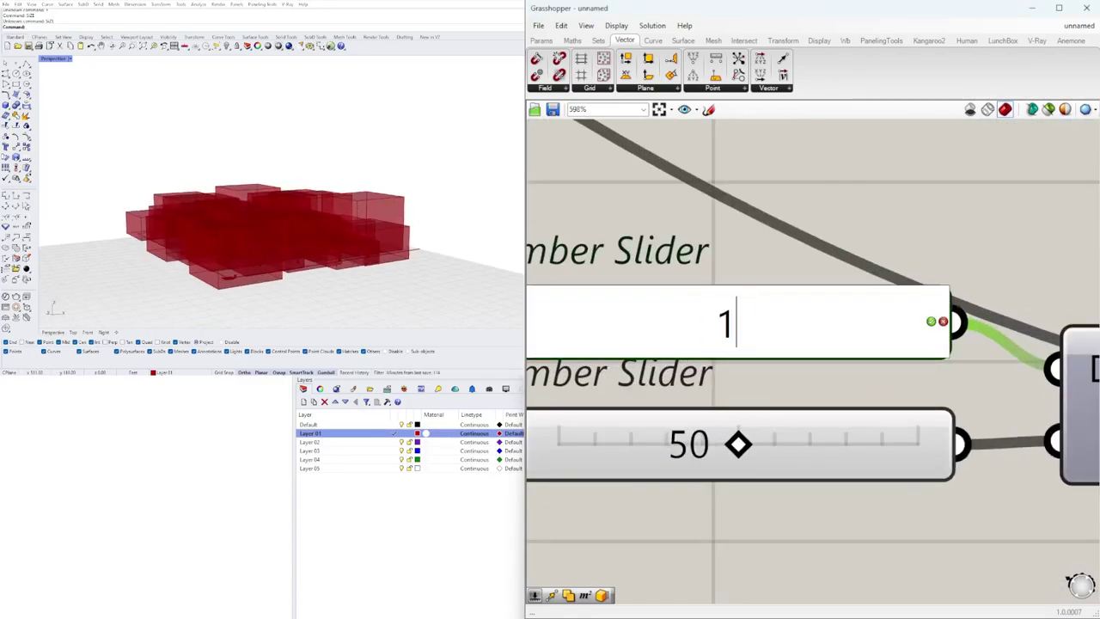
key(Return)
double_click(686, 421)
click(622, 388)
Step: Orbit the model to examine the varied box heights and look over the definition feeding them
right_drag(297, 182, 299, 208)
scroll(319, 243, up, 5)
scroll(373, 225, down, 5)
scroll(343, 189, up, 4)
scroll(368, 227, up, 4)
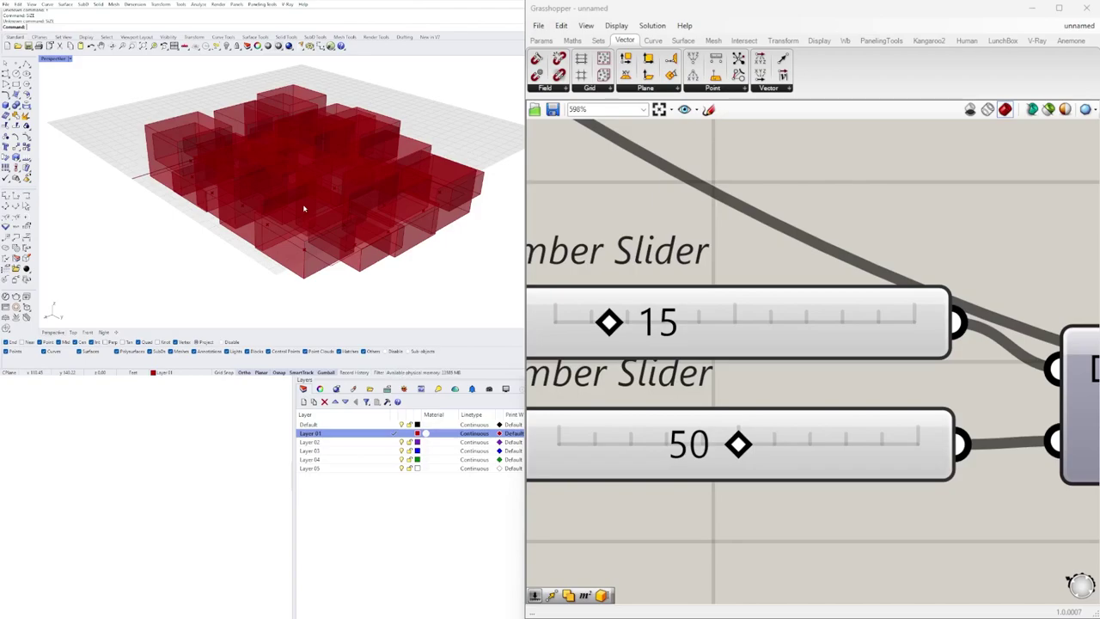
right_drag(286, 193, 387, 190)
scroll(725, 230, down, 3)
scroll(827, 276, down, 5)
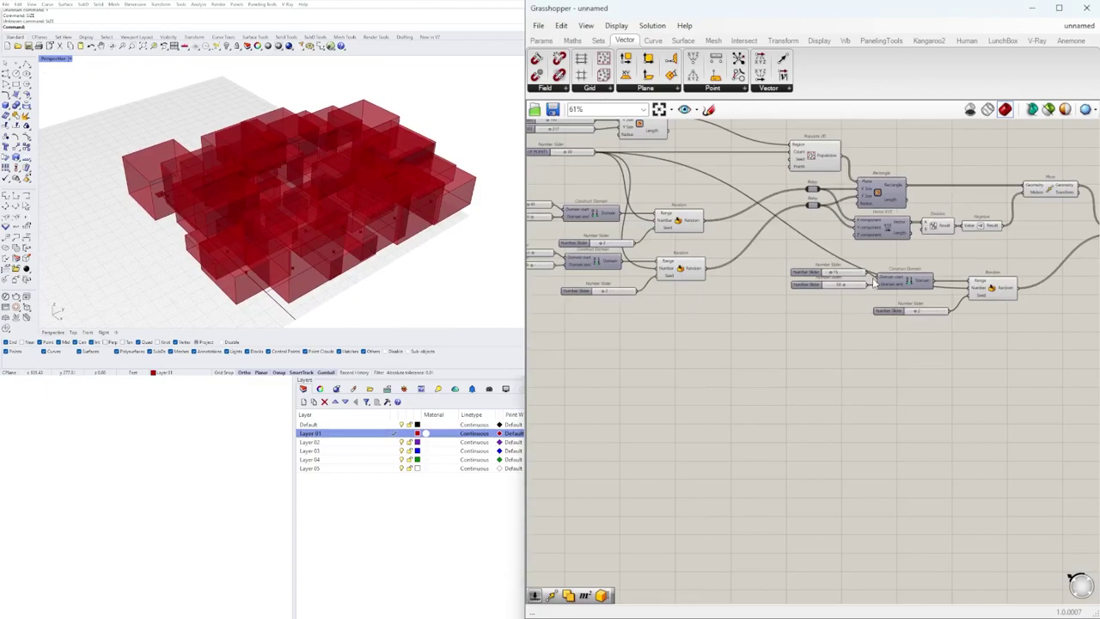
right_drag(758, 282, 924, 347)
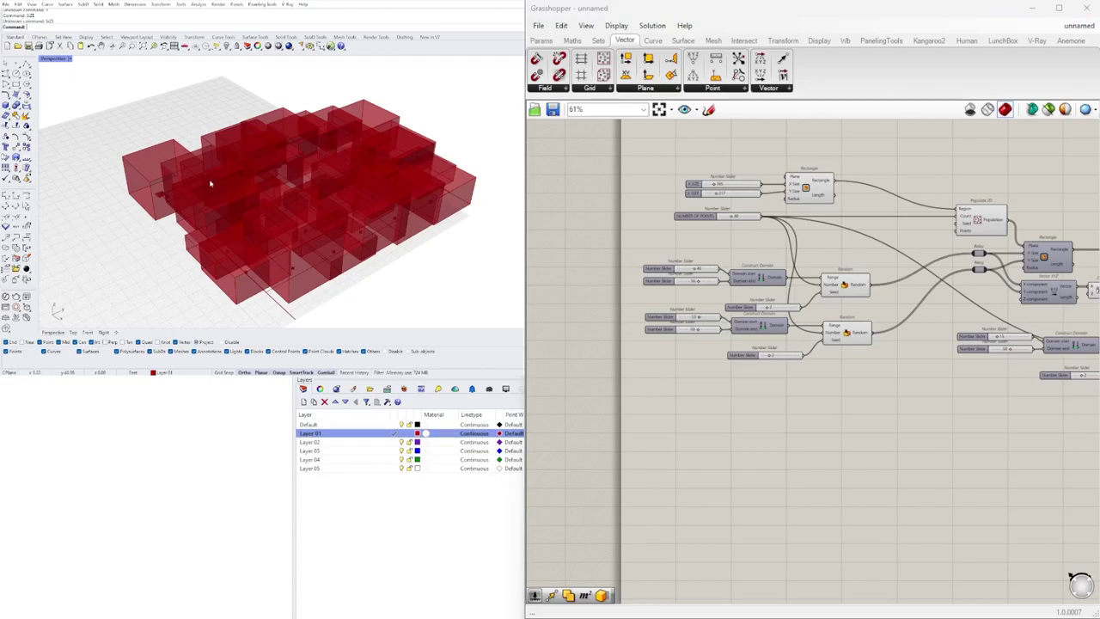
right_drag(327, 226, 362, 217)
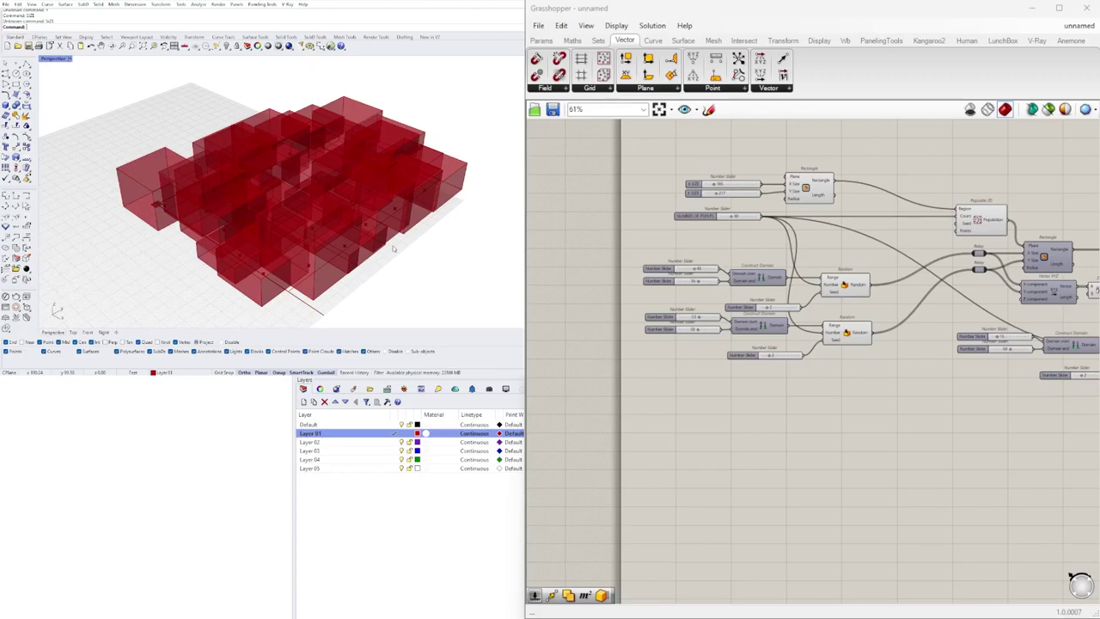
mouse_move(351, 232)
right_down()
mouse_move(366, 204)
mouse_move(342, 226)
right_up()
scroll(911, 306, down, 3)
scroll(928, 297, up, 3)
right_drag(756, 303, 876, 270)
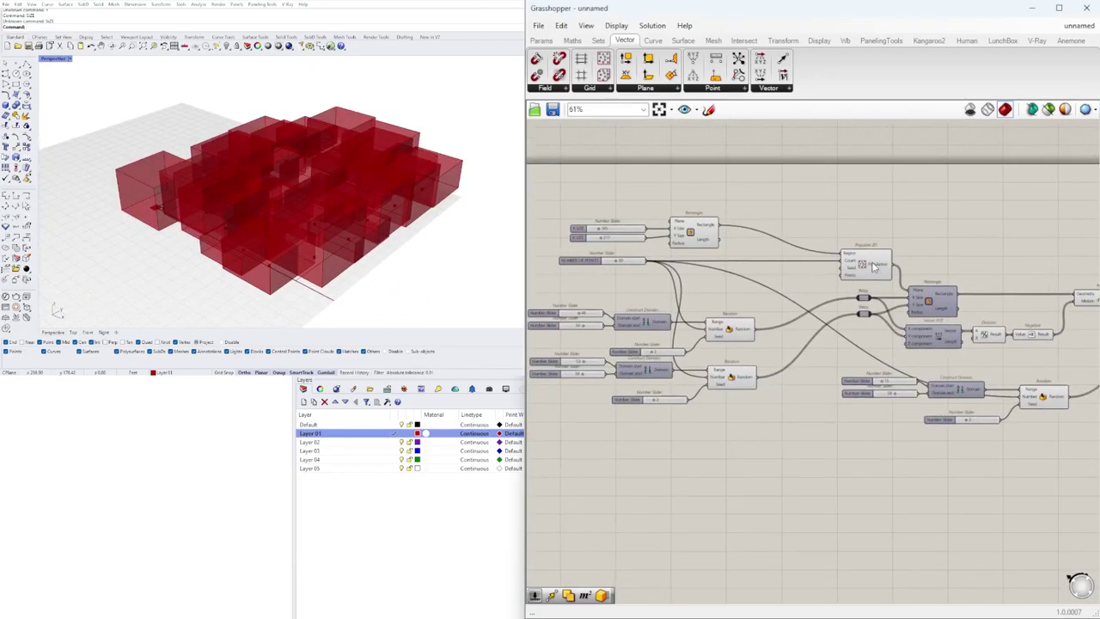
Step: Move Populate 2D further from the Rectangle it feeds, and reposition Box Rectangle closer to the level of Move
drag(872, 265, 830, 264)
scroll(827, 264, down, 3)
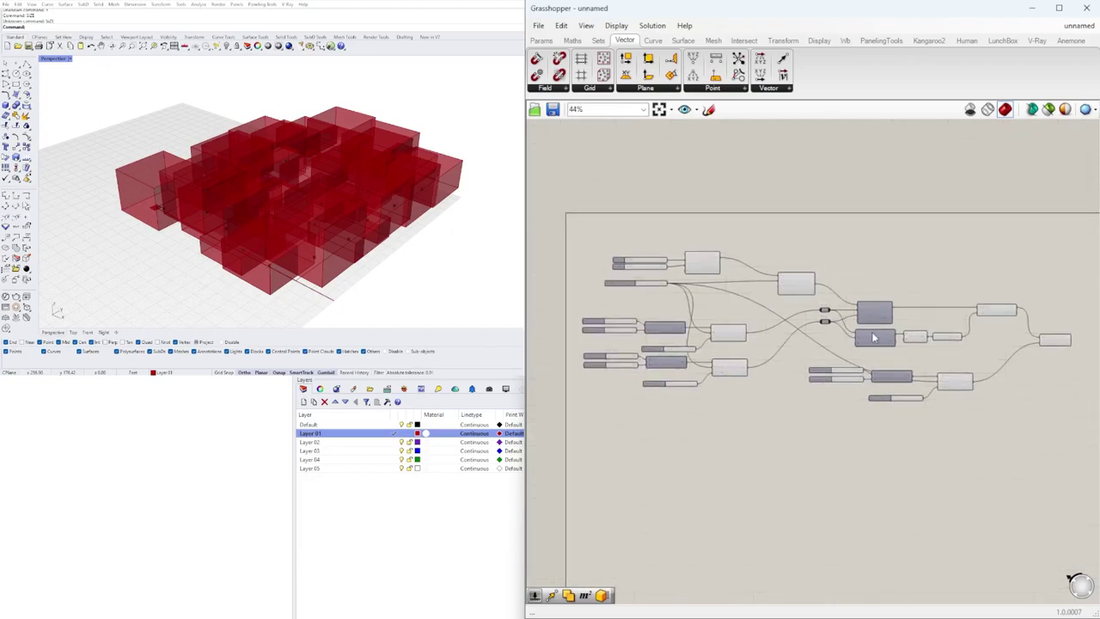
drag(1090, 405, 552, 211)
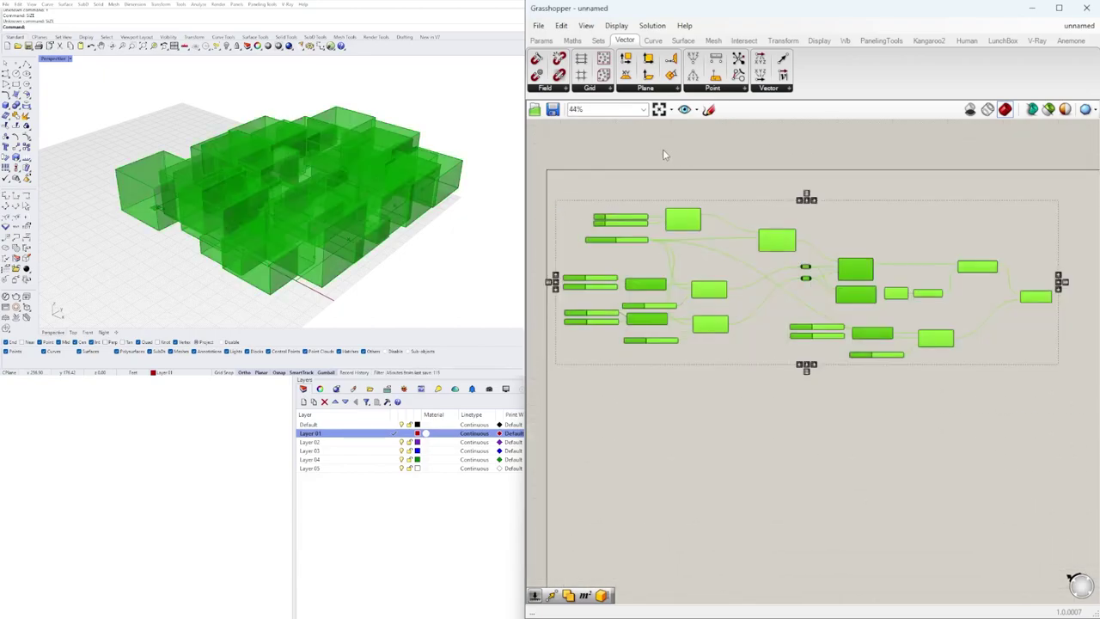
click(792, 493)
scroll(1066, 371, up, 6)
right_drag(957, 190, 846, 340)
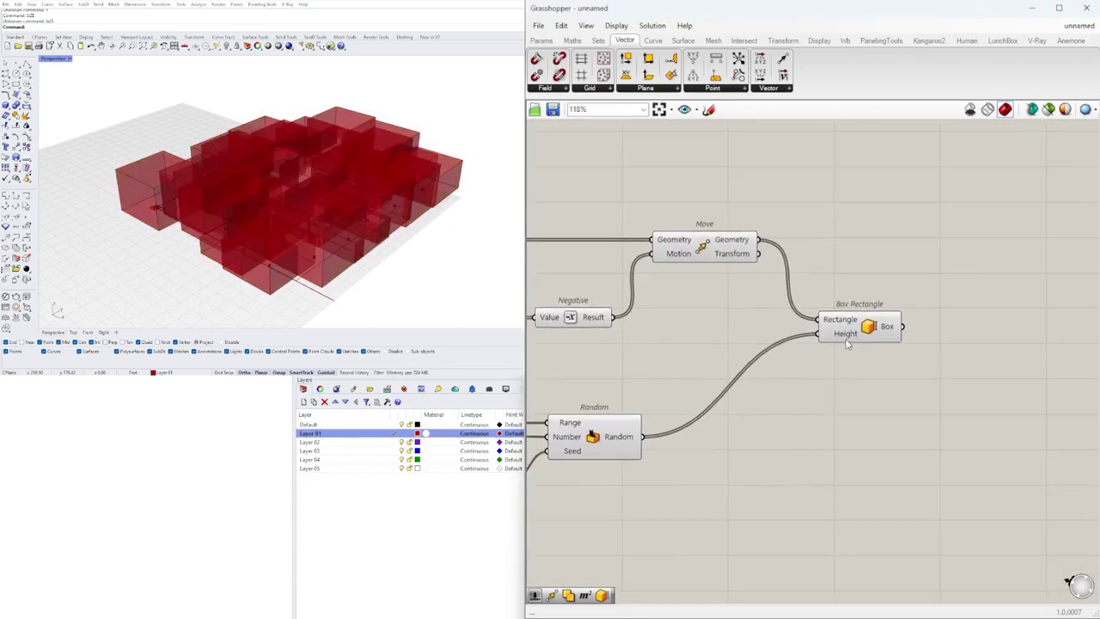
click(853, 338)
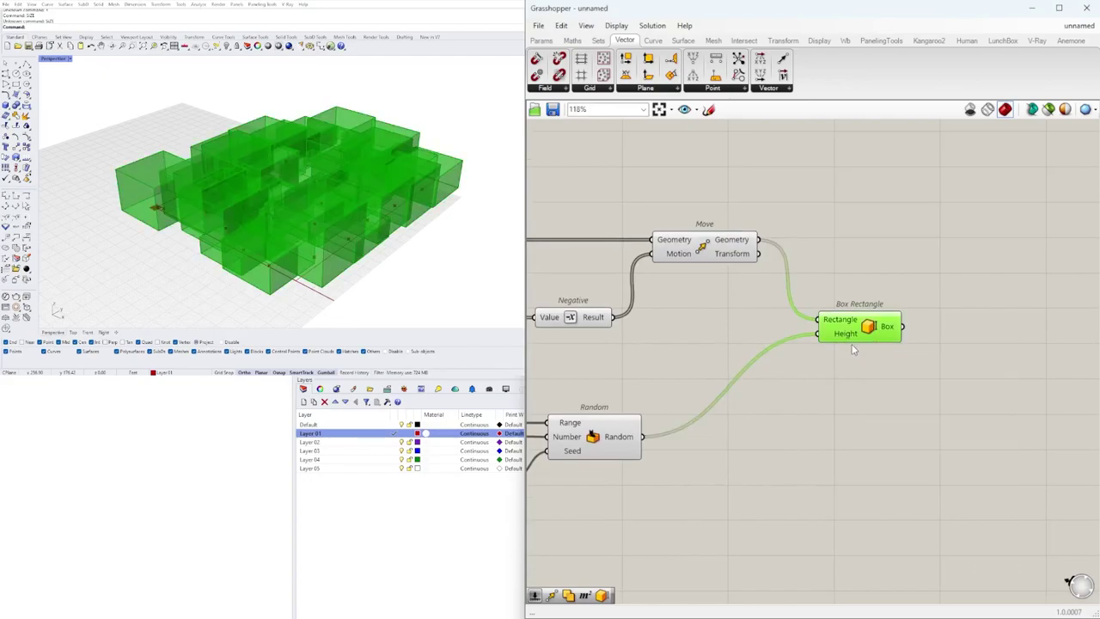
scroll(1014, 344, down, 3)
click(942, 399)
drag(1014, 326, 1024, 302)
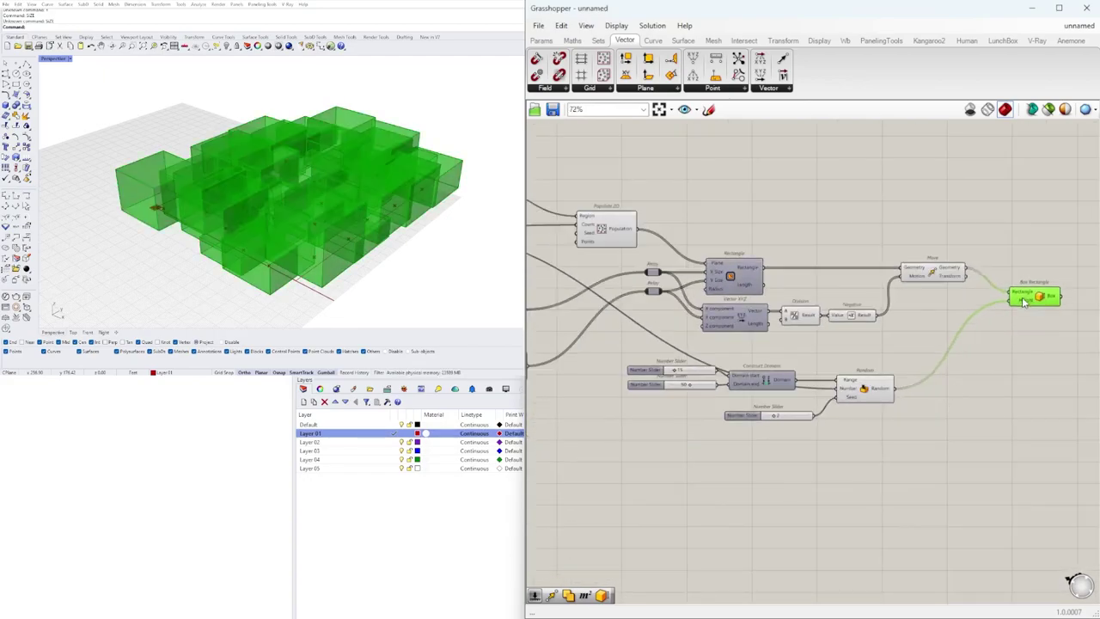
click(865, 399)
Step: Turn off the preview of the Move and Populate 2D components
click(938, 273)
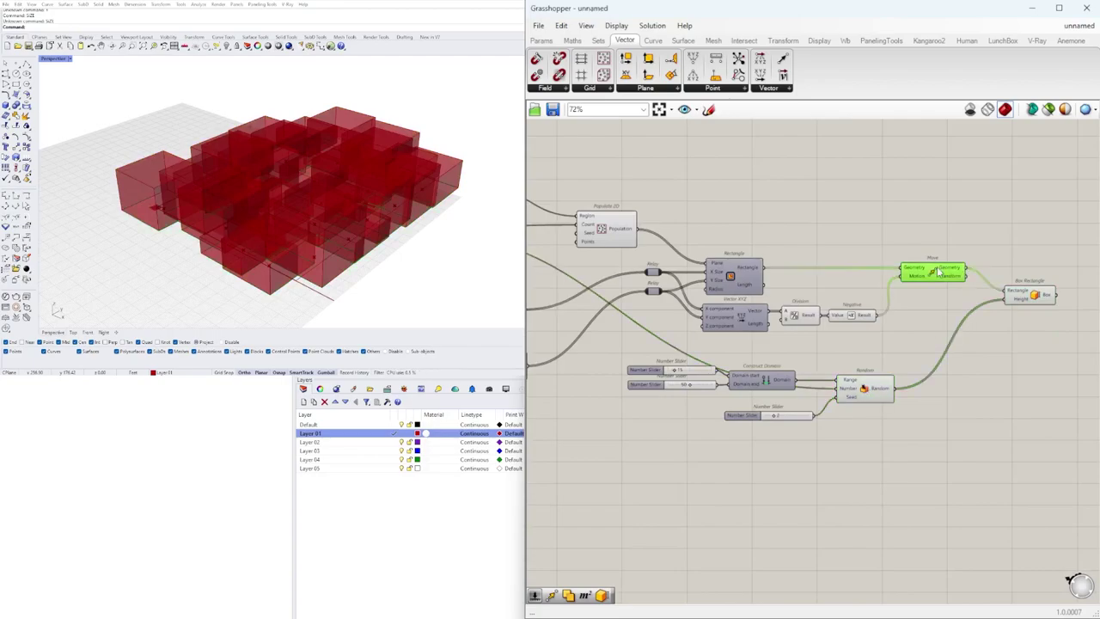
right_click(930, 275)
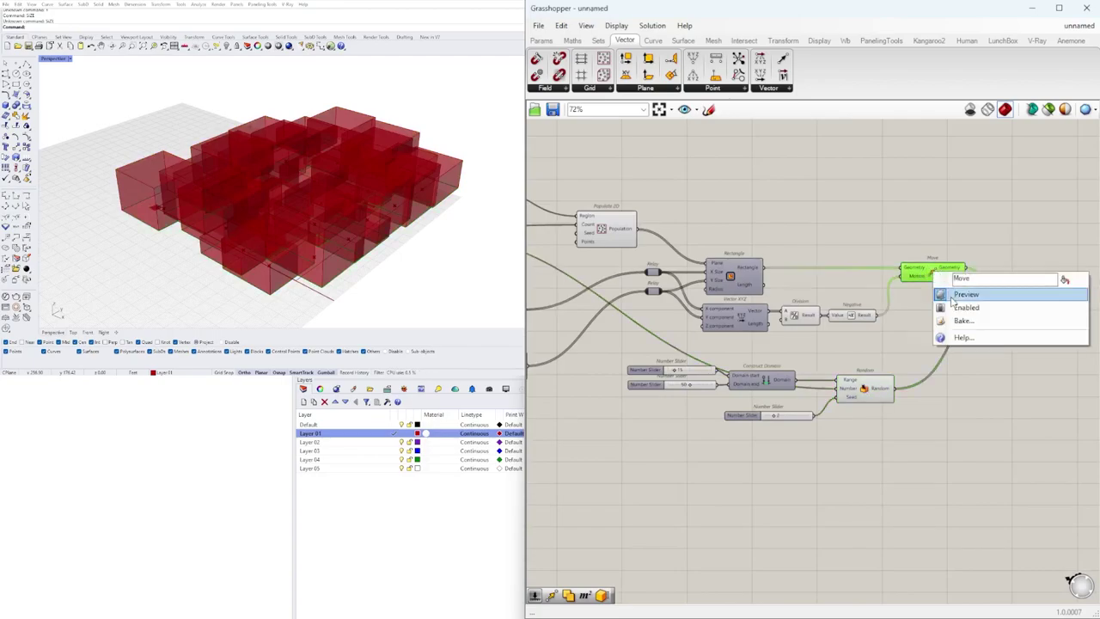
click(952, 297)
right_drag(750, 283, 898, 274)
click(765, 225)
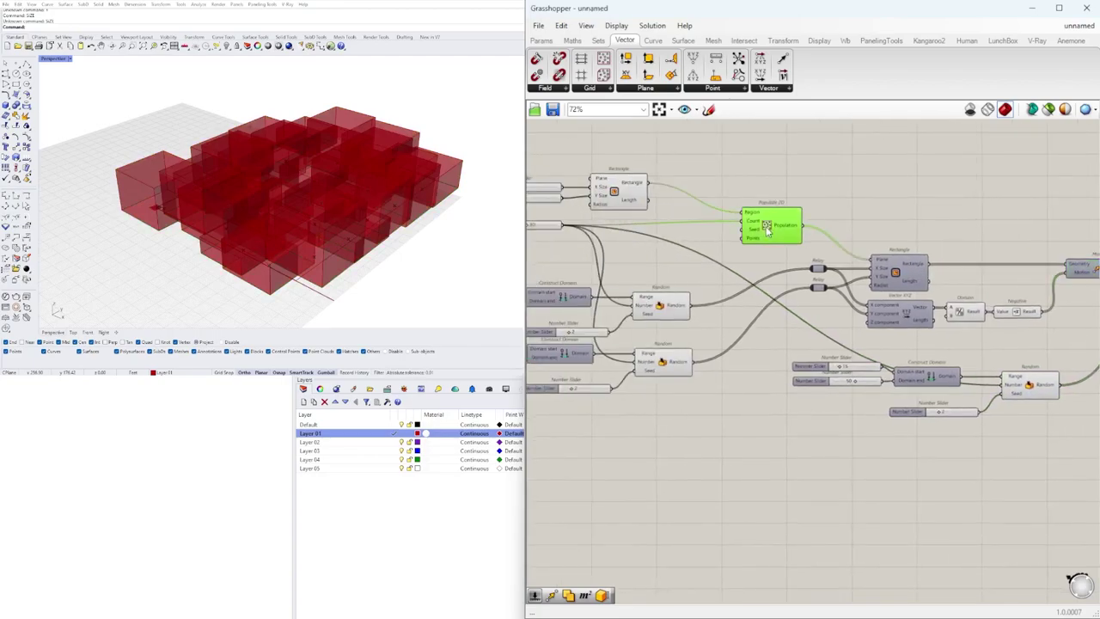
right_click(767, 225)
click(788, 247)
right_drag(695, 206, 849, 203)
click(768, 180)
Step: Add a Solid Union component beside Box Rectangle, connect the Box output to its Breps input, and orbit the model to inspect the union
right_drag(938, 329, 618, 327)
click(1032, 290)
right_drag(335, 234, 335, 198)
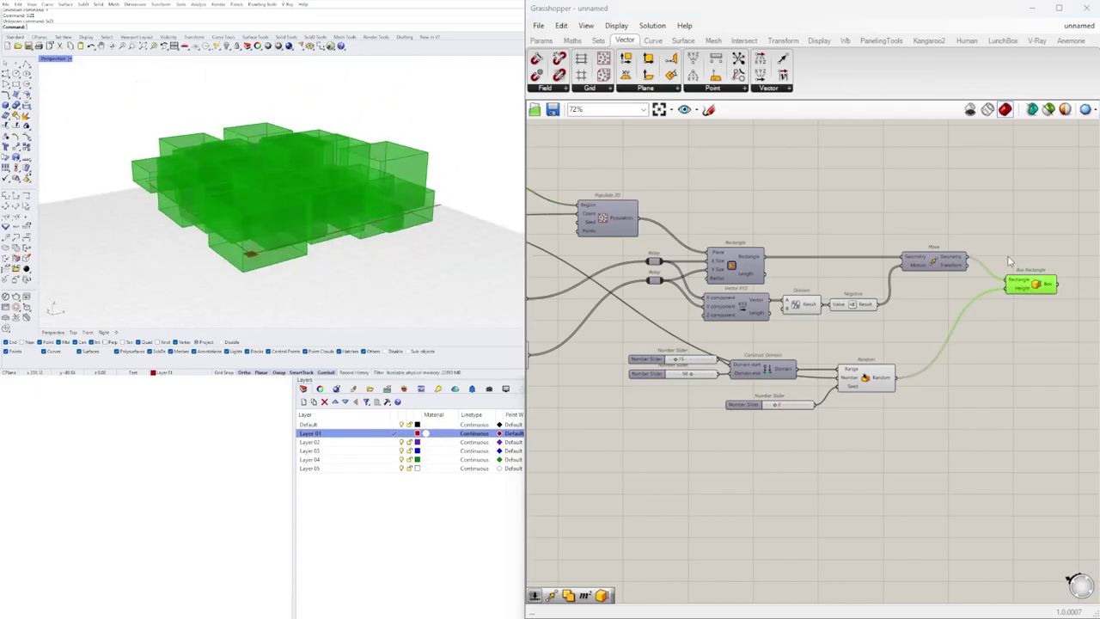
scroll(1004, 255, up, 3)
double_click(938, 288)
text(UNION)
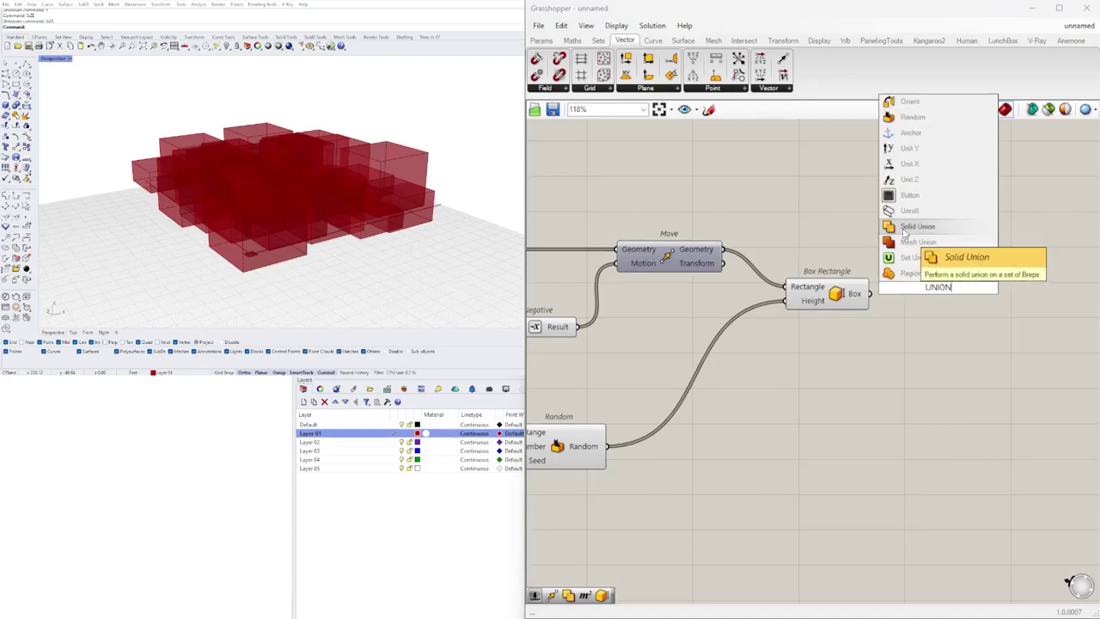
click(903, 253)
scroll(872, 298, up, 4)
drag(922, 283, 916, 275)
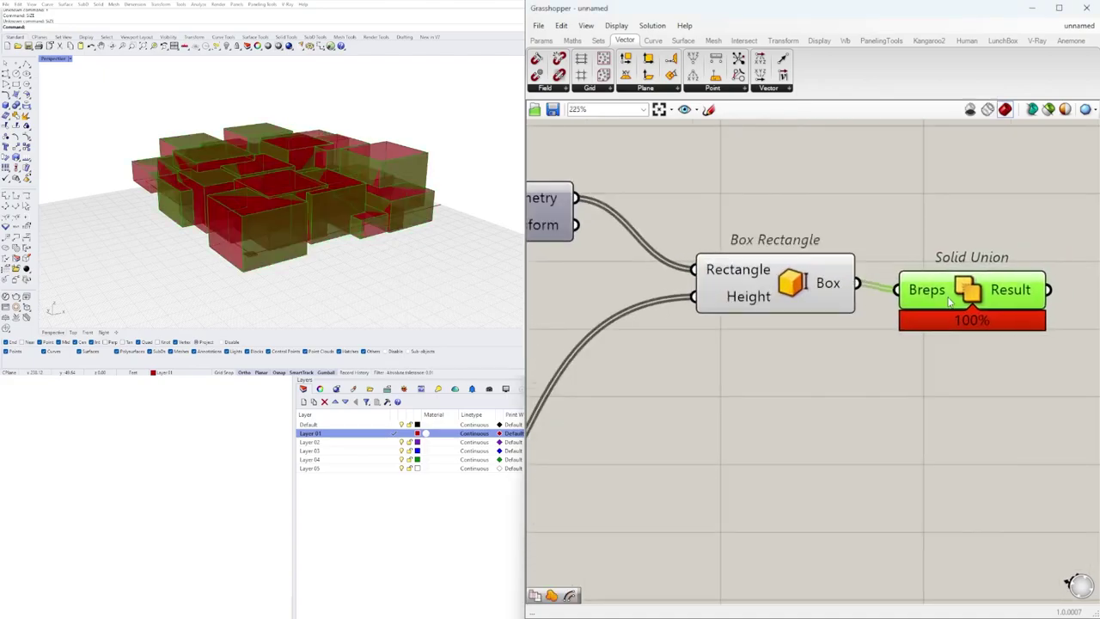
right_drag(335, 196, 314, 227)
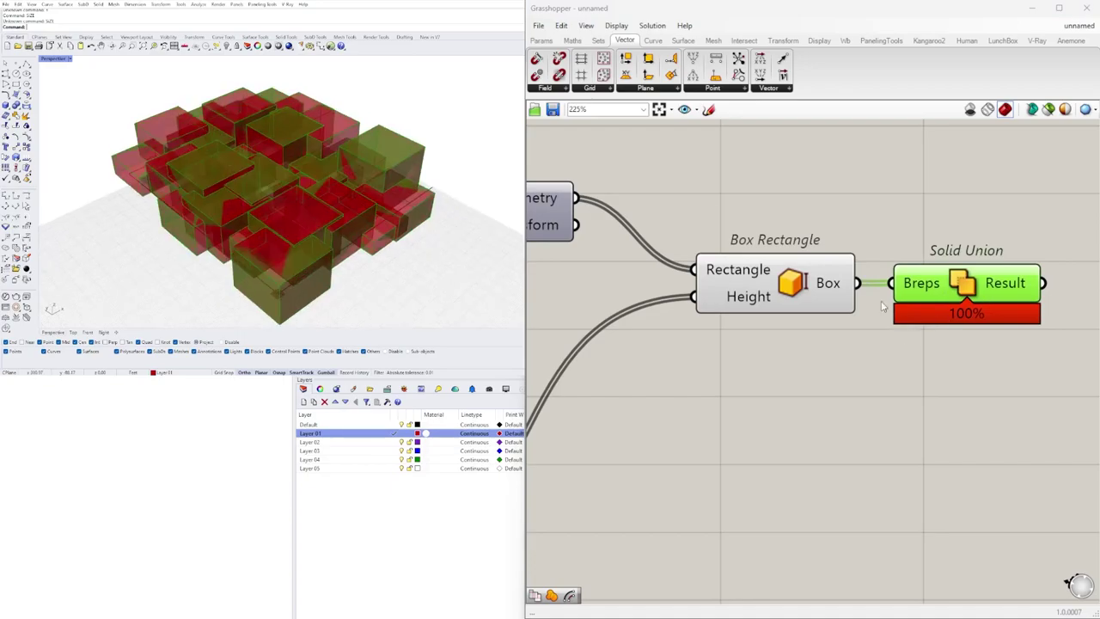
Step: Turn off the preview of Box Rectangle and orbit the model to inspect the unioned boxes alone
click(801, 301)
right_click(792, 295)
click(824, 316)
right_drag(275, 197, 350, 146)
scroll(358, 184, down, 4)
scroll(930, 255, down, 1)
right_drag(971, 298, 749, 318)
click(900, 317)
drag(749, 318, 785, 316)
click(950, 321)
double_click(952, 326)
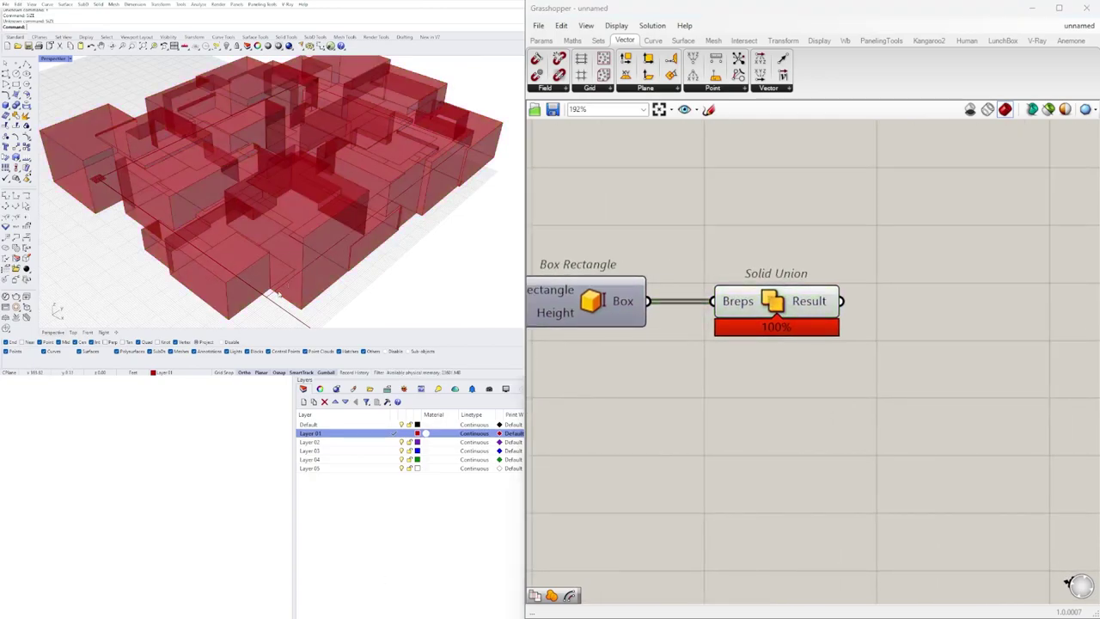
double_click(945, 335)
text(region)
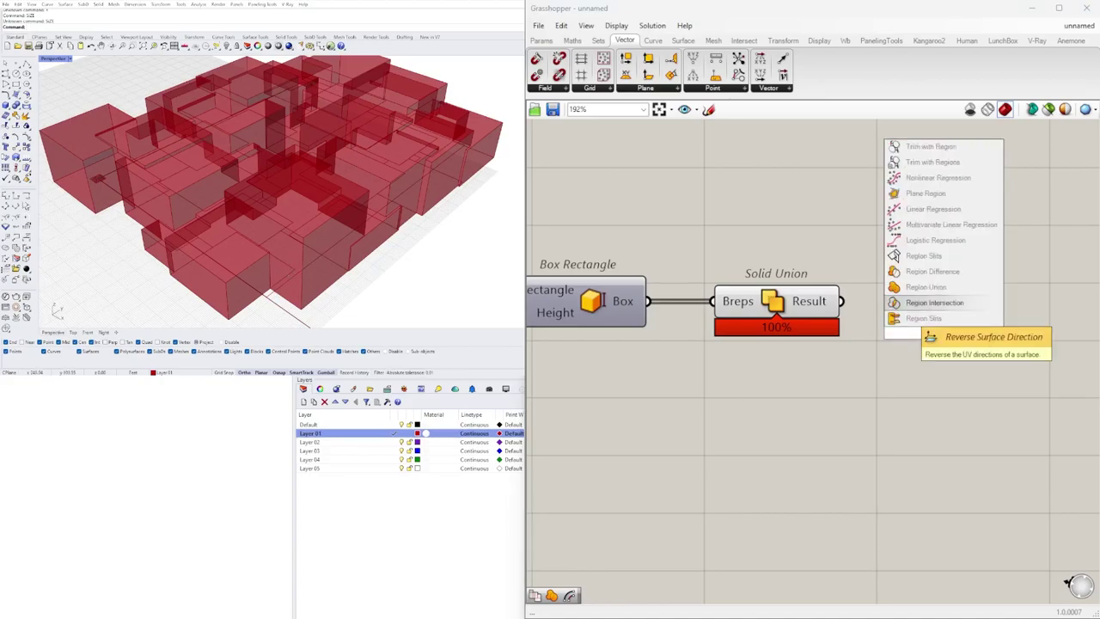
key(Escape)
Step: Add a Merge Faces component fed by the Solid Union result, and turn off the Solid Union preview
double_click(911, 338)
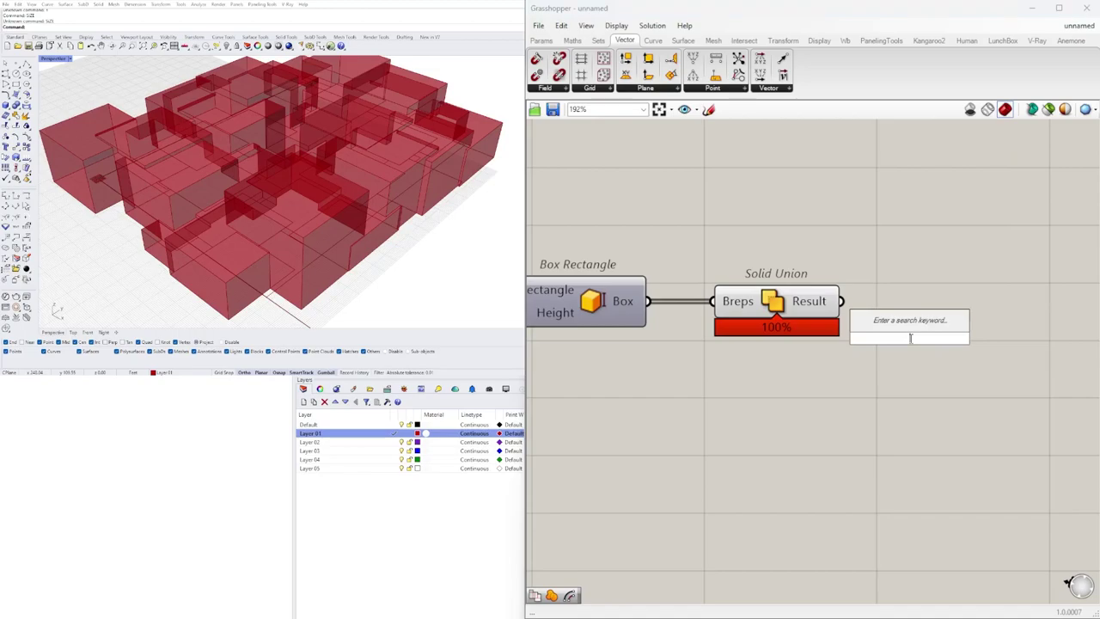
text(MER)
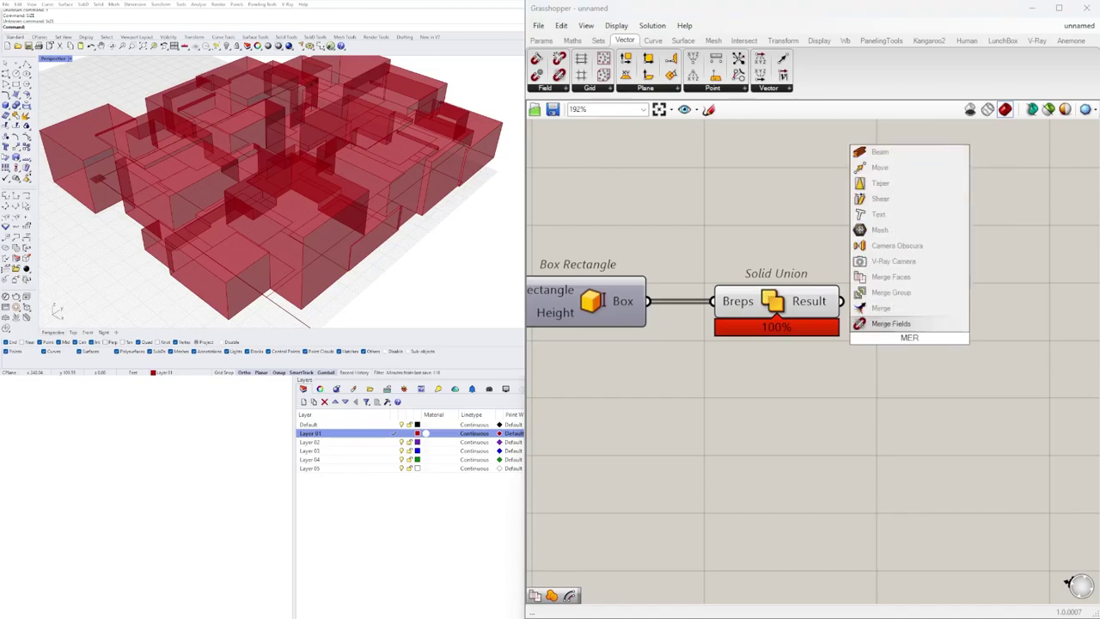
click(890, 276)
drag(854, 357, 907, 295)
right_click(774, 311)
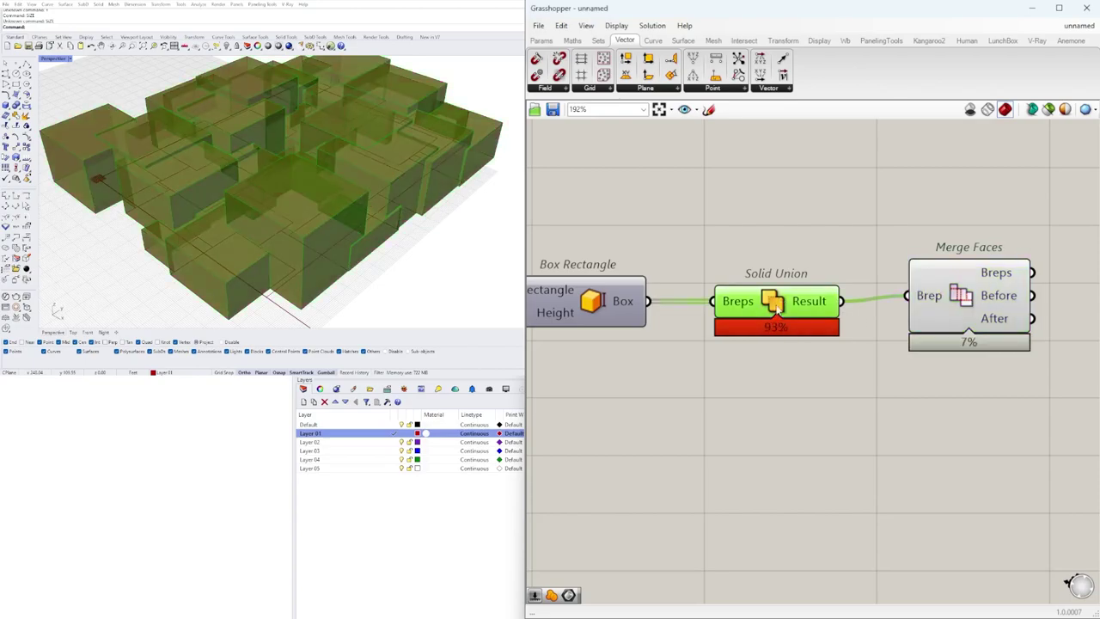
click(795, 332)
Step: Turn off the preview of the boundary Rectangle and inspect the merged model
right_drag(154, 146, 426, 244)
scroll(879, 277, down, 5)
right_drag(593, 276, 1070, 277)
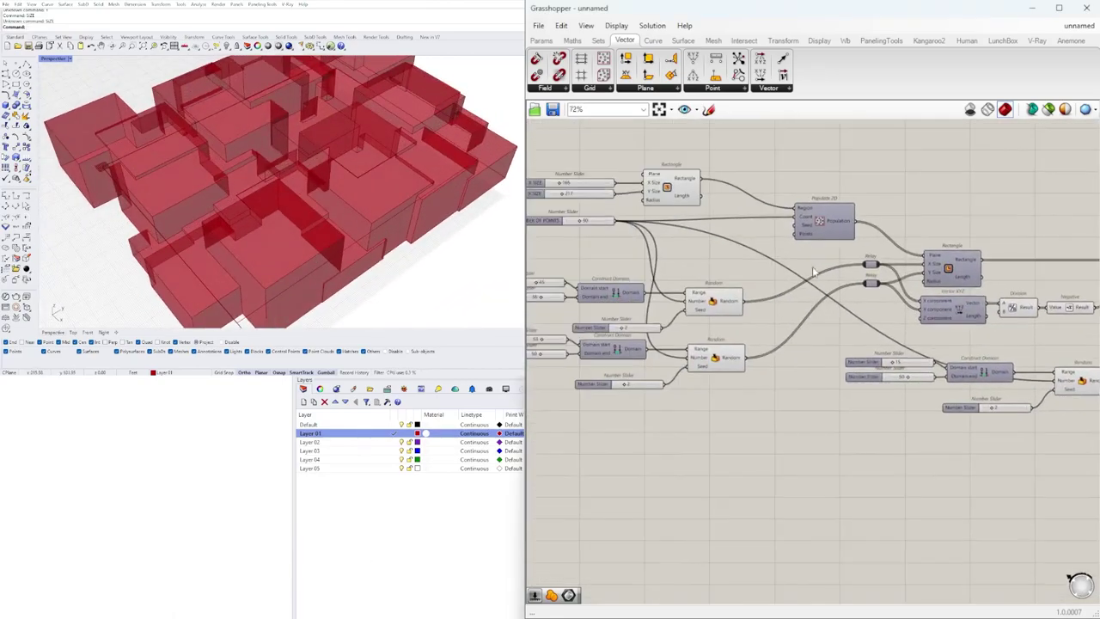
right_drag(712, 207, 971, 242)
click(928, 215)
right_click(926, 214)
click(946, 242)
shift+right_drag(377, 183, 250, 189)
Step: Turn the boundary Rectangle's preview back on and orbit the model
right_click(932, 219)
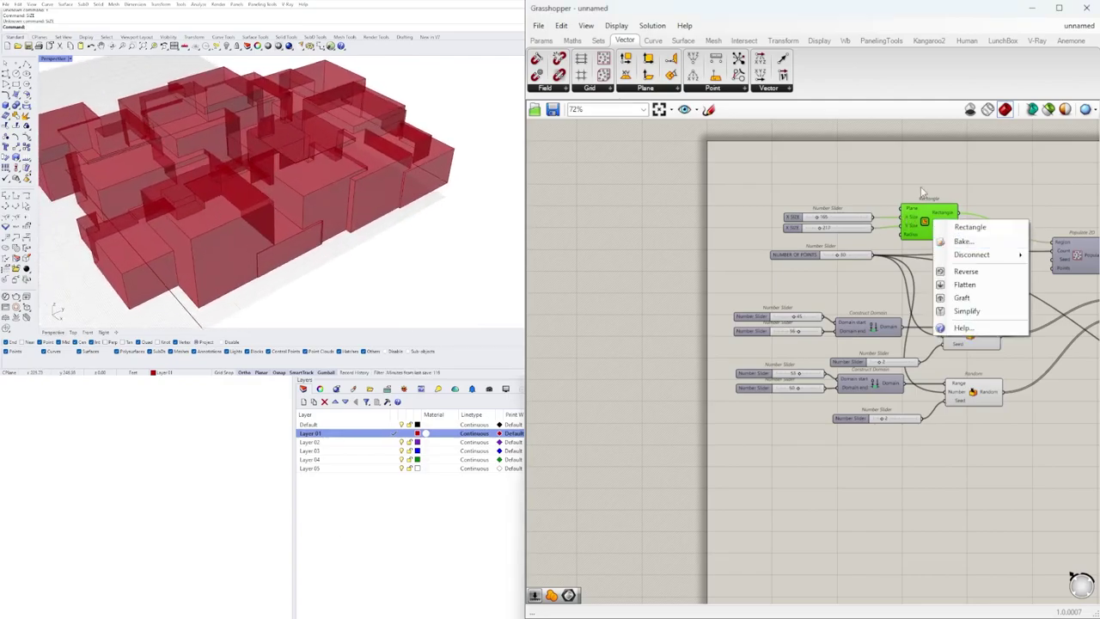
click(916, 197)
click(928, 214)
right_click(928, 214)
click(952, 237)
right_drag(362, 176, 324, 192)
right_drag(260, 228, 312, 252)
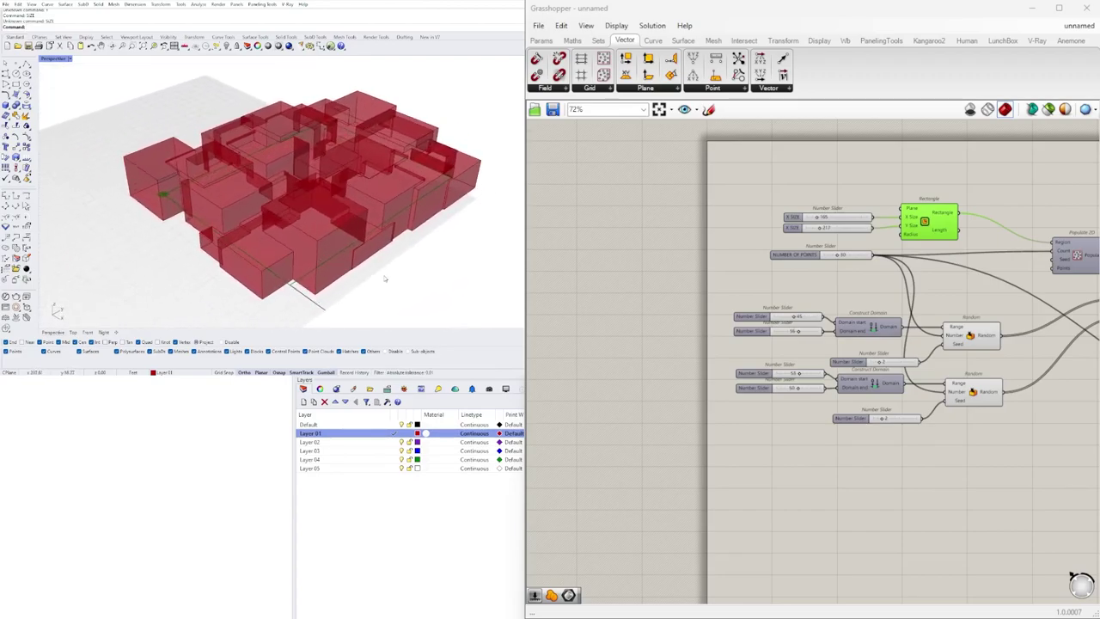
Step: Turn on the preview of the Move component and orbit the model to inspect its rectangles within the merged boxes
right_drag(335, 122, 284, 176)
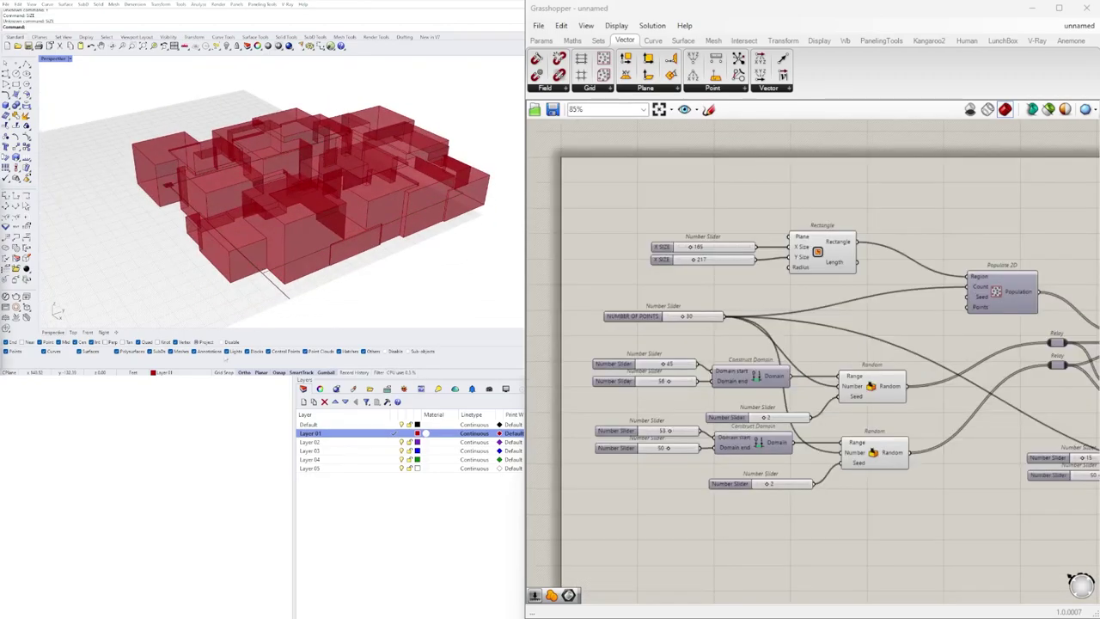
scroll(988, 319, down, 1)
right_drag(992, 319, 761, 292)
scroll(923, 342, down, 1)
right_drag(931, 347, 943, 309)
right_drag(1024, 283, 896, 315)
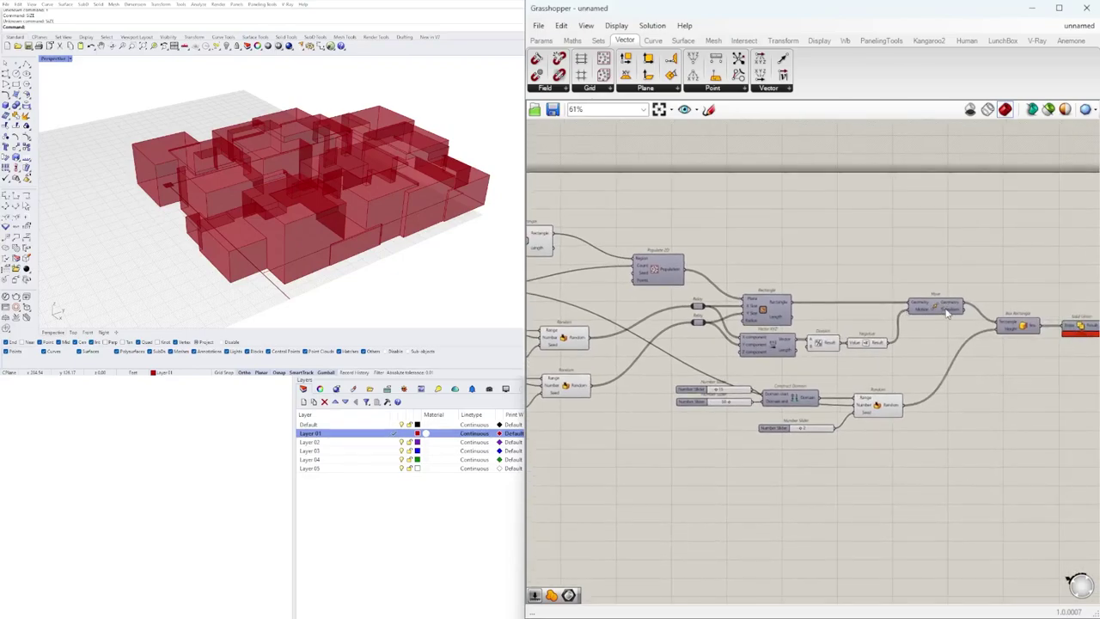
right_click(935, 306)
click(955, 327)
right_drag(262, 239, 327, 129)
right_drag(210, 141, 255, 248)
Step: Add an Offset Curve Loose component above Move, and delete it
right_drag(939, 340, 811, 346)
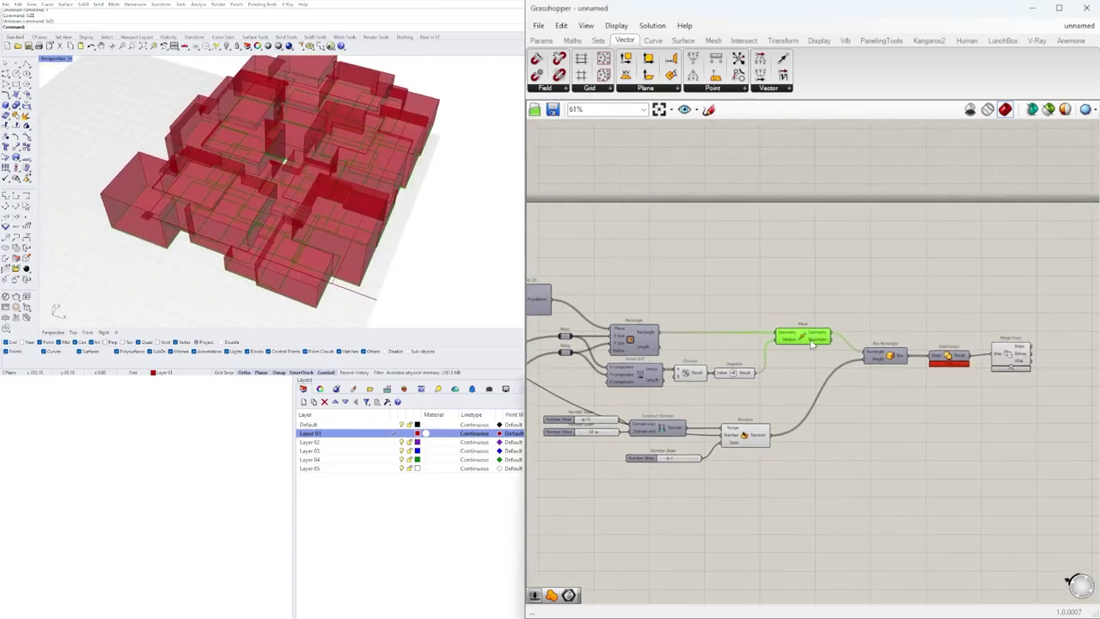
scroll(805, 337, up, 3)
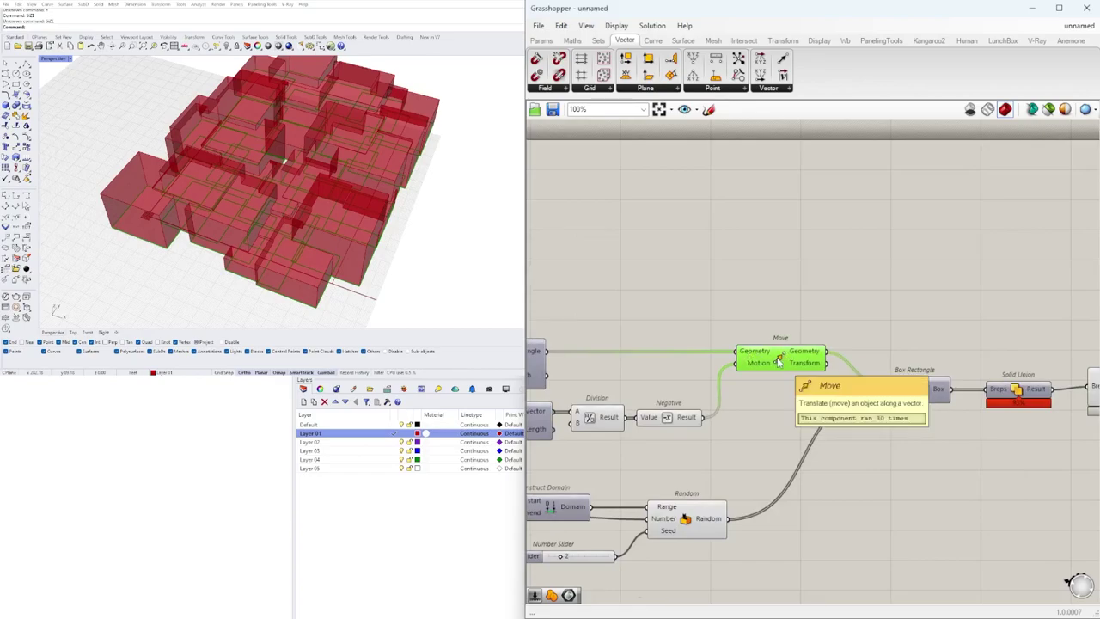
double_click(877, 247)
text(OF)
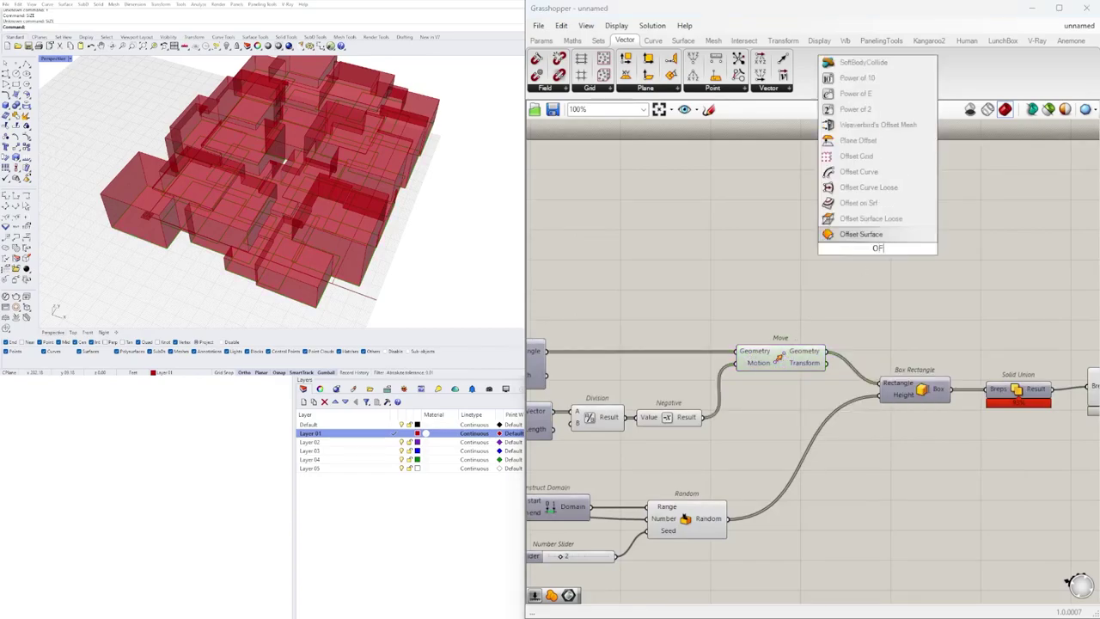
click(862, 187)
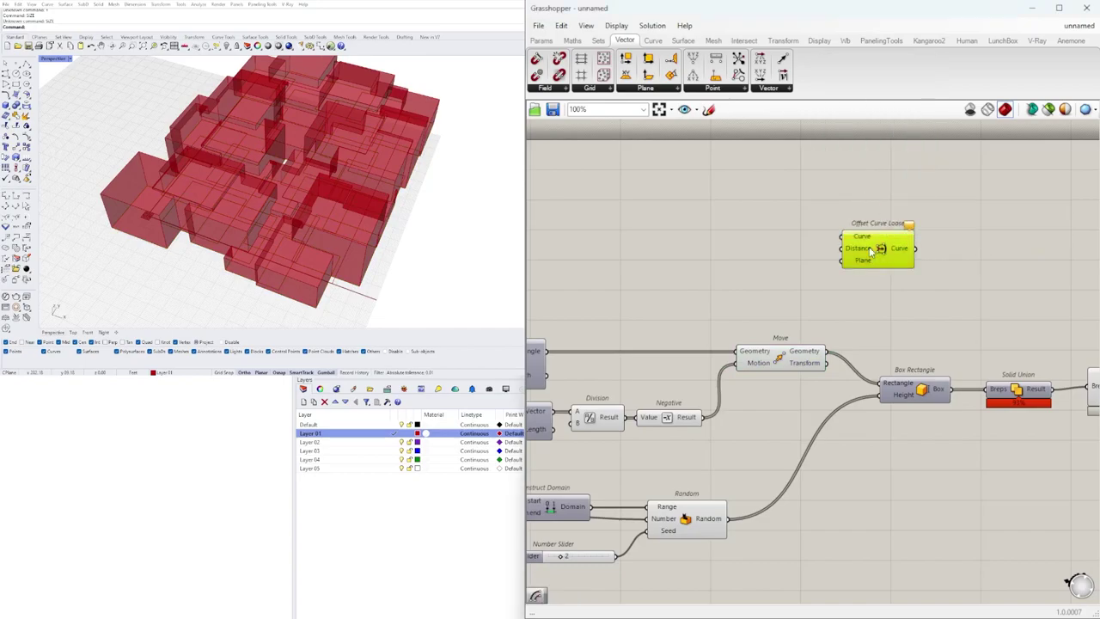
key(Delete)
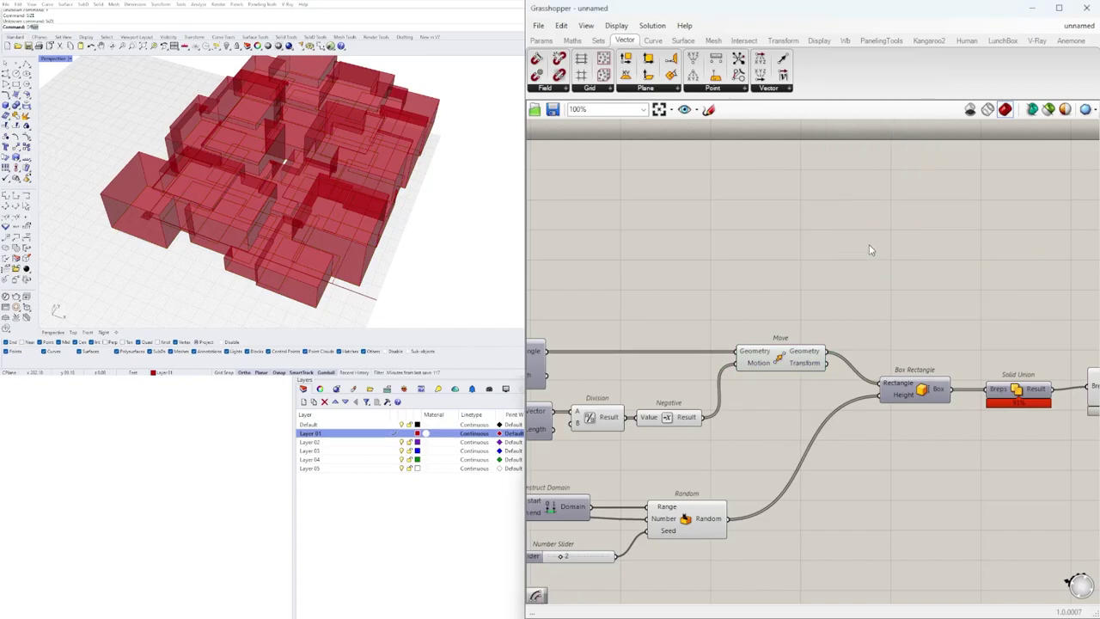
Step: Add an Offset Curve component above Move and connect Move's Geometry output to its Curve input
double_click(879, 248)
text(OFF)
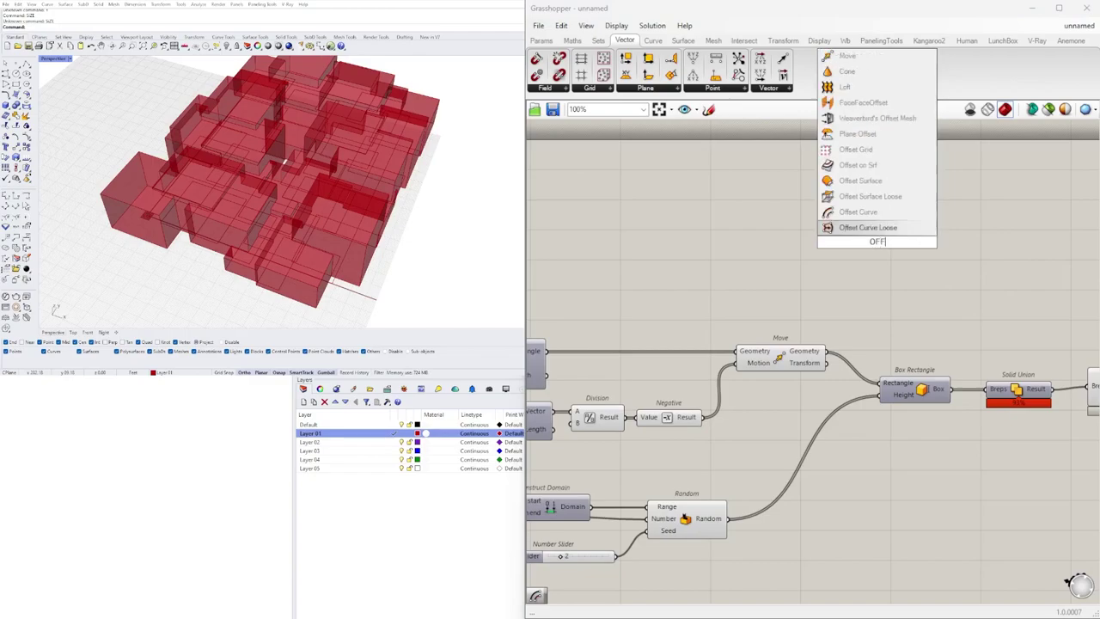
click(863, 220)
click(799, 359)
drag(830, 352, 892, 221)
click(928, 240)
Step: Compare the offset curves with Move's rectangles, reposition Offset Curve closer to Move, and check its Distance input
scroll(318, 282, up, 3)
scroll(280, 217, up, 4)
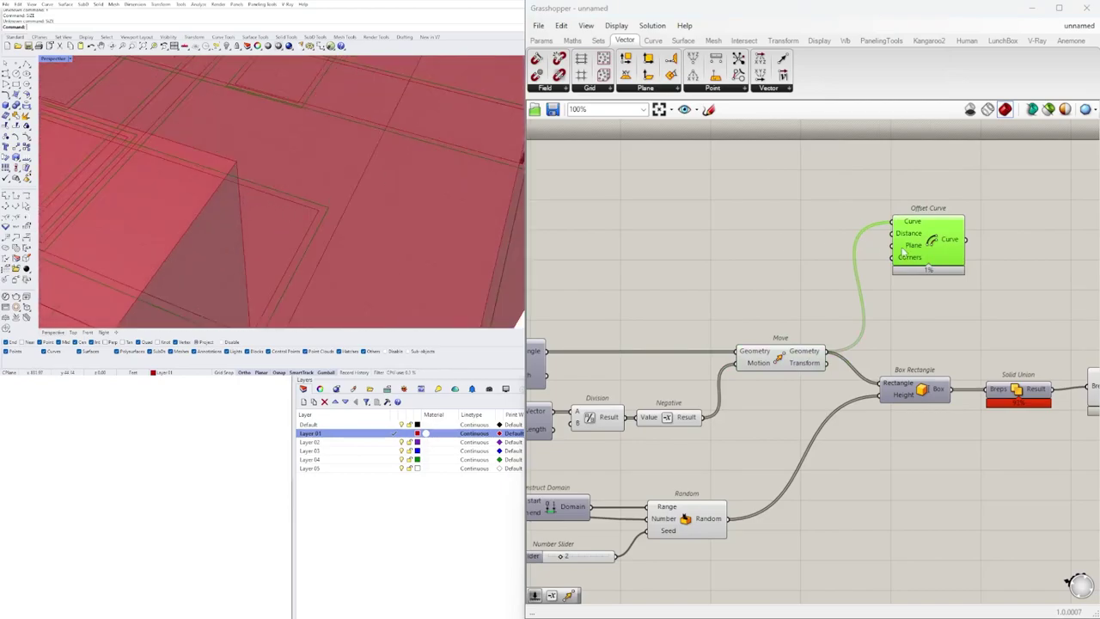
click(782, 359)
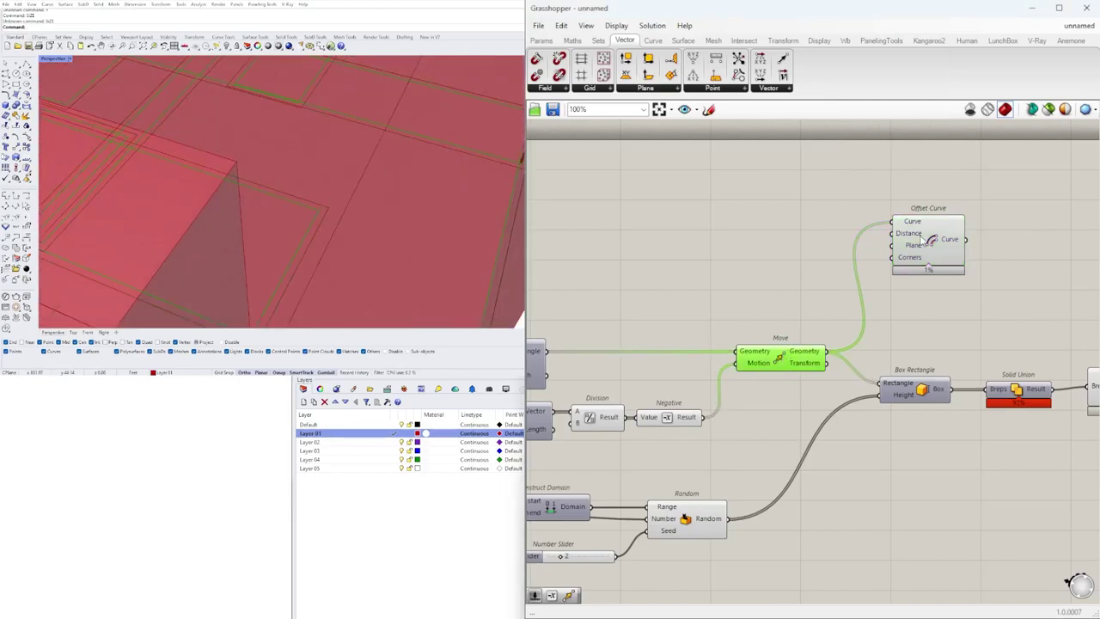
drag(926, 240, 914, 299)
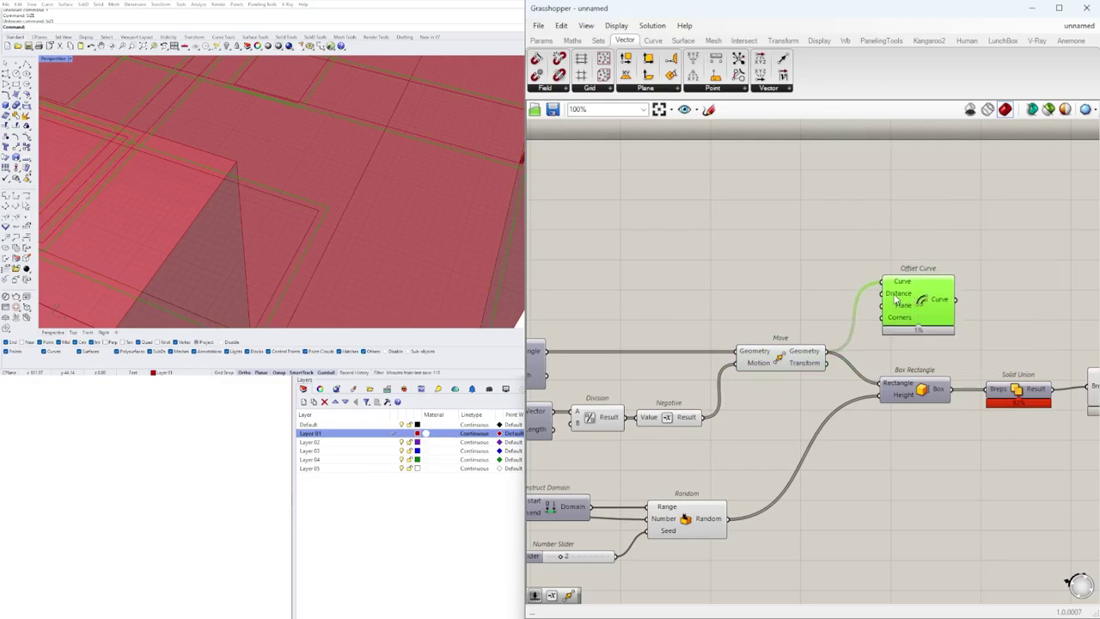
mouse_move(895, 298)
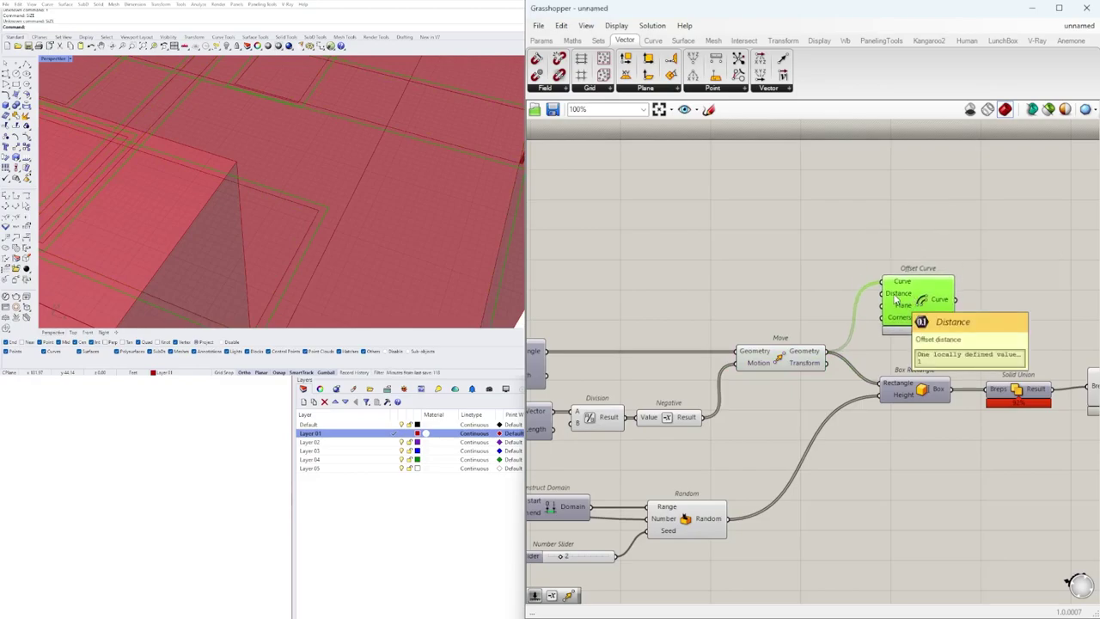
Step: Add a Negative component, connect its Result to Offset Curve's Distance input, and align it with that input
double_click(732, 246)
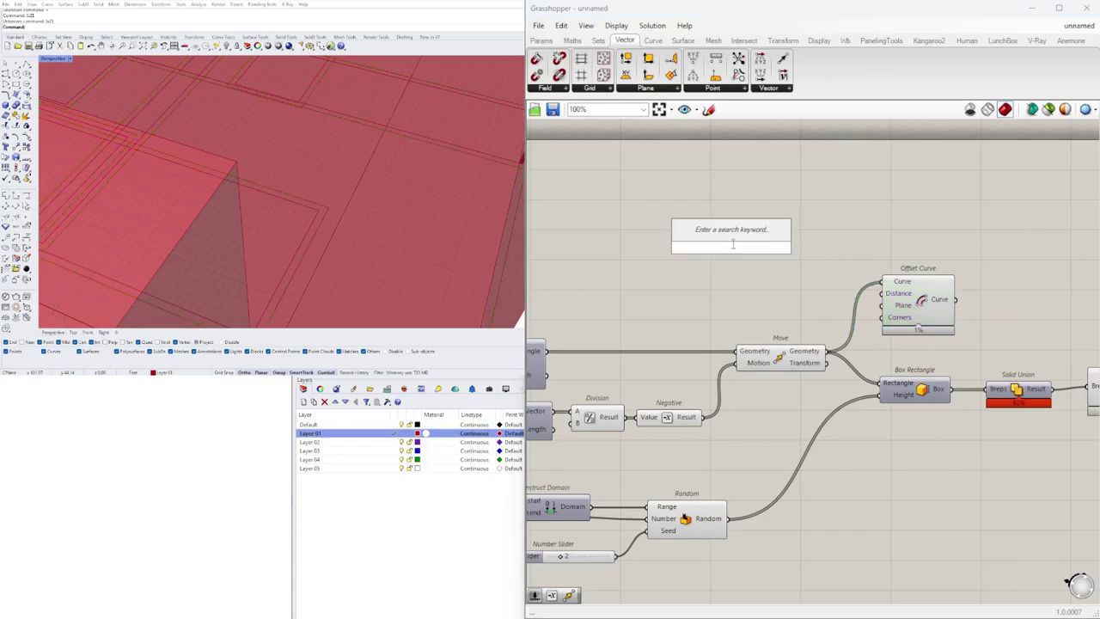
text(nega)
click(724, 238)
drag(756, 257, 807, 297)
drag(886, 298, 898, 293)
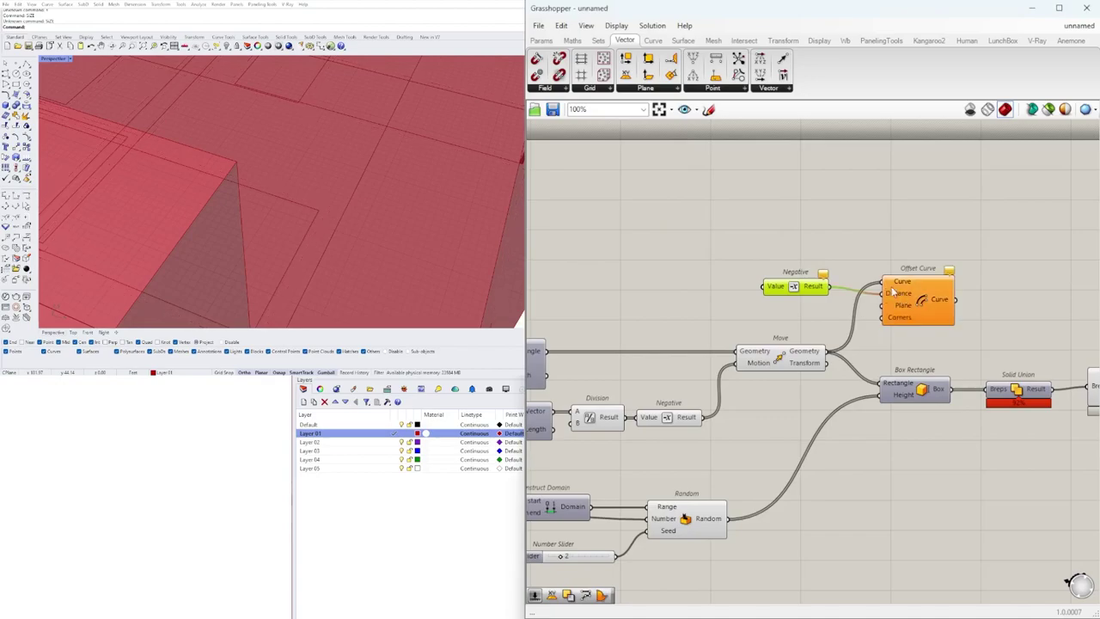
drag(814, 293, 819, 297)
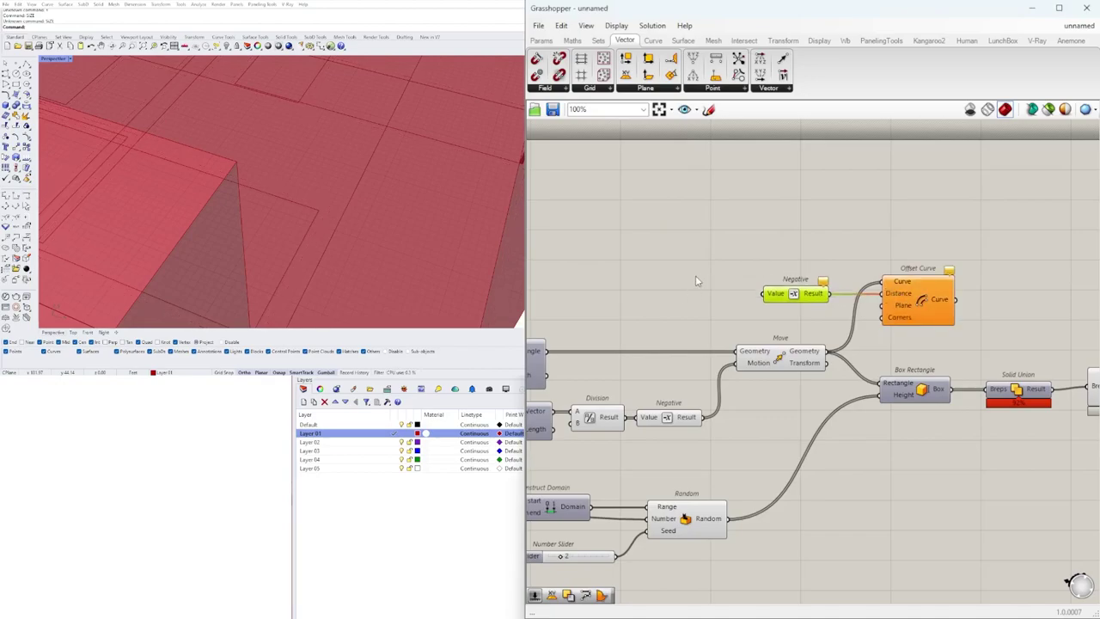
Step: Create a number slider with the value 1.50 and connect it to the new Negative component's Value input
double_click(658, 277)
text(1)
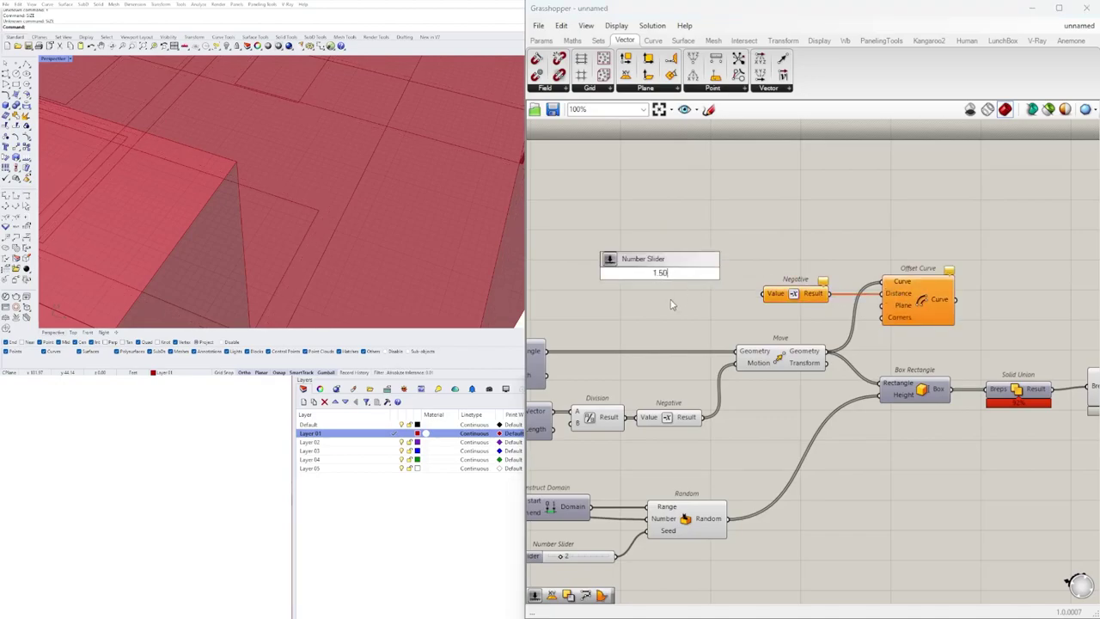
text(.50)
key(Return)
drag(768, 296, 732, 299)
Step: Set the offset distance slider to 1.71 and compare the offset curves with Move's rectangles
click(902, 304)
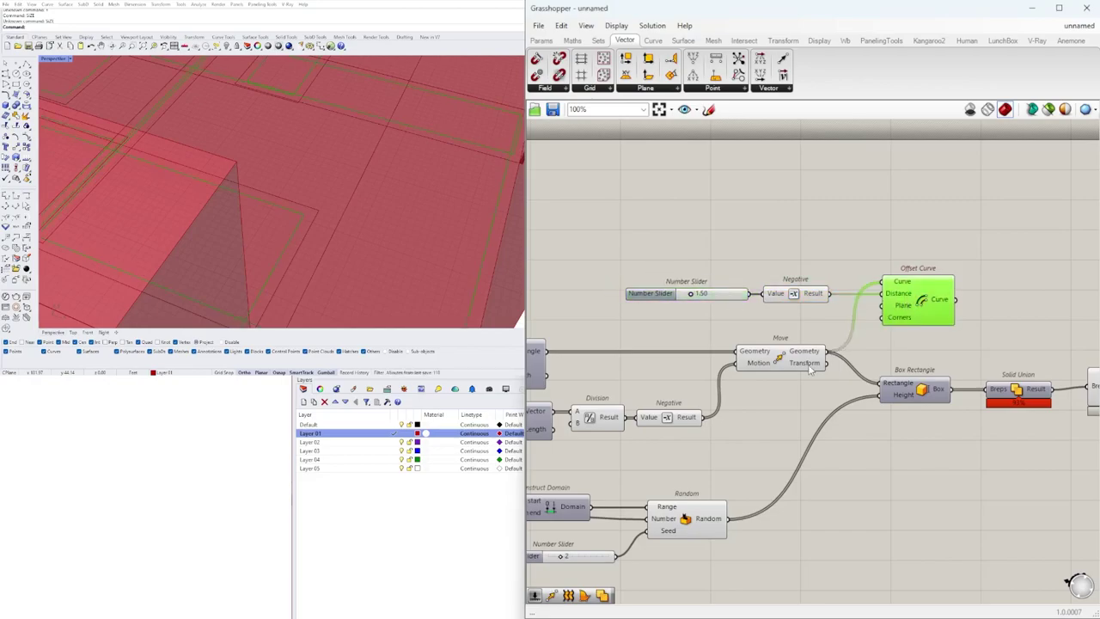
shift+click(779, 354)
scroll(711, 270, up, 3)
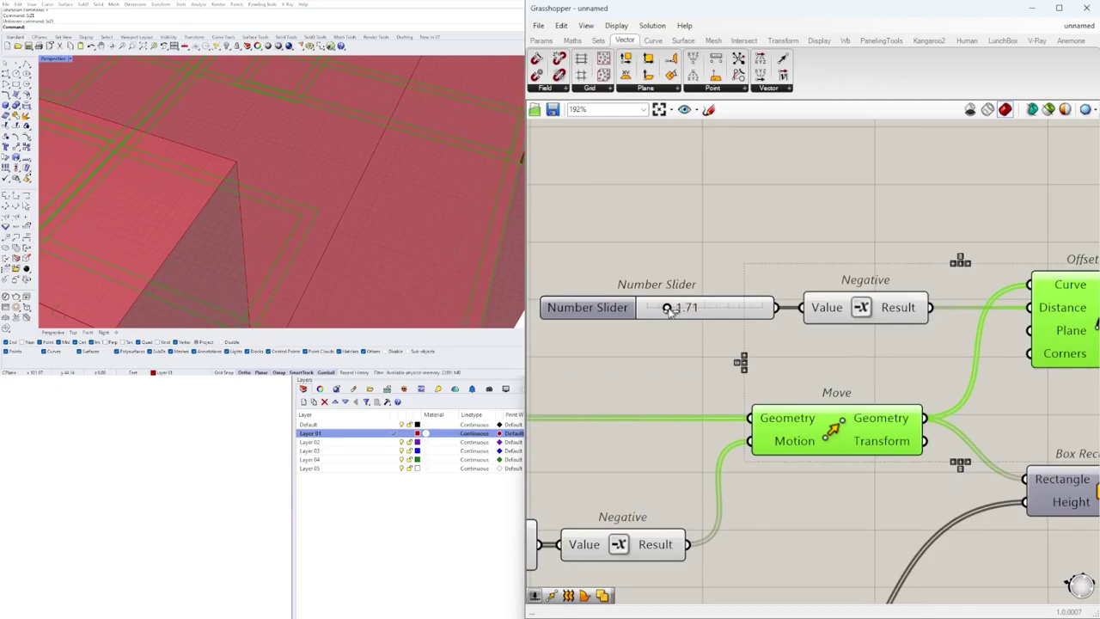
scroll(670, 311, down, 5)
click(819, 264)
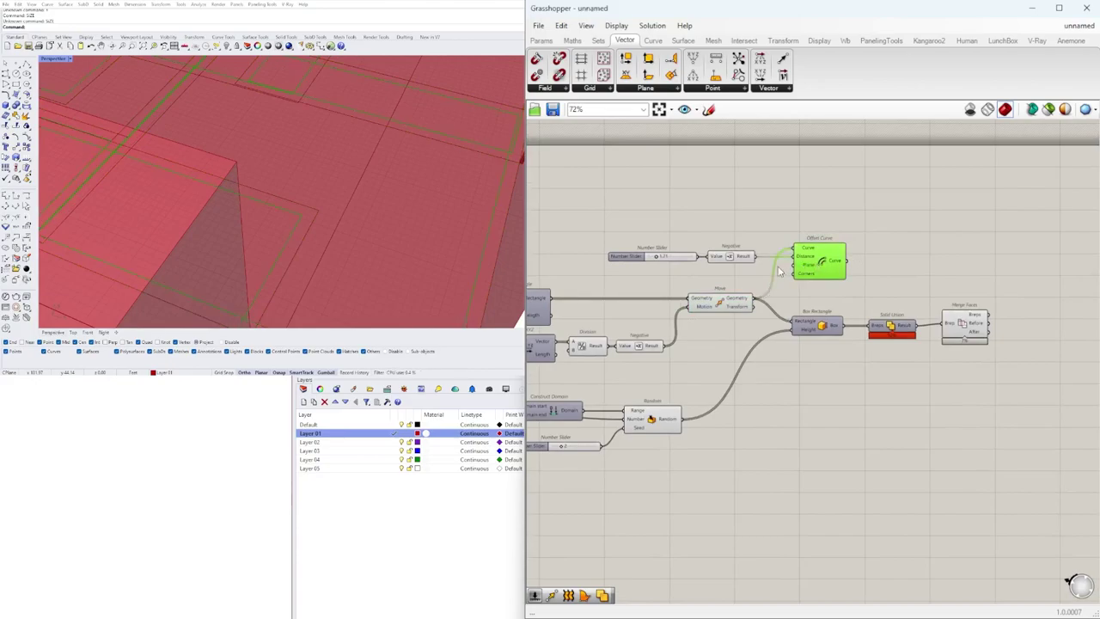
Step: Rename the offset distance slider to WALL DEPTH and align it with the Negative component
scroll(782, 272, up, 4)
click(625, 287)
right_click(626, 289)
drag(689, 296, 601, 305)
text(WALL DE)
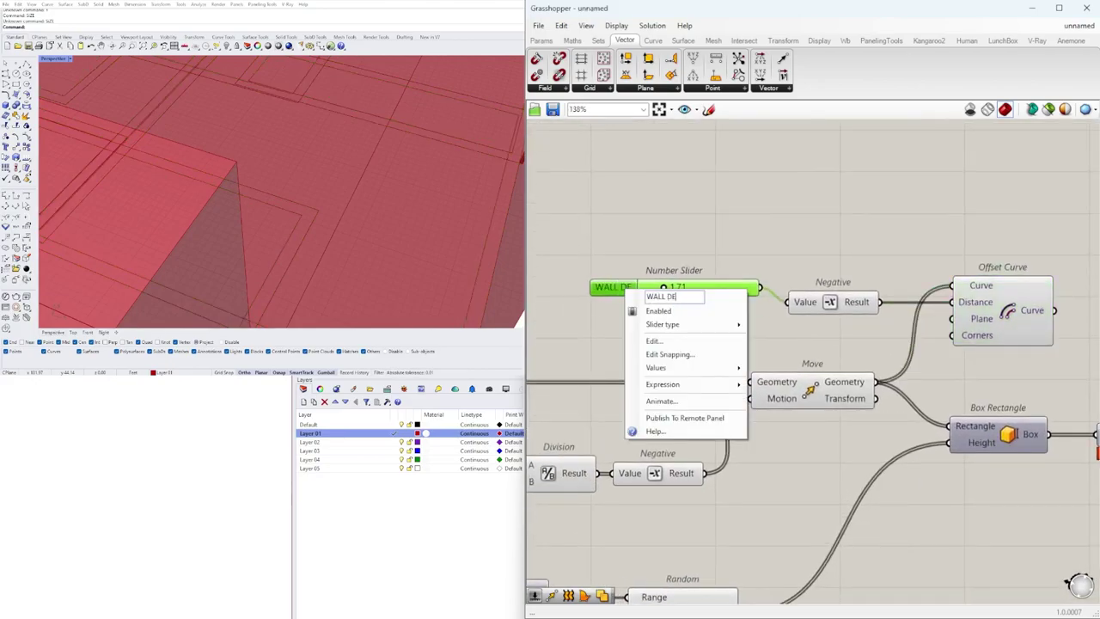
text(PTH)
key(Return)
drag(617, 288, 622, 303)
Step: Review the definition and orbit the model to examine the offset curves at the base of the boxes
scroll(734, 288, down, 3)
right_drag(684, 453, 881, 414)
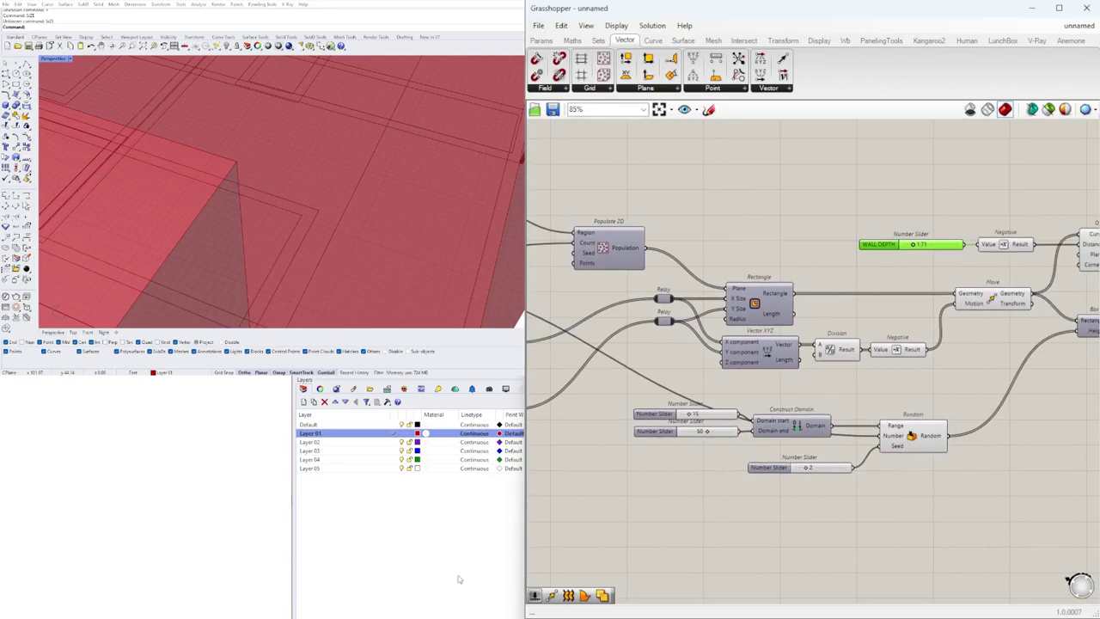
scroll(381, 147, down, 10)
scroll(381, 147, up, 4)
shift+right_drag(378, 149, 348, 220)
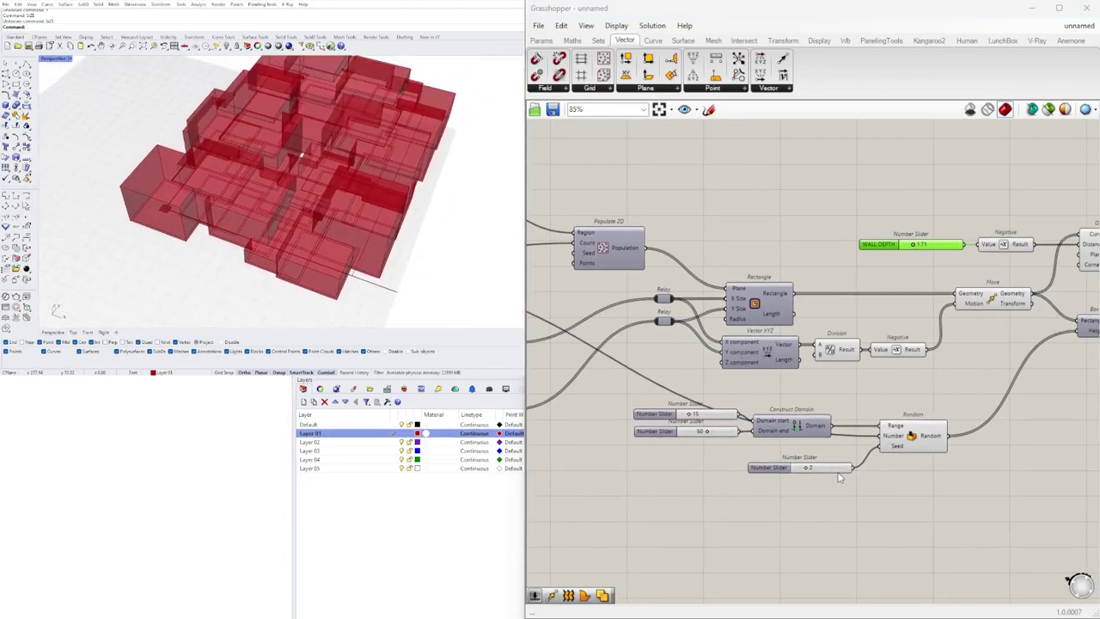
scroll(775, 451, down, 2)
right_drag(774, 444, 724, 419)
scroll(870, 236, up, 6)
right_drag(969, 277, 772, 277)
click(919, 361)
right_drag(437, 245, 326, 220)
scroll(325, 220, up, 4)
scroll(339, 247, up, 4)
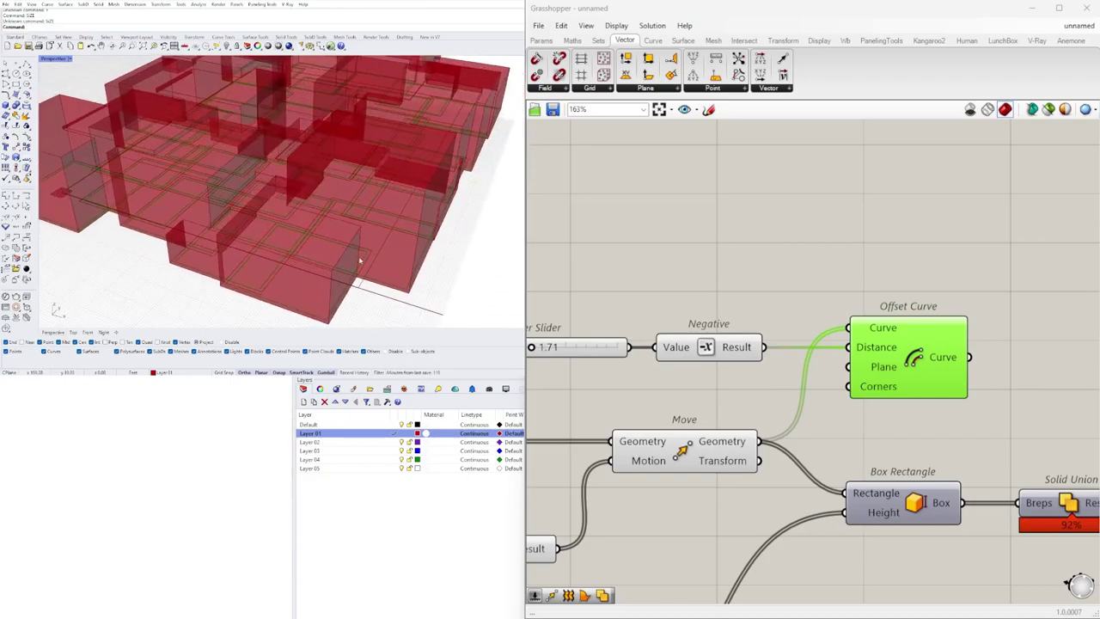
Step: Duplicate Box Rectangle, connect Offset Curve's output to the copy's Rectangle input, and place the copy above Solid Union
right_drag(891, 370, 726, 350)
drag(738, 342, 741, 354)
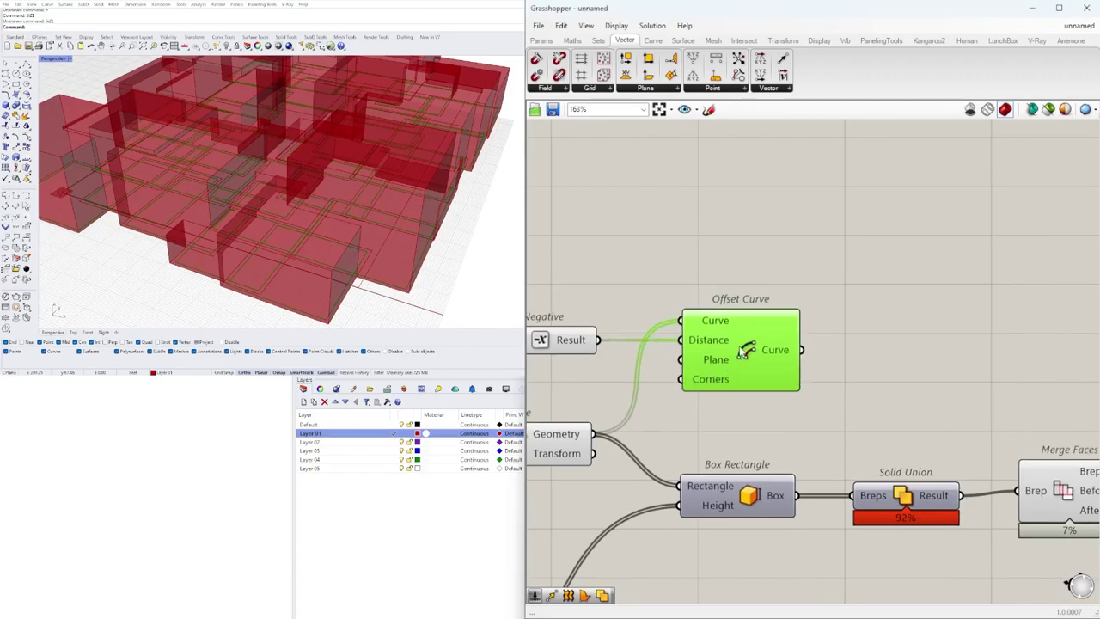
double_click(907, 329)
key(Escape)
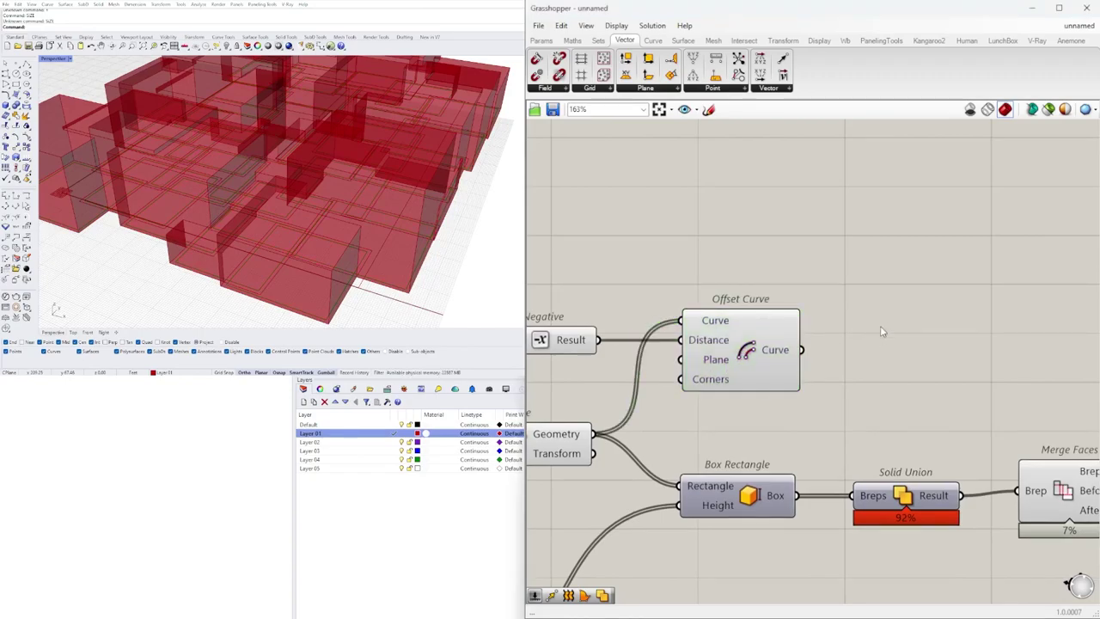
scroll(875, 338, down, 2)
click(789, 442)
drag(783, 453, 846, 402)
alt+drag(853, 391, 946, 335)
drag(823, 347, 901, 327)
drag(967, 337, 931, 380)
Step: Turn on the preview of the copied Box Rectangle and flatten its Rectangle input
right_click(927, 375)
click(946, 396)
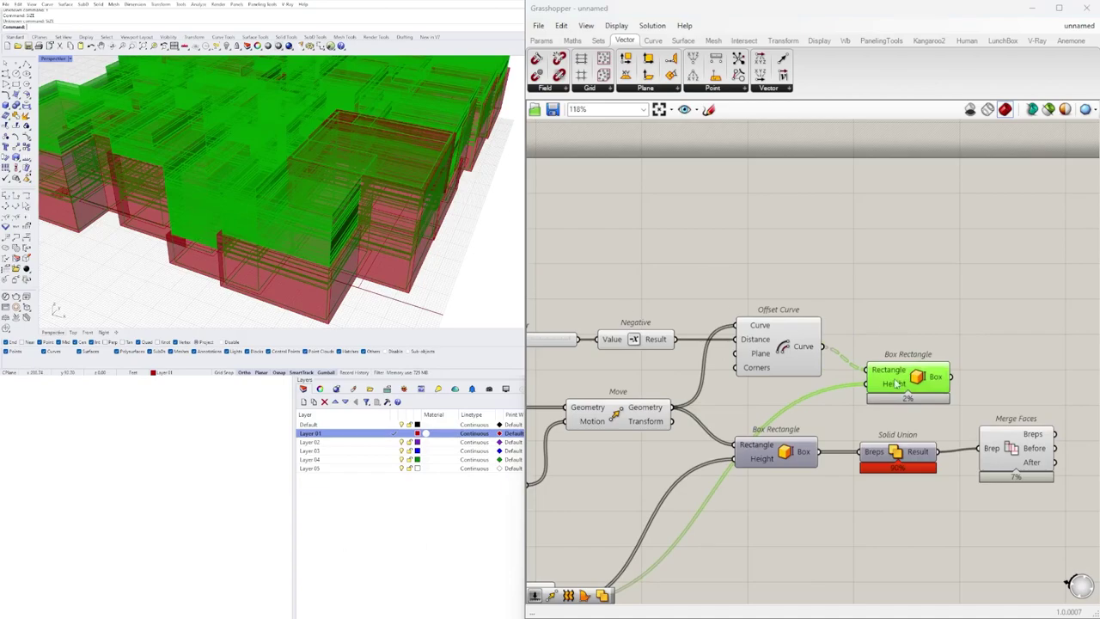
mouse_move(317, 223)
right_down()
mouse_move(300, 179)
mouse_move(328, 201)
mouse_move(311, 215)
right_up()
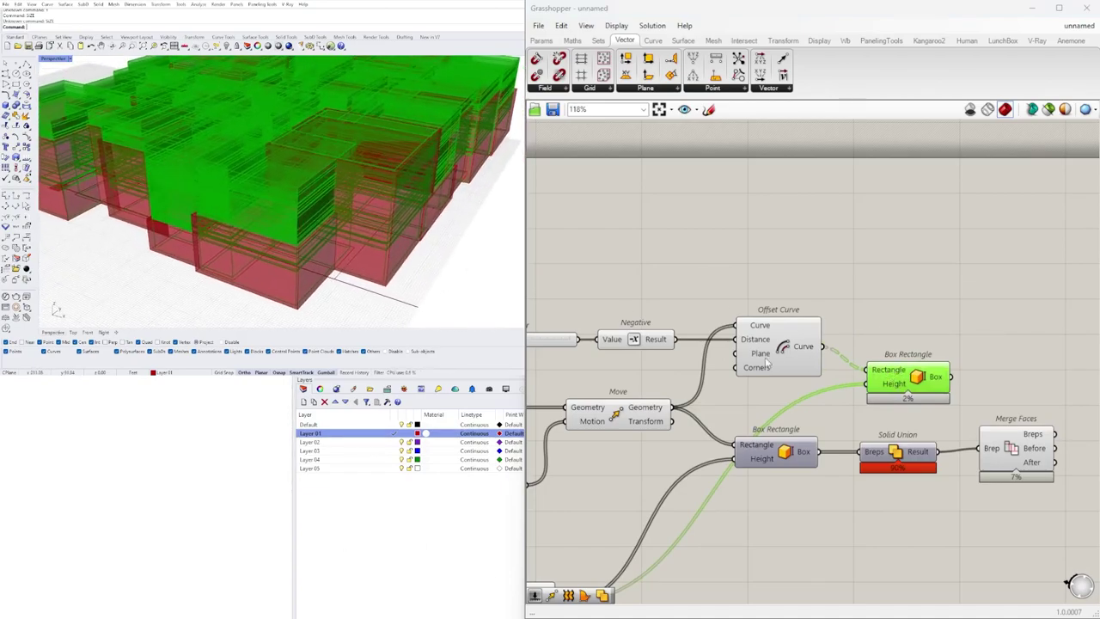
right_click(878, 371)
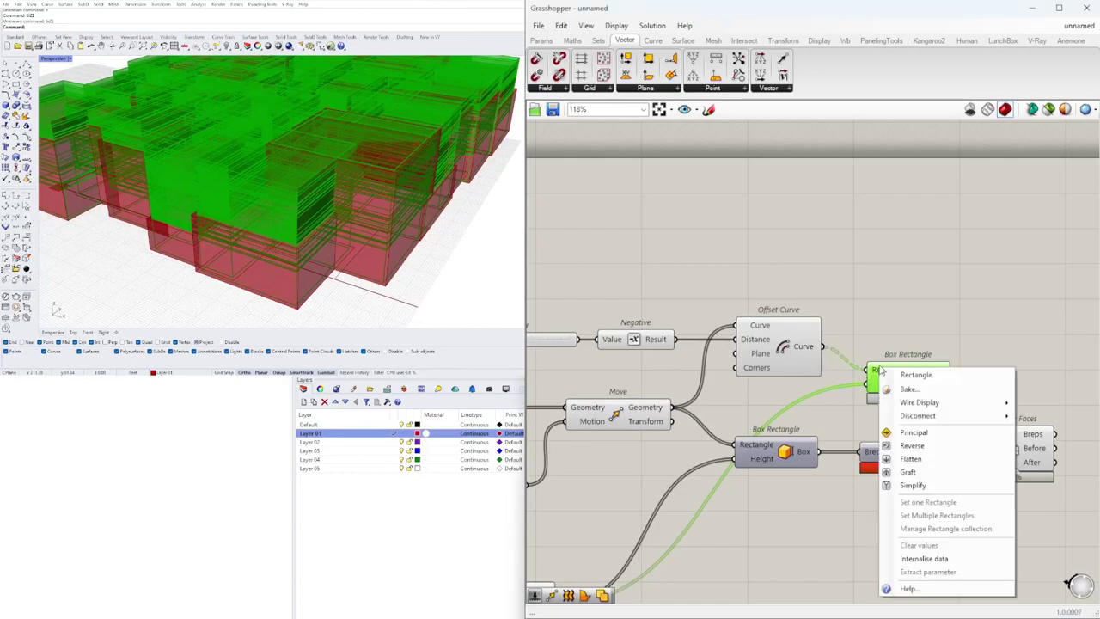
click(915, 456)
Step: Orbit the model to compare the inner and outer box heights, and check the Random component that drives them
right_drag(324, 209, 400, 133)
scroll(387, 158, up, 5)
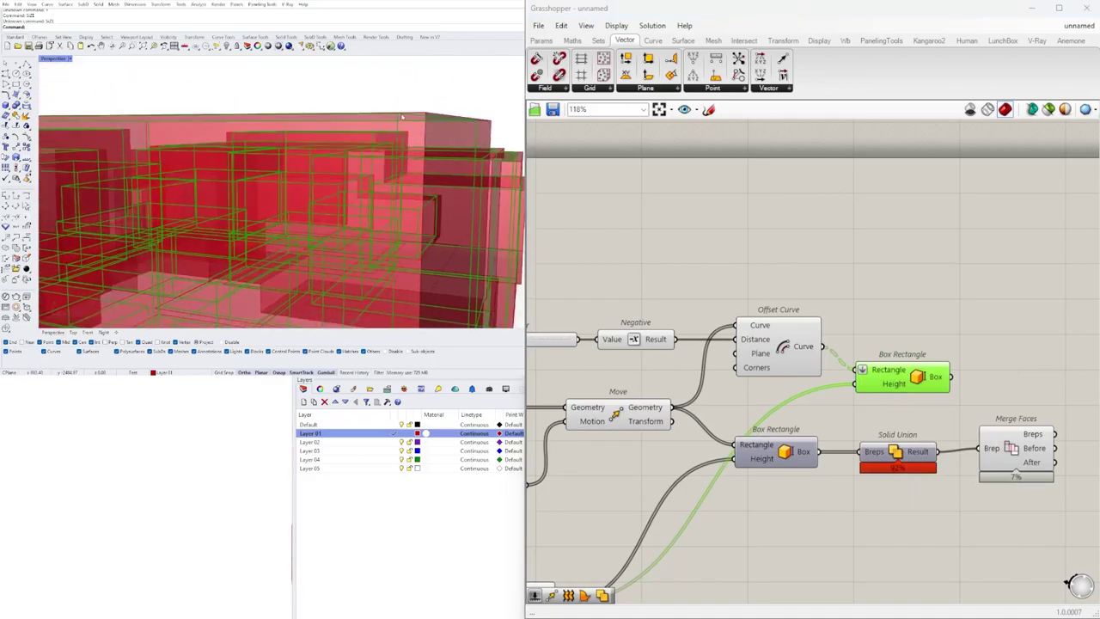
scroll(963, 331, down, 2)
right_drag(746, 508, 857, 428)
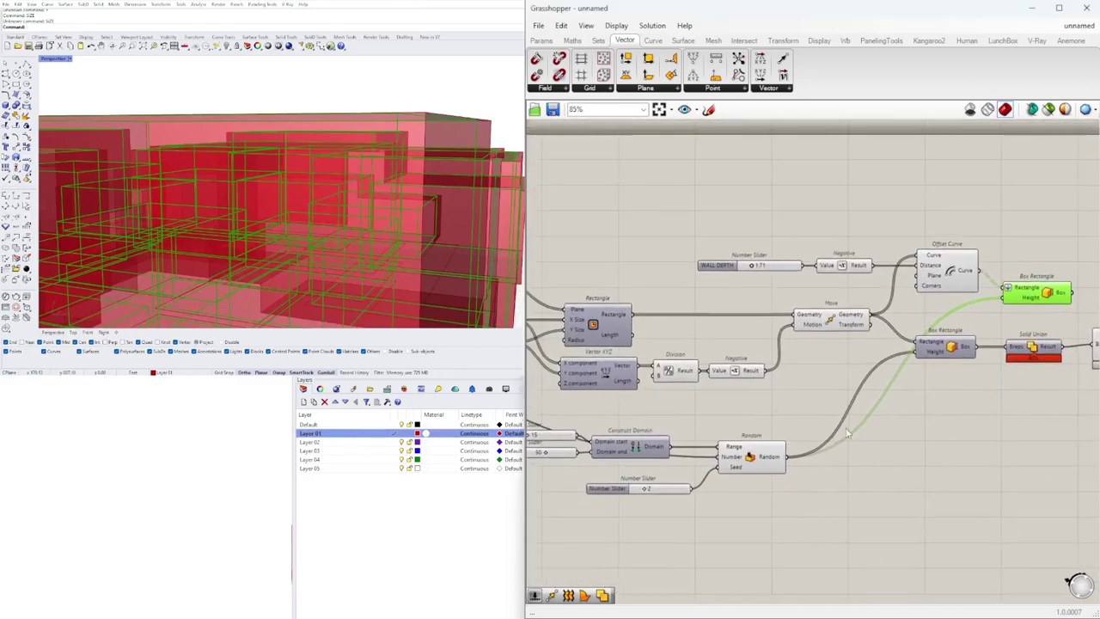
click(776, 462)
scroll(282, 193, down, 5)
right_drag(281, 185, 296, 219)
Step: Move the copied Box Rectangle below Merge Faces, space the WALL DEPTH slider away from Negative, and inspect the box tops
drag(1035, 295, 1003, 411)
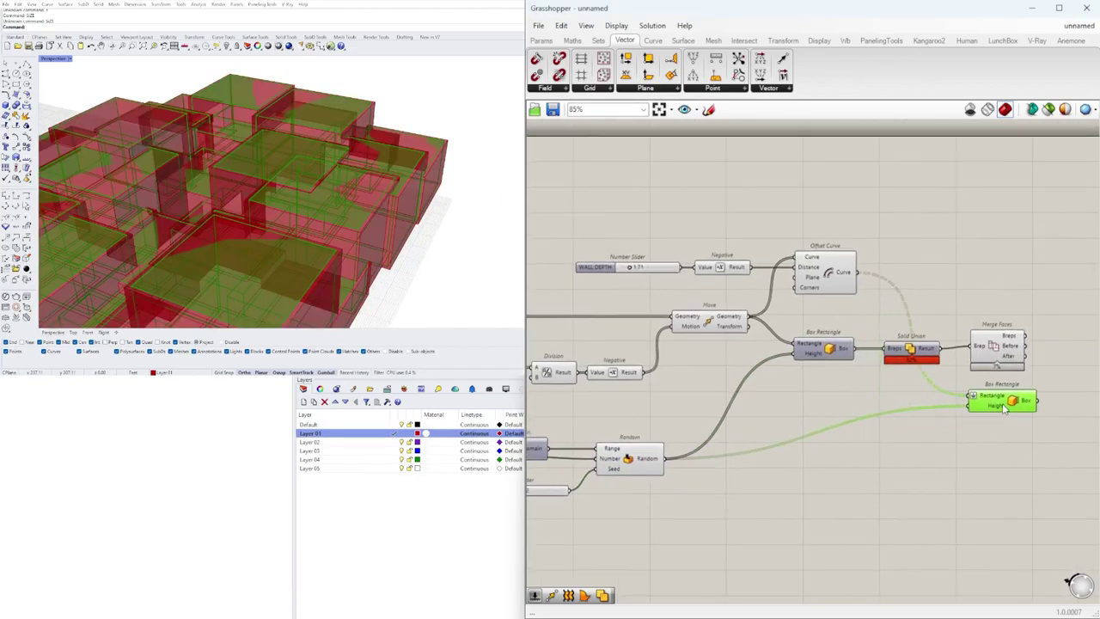
click(842, 485)
drag(633, 269, 609, 269)
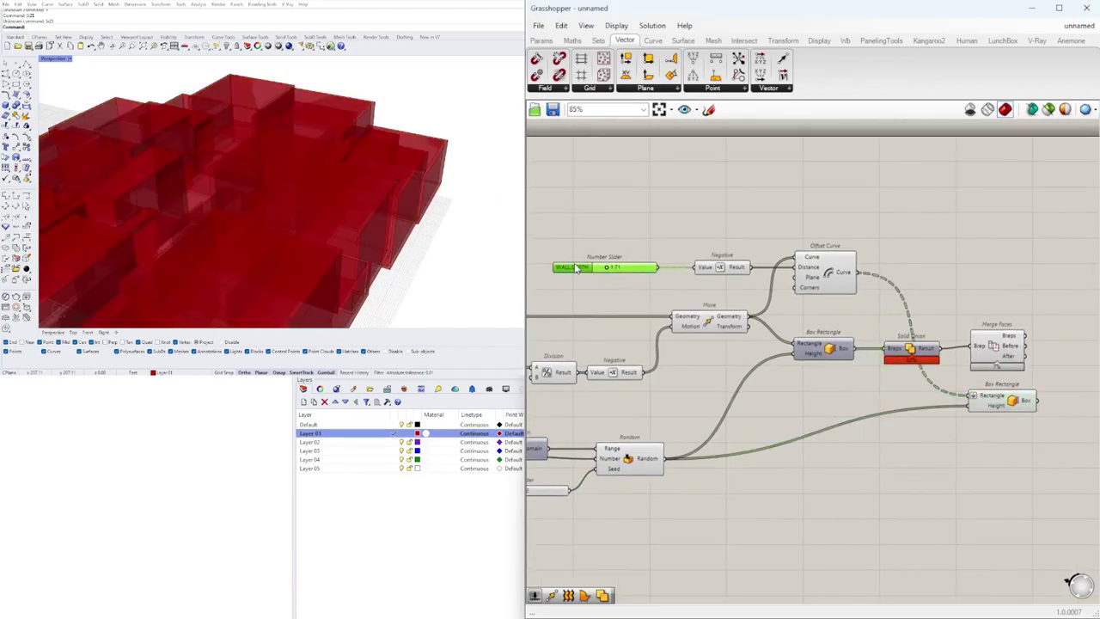
right_drag(407, 187, 417, 184)
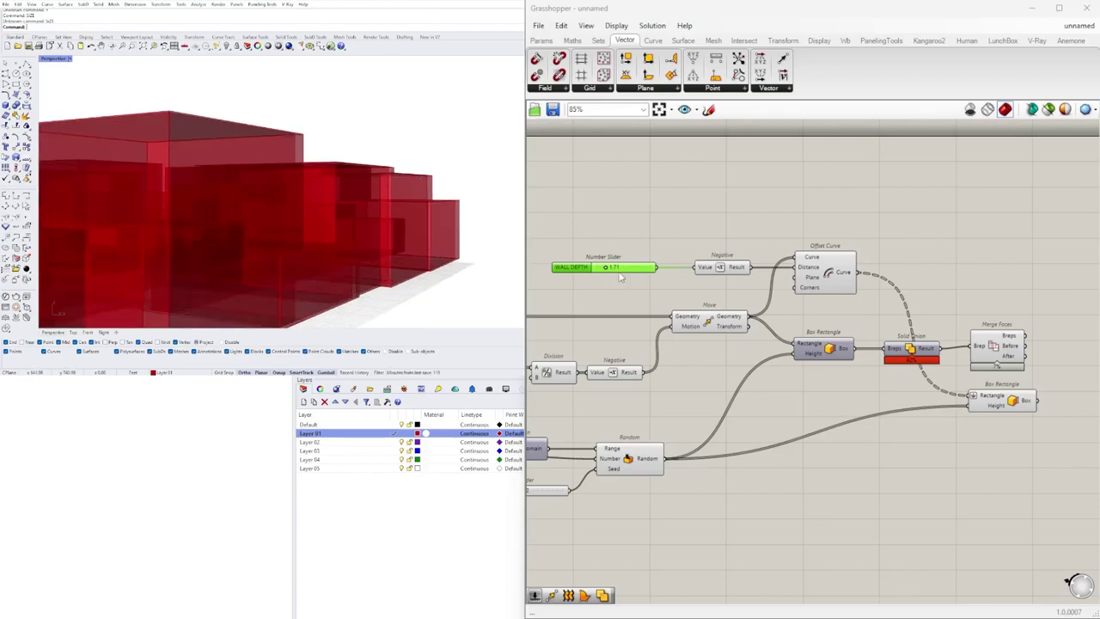
click(719, 219)
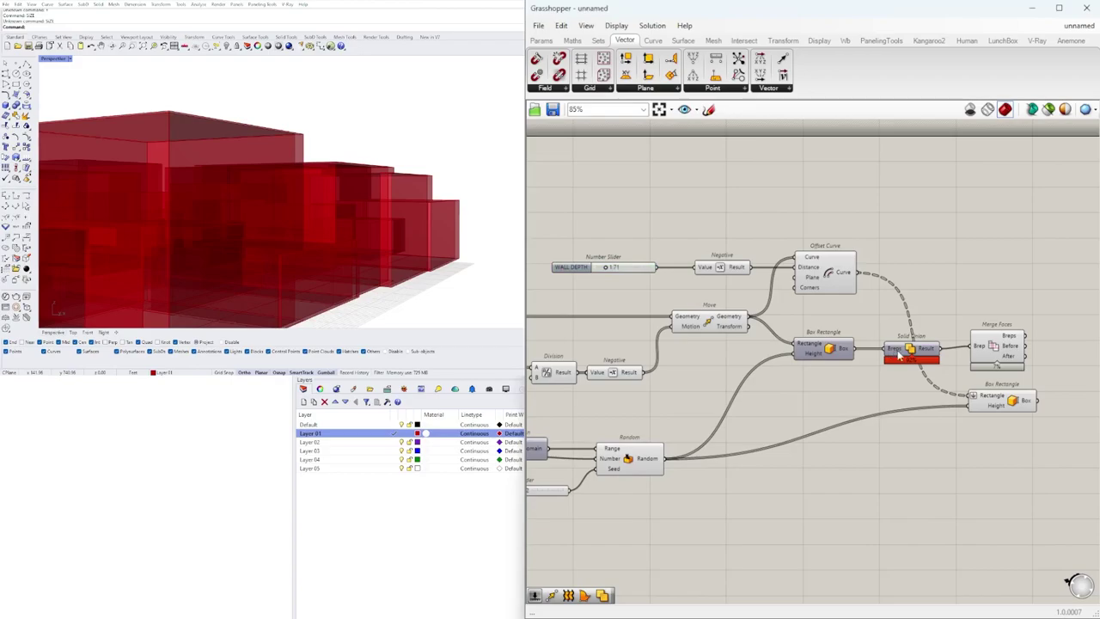
double_click(869, 485)
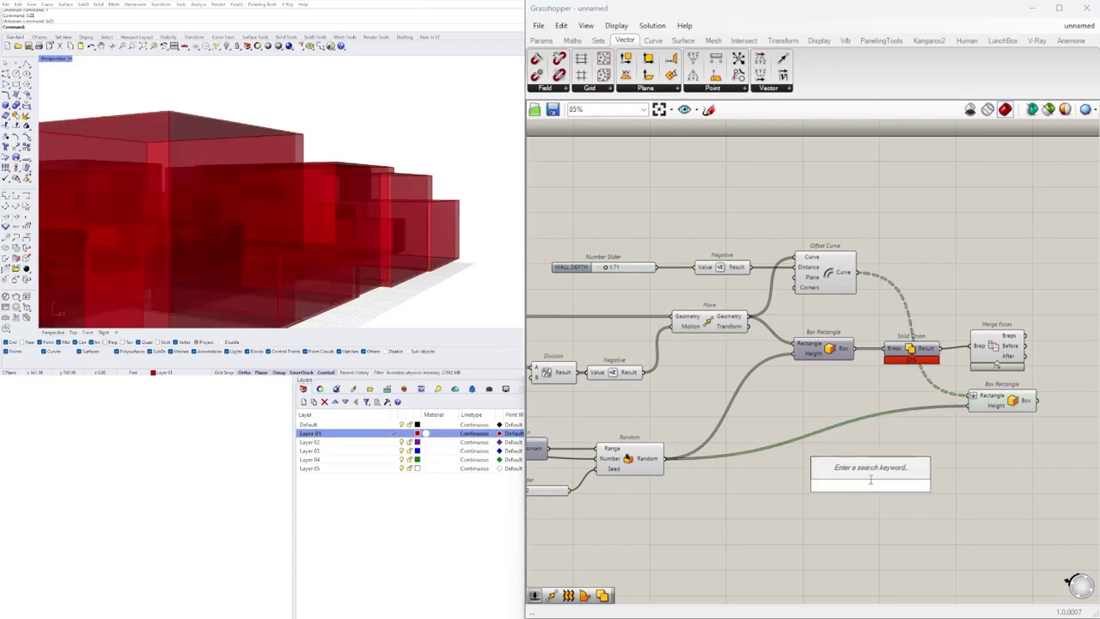
text(MIS)
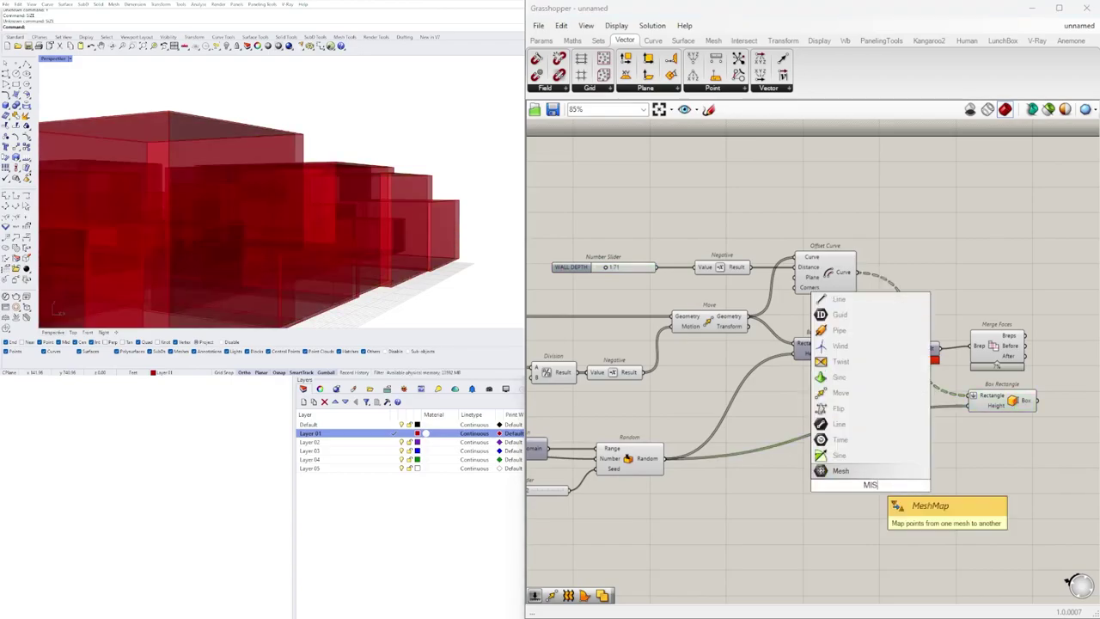
key(BackSpace)
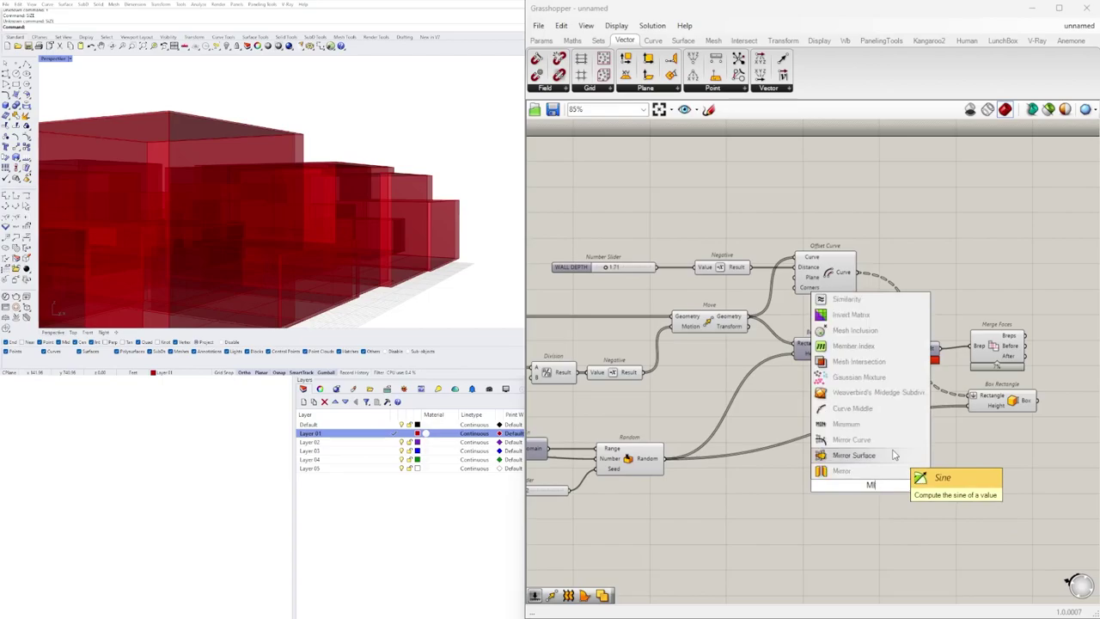
text(N)
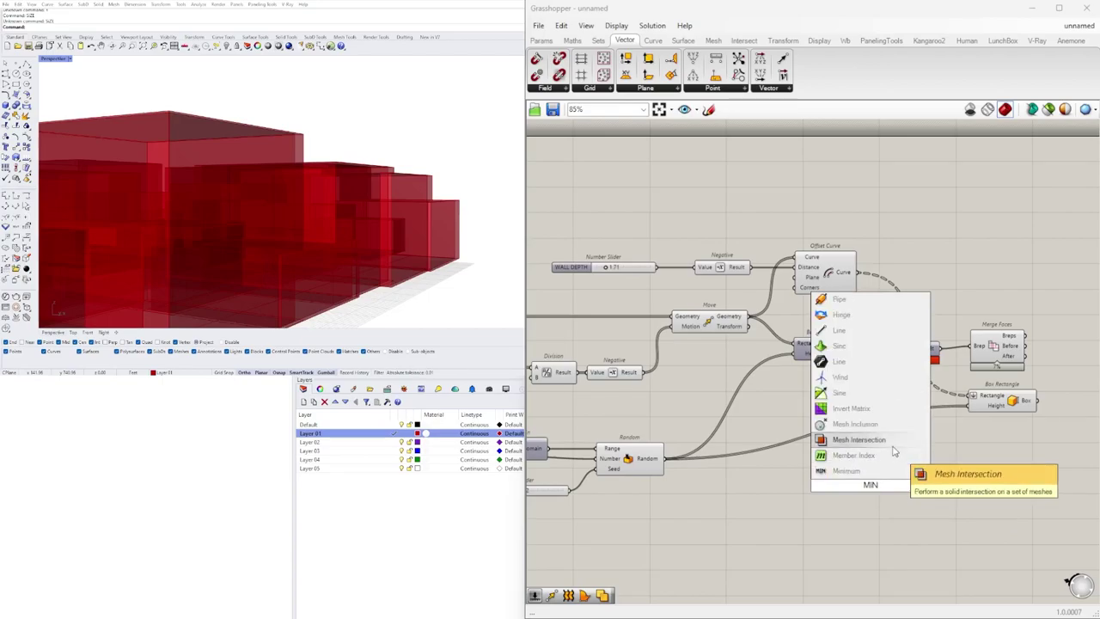
key(Escape)
Step: Add a Subtraction component and place it just beyond Random's output, below the height wires
double_click(918, 488)
text(-)
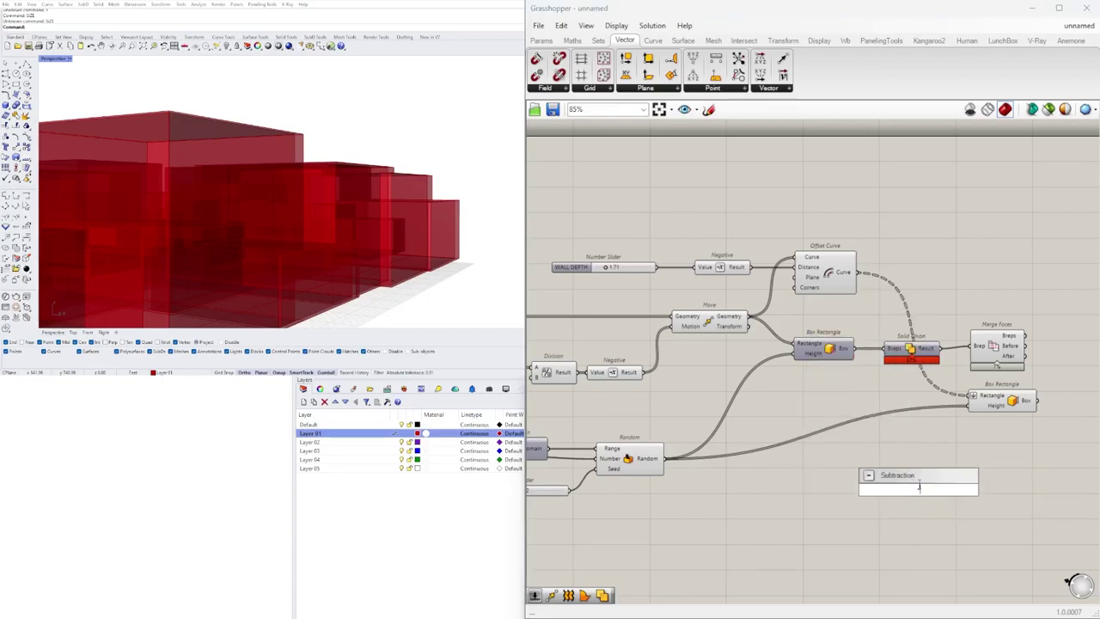
click(917, 484)
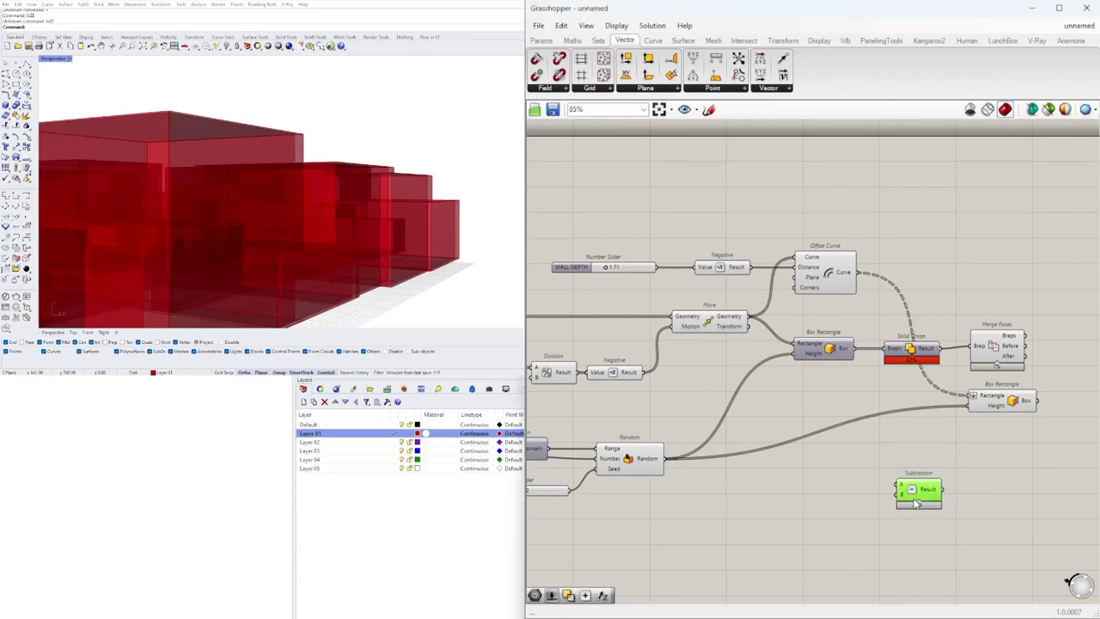
drag(918, 504, 819, 501)
Step: Check the WALL DEPTH slider and the list of values output by Random
mouse_move(652, 464)
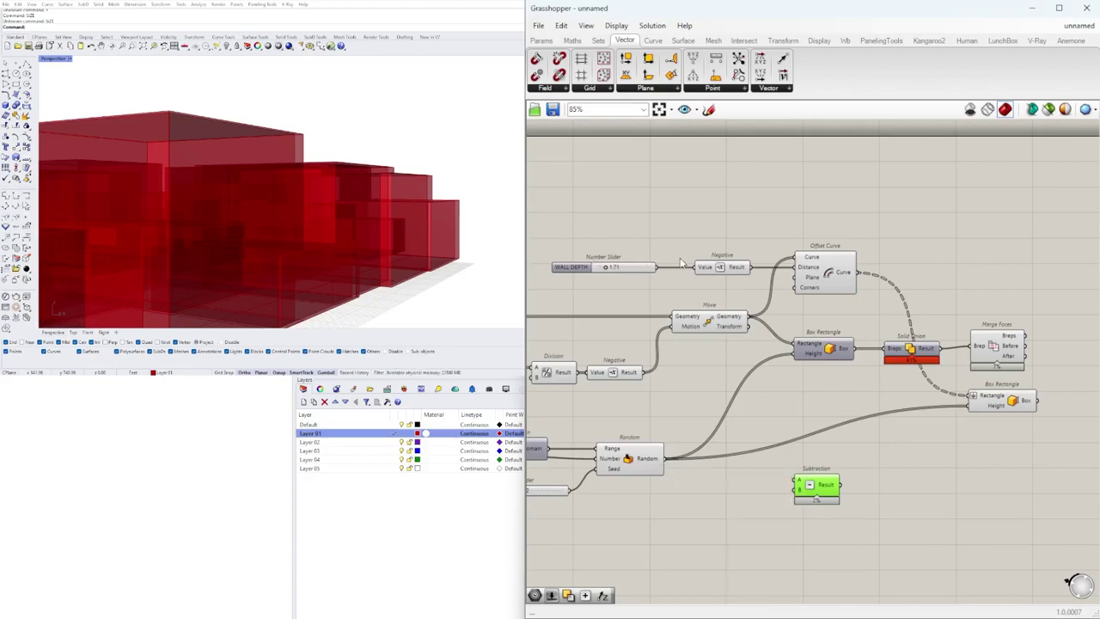
click(642, 269)
click(643, 467)
mouse_move(649, 466)
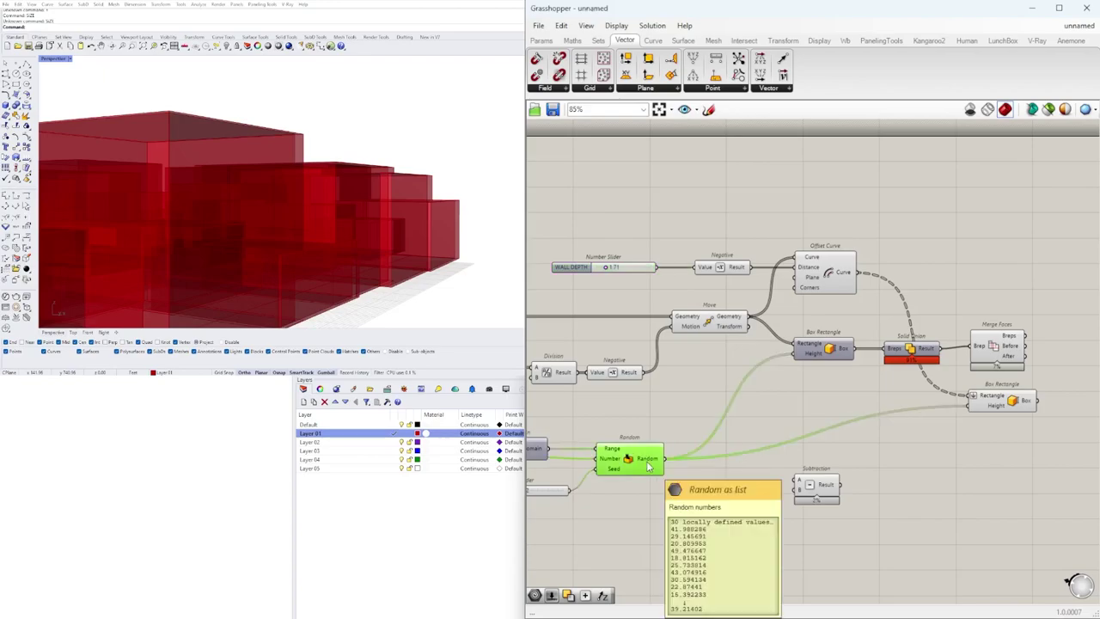
Step: Inspect the NUMBER OF POINTS slider's links to the Random components and the list of values output by the height Random
right_drag(649, 465, 1048, 421)
scroll(1048, 421, down, 1)
right_drag(655, 244, 898, 236)
click(759, 272)
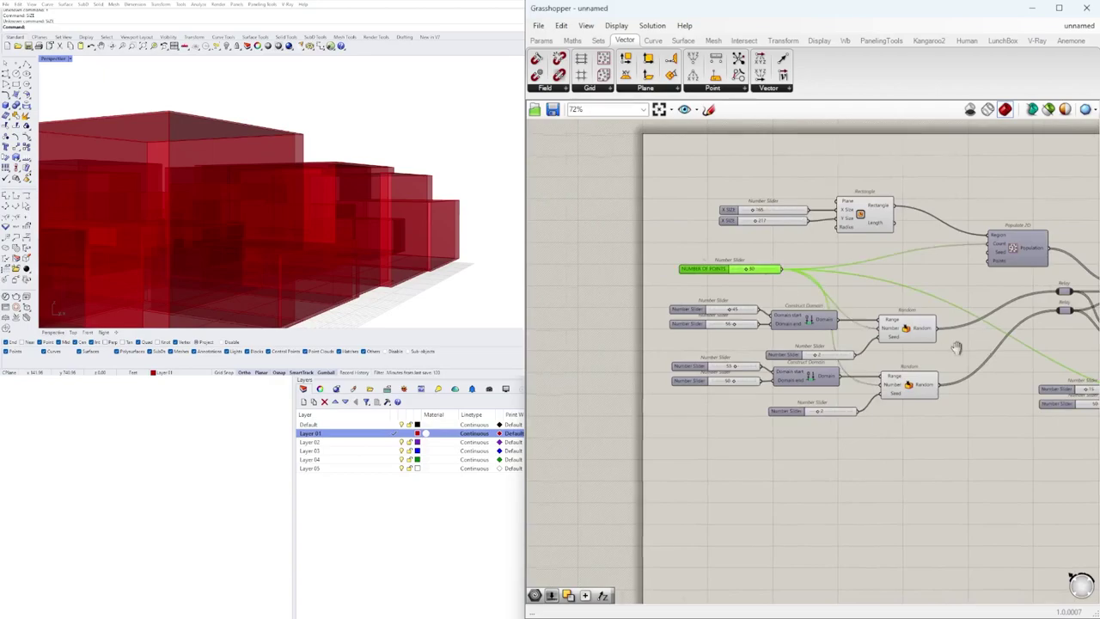
right_drag(972, 346, 655, 347)
scroll(986, 416, up, 5)
mouse_move(941, 412)
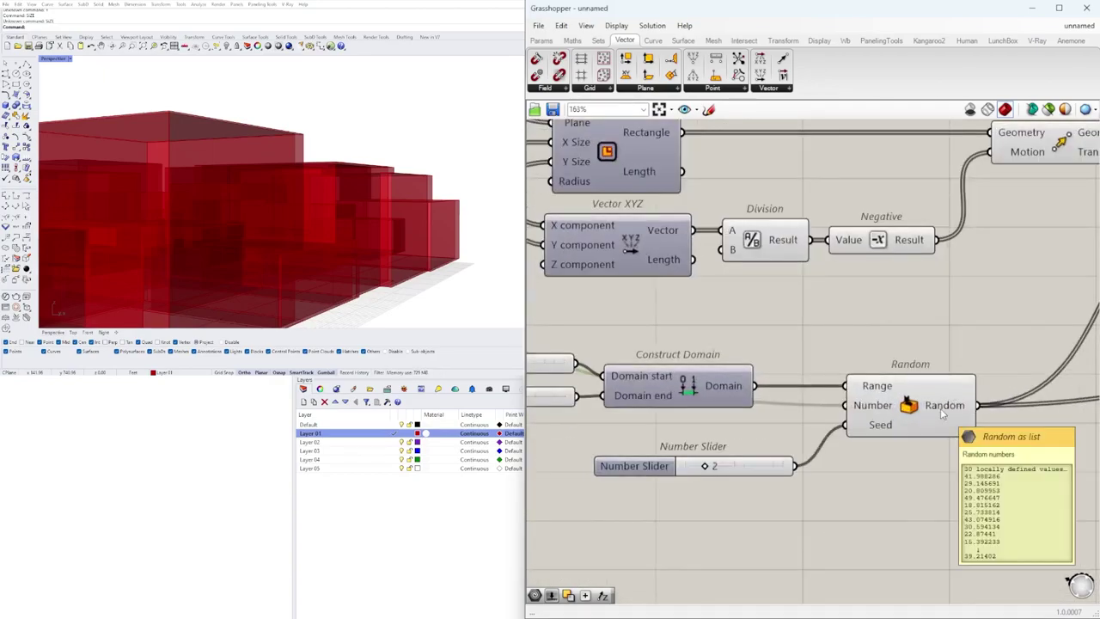
Step: Connect the height Random's output to input A of the Subtraction component
scroll(940, 409, down, 3)
right_drag(939, 411, 750, 409)
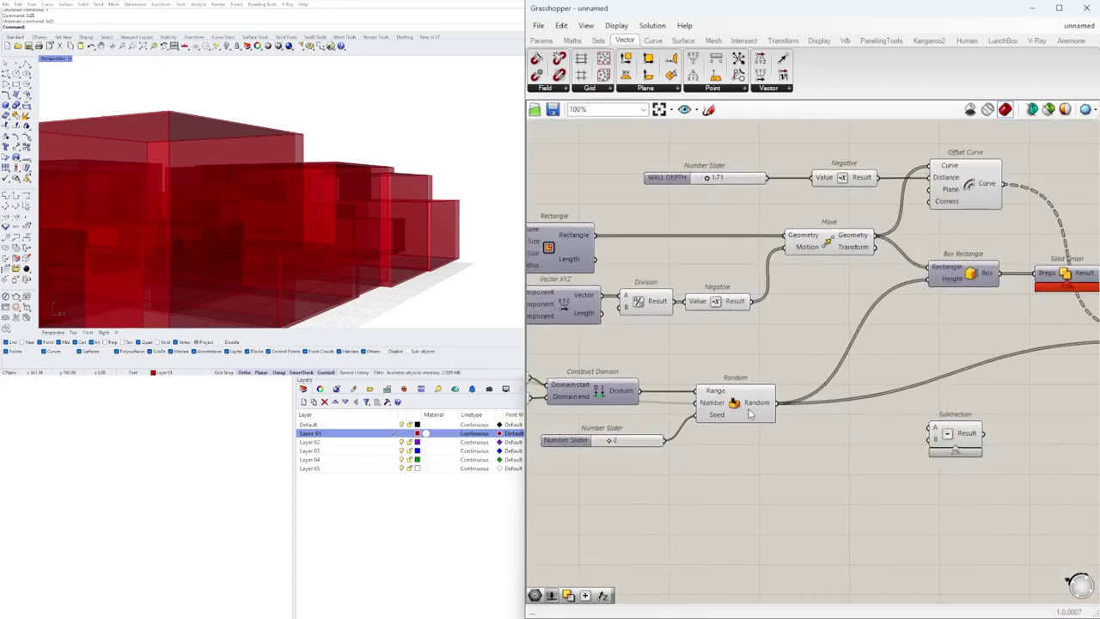
drag(783, 409, 931, 440)
scroll(930, 439, up, 2)
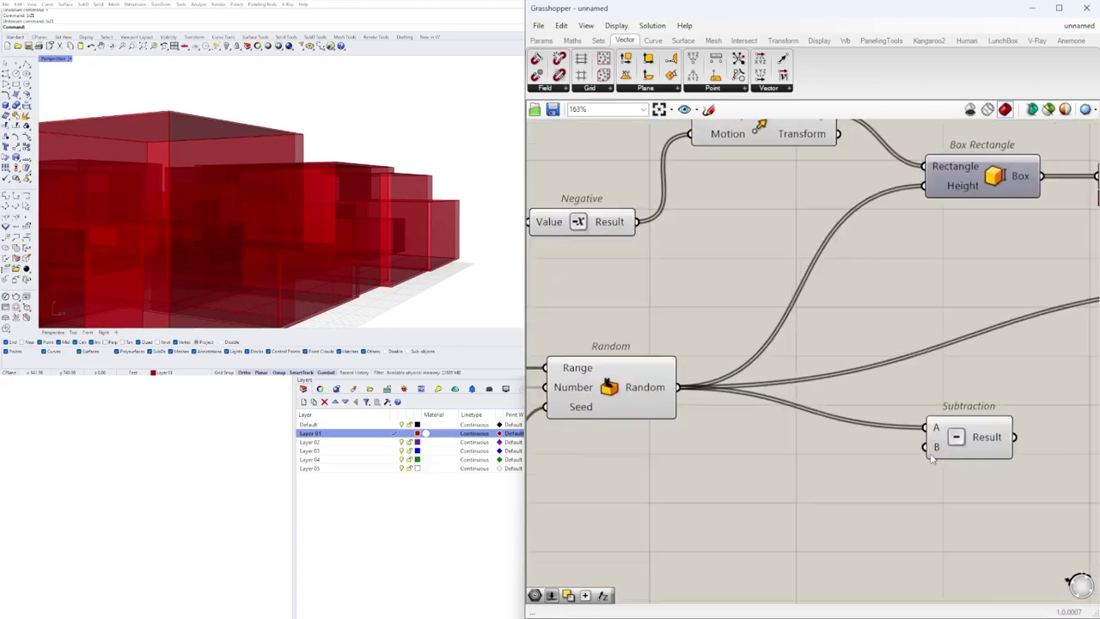
double_click(850, 497)
key(Escape)
Step: Copy the WALL DEPTH slider to just before Subtraction and rename the copy ROOF DEPTH
scroll(781, 290, down, 3)
alt+drag(741, 231, 826, 457)
scroll(876, 463, up, 3)
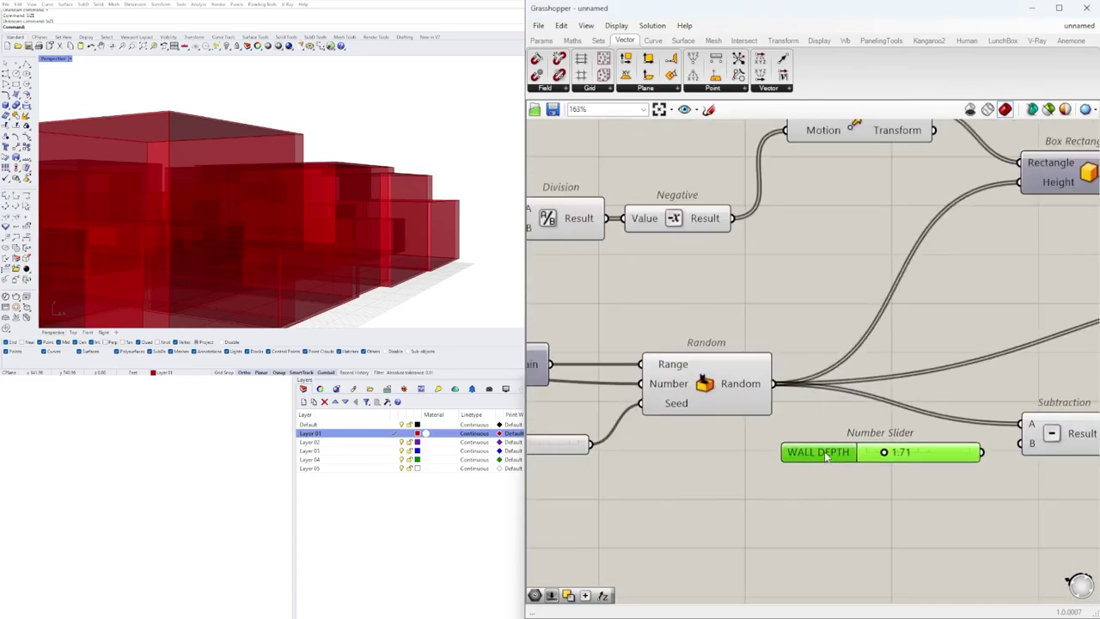
right_click(826, 456)
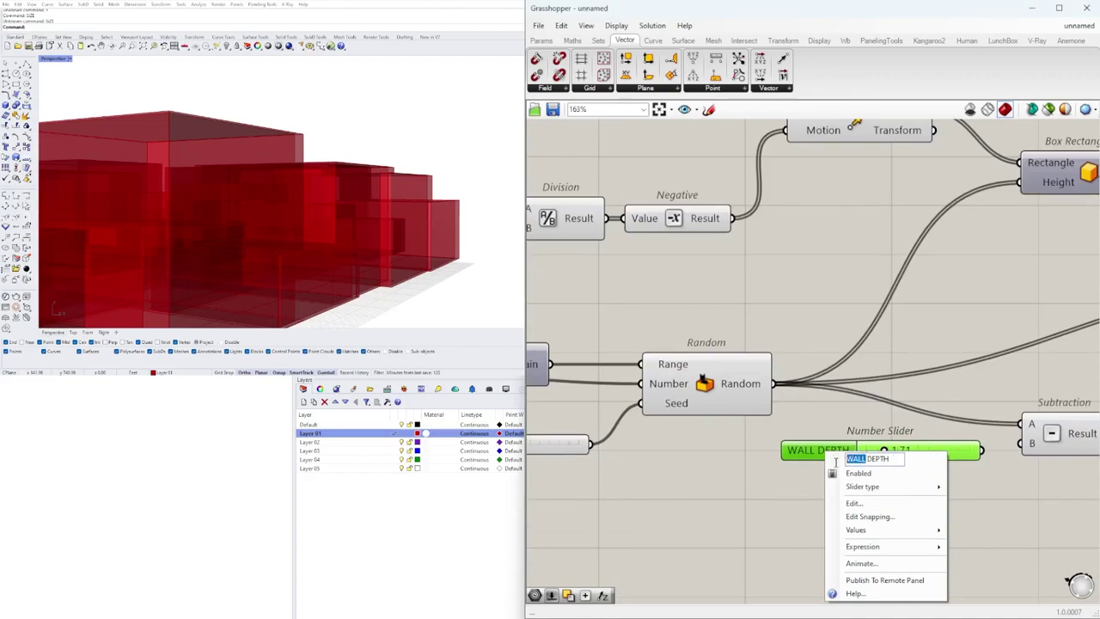
text(ROO)
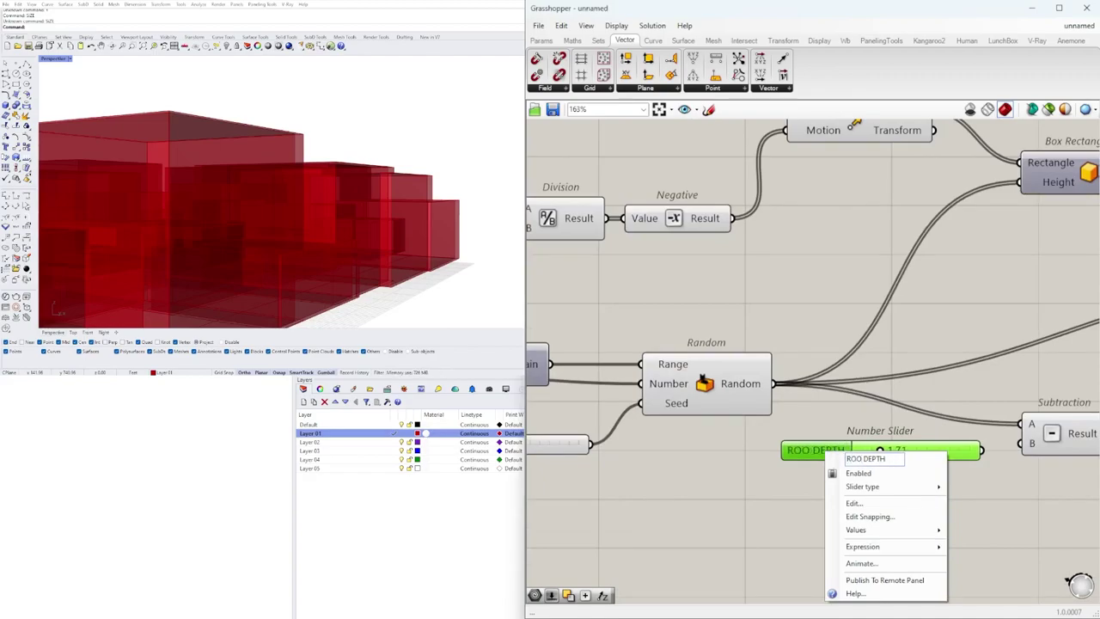
text(F)
key(Return)
Step: Set the ROOF DEPTH slider to 2.00, connect it to Subtraction's input B, and check the resulting list
scroll(922, 332, down, 2)
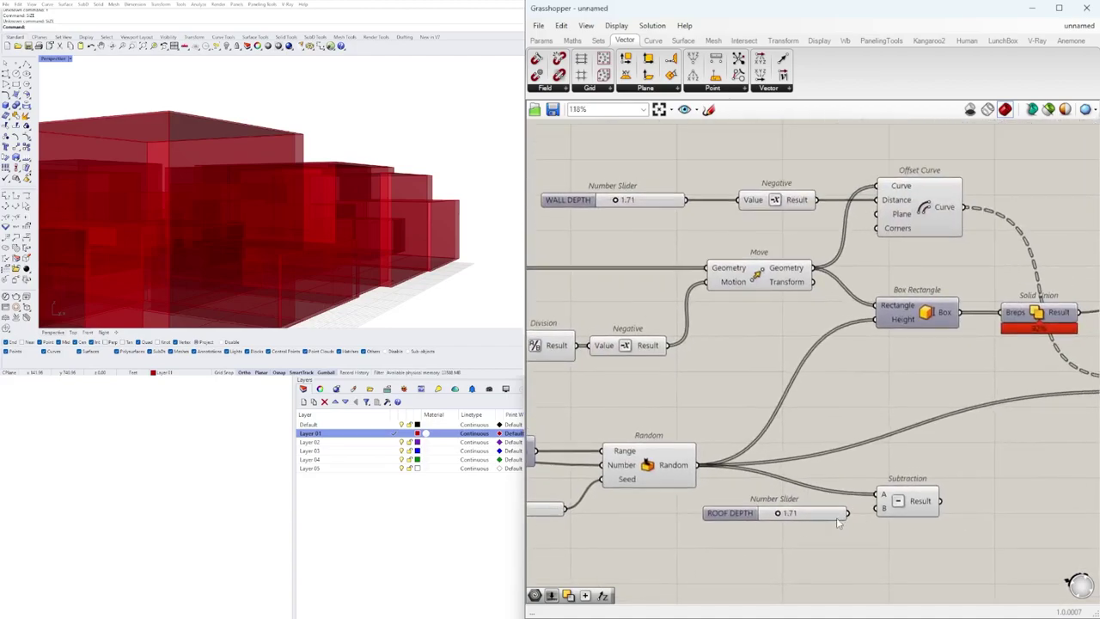
scroll(793, 520, up, 1)
double_click(793, 515)
text(2)
key(Return)
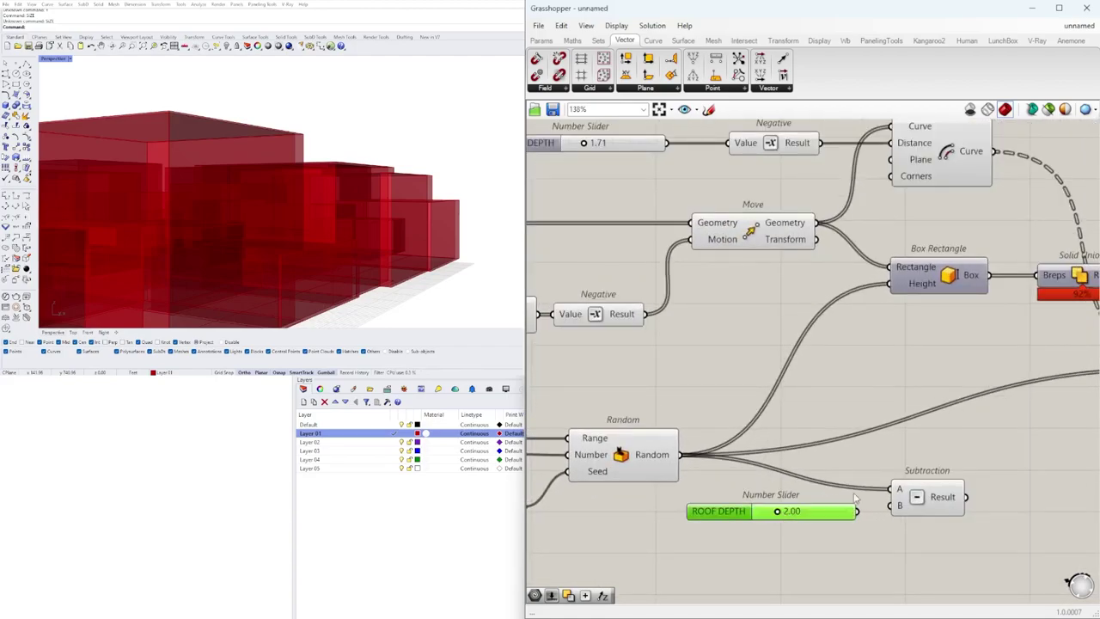
mouse_move(856, 510)
mouse_down()
mouse_move(894, 504)
mouse_move(845, 511)
mouse_up()
scroll(909, 494, down, 3)
scroll(909, 494, up, 2)
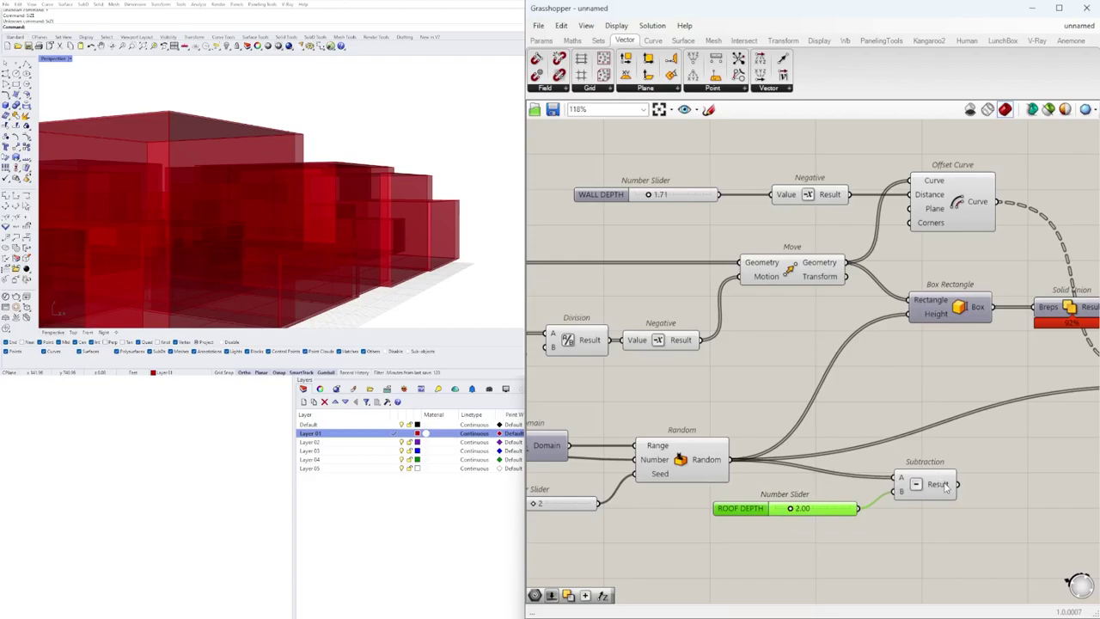
mouse_move(945, 486)
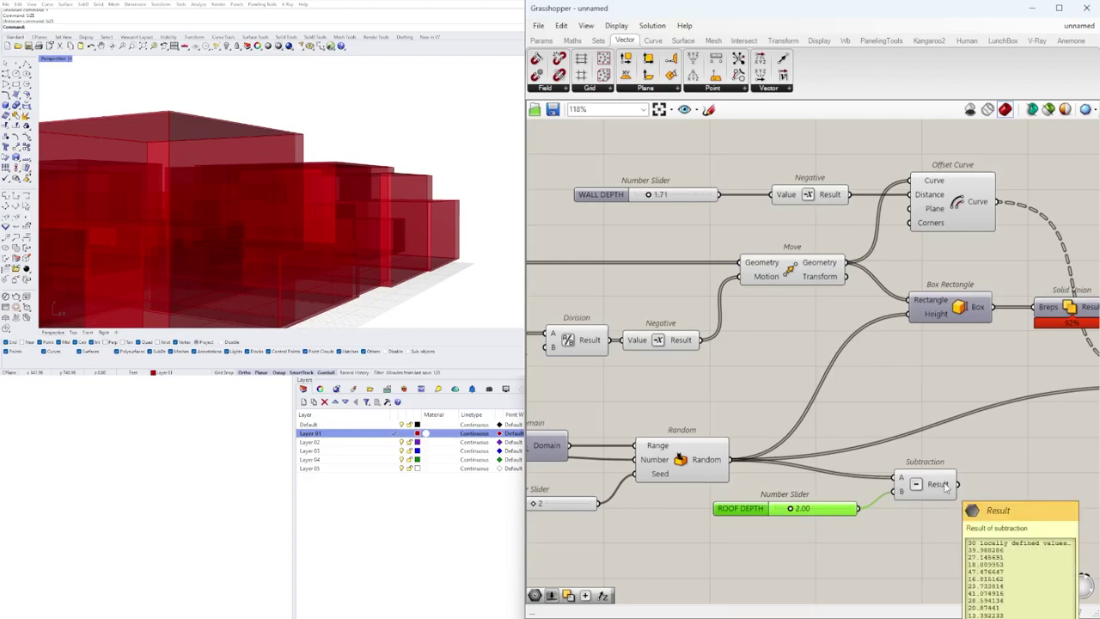
mouse_move(717, 469)
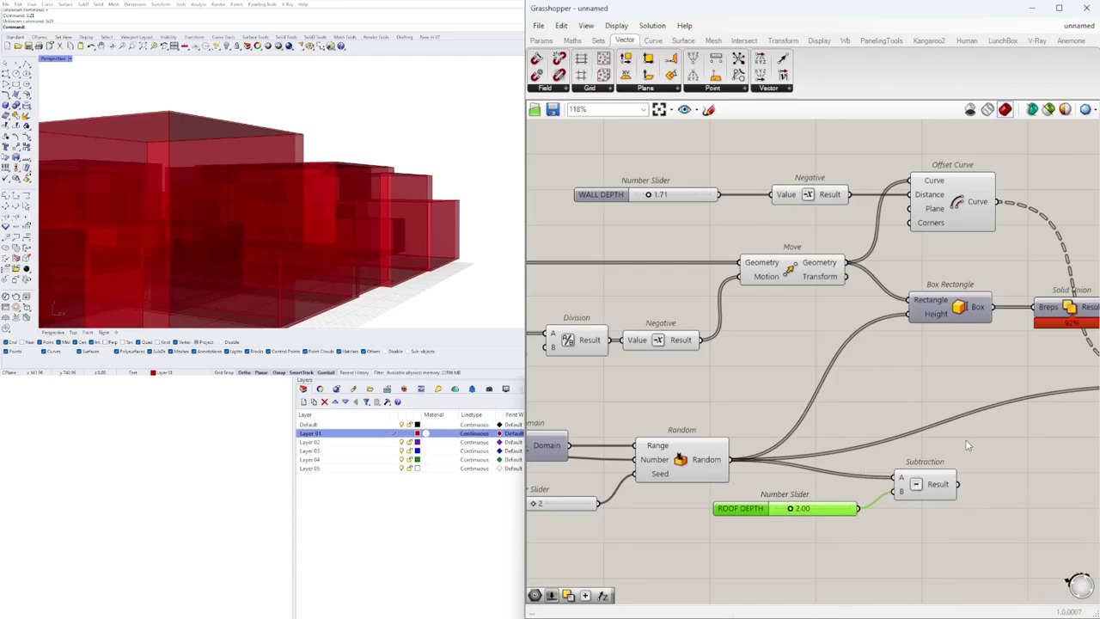
Step: Connect Subtraction's result to the Height input of the copied Box Rectangle and select that component to highlight its boxes
scroll(967, 443, down, 4)
scroll(982, 476, up, 3)
right_drag(982, 476, 916, 432)
drag(876, 461, 782, 422)
right_drag(854, 423, 777, 432)
click(782, 447)
drag(808, 421, 977, 344)
click(1000, 341)
Step: Set the ROOF DEPTH slider to 4.35 while viewing the gap above the inner boxes
right_drag(266, 142, 280, 167)
scroll(636, 440, up, 5)
drag(748, 448, 776, 447)
double_click(776, 447)
text(3)
key(Escape)
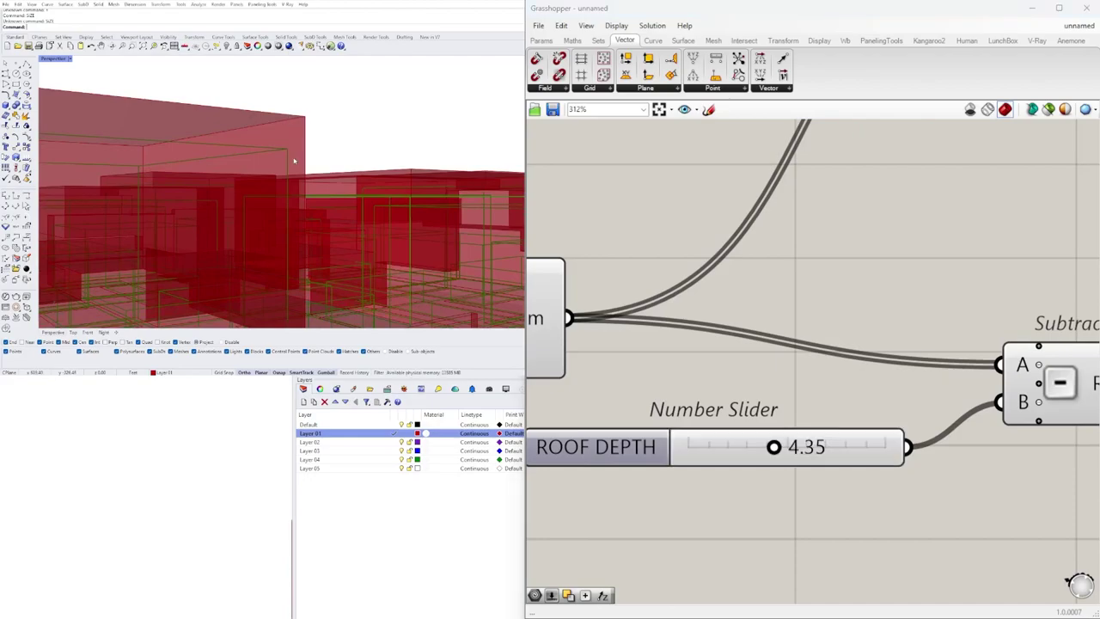
Step: Set the WALL DEPTH slider to 1.5
scroll(900, 277, down, 4)
right_drag(732, 318, 903, 376)
scroll(842, 275, down, 1)
right_drag(842, 275, 840, 344)
scroll(850, 176, up, 2)
right_drag(850, 176, 883, 250)
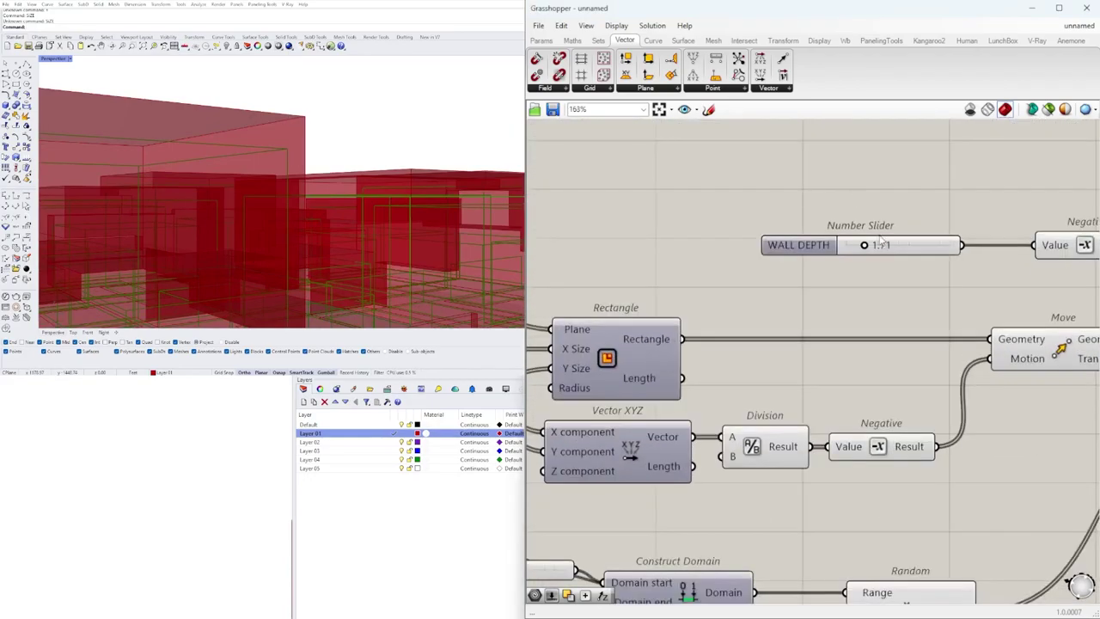
click(882, 250)
double_click(883, 248)
text(1.5)
key(Return)
Step: Move the ROOF DEPTH slider and Subtraction component together so they sit closer beneath Random
scroll(698, 282, down, 3)
mouse_move(865, 316)
right_down()
mouse_move(698, 282)
mouse_move(744, 219)
right_up()
right_drag(957, 364, 688, 402)
right_drag(743, 469, 903, 458)
drag(903, 472, 736, 415)
scroll(806, 412, up, 3)
drag(860, 420, 775, 449)
scroll(777, 451, down, 4)
right_drag(966, 457, 842, 474)
click(842, 474)
Step: Inspect the inner boxes across the whole model and move the copied Box Rectangle slightly further below Merge Faces
click(868, 392)
right_drag(369, 162, 309, 184)
scroll(351, 164, down, 5)
scroll(904, 395, up, 3)
drag(876, 397, 880, 440)
Step: Add a Solid Union component after the copied Box Rectangle and connect its Box output to Breps
double_click(974, 421)
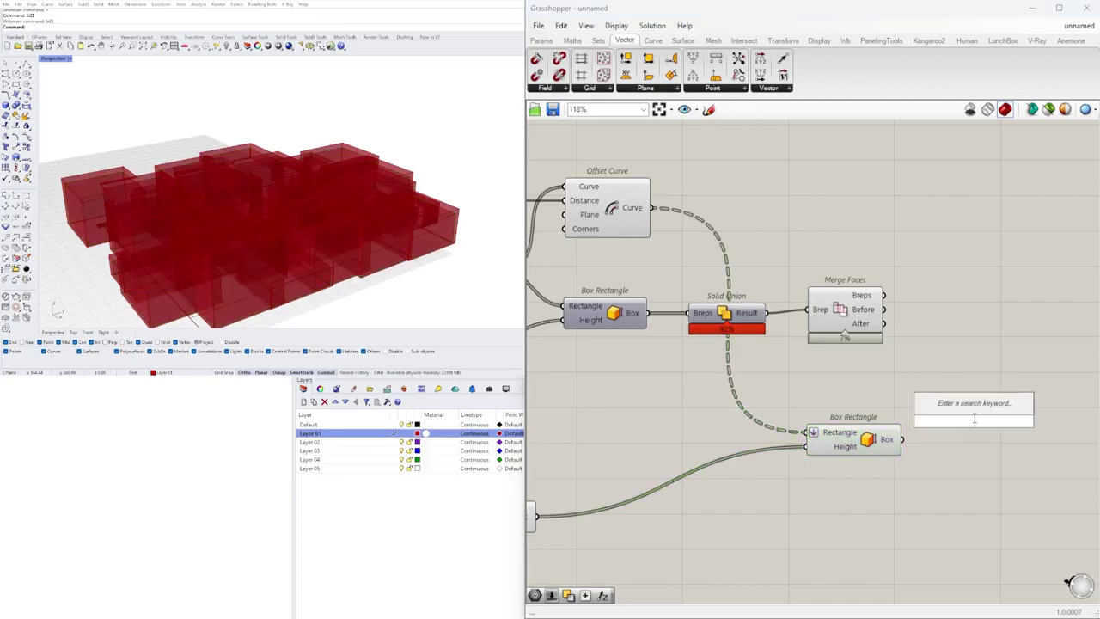
text(UNION)
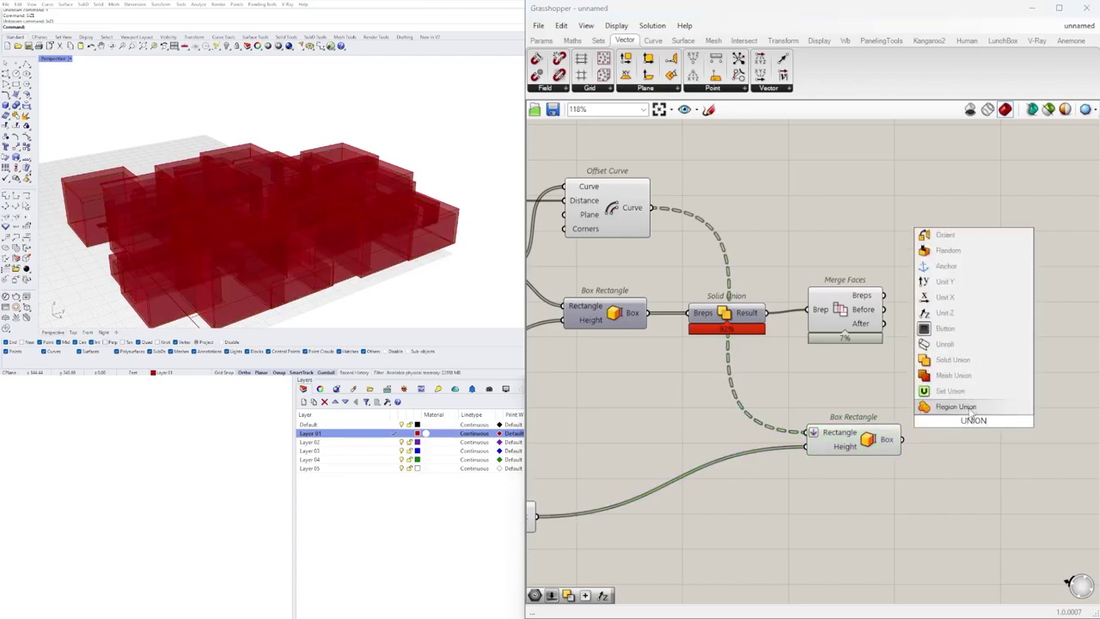
click(952, 359)
drag(901, 439, 937, 443)
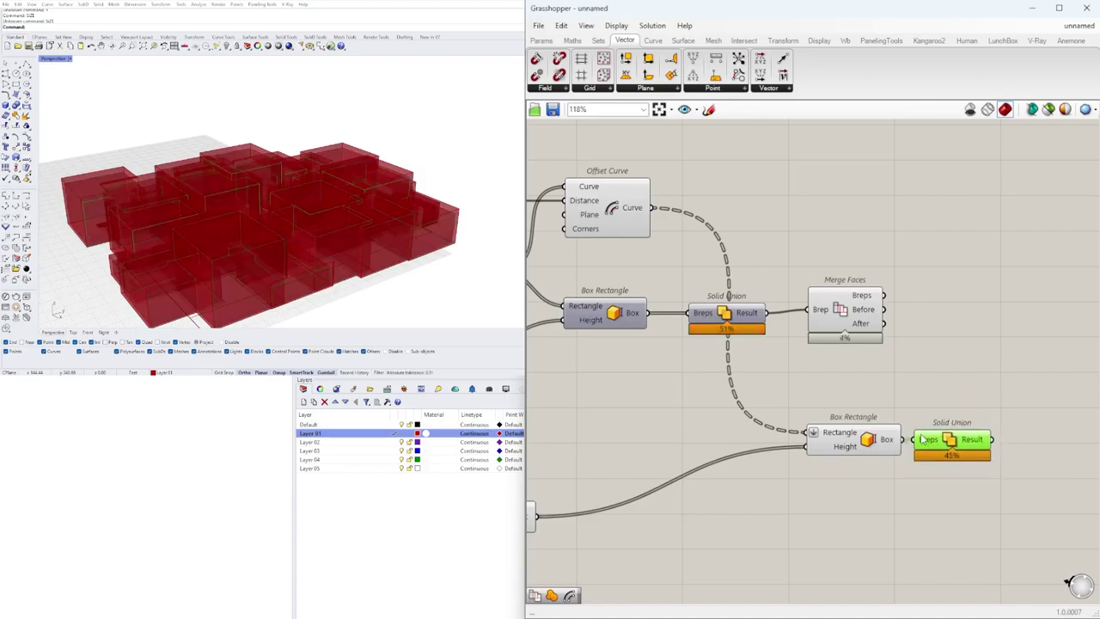
scroll(924, 442, down, 1)
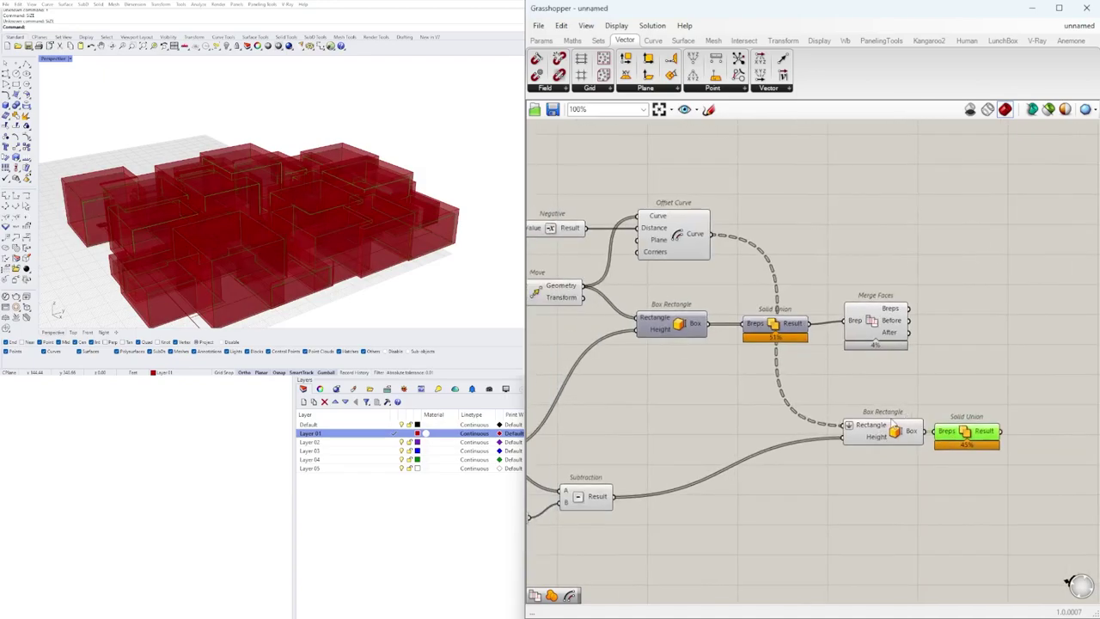
right_drag(893, 421, 837, 425)
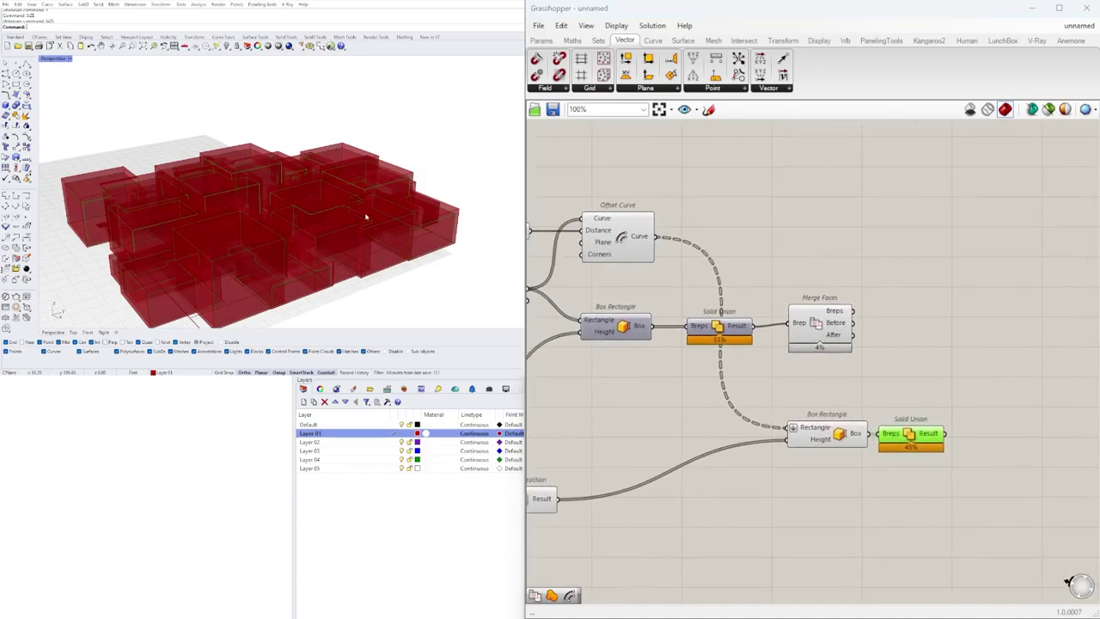
Step: Turn off the preview of the copied Box Rectangle and move the new Solid Union slightly above its row
click(825, 439)
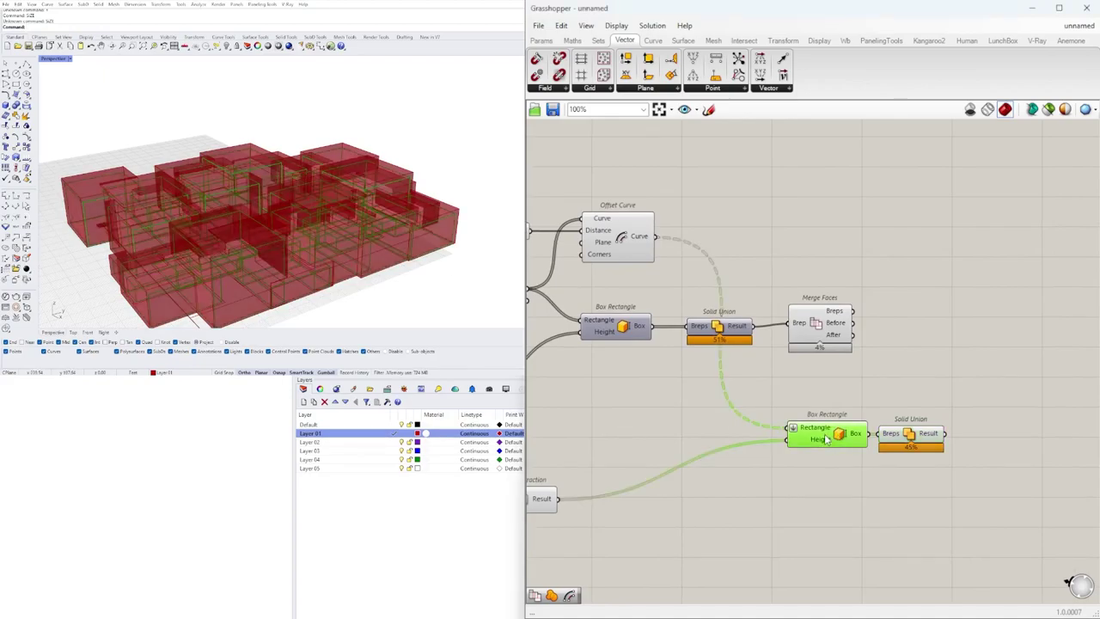
drag(823, 470, 790, 407)
right_click(835, 410)
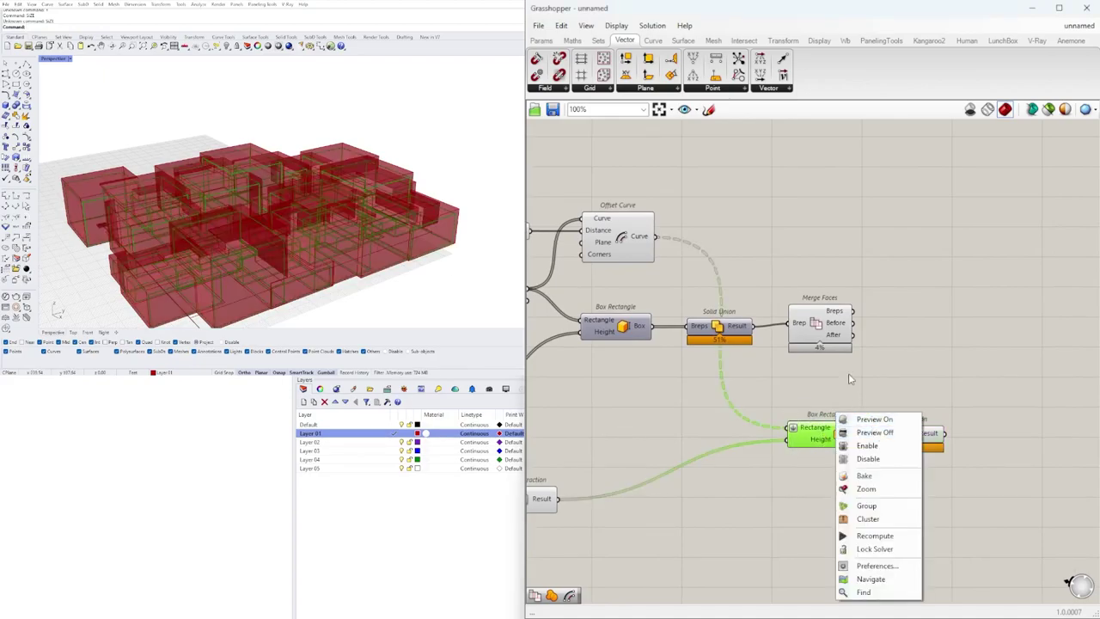
click(848, 376)
right_click(839, 437)
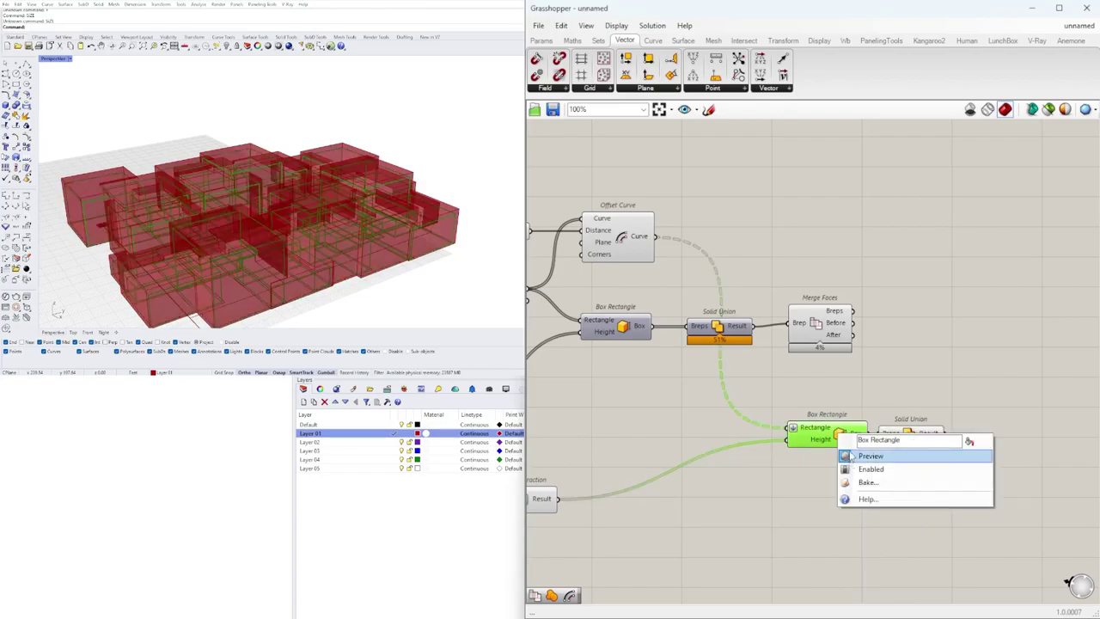
click(868, 456)
drag(901, 439, 911, 417)
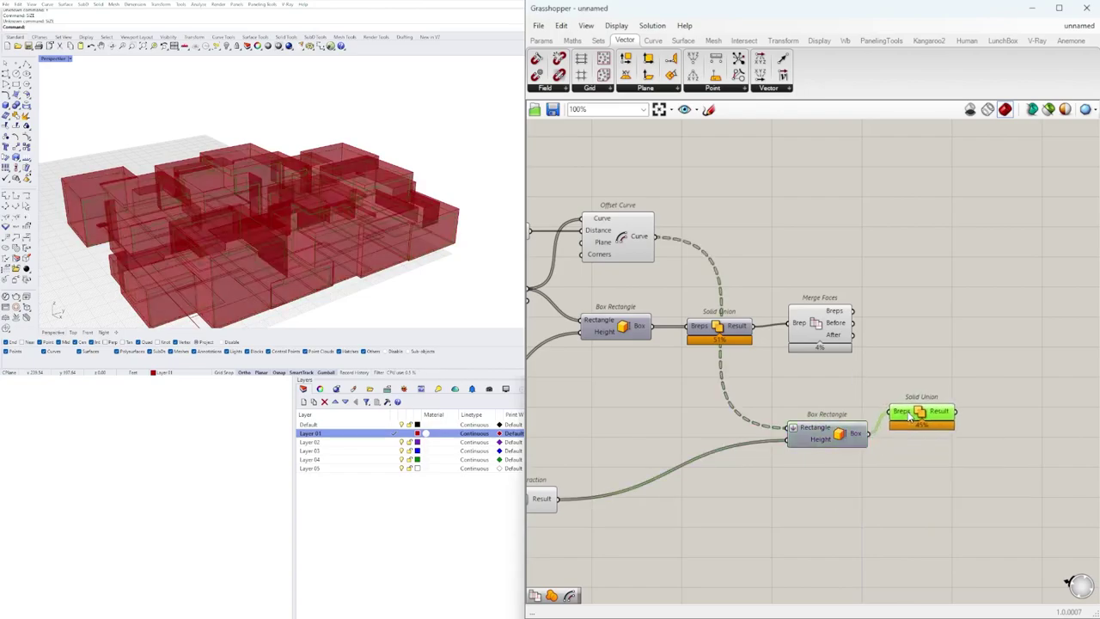
right_drag(885, 368, 914, 358)
Step: Compare the merged outer volume with the inner union, and add a Solid Difference component beyond both branches
click(853, 303)
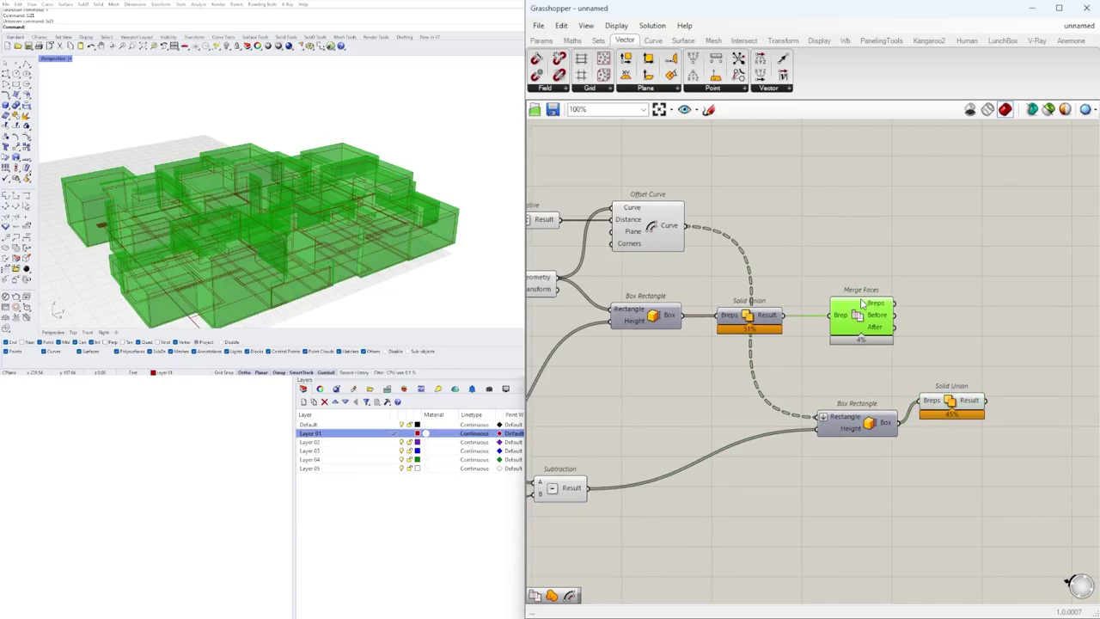
click(949, 405)
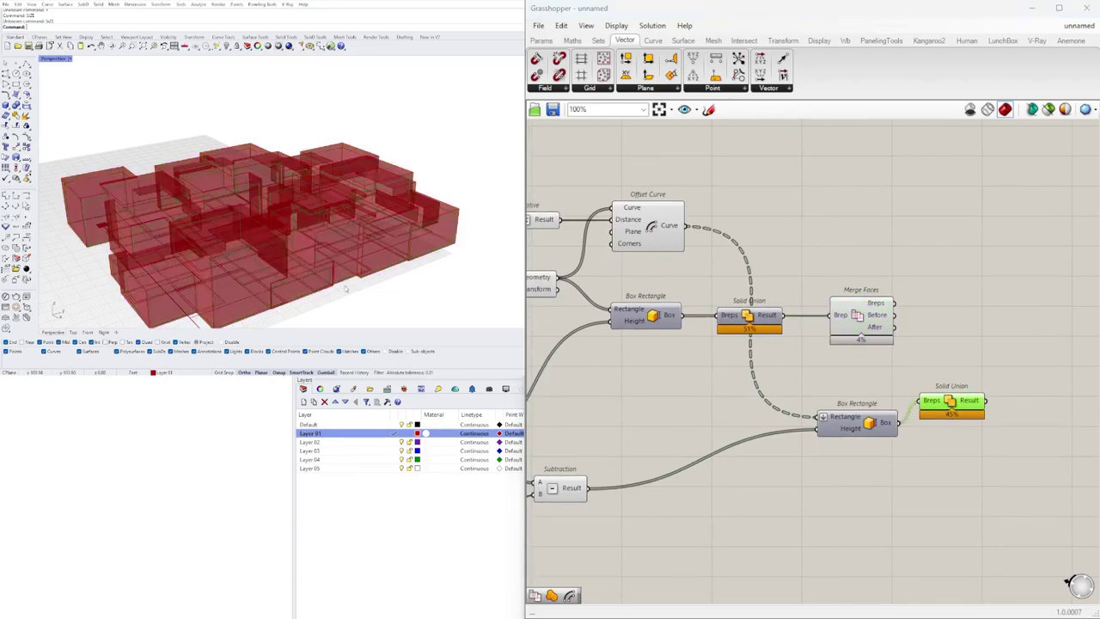
scroll(343, 288, up, 5)
scroll(324, 282, down, 8)
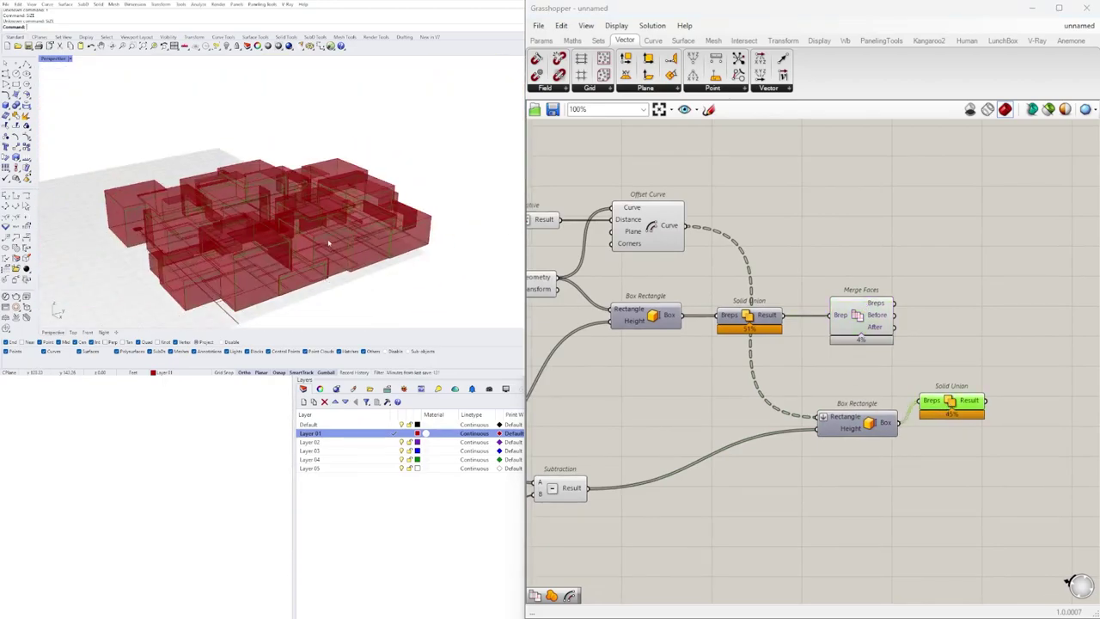
double_click(951, 323)
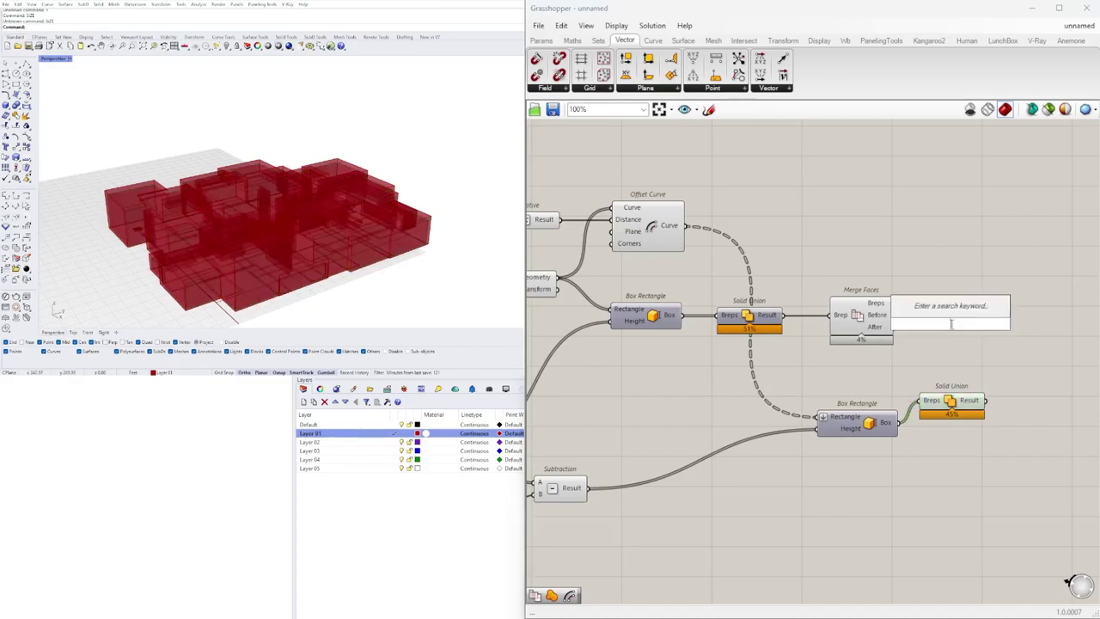
text(DIF)
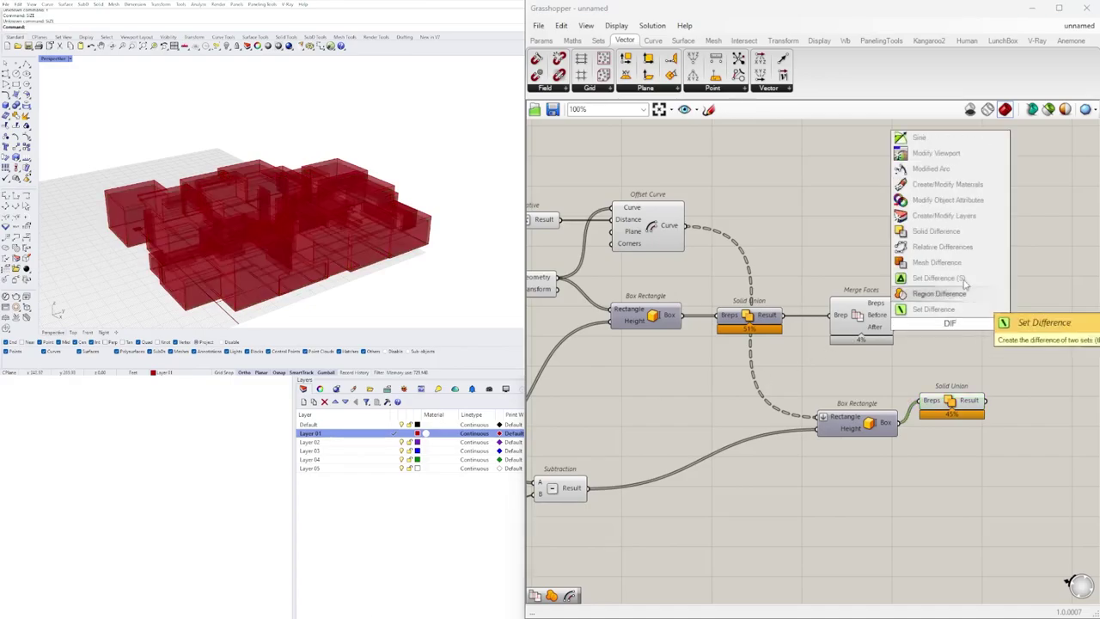
click(936, 236)
drag(951, 327, 1056, 344)
right_drag(1015, 375, 936, 389)
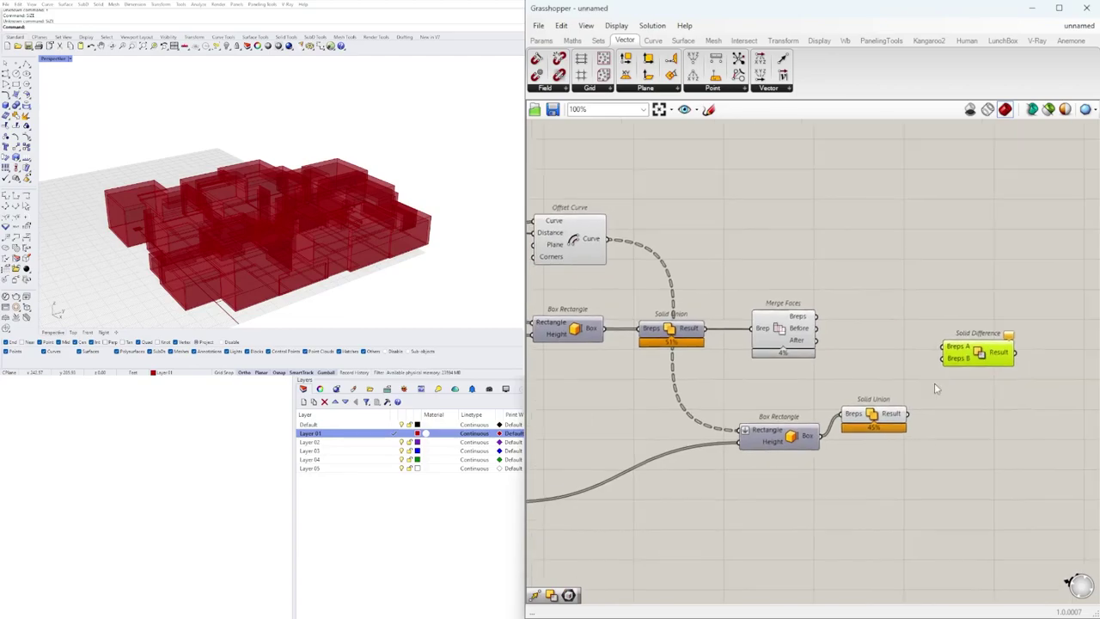
Step: Connect Merge Faces' Breps to Solid Difference's Breps A and the inner Solid Union's result to Breps B
click(783, 330)
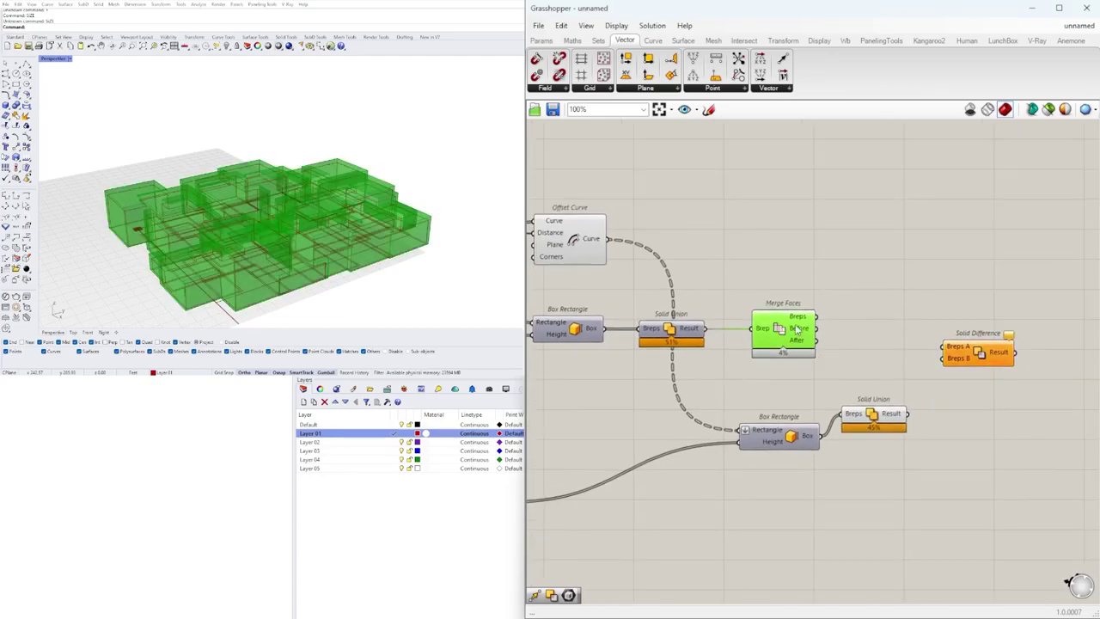
drag(814, 316, 1014, 322)
drag(885, 416, 884, 438)
drag(972, 494, 796, 389)
click(883, 391)
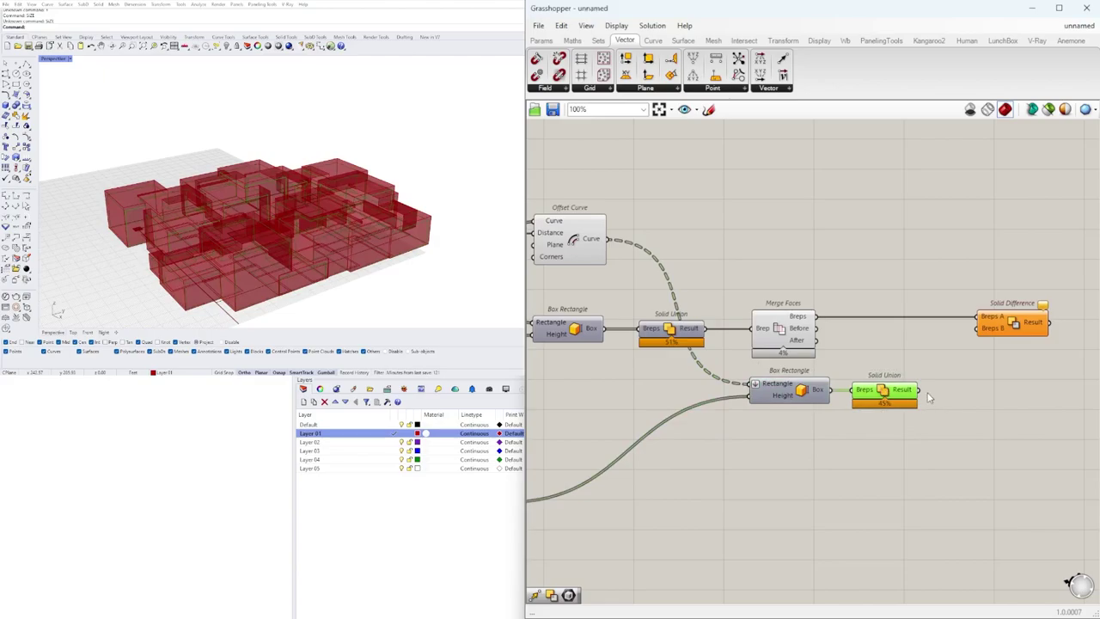
drag(919, 394, 964, 368)
Step: Turn off the preview of Merge Faces, the copied Box Rectangle and the inner Solid Union
drag(891, 482, 761, 311)
middle_click(783, 332)
click(821, 300)
Step: Turn off the preview of the remaining components upstream of Solid Difference, including Move, Offset Curve and the outer union
right_drag(709, 376, 916, 371)
scroll(916, 373, down, 1)
right_drag(900, 457, 849, 400)
click(858, 434)
scroll(863, 457, down, 2)
scroll(851, 472, up, 2)
drag(970, 464, 699, 250)
middle_click(700, 251)
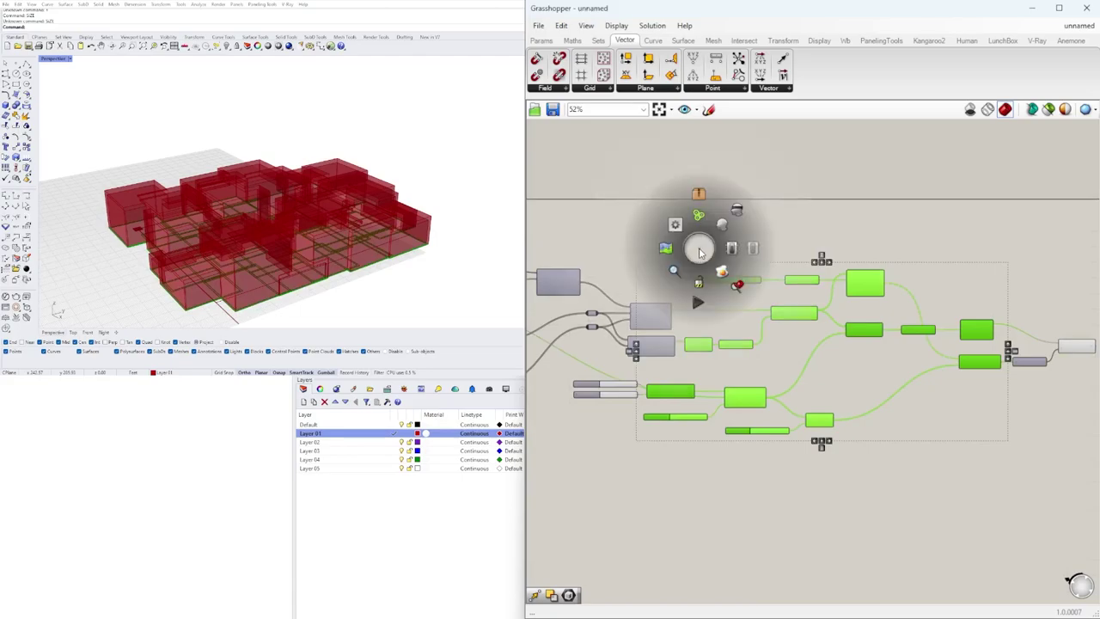
click(738, 213)
click(857, 223)
Step: Bake the Solid Difference result into the Rhino model
right_drag(1096, 319, 897, 311)
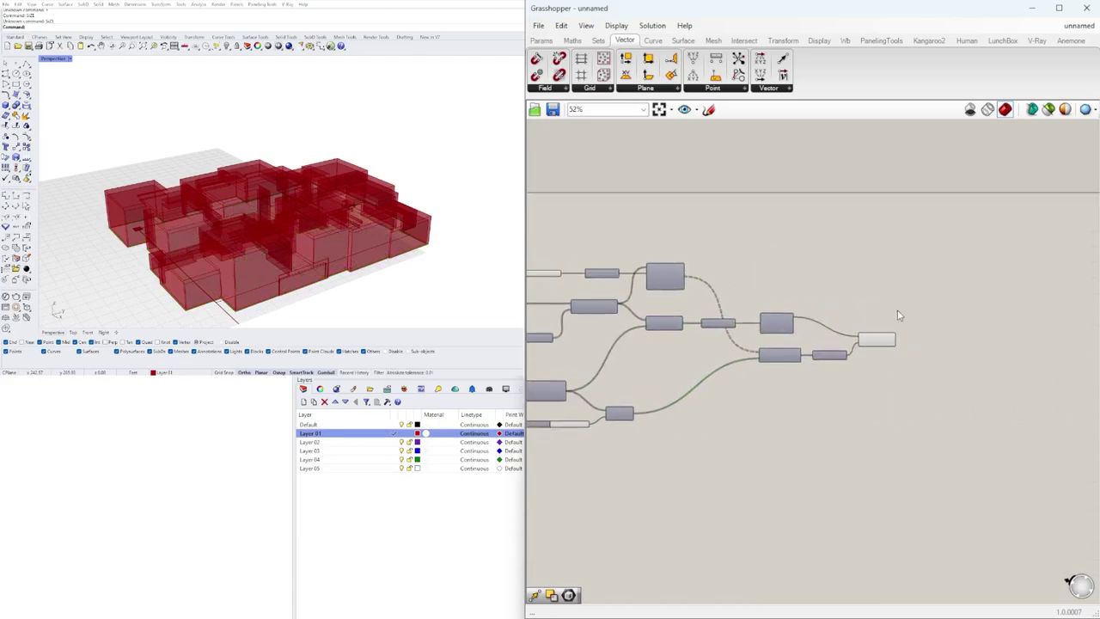
click(869, 344)
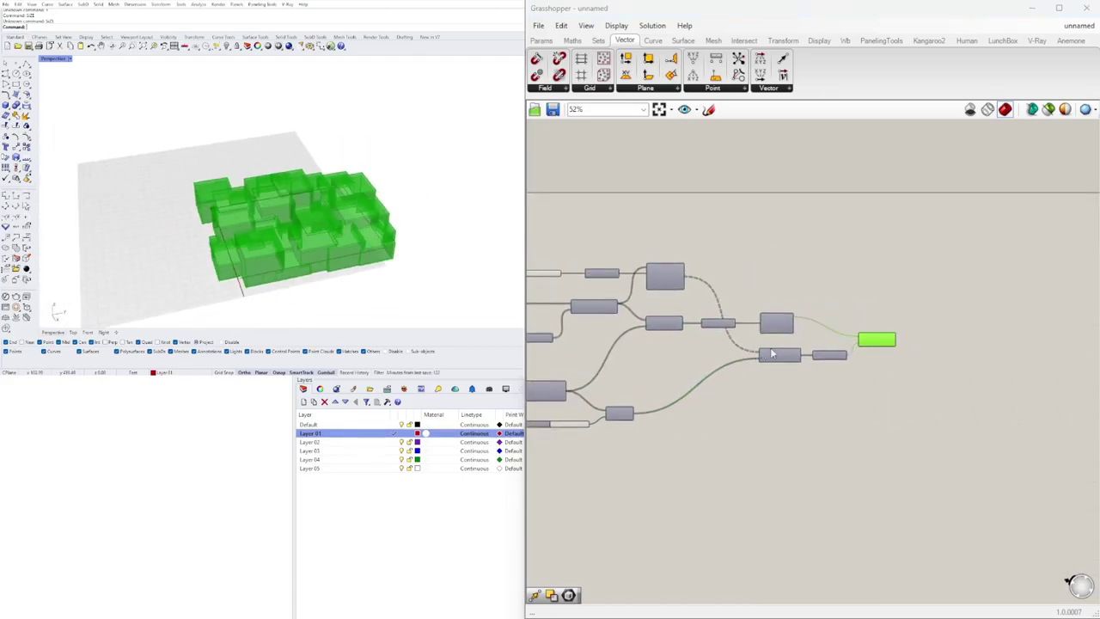
middle_click(878, 343)
click(900, 360)
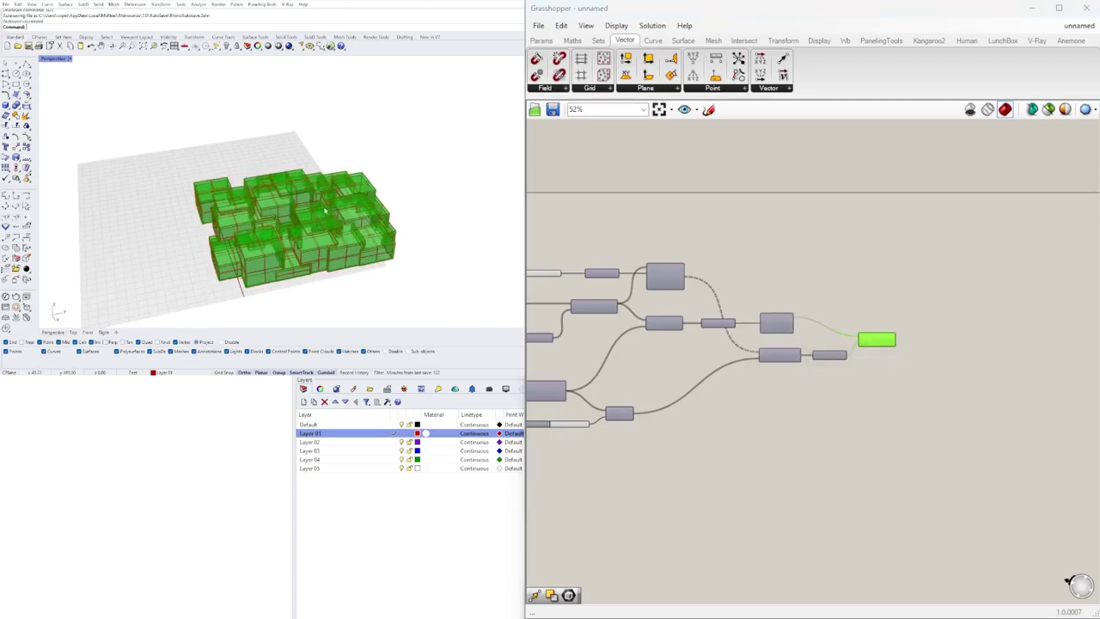
Step: Make Default the current layer and delete the baked pavilion from the Rhino model
click(395, 426)
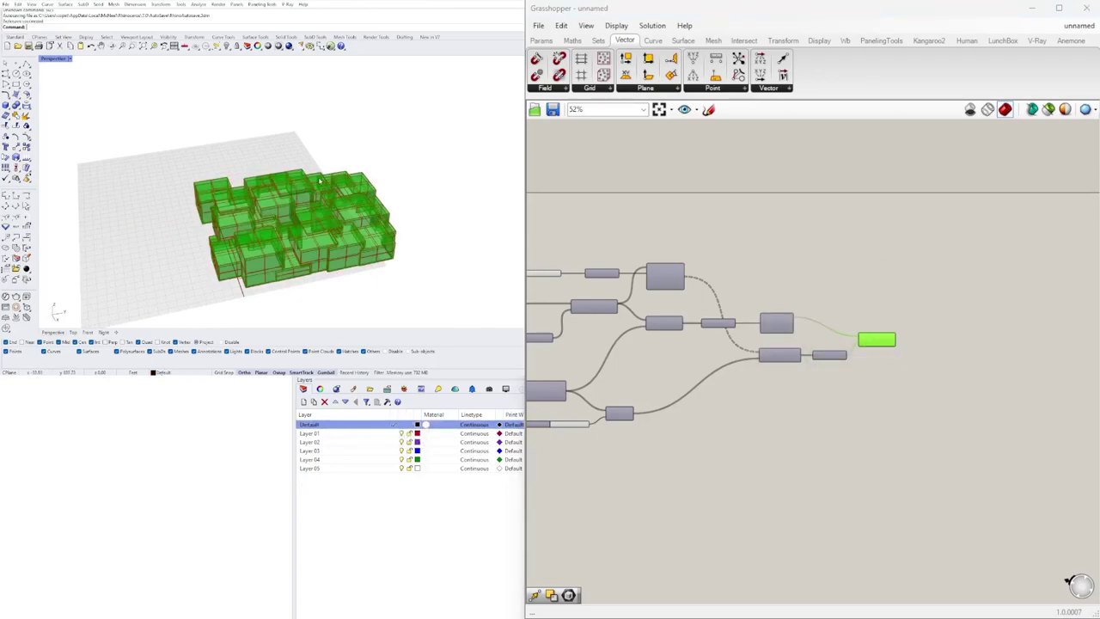
key(ctrl+a)
key(Delete)
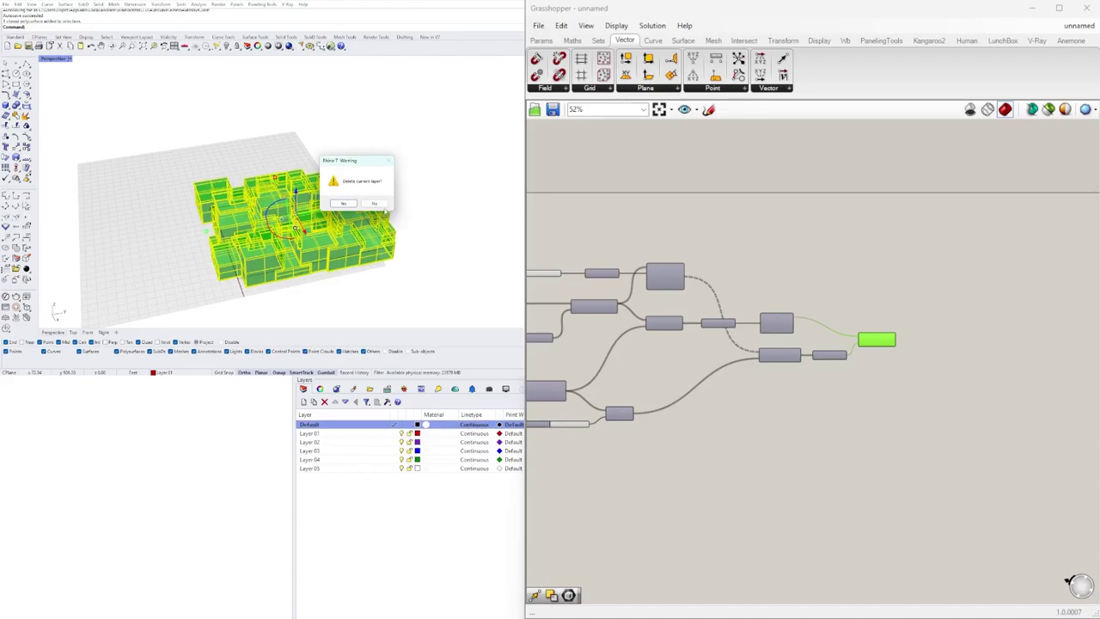
click(375, 203)
key(Delete)
Step: Bake the Solid Difference result again and move the baked pavilion clear of the Grasshopper preview
middle_click(883, 346)
click(902, 363)
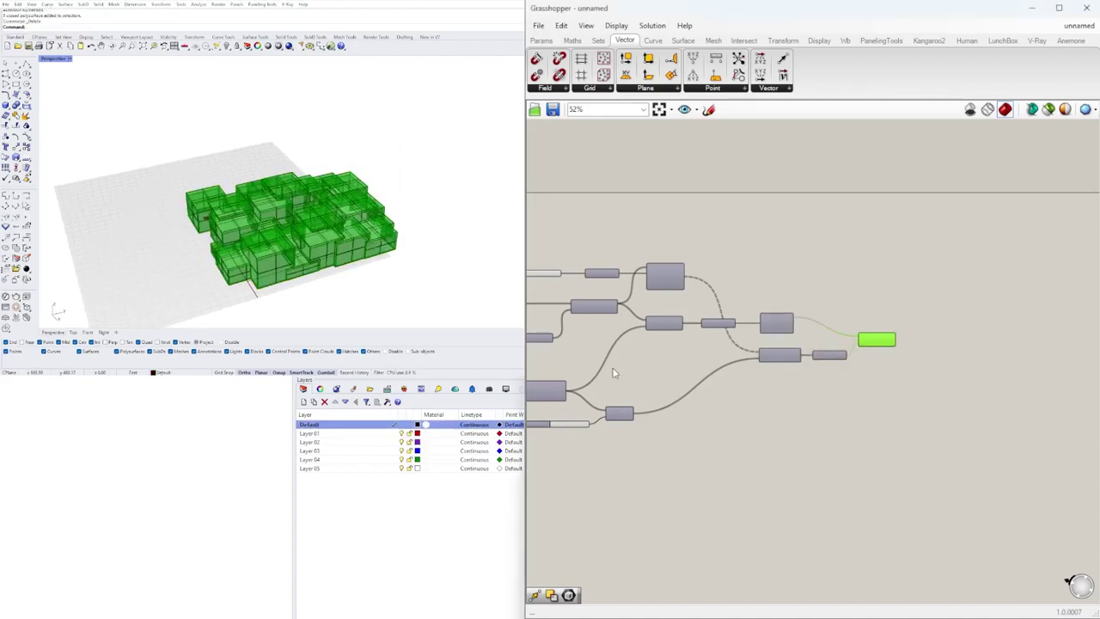
click(374, 210)
right_drag(361, 213, 456, 221)
scroll(331, 220, down, 4)
right_drag(331, 216, 479, 224)
drag(319, 199, 446, 174)
Step: Assign the moved pavilion to the Default layer and set the Perspective viewport to Shaded display
right_click(321, 426)
click(379, 587)
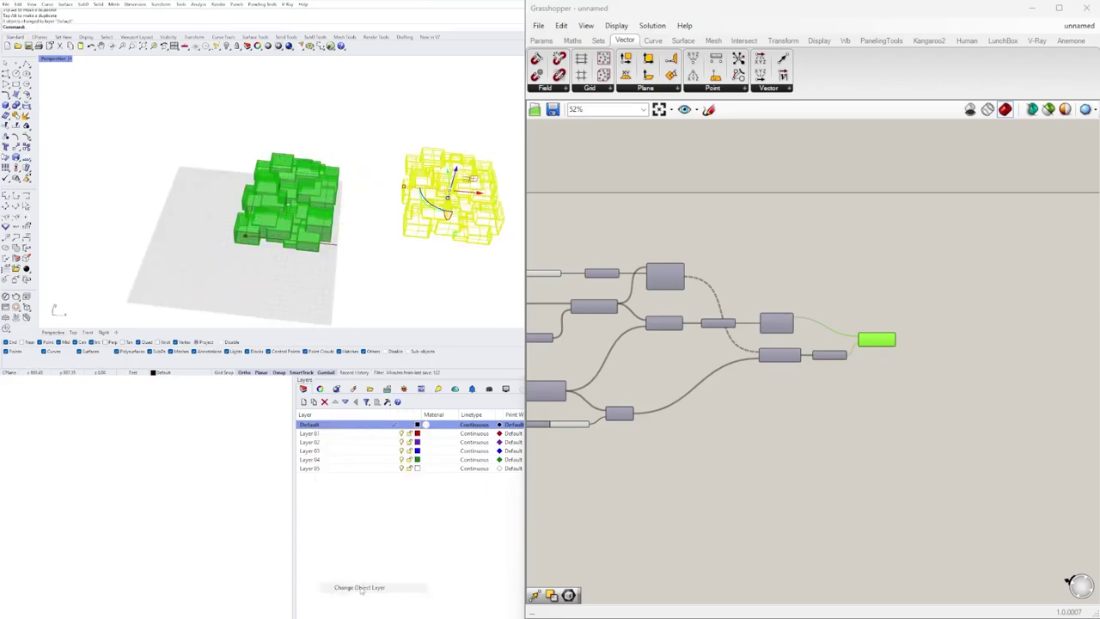
click(69, 59)
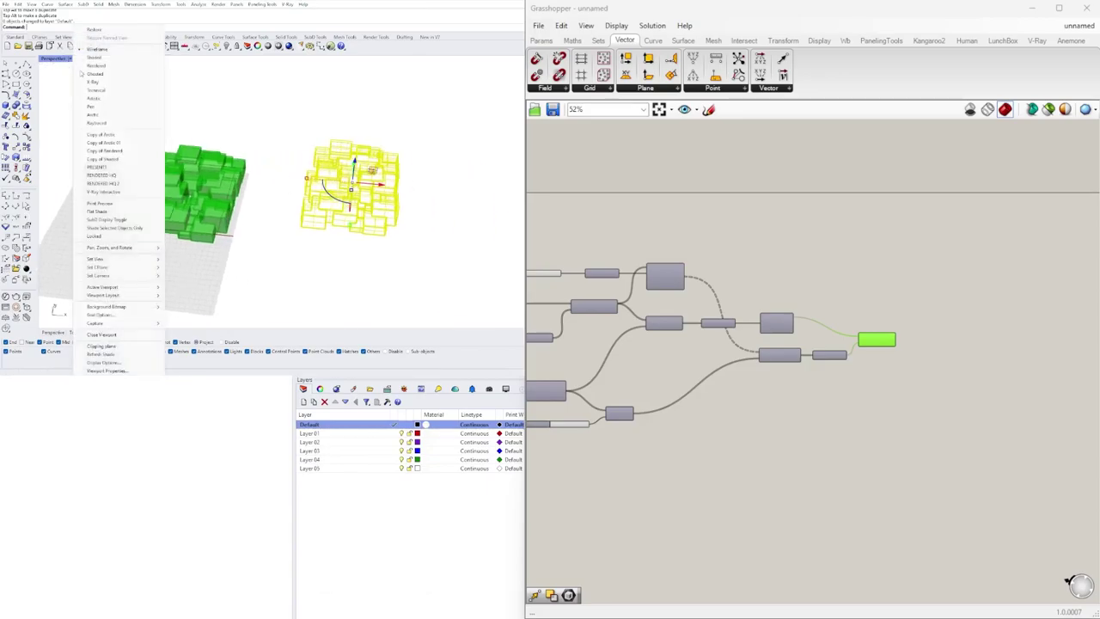
click(94, 57)
Step: Inspect the baked pavilion up close in shaded display, and delete it from the Rhino model
click(439, 169)
scroll(403, 182, up, 5)
mouse_move(400, 189)
right_down()
mouse_move(403, 157)
mouse_move(378, 175)
mouse_move(224, 186)
mouse_move(250, 201)
mouse_move(235, 201)
mouse_move(383, 170)
mouse_move(356, 192)
mouse_move(281, 194)
mouse_move(319, 227)
mouse_move(344, 186)
mouse_move(288, 120)
mouse_move(322, 219)
mouse_move(253, 232)
mouse_move(302, 251)
right_up()
click(320, 227)
key(Delete)
scroll(341, 192, up, 5)
scroll(343, 186, up, 4)
scroll(461, 155, up, 3)
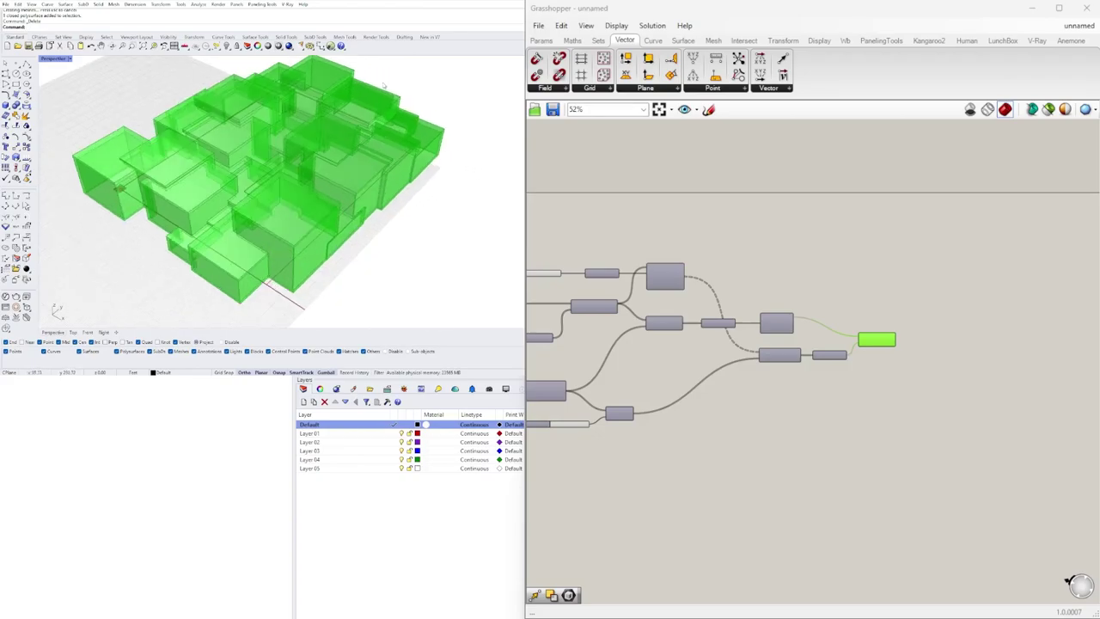
right_drag(344, 225, 370, 180)
Step: Deselect Solid Difference and turn on the preview of the Move component
click(880, 394)
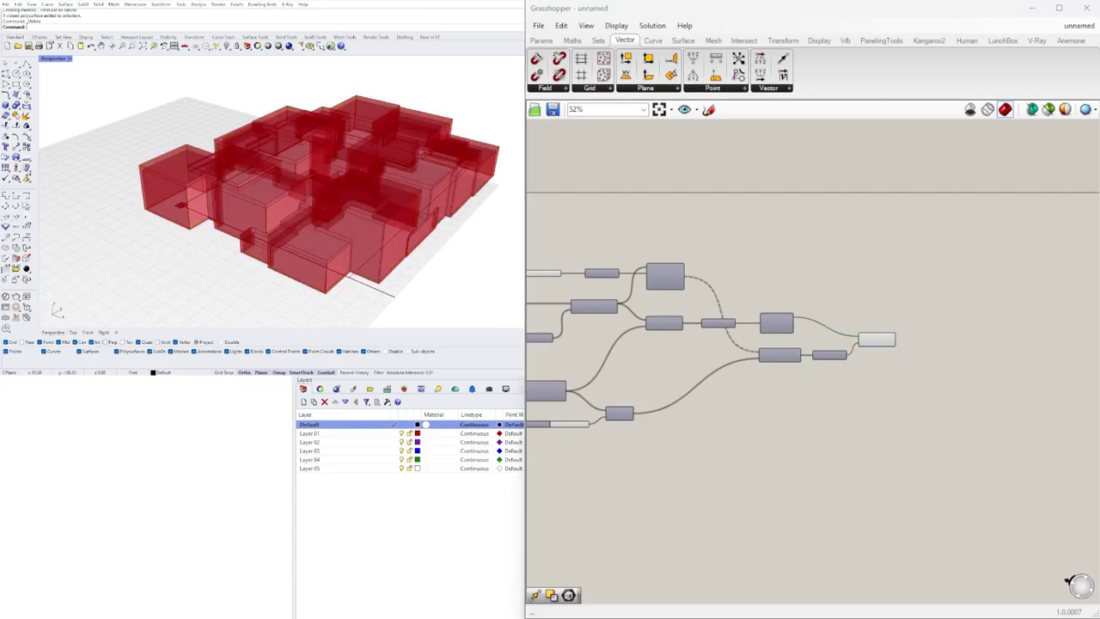
scroll(619, 506, down, 2)
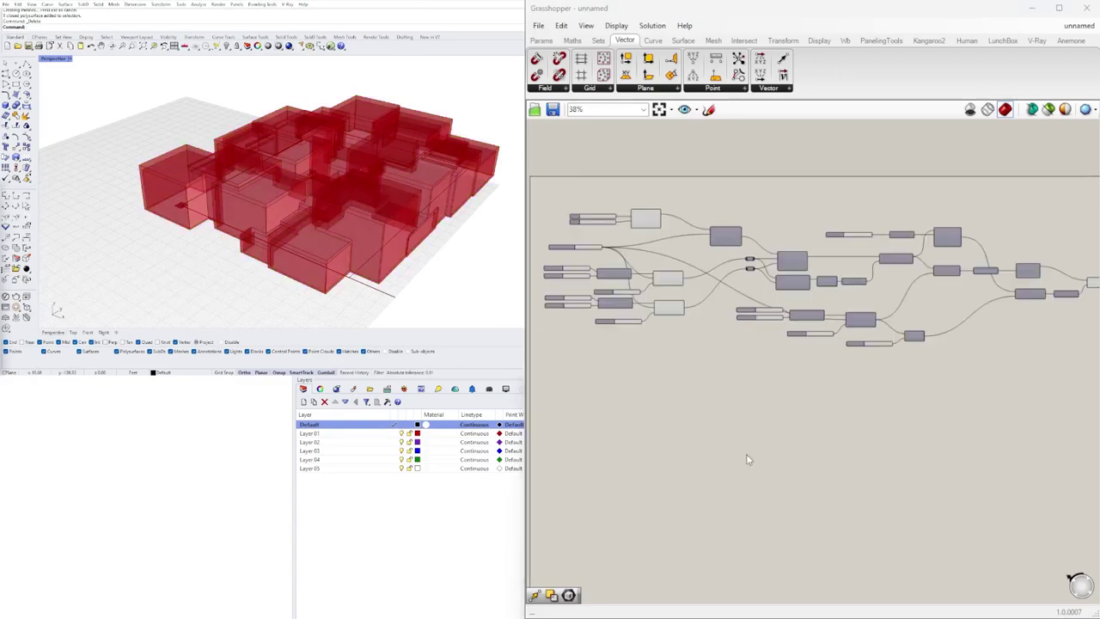
scroll(747, 251, up, 3)
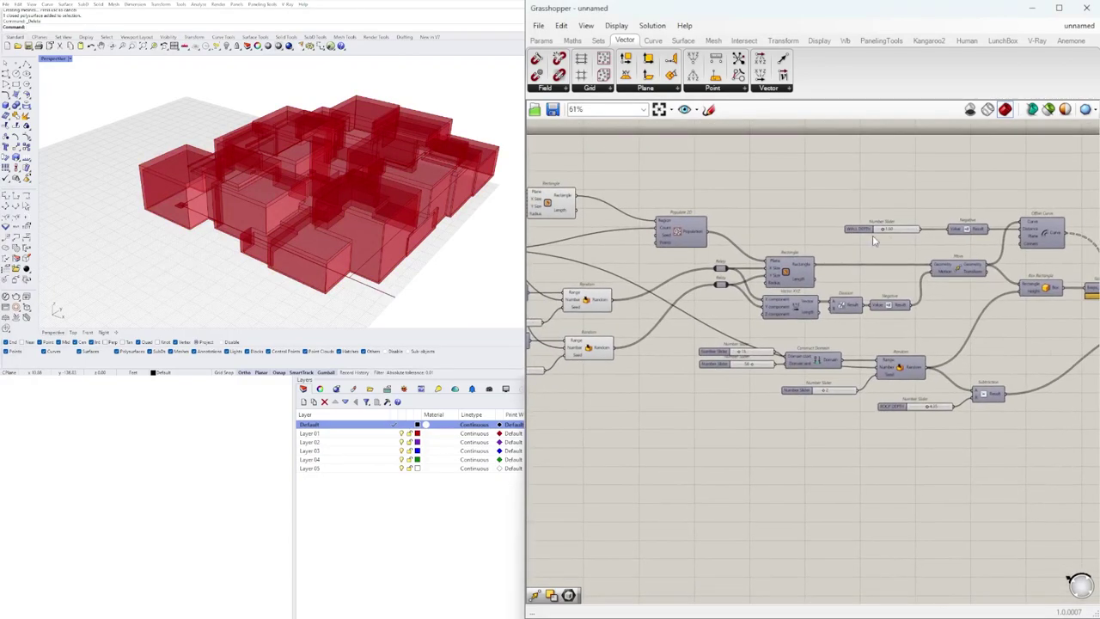
right_drag(771, 233, 844, 214)
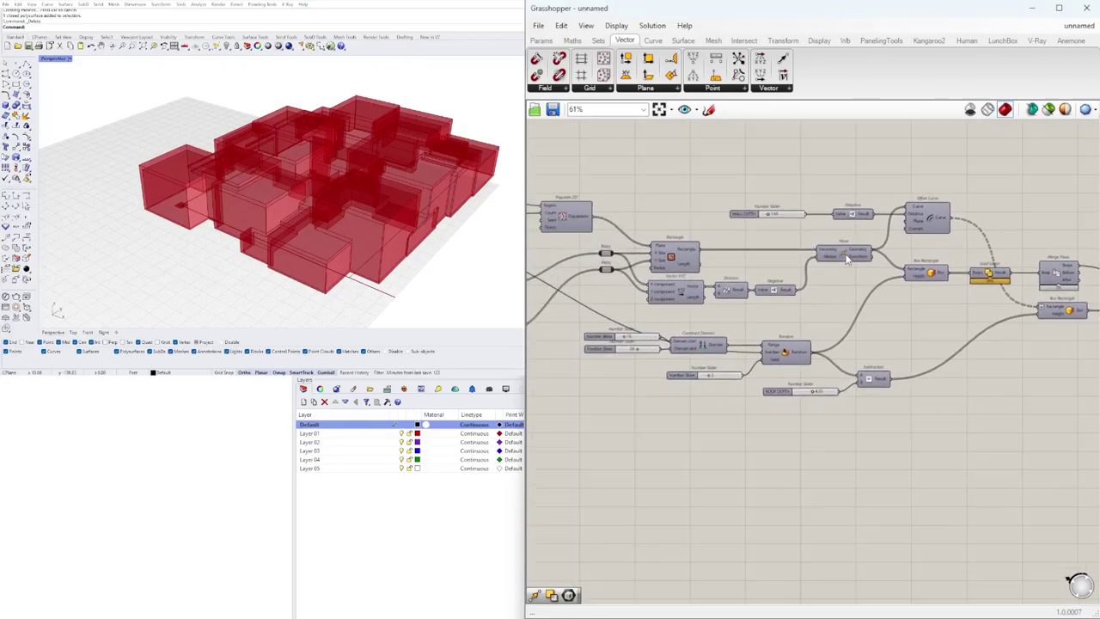
right_click(851, 255)
click(859, 277)
Step: Turn off the preview of Solid Difference
right_drag(378, 215, 415, 205)
scroll(414, 204, down, 2)
scroll(968, 314, down, 2)
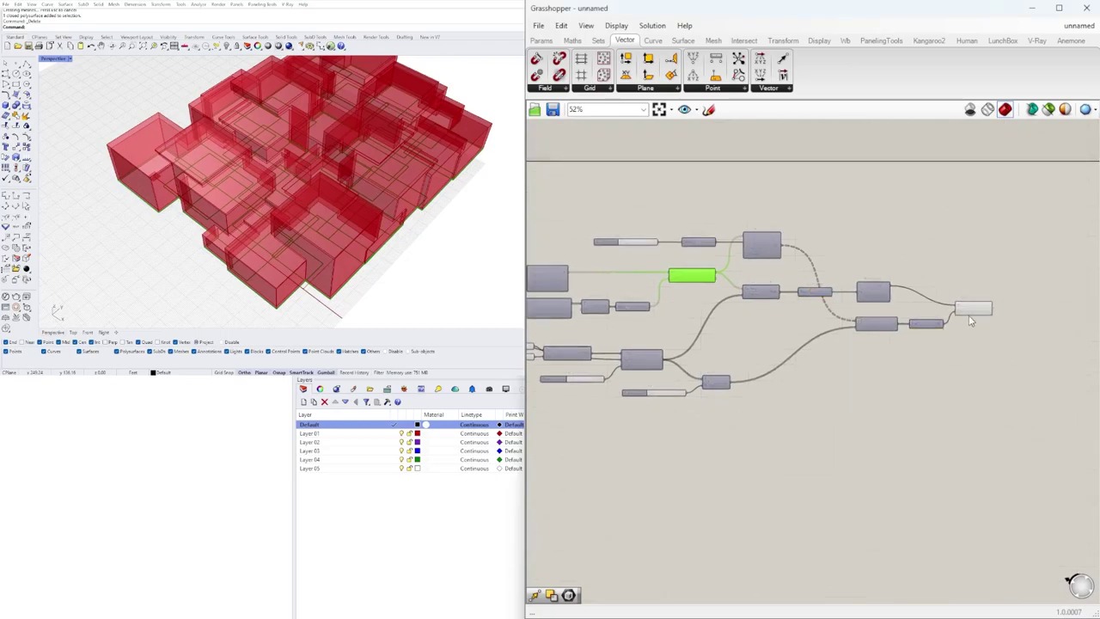
click(973, 309)
right_click(976, 316)
click(997, 331)
Step: Highlight the Move component's rectangles in the viewport and open the component search on the empty canvas above Move
scroll(699, 281, up, 3)
click(692, 275)
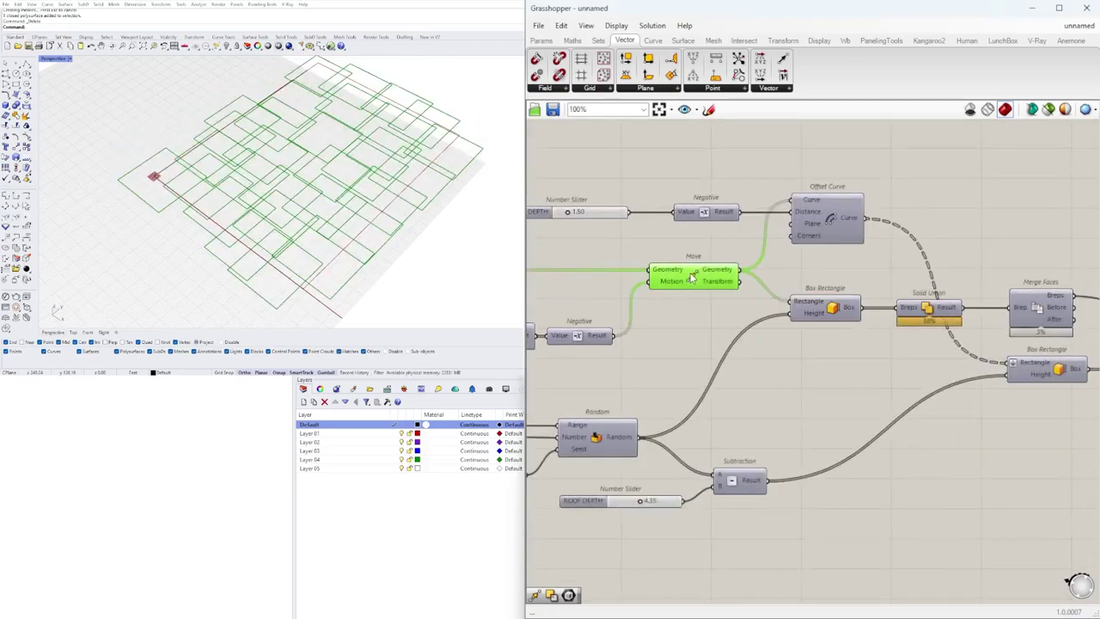
right_drag(372, 194, 165, 185)
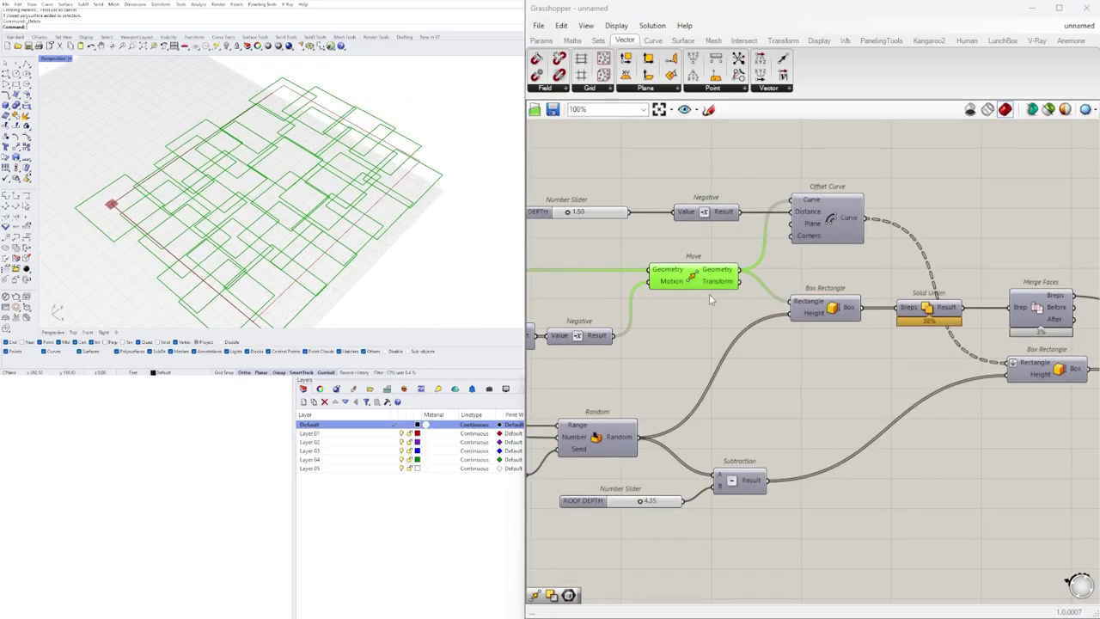
right_drag(709, 299, 774, 319)
double_click(813, 195)
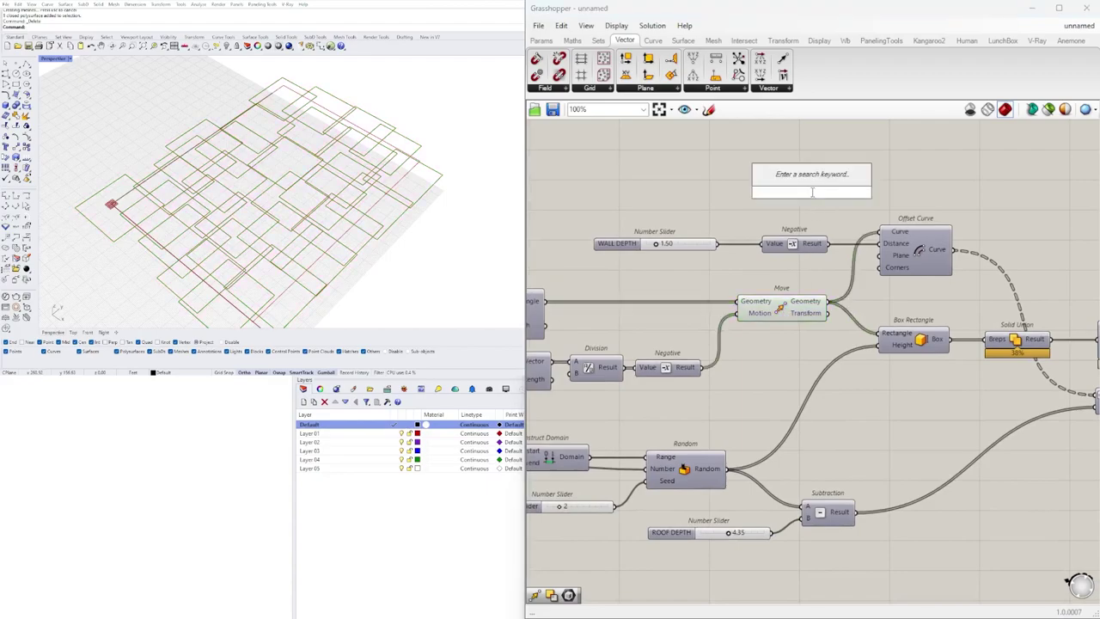
Step: Add a Region Union component above Offset Curve and connect the Move component's Geometry output to its Curves input
text(REG)
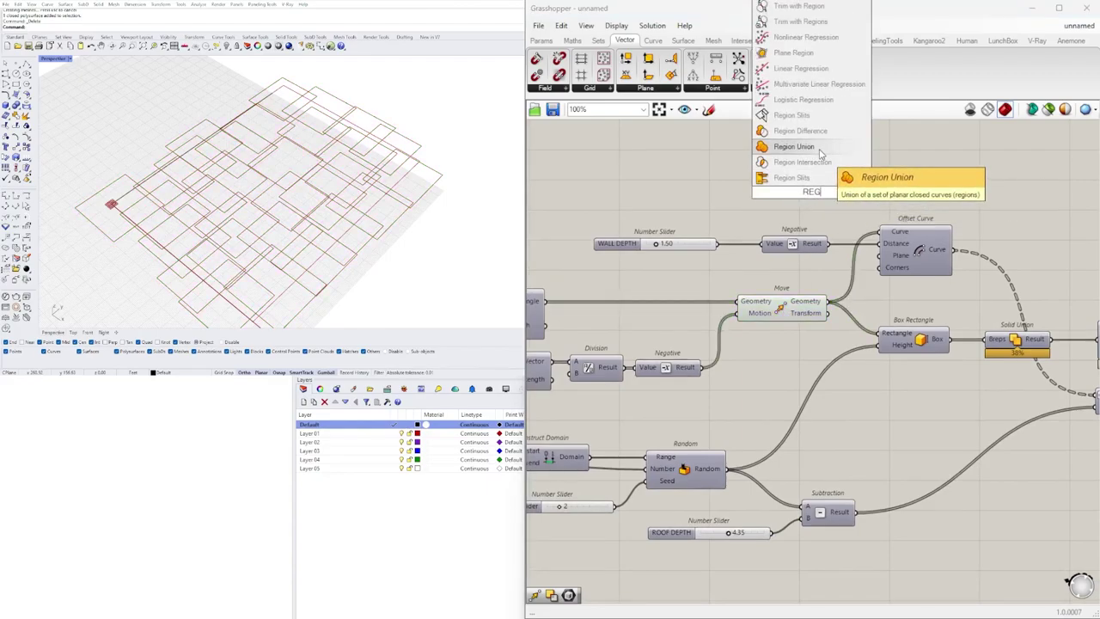
click(821, 154)
drag(801, 188, 922, 190)
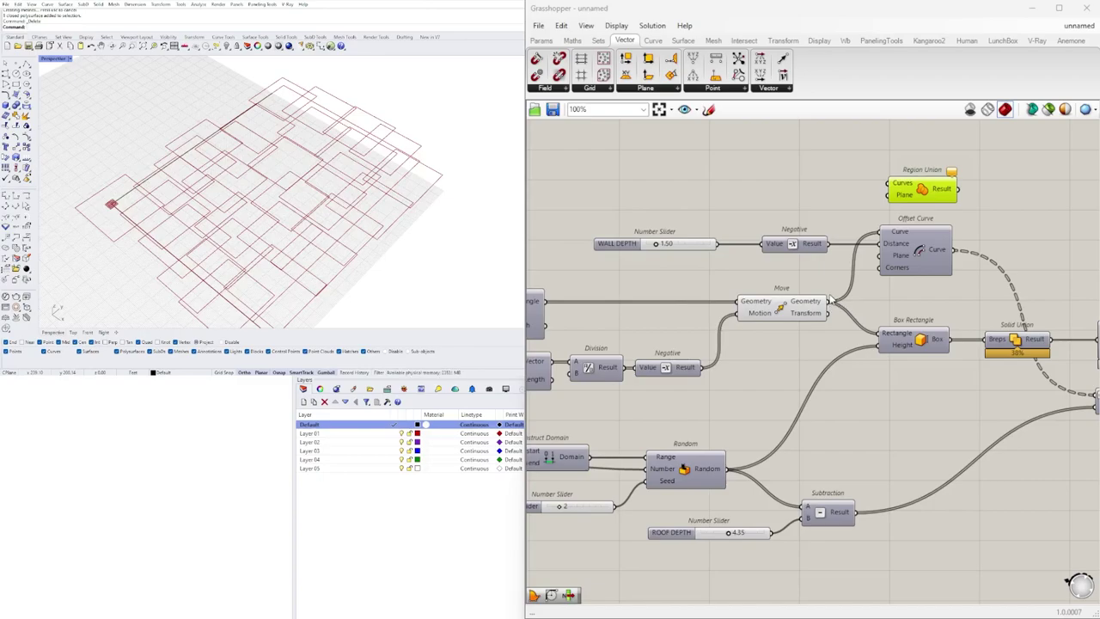
drag(831, 299, 889, 184)
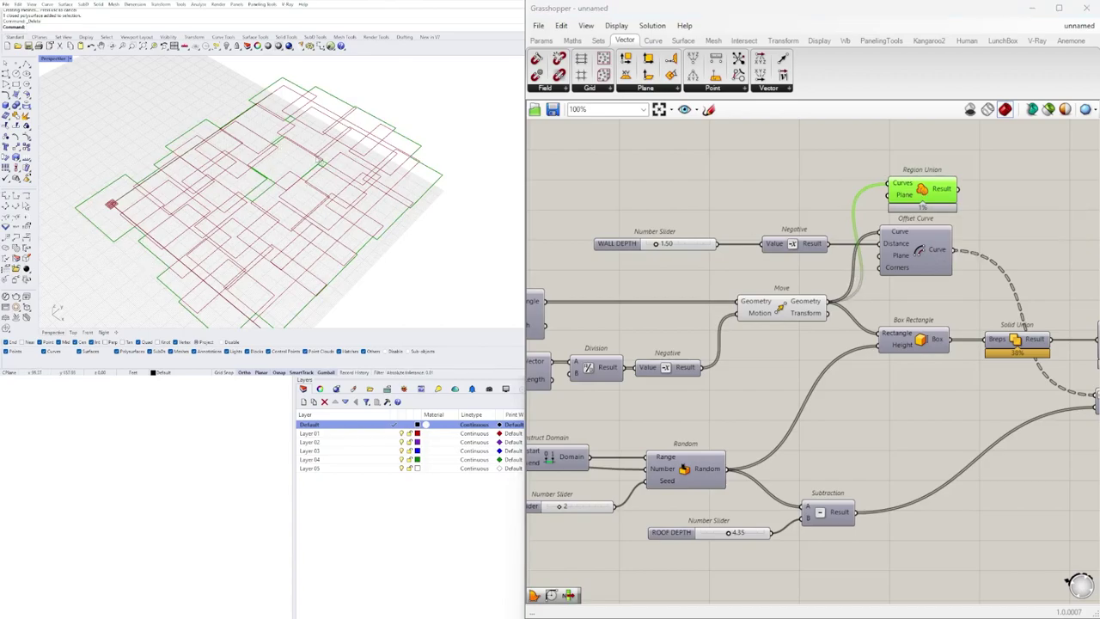
Step: Reposition the Region Union component slightly higher to leave a gap above Offset Curve
scroll(582, 343, down, 5)
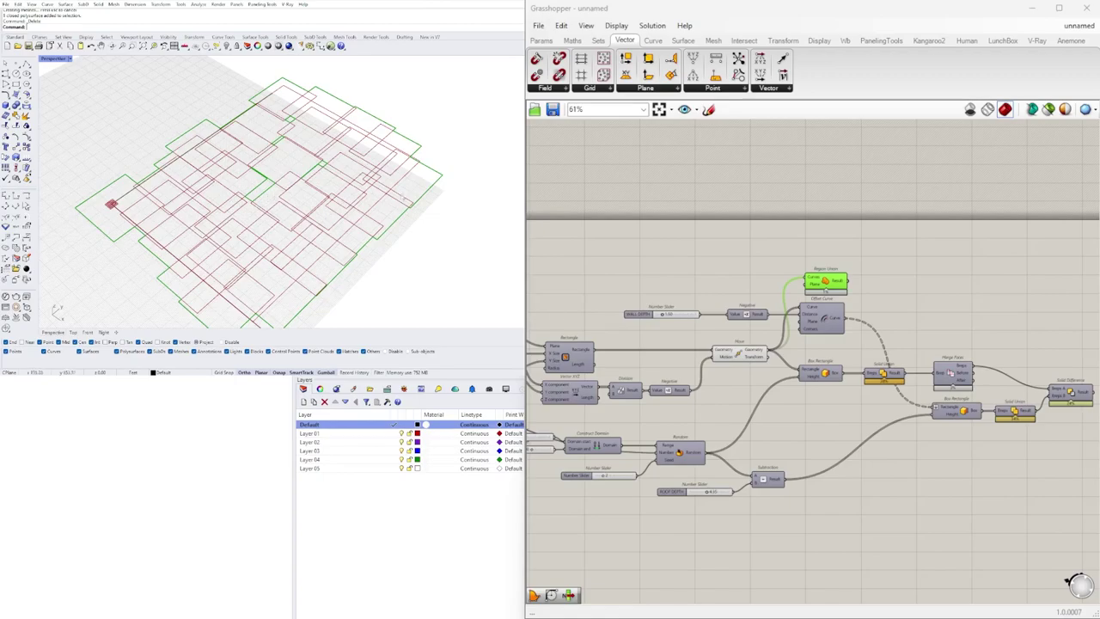
scroll(829, 296, up, 5)
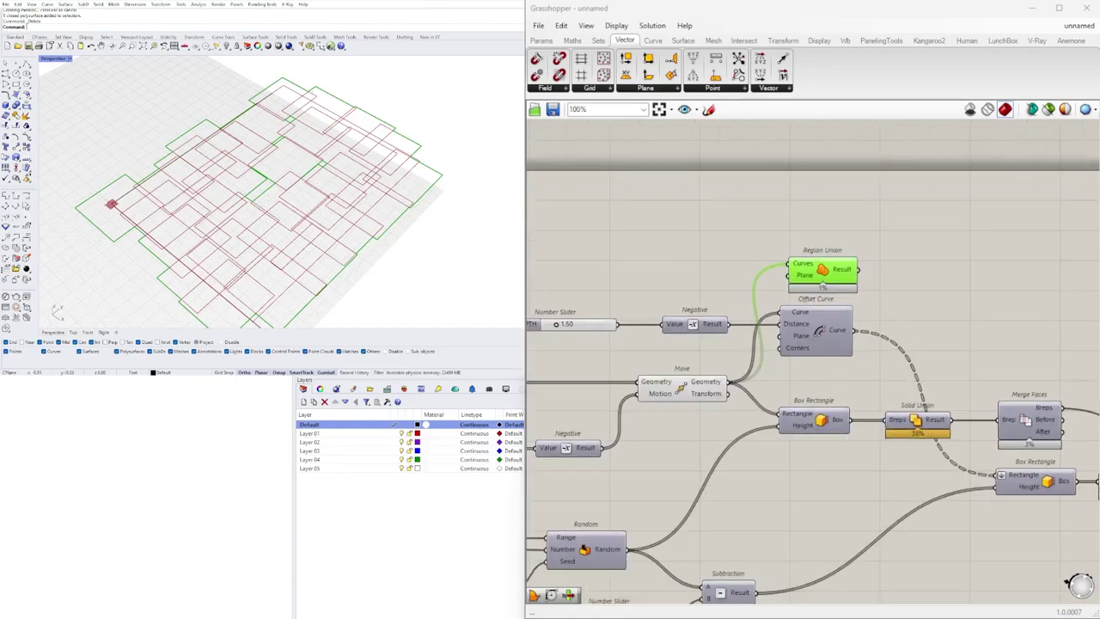
scroll(158, 258, down, 2)
scroll(316, 261, up, 1)
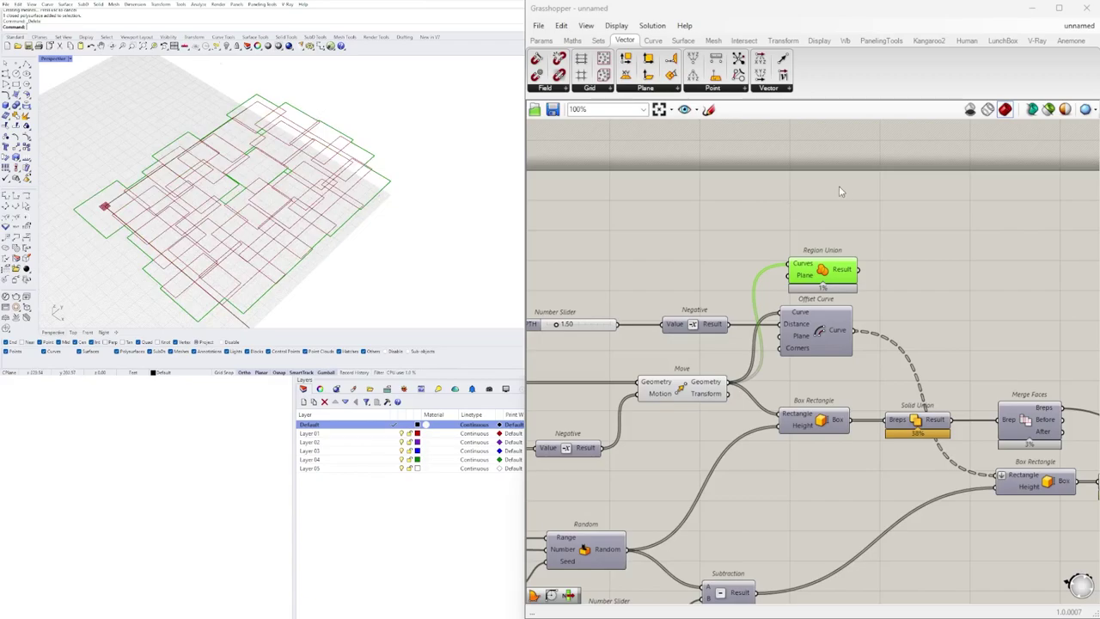
right_drag(832, 194, 779, 200)
click(792, 228)
click(767, 288)
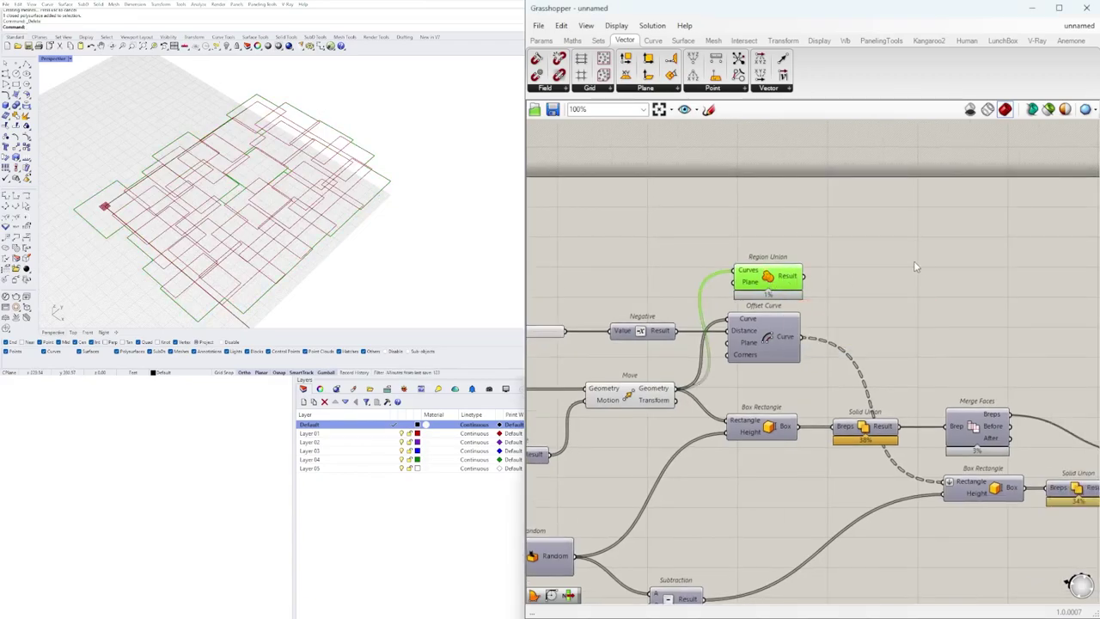
drag(767, 284, 769, 255)
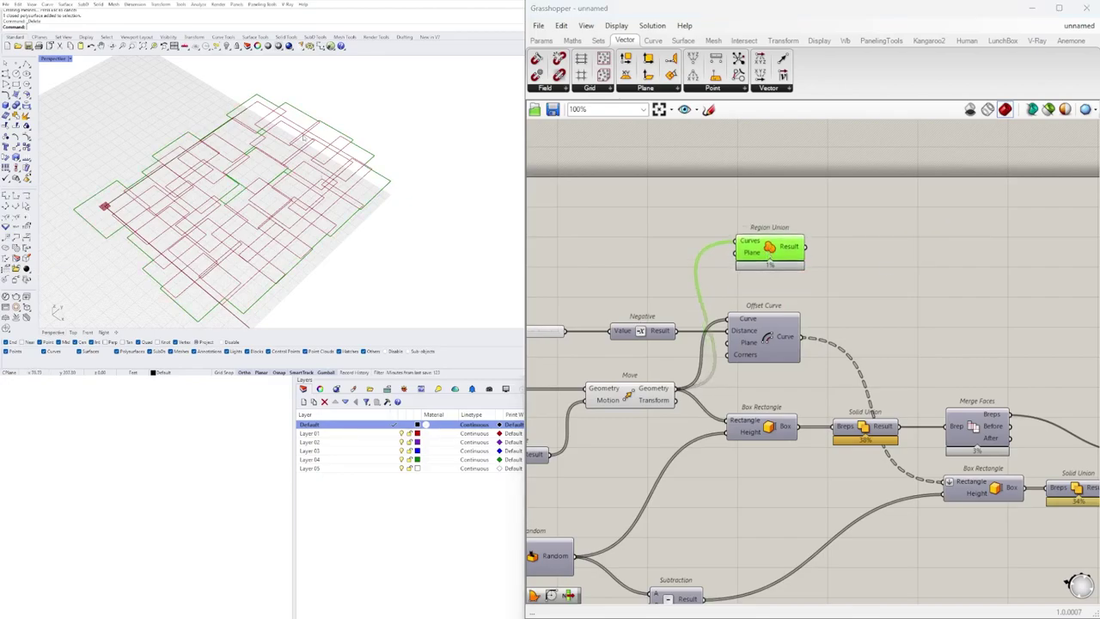
Step: Add a List Item component beside Region Union and connect the Region Union Result to its List input
mouse_move(795, 247)
double_click(875, 249)
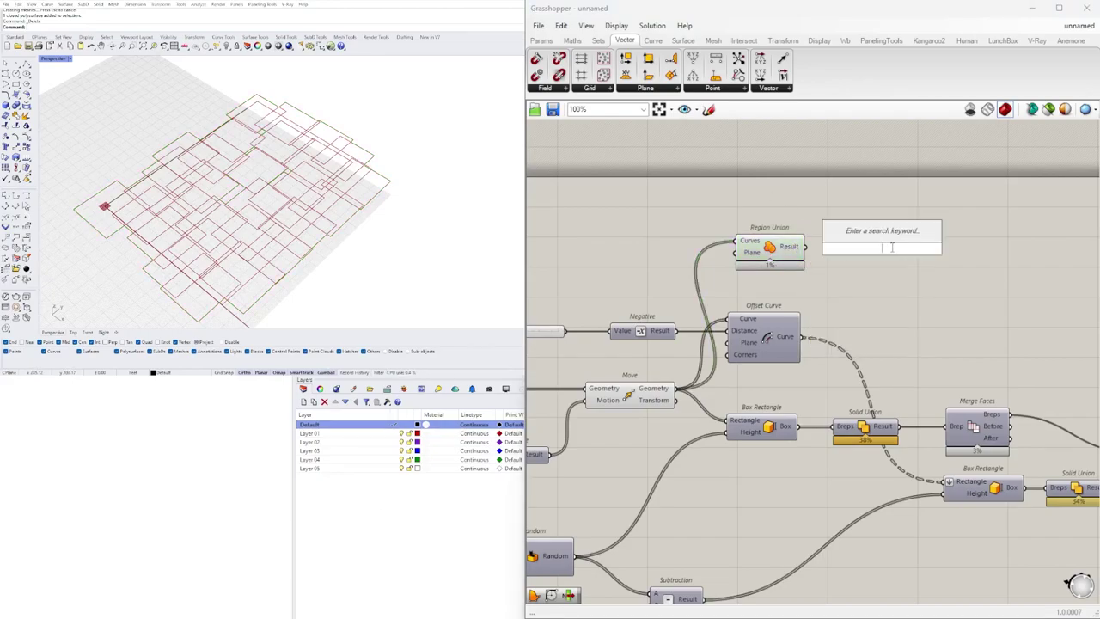
text(ITEM)
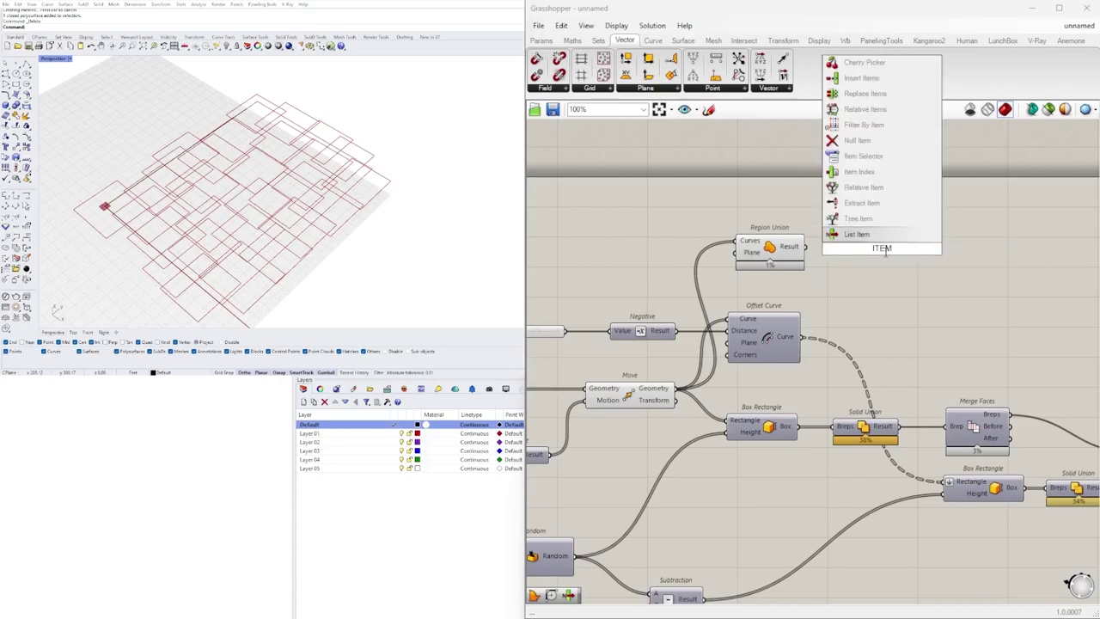
key(Return)
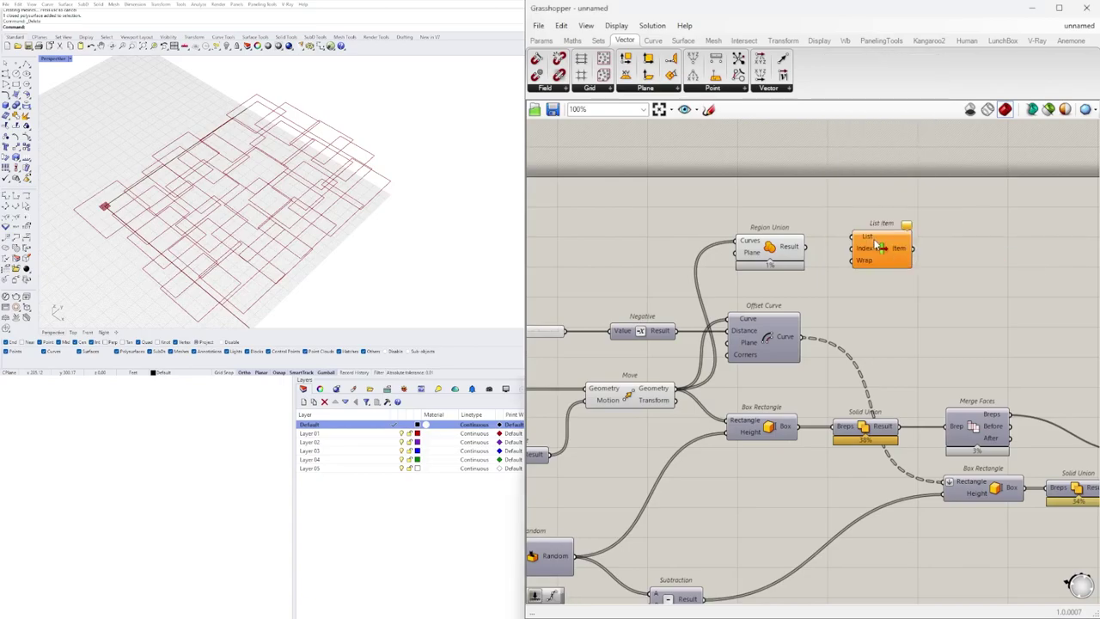
drag(804, 247, 849, 246)
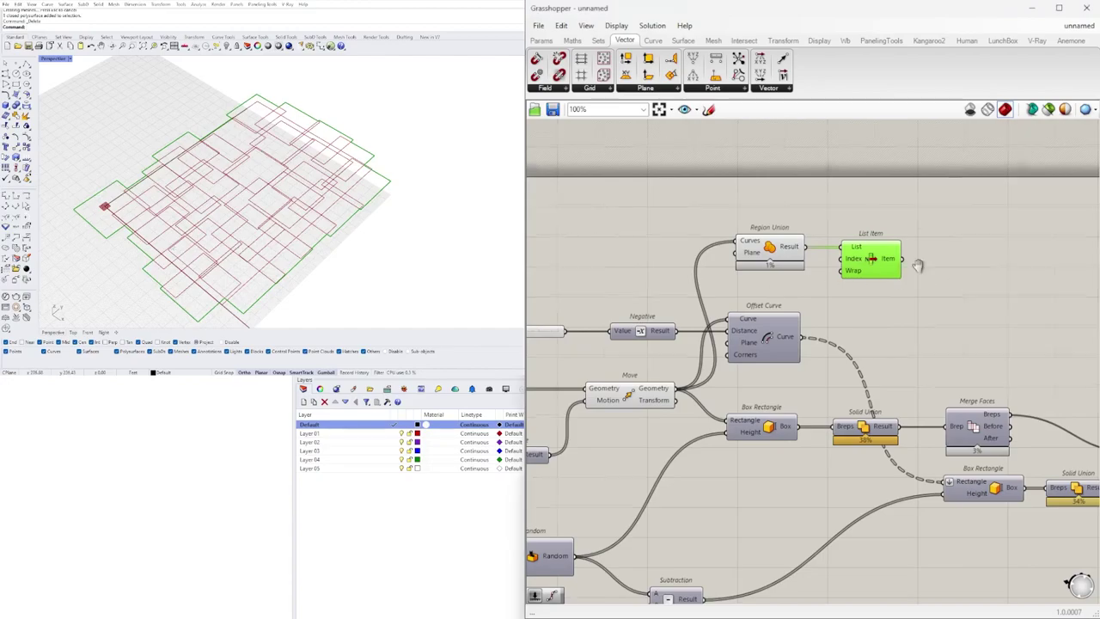
Step: Move the Region Union and List Item components together to the free canvas area above Merge Faces
right_drag(821, 200, 881, 195)
drag(991, 175, 812, 248)
drag(940, 250, 1092, 268)
right_drag(1093, 268, 927, 282)
drag(927, 282, 970, 331)
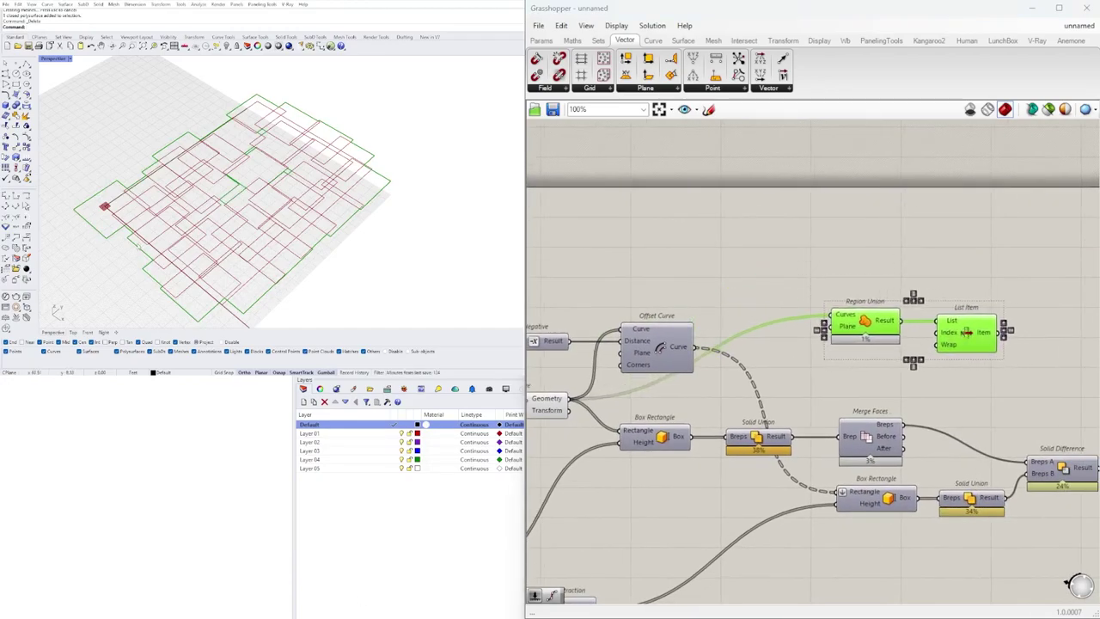
Step: Turn off the preview of Region Union and place List Item closer to it
click(884, 260)
click(846, 319)
middle_click(865, 255)
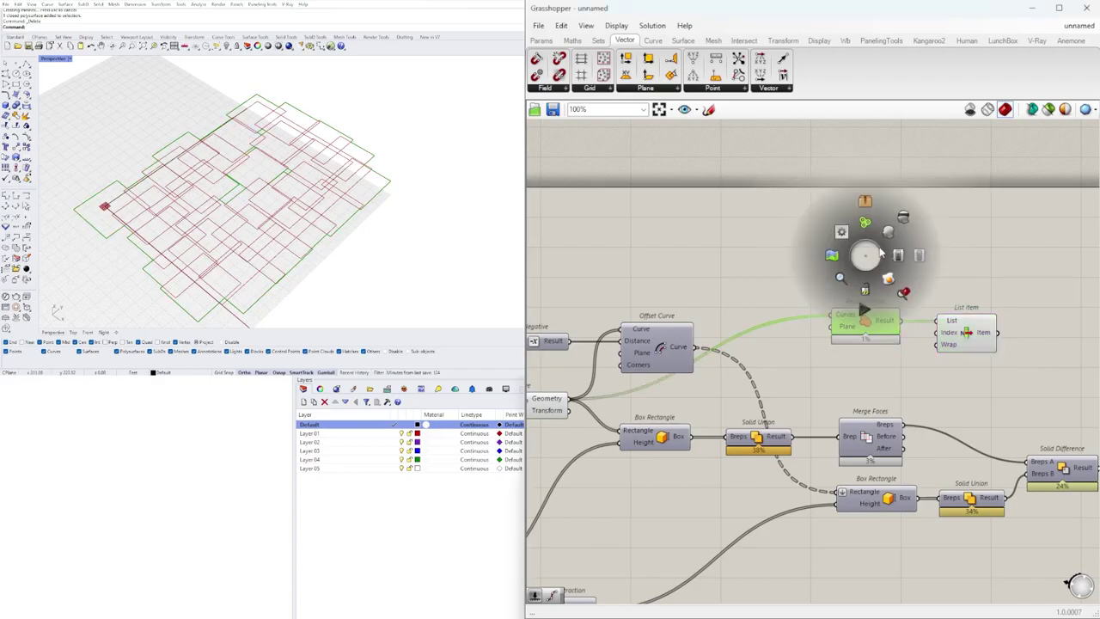
click(902, 213)
drag(966, 344, 952, 335)
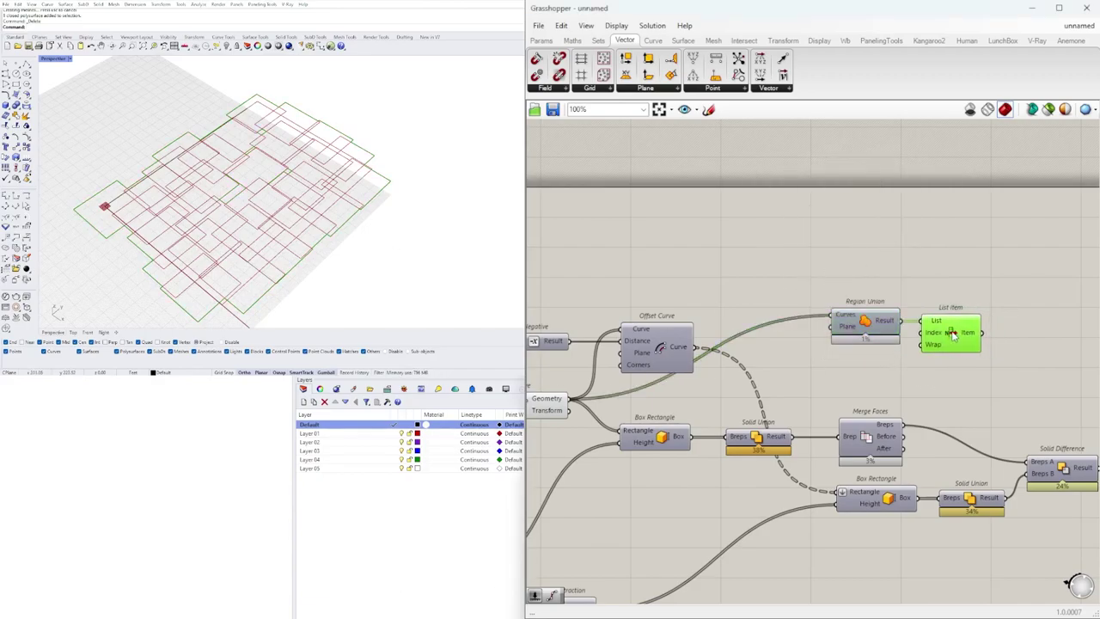
Step: Add a Divide Curve component after List Item and connect the List Item output to its Curve input
scroll(430, 245, down, 3)
right_drag(331, 243, 376, 218)
scroll(198, 287, up, 4)
right_drag(197, 286, 234, 280)
scroll(223, 280, down, 1)
scroll(969, 333, down, 2)
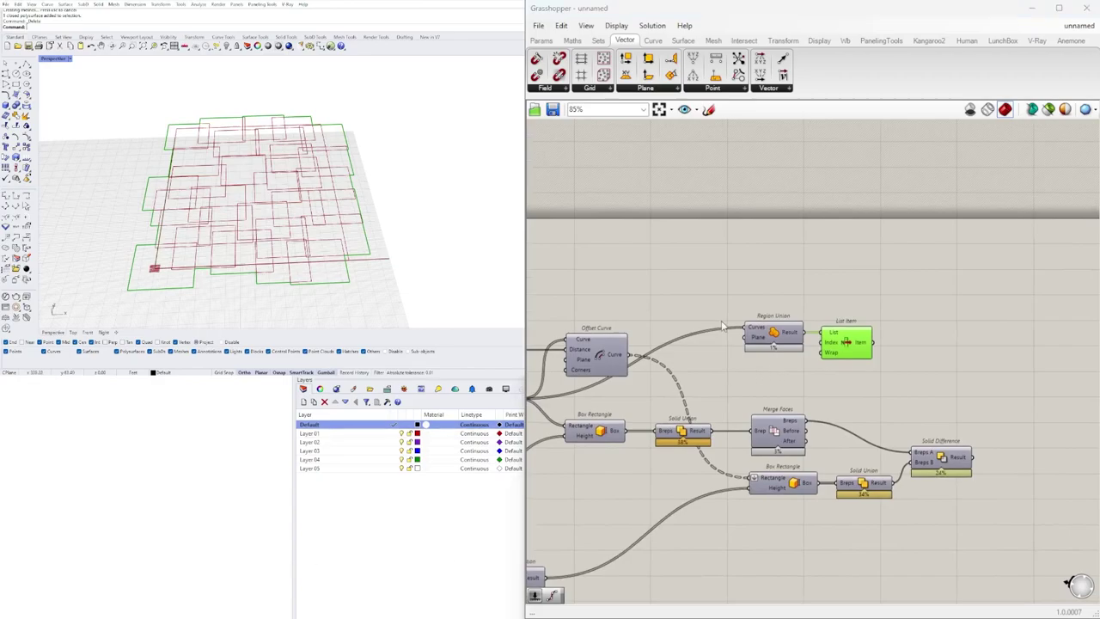
scroll(855, 333, up, 3)
double_click(955, 345)
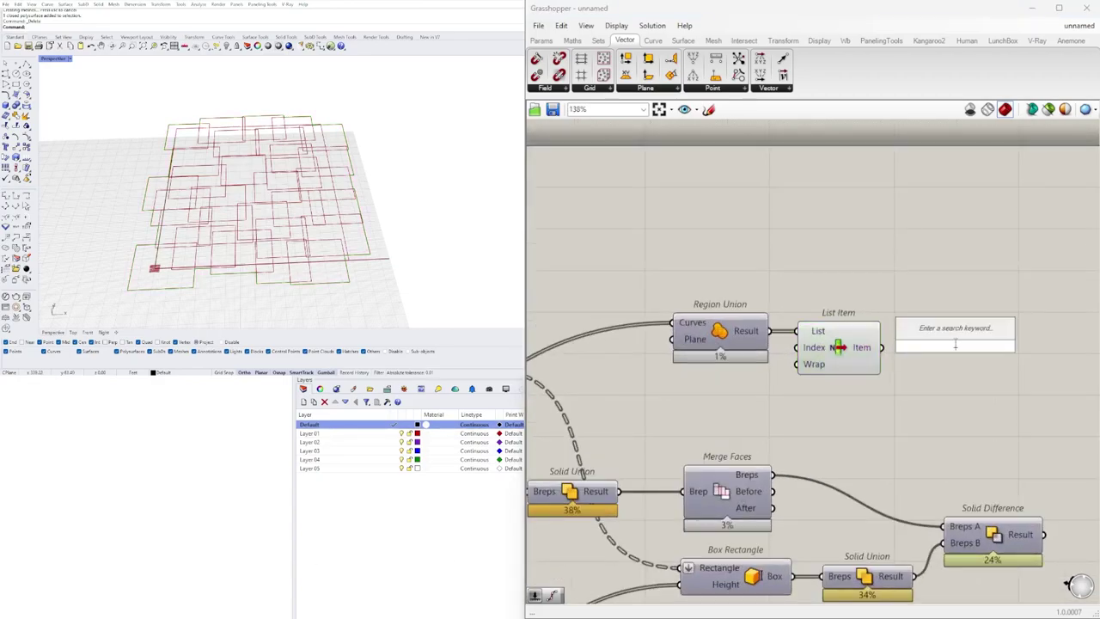
text(DIVI)
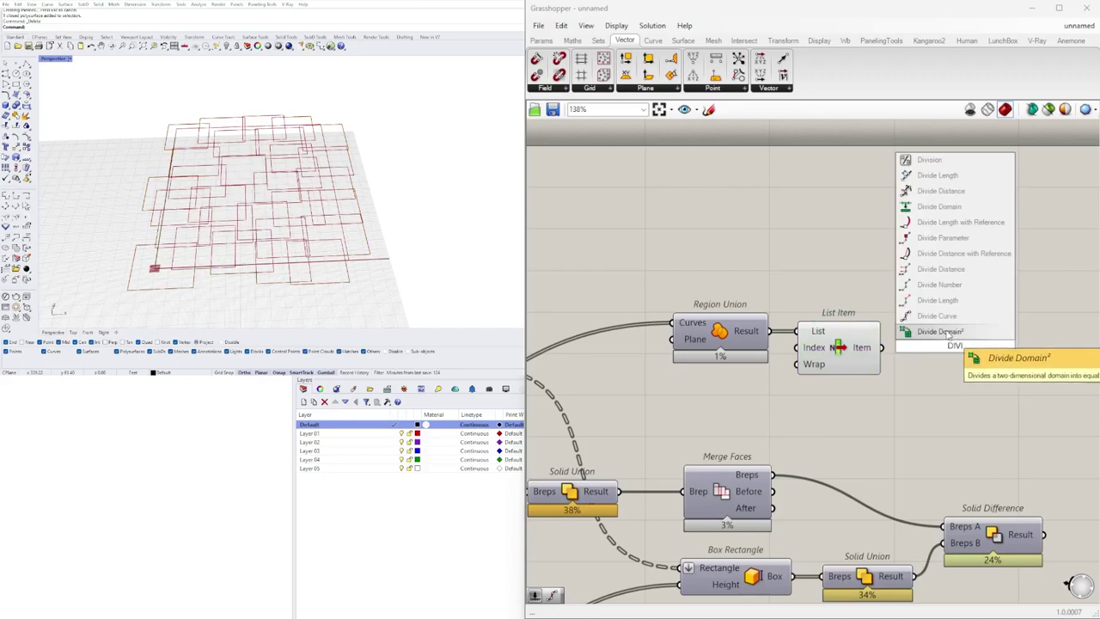
click(949, 315)
click(843, 335)
right_drag(962, 367, 902, 327)
drag(902, 327, 980, 307)
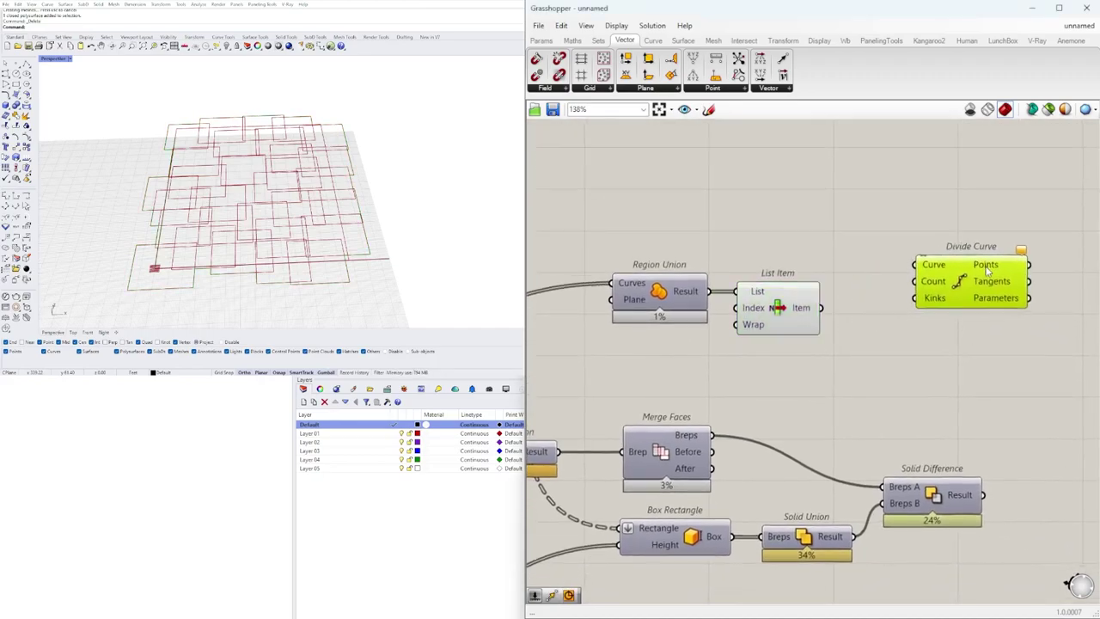
drag(821, 307, 949, 238)
Step: Add a number slider with the value 5 and connect it to the Count input of Divide Curve
double_click(771, 226)
text(5)
key(Return)
scroll(817, 220, up, 3)
drag(850, 220, 800, 227)
click(995, 240)
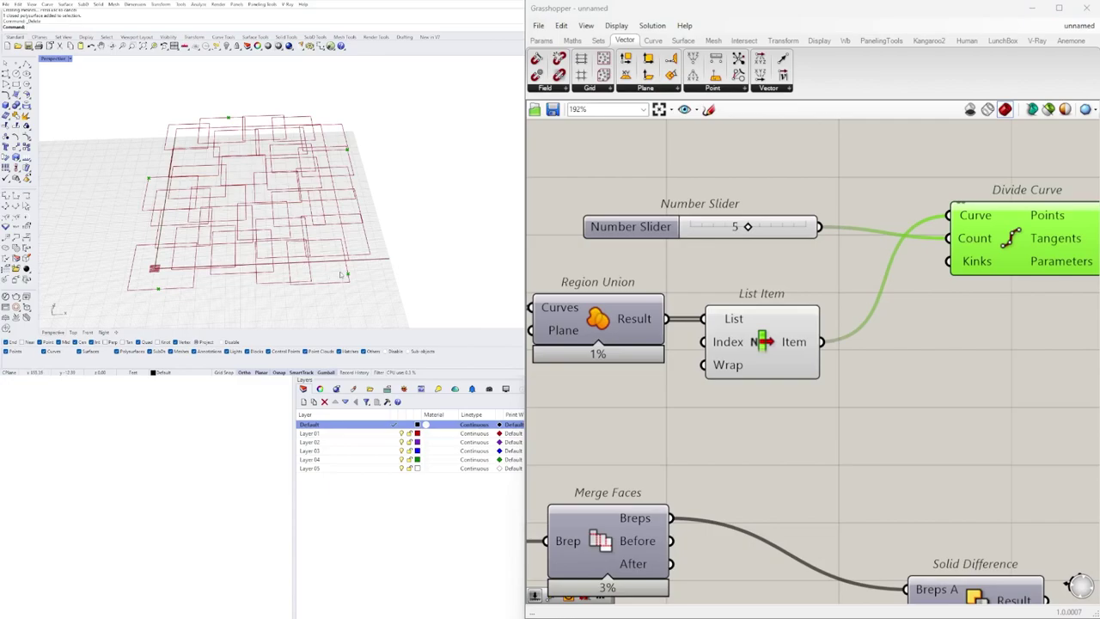
Step: Turn off the preview of the Move component that feeds Region Union
scroll(826, 319, down, 5)
right_drag(835, 348, 1023, 327)
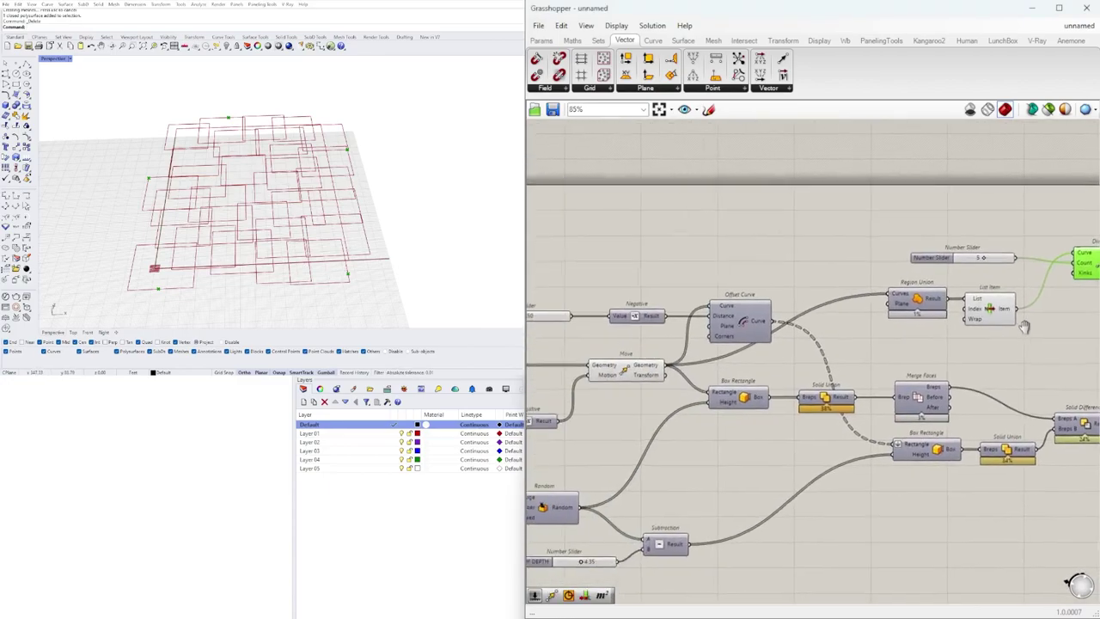
right_drag(702, 370, 784, 359)
right_click(705, 366)
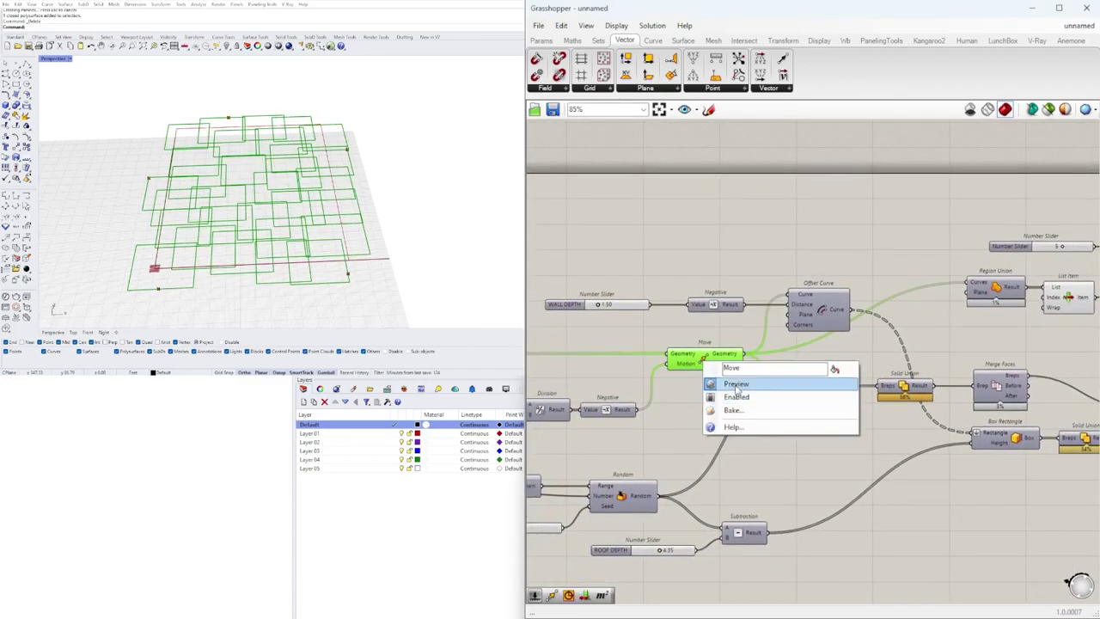
click(812, 396)
Step: Set the Divide Curve count slider to 8
right_drag(1066, 340, 915, 365)
click(907, 324)
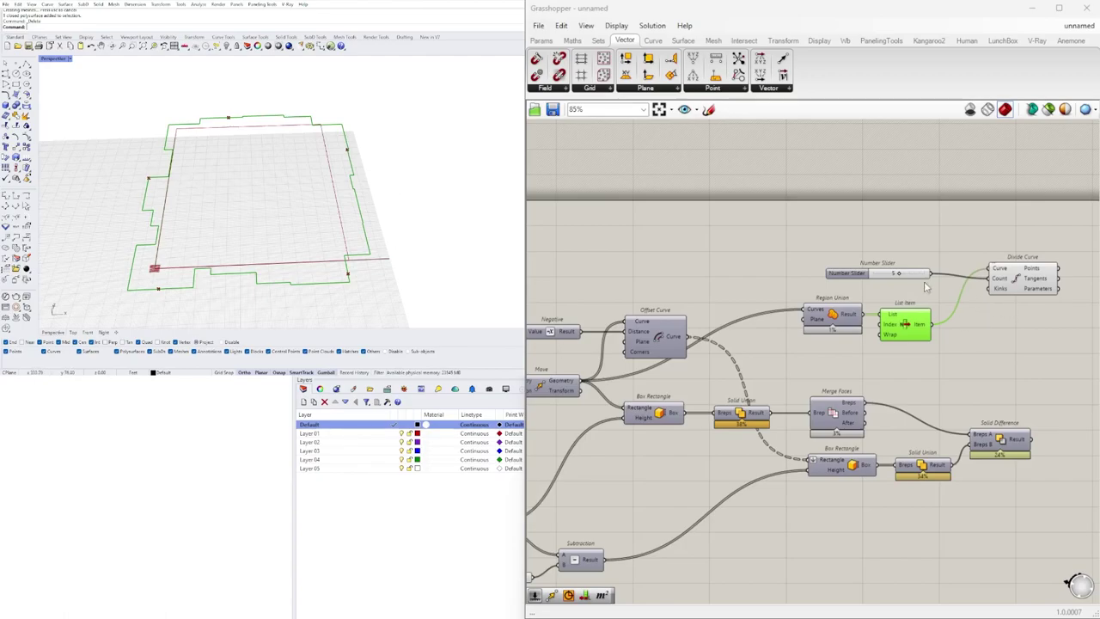
scroll(923, 289, up, 5)
drag(921, 292, 969, 312)
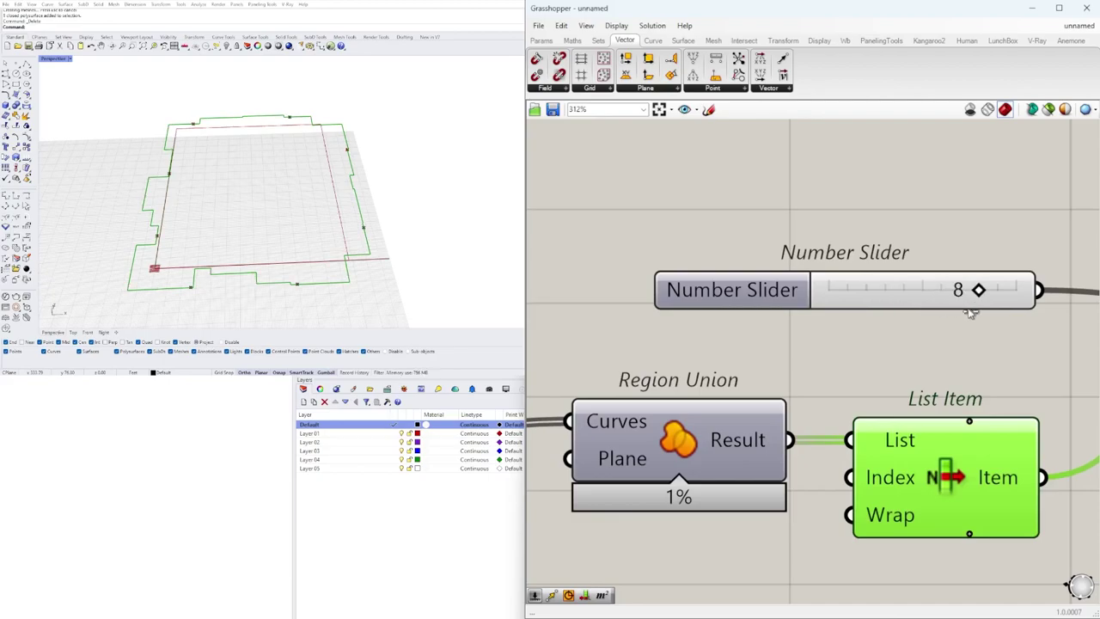
scroll(971, 314, down, 4)
drag(956, 308, 967, 310)
Step: Turn on the preview of the final Solid Difference to examine the division points against the building volumes
click(351, 240)
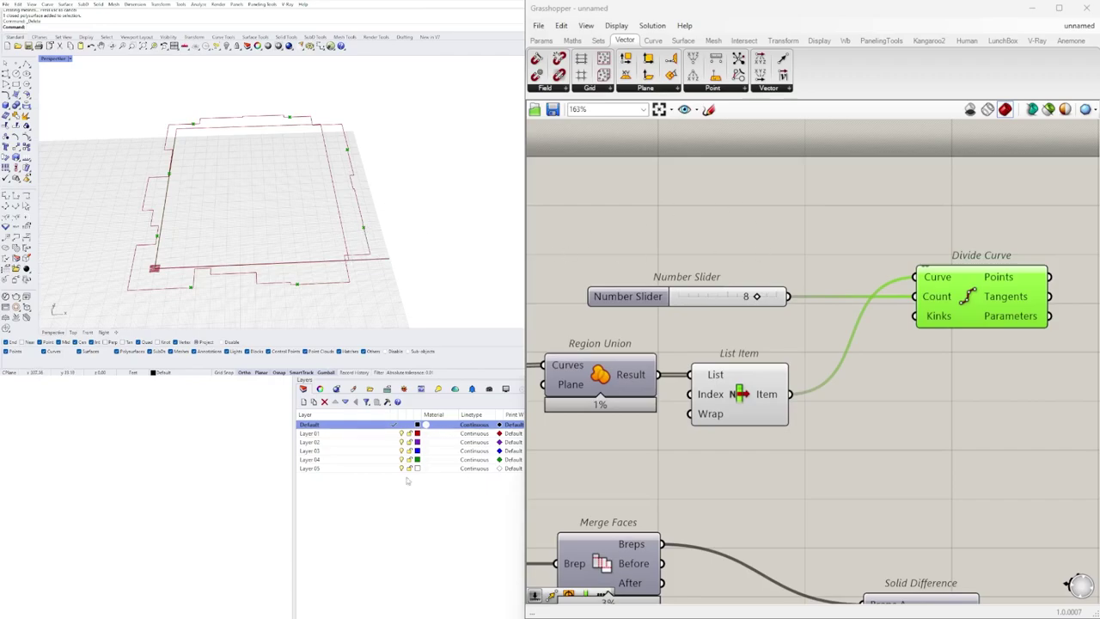
right_drag(632, 384, 890, 288)
right_drag(956, 408, 686, 358)
right_click(922, 480)
click(945, 501)
right_drag(468, 323, 404, 310)
right_drag(430, 273, 523, 315)
scroll(935, 384, down, 3)
right_drag(950, 283, 917, 334)
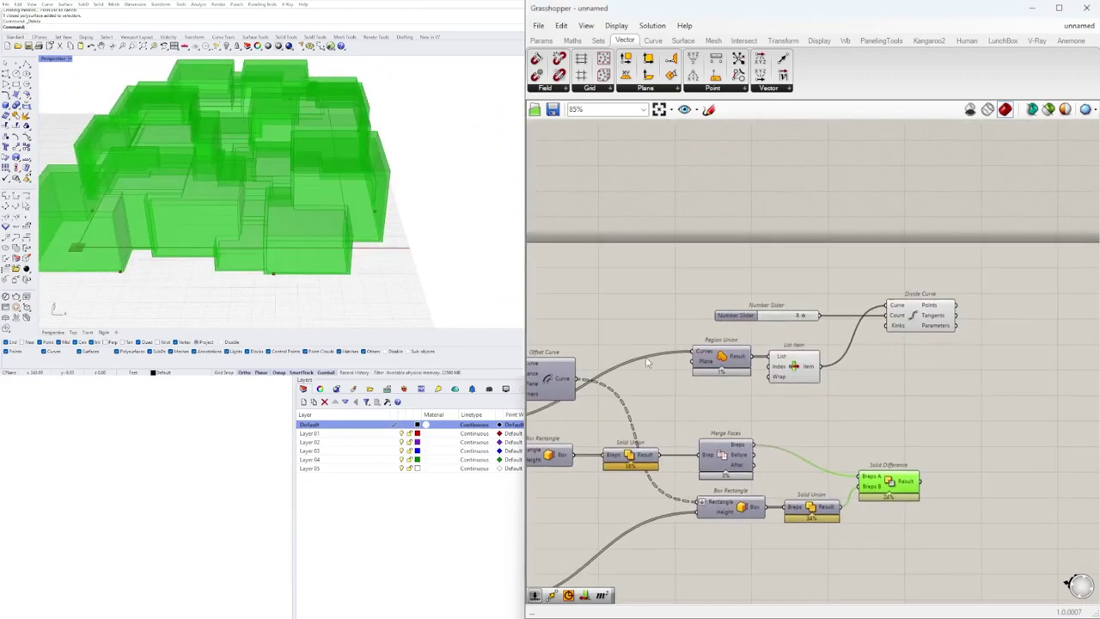
right_drag(473, 297, 432, 277)
Step: Turn off the preview of the final Solid Difference
right_click(900, 485)
click(888, 451)
right_click(889, 478)
click(906, 500)
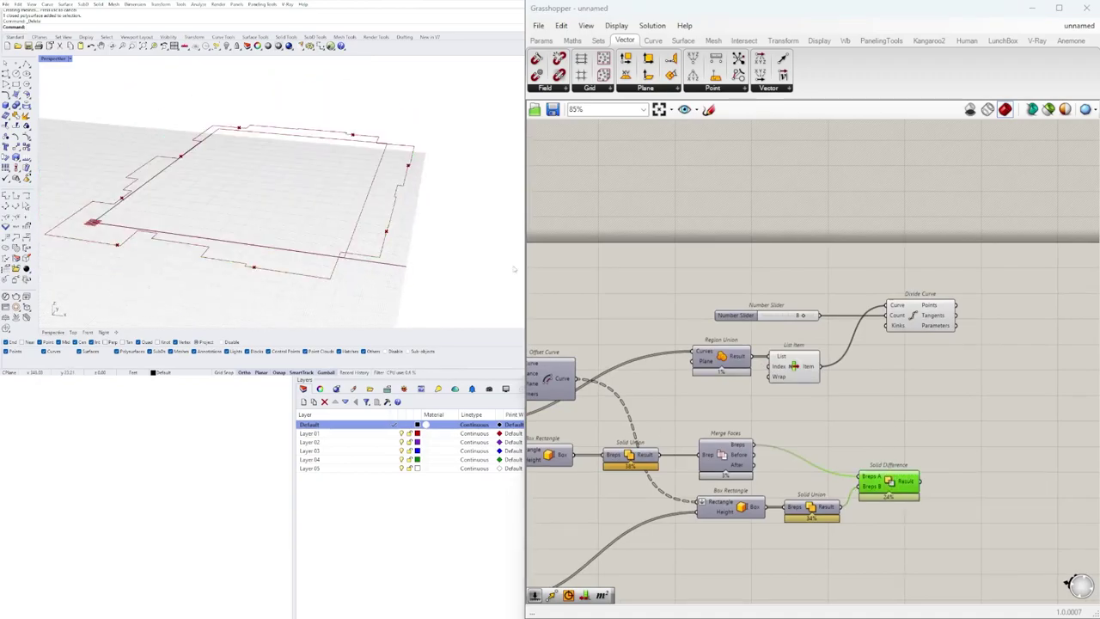
Step: Add a Sphere component above and beyond Divide Curve, with the Divide Curve Points connected to its Base input
mouse_move(315, 222)
right_down()
mouse_move(307, 228)
mouse_move(325, 232)
right_up()
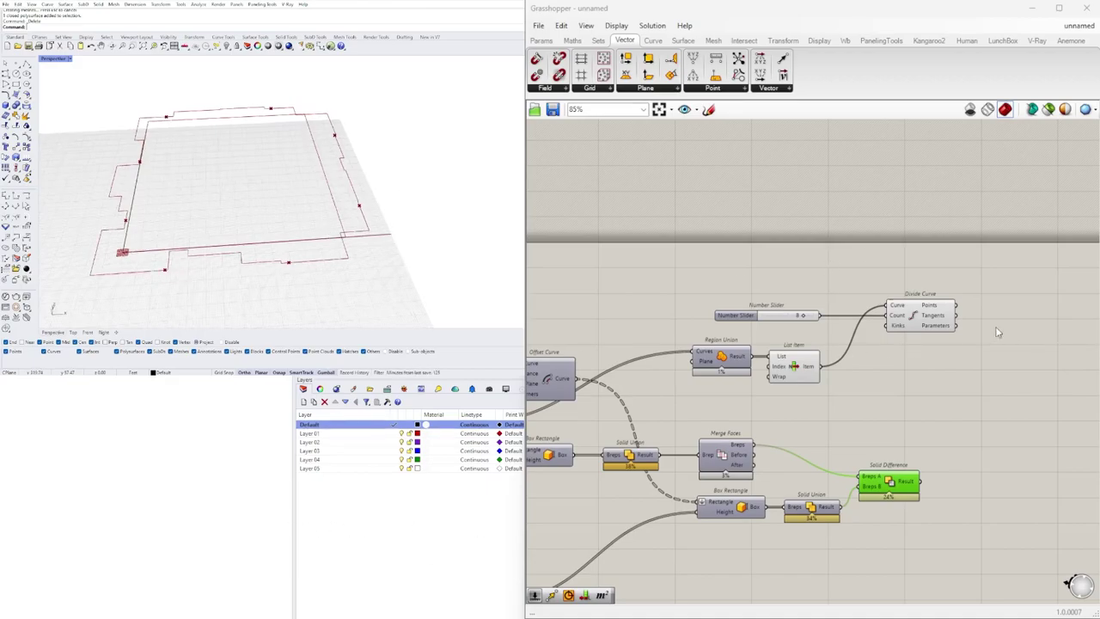
right_drag(861, 347, 906, 332)
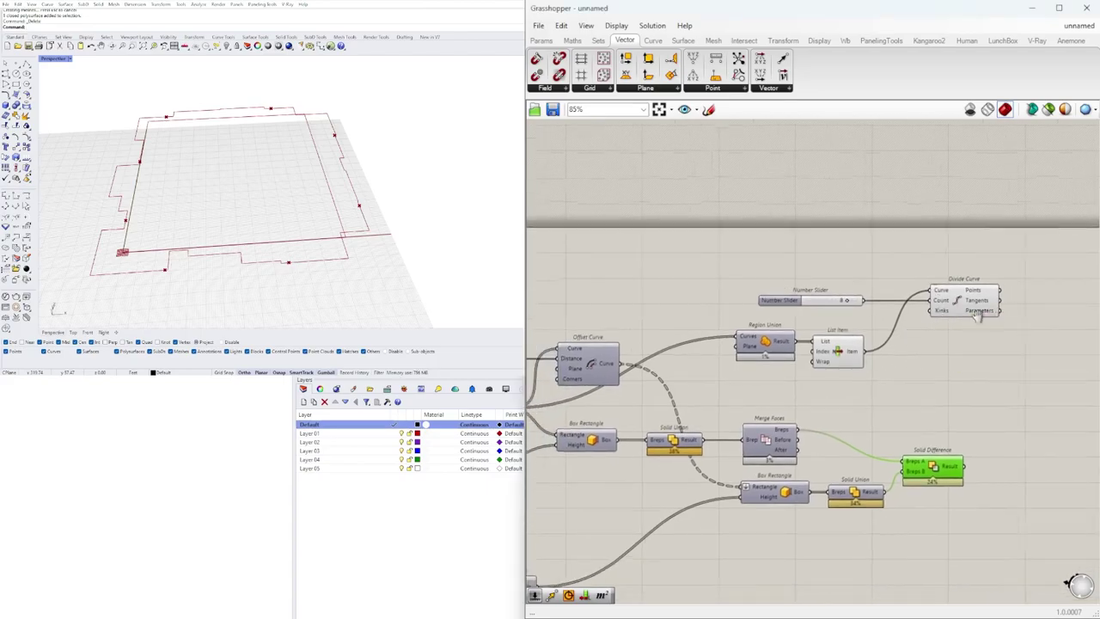
scroll(865, 321, up, 3)
double_click(868, 321)
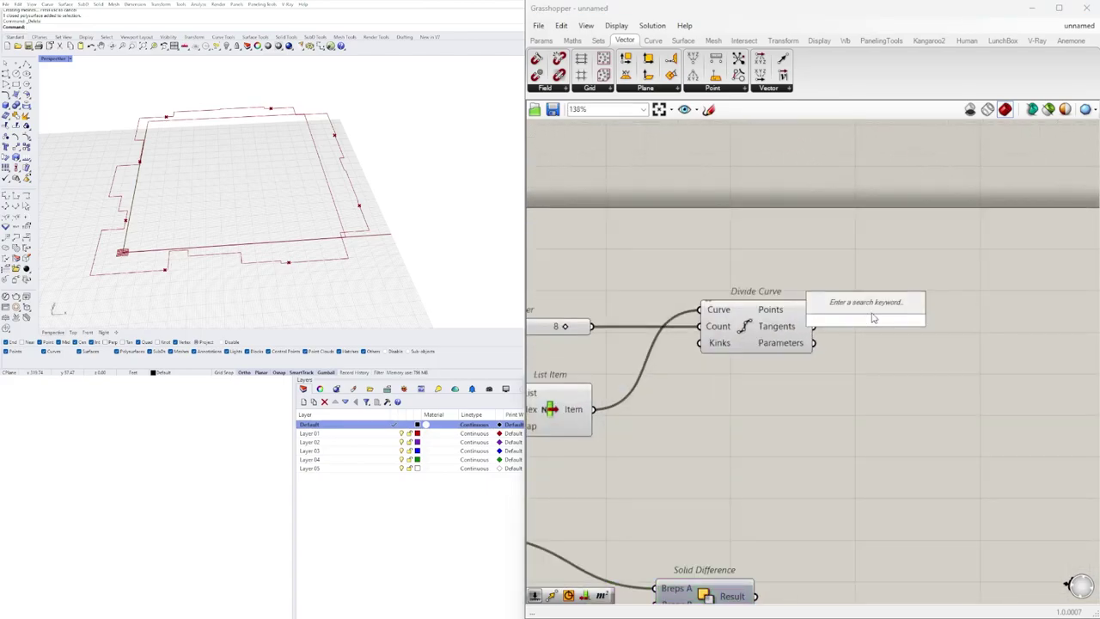
text(sphere)
click(859, 335)
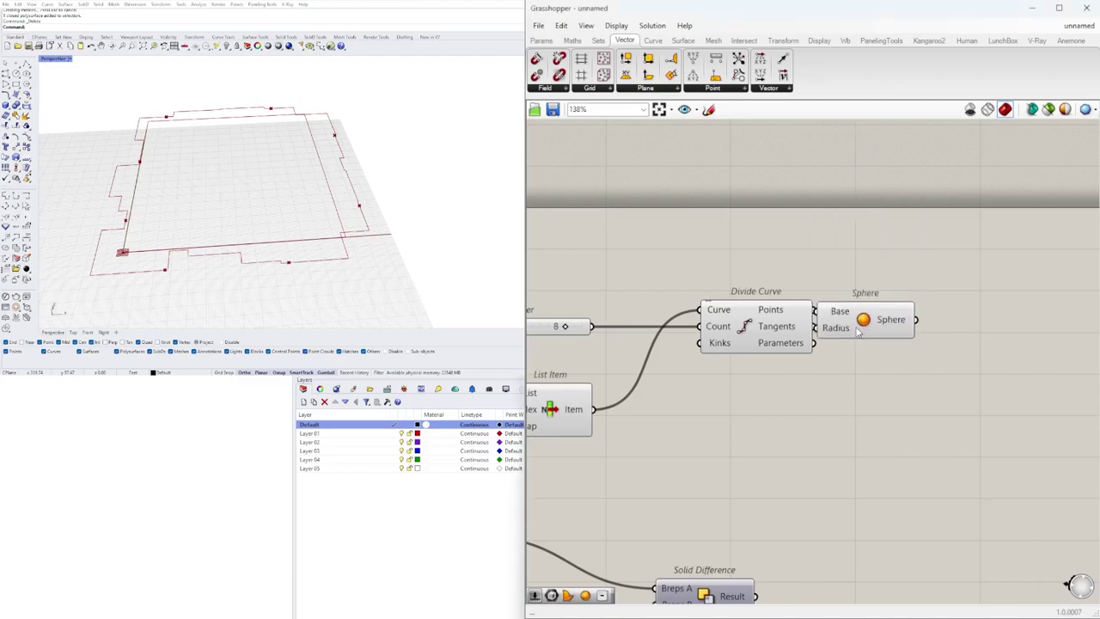
drag(858, 331, 952, 318)
drag(812, 310, 921, 299)
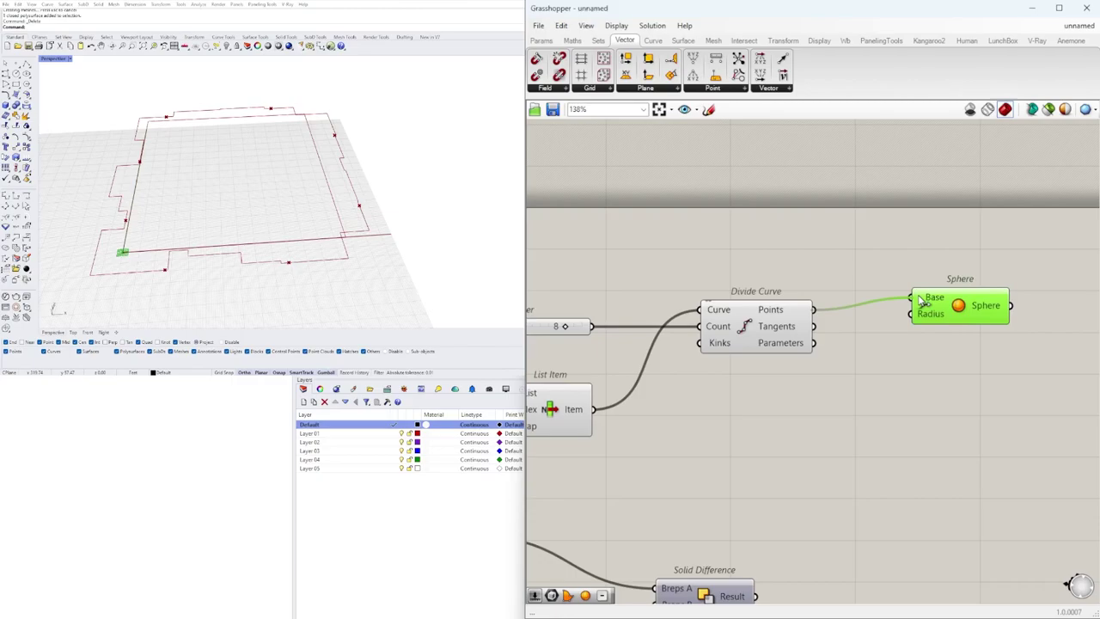
drag(943, 316, 915, 272)
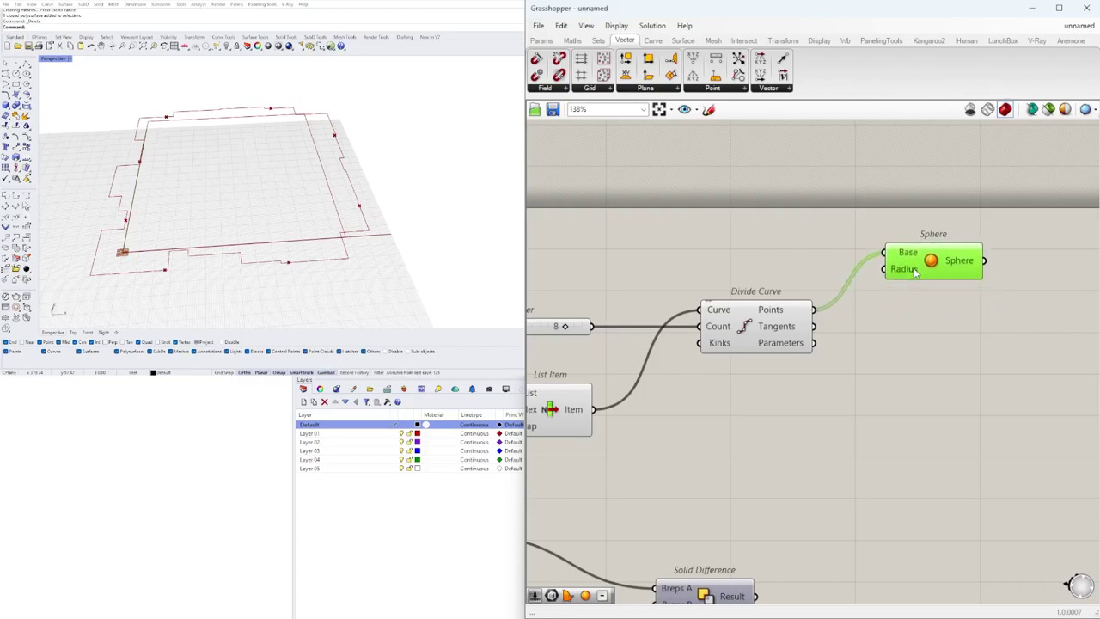
scroll(301, 245, up, 5)
scroll(301, 245, up, 2)
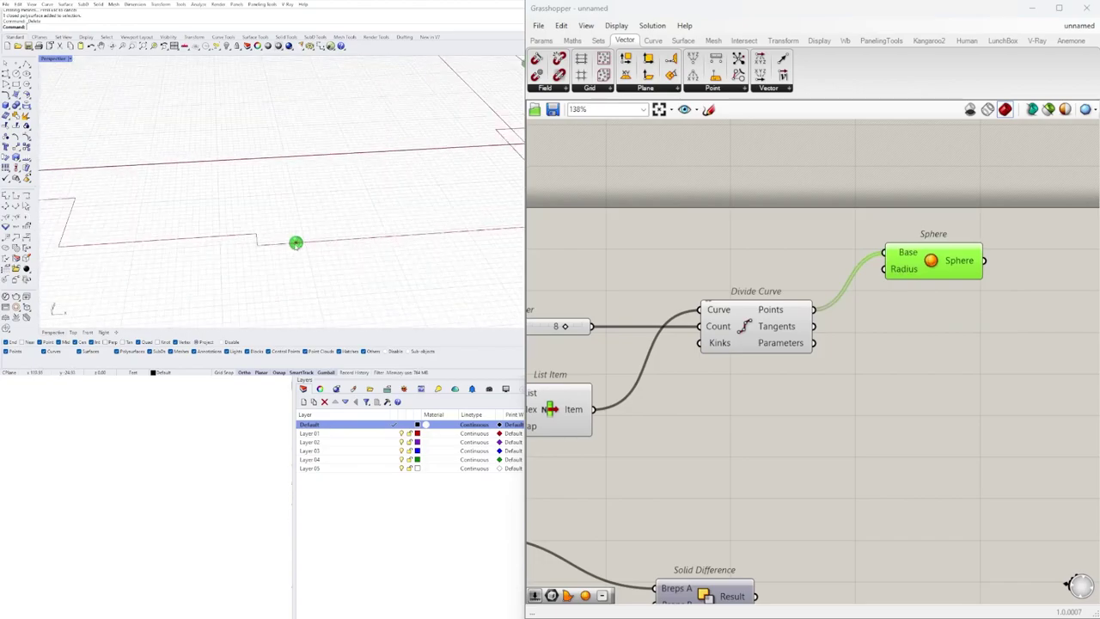
double_click(750, 248)
text(15)
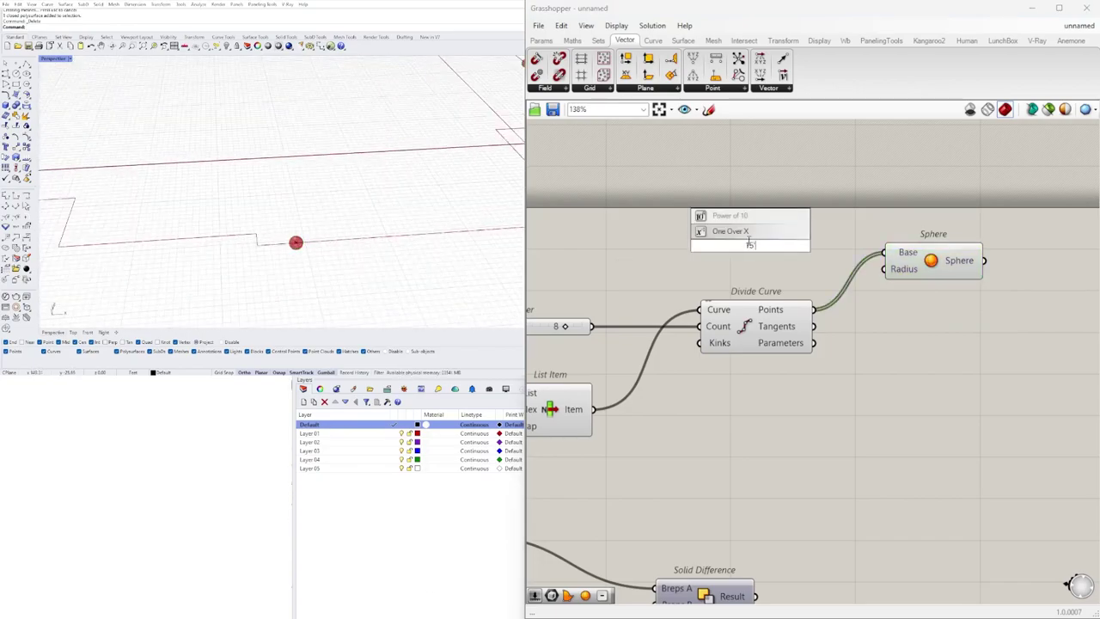
text(x)
key(Return)
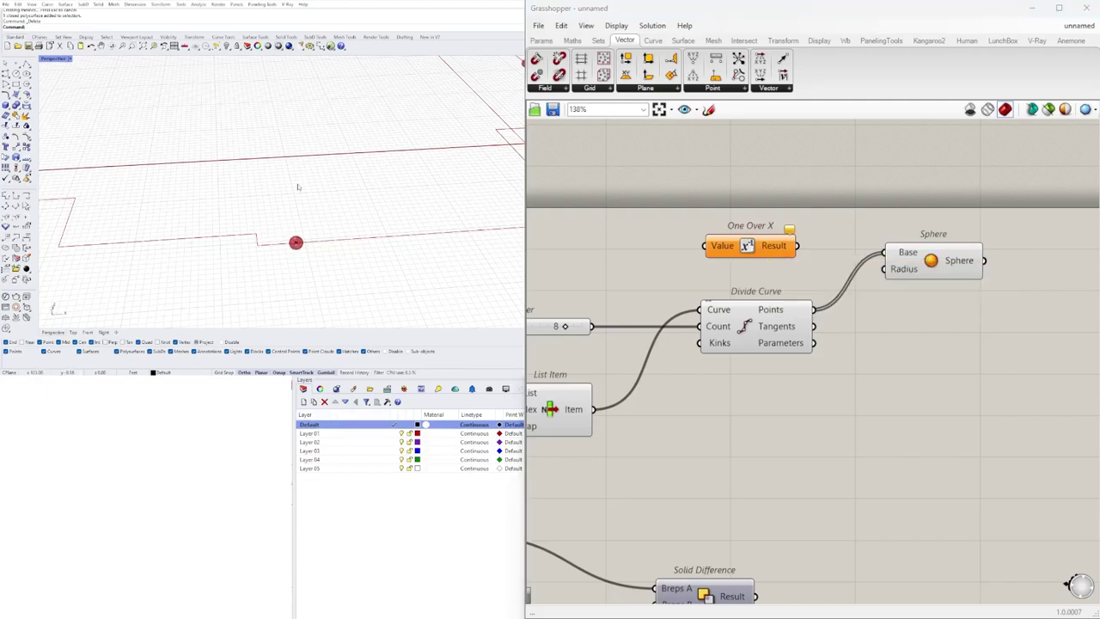
click(748, 249)
key(Delete)
Step: Add a number slider with value 15 above Divide Curve and connect it to the Sphere's Radius input
double_click(743, 243)
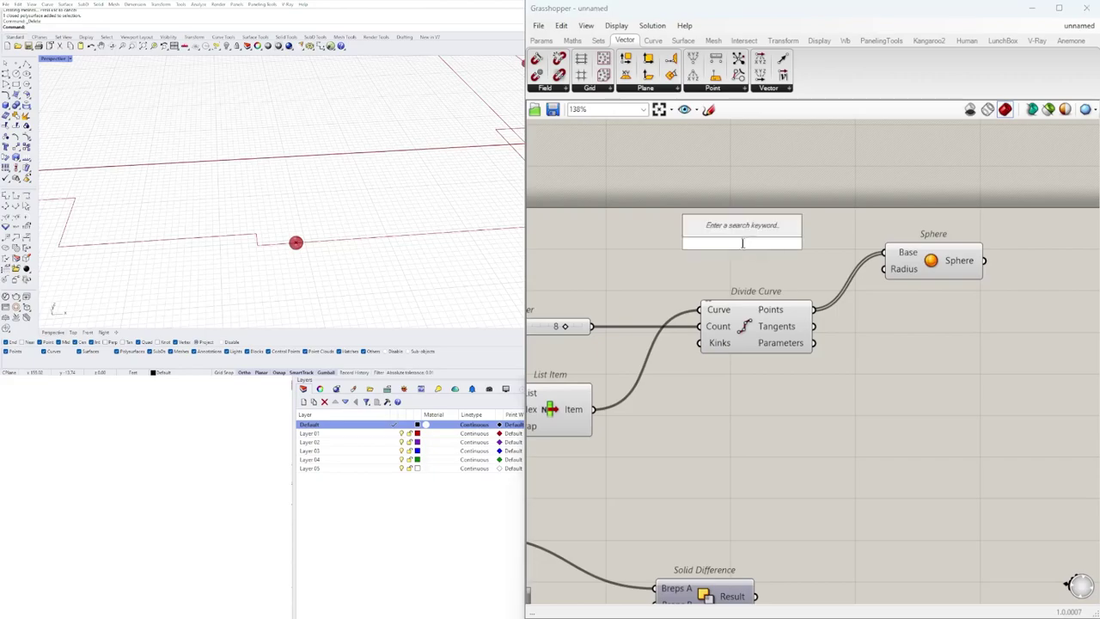
text(15)
key(Return)
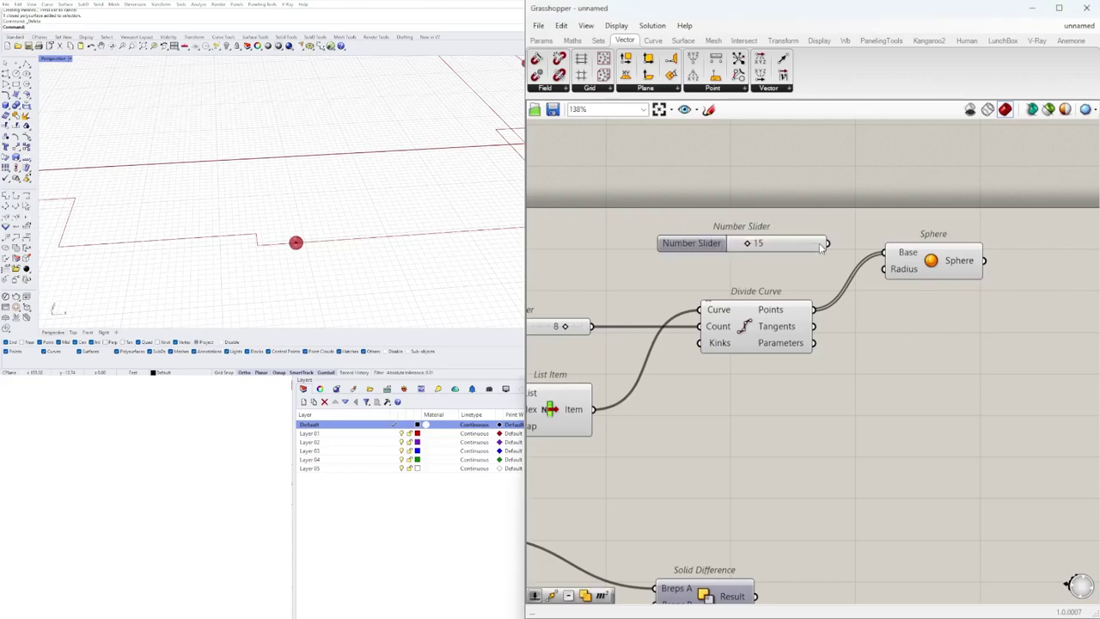
drag(878, 284, 885, 269)
scroll(366, 241, down, 8)
right_drag(395, 222, 464, 191)
Step: Move the Sphere component down so that it lines up with Divide Curve's Points output
drag(917, 273, 911, 325)
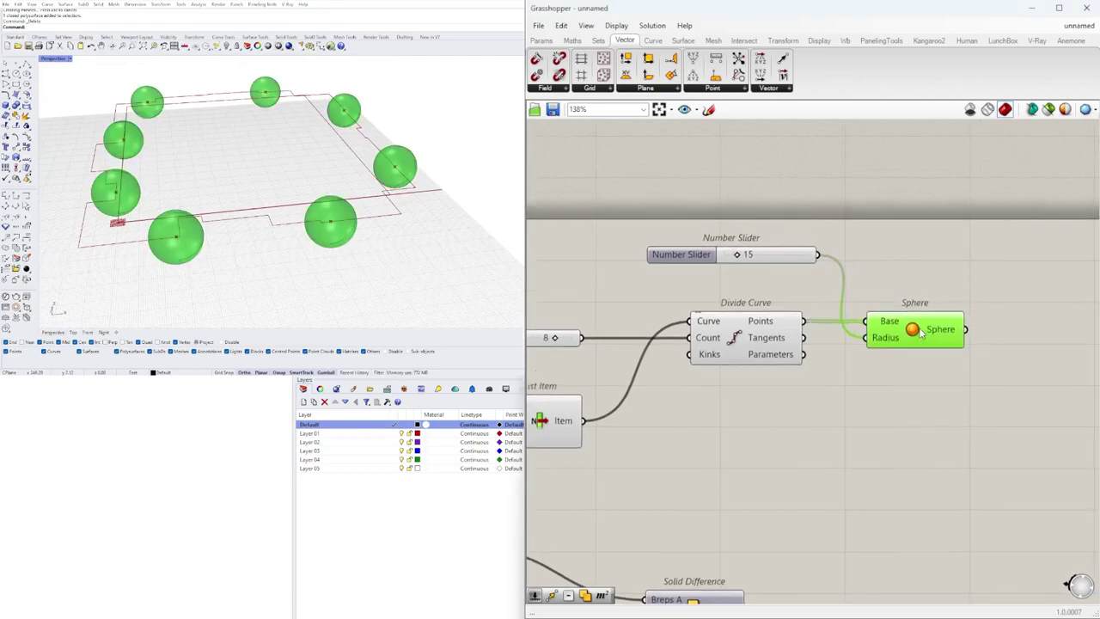
right_drag(911, 325, 831, 333)
drag(832, 333, 829, 337)
Step: Add a Box parameter beyond the Sphere component and feed it with the Sphere output
double_click(930, 333)
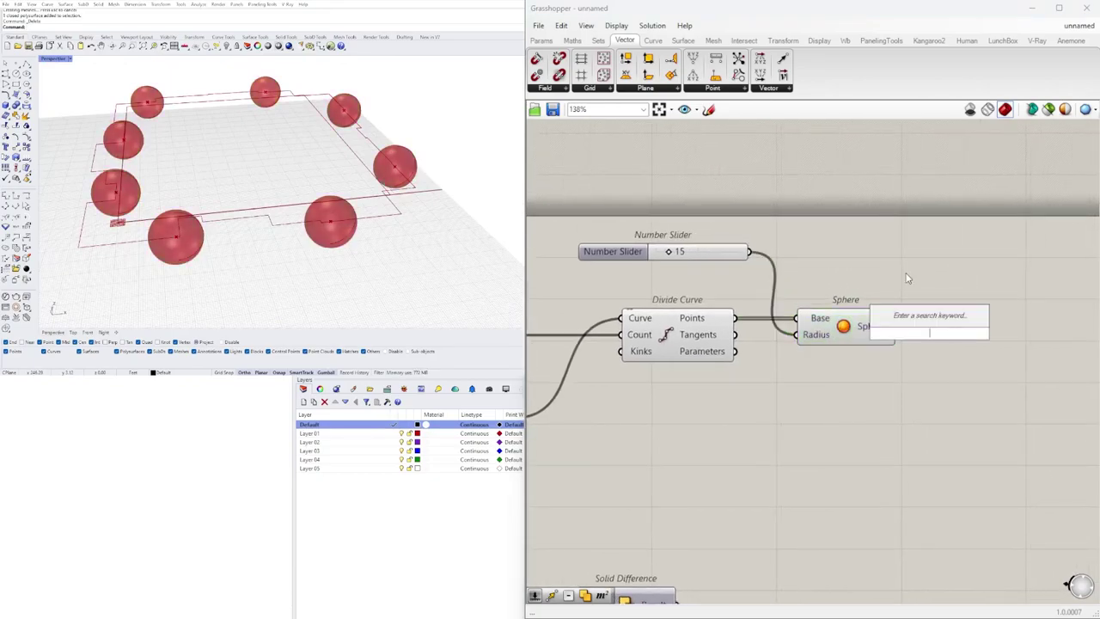
text(BOX)
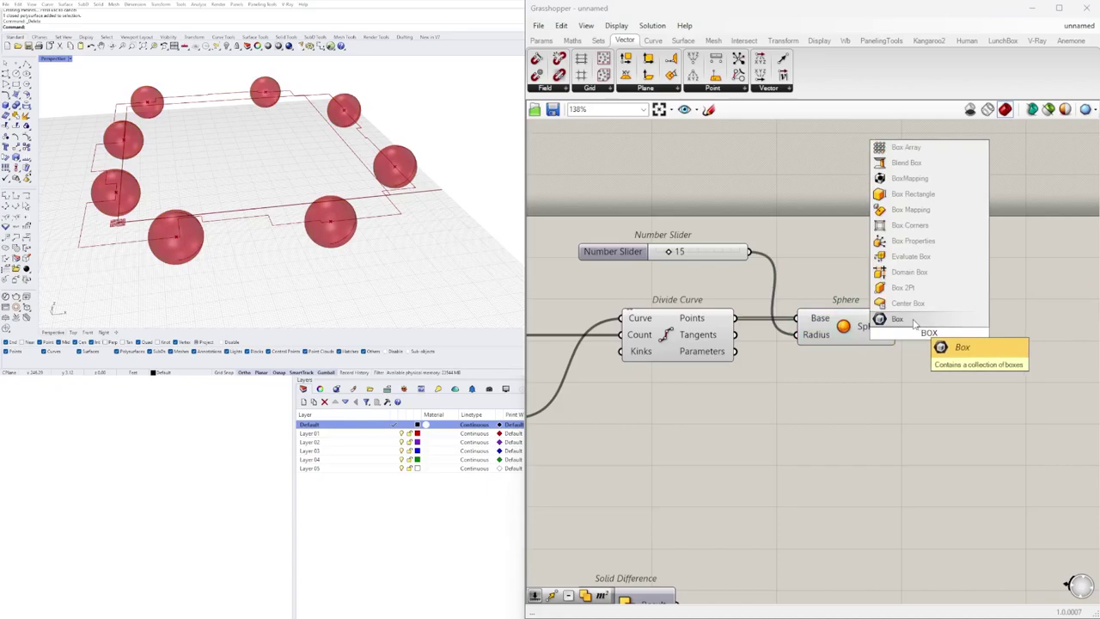
click(898, 319)
drag(905, 335, 931, 333)
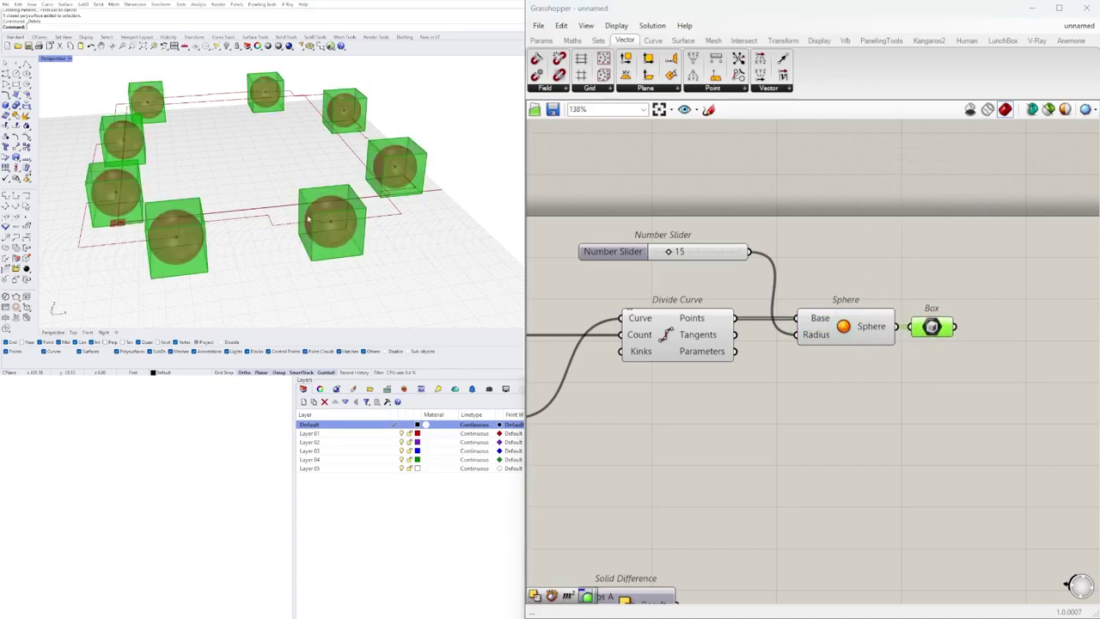
Step: Turn off the preview of the Sphere component so that only the boxes around the division points are displayed
drag(873, 395, 833, 301)
middle_click(834, 297)
click(835, 283)
right_click(843, 329)
click(870, 341)
Step: Set the Sphere radius slider to 10
scroll(675, 270, up, 5)
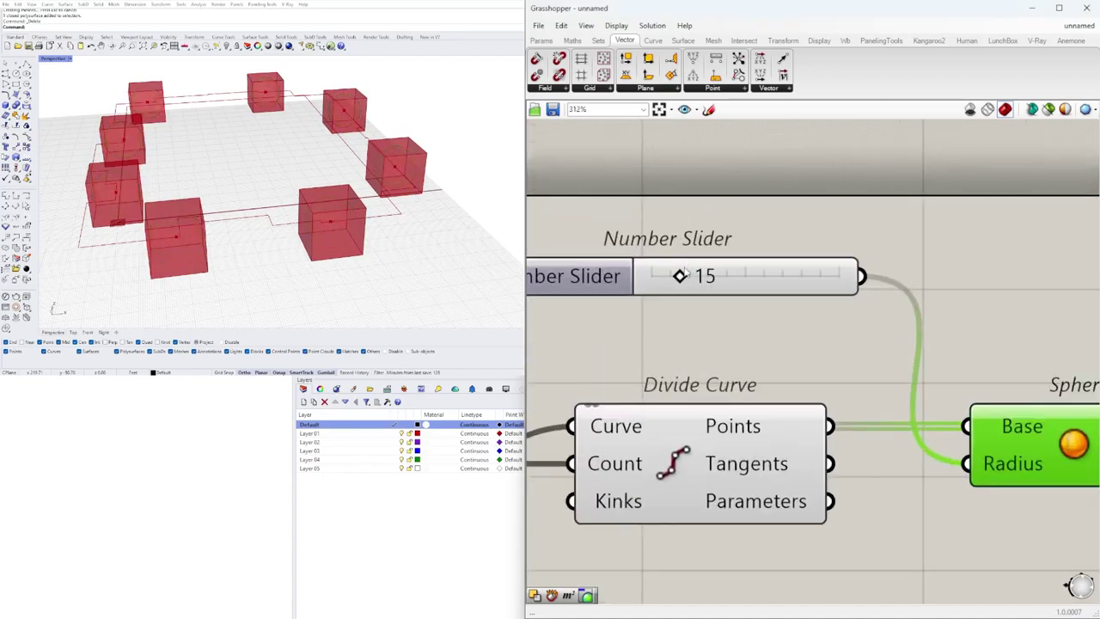
drag(680, 282, 685, 282)
right_drag(340, 272, 326, 210)
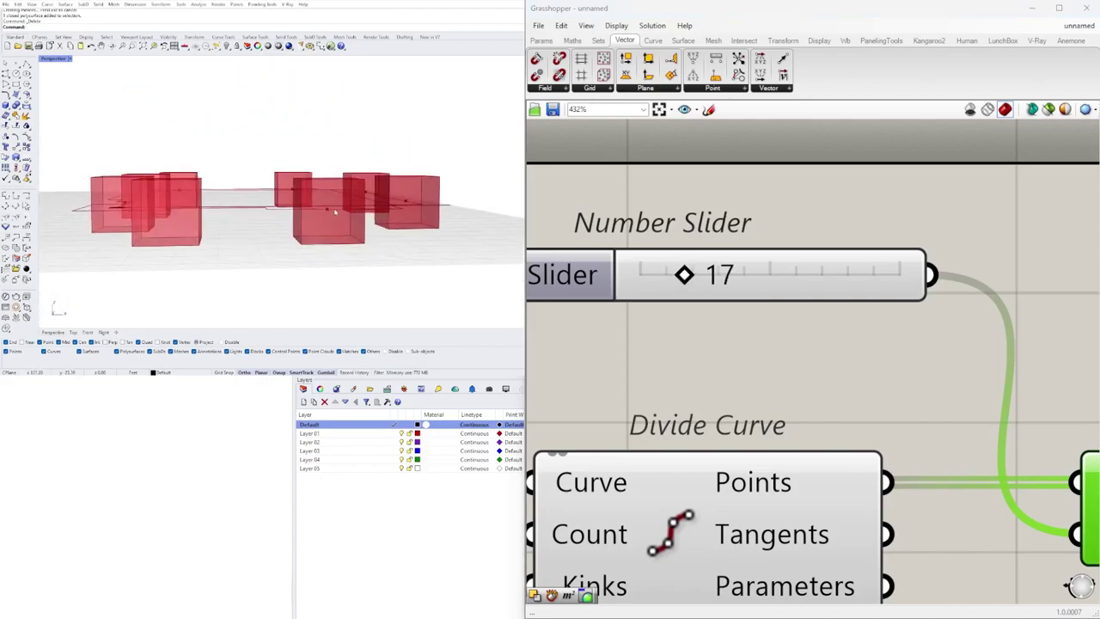
scroll(654, 280, up, 3)
drag(690, 273, 654, 275)
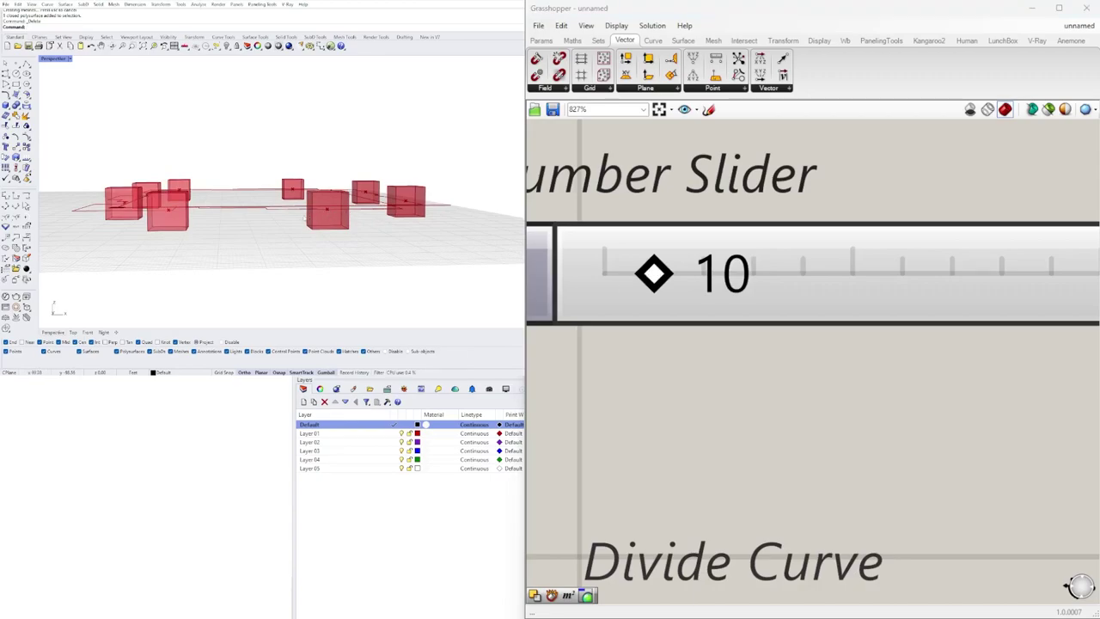
scroll(799, 326, down, 5)
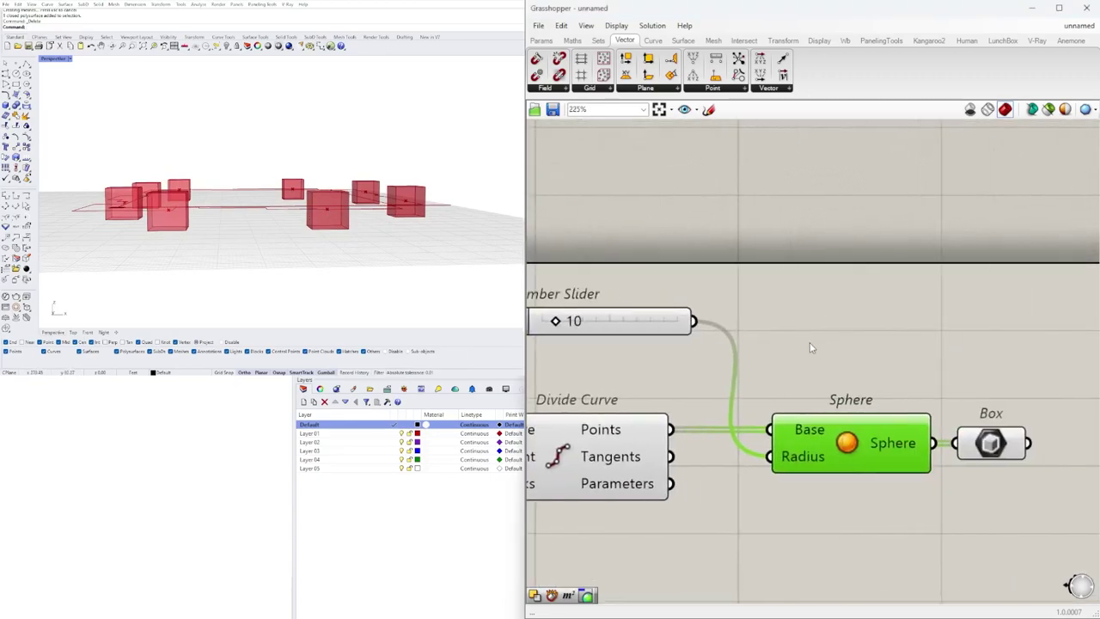
Step: Turn on the preview of the Solid Difference to compare the boxes with the building volumes
scroll(928, 343, up, 2)
click(924, 403)
scroll(923, 409, down, 5)
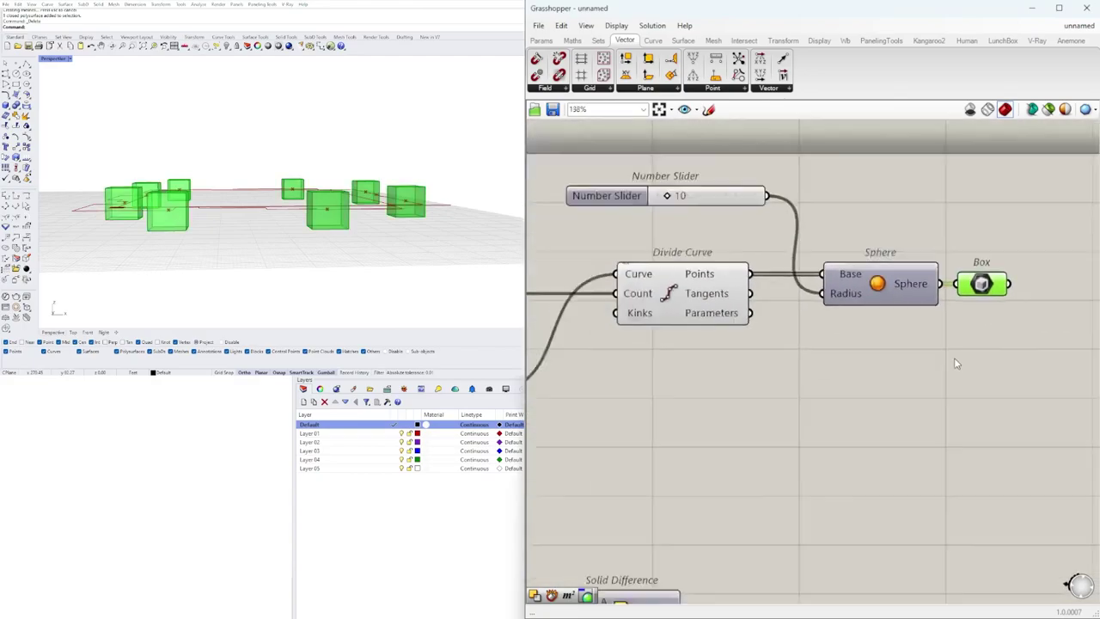
click(887, 421)
right_click(884, 417)
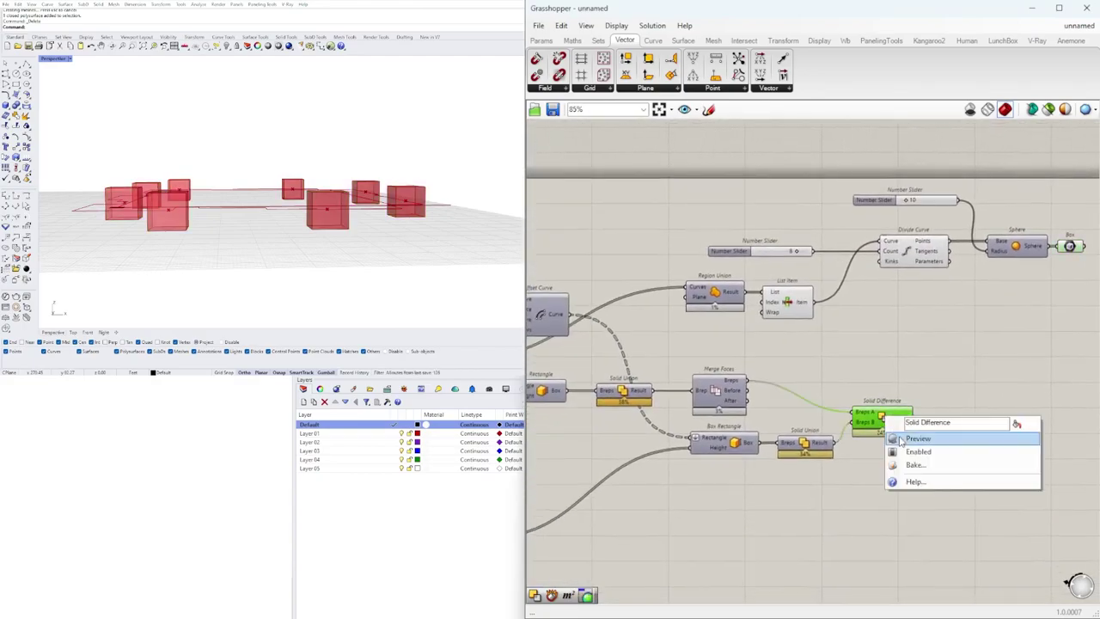
click(900, 438)
right_drag(455, 159, 376, 178)
scroll(393, 172, down, 3)
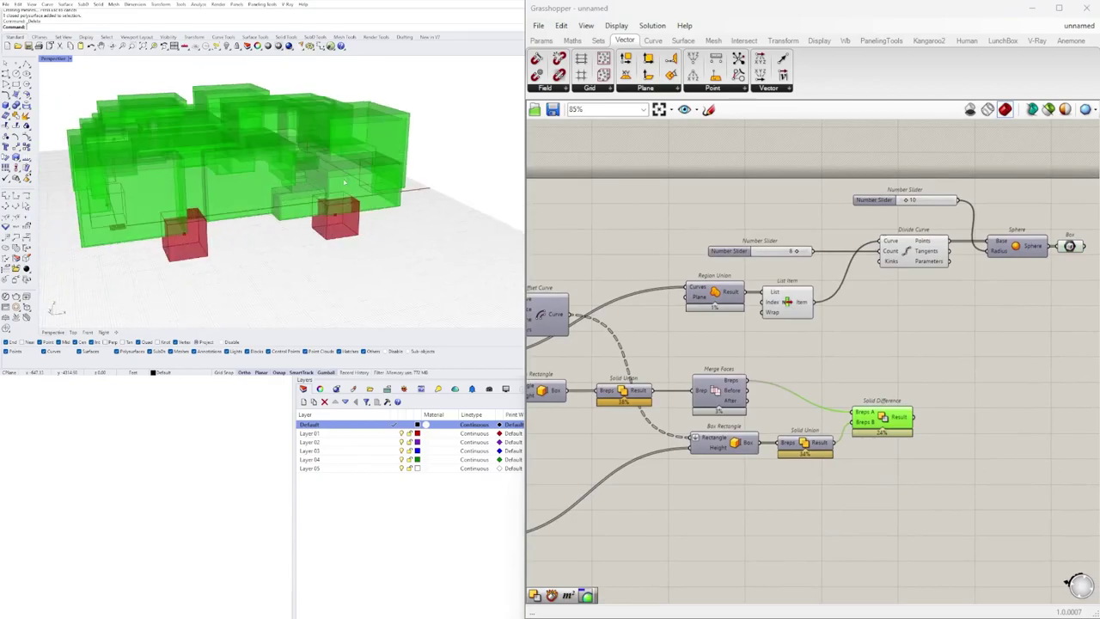
scroll(830, 336, down, 2)
scroll(914, 341, up, 2)
click(928, 350)
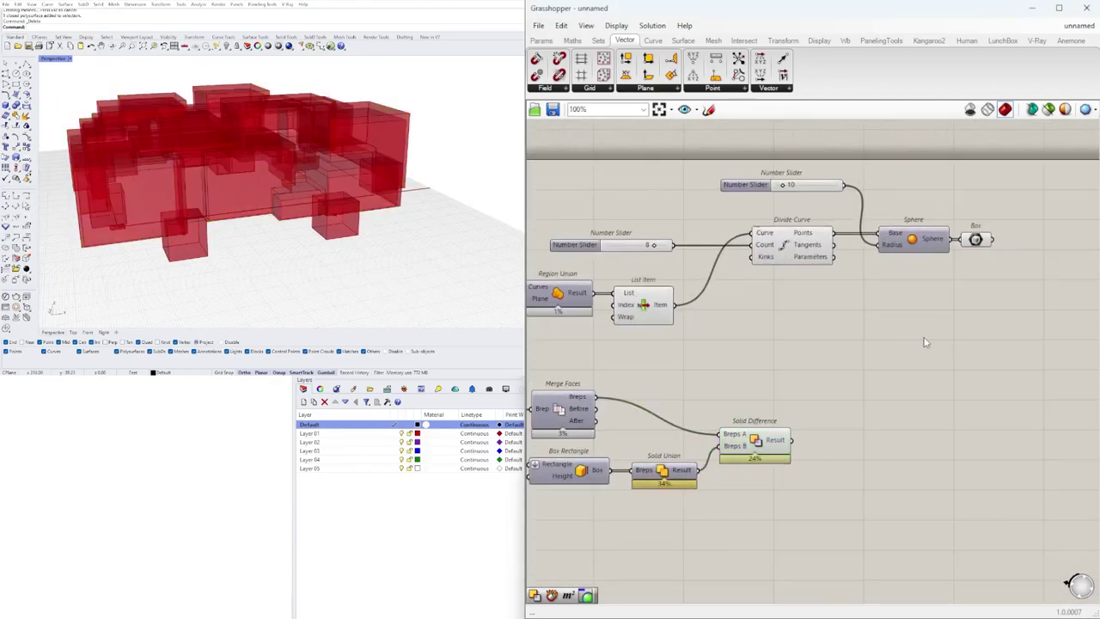
Step: Add a second Solid Difference component with the existing Solid Difference's Result connected to its Breps A input
double_click(922, 332)
text(Di)
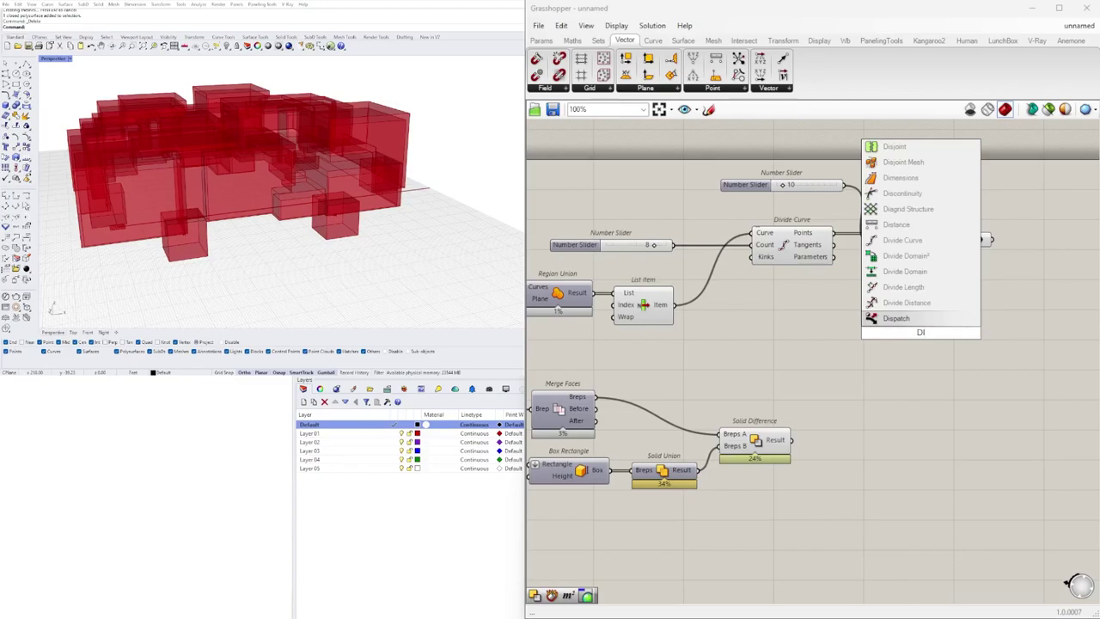
key(BackSpace)
text(o)
click(890, 346)
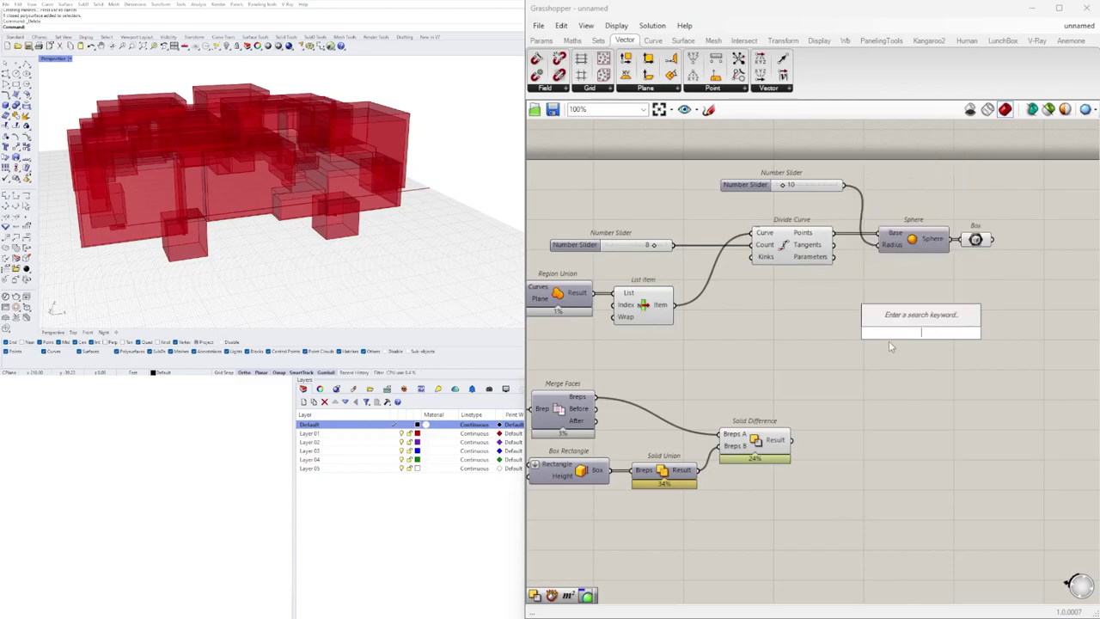
text(DIF)
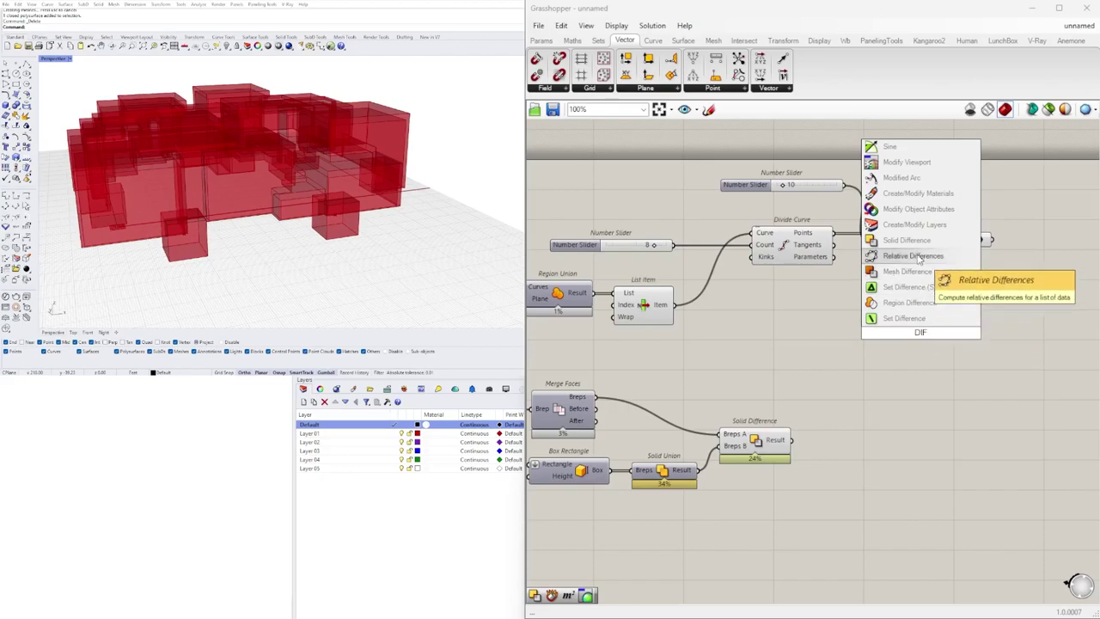
click(898, 239)
click(757, 443)
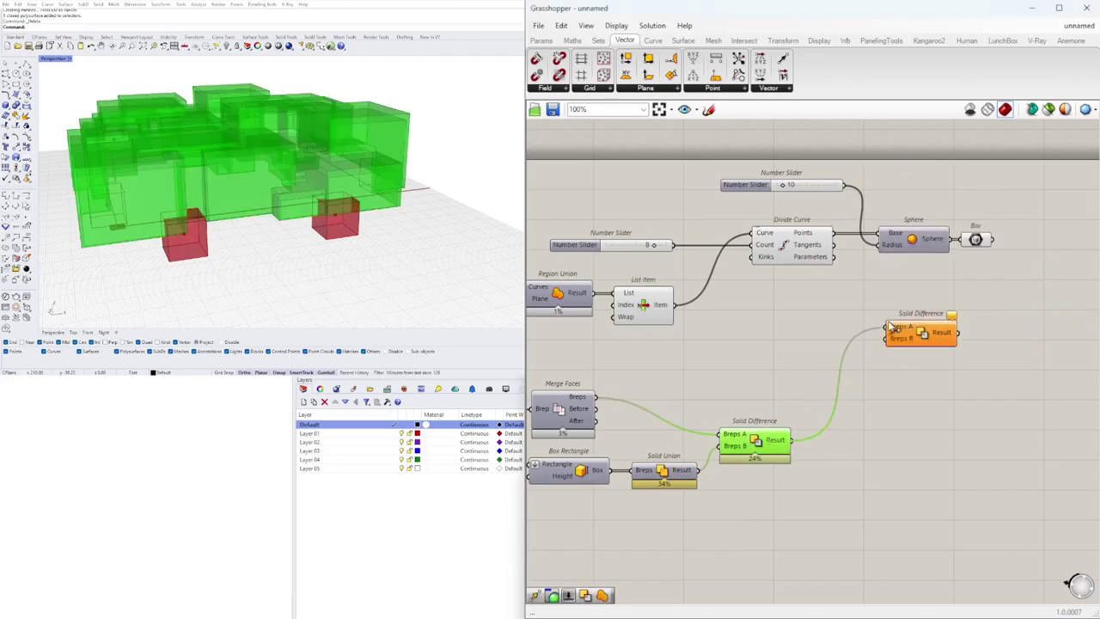
Step: Arrange the two Solid Differences, placing the existing one level with Merge Faces and the new one just beyond and below the Box
drag(890, 330, 984, 347)
click(754, 419)
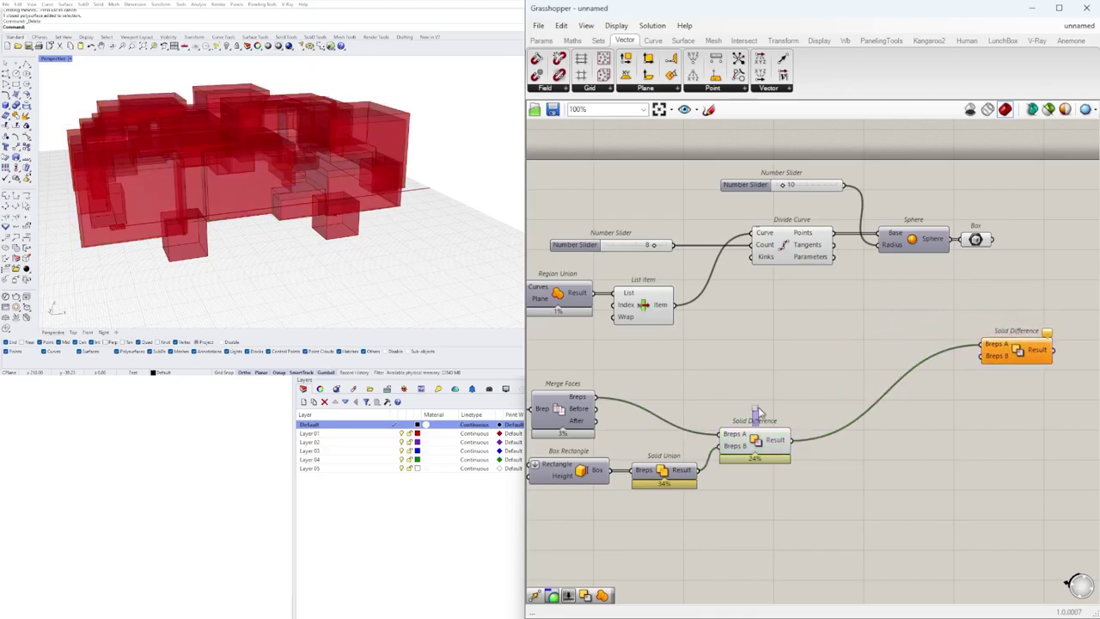
drag(750, 454, 755, 414)
right_drag(756, 415, 648, 424)
drag(924, 357, 975, 295)
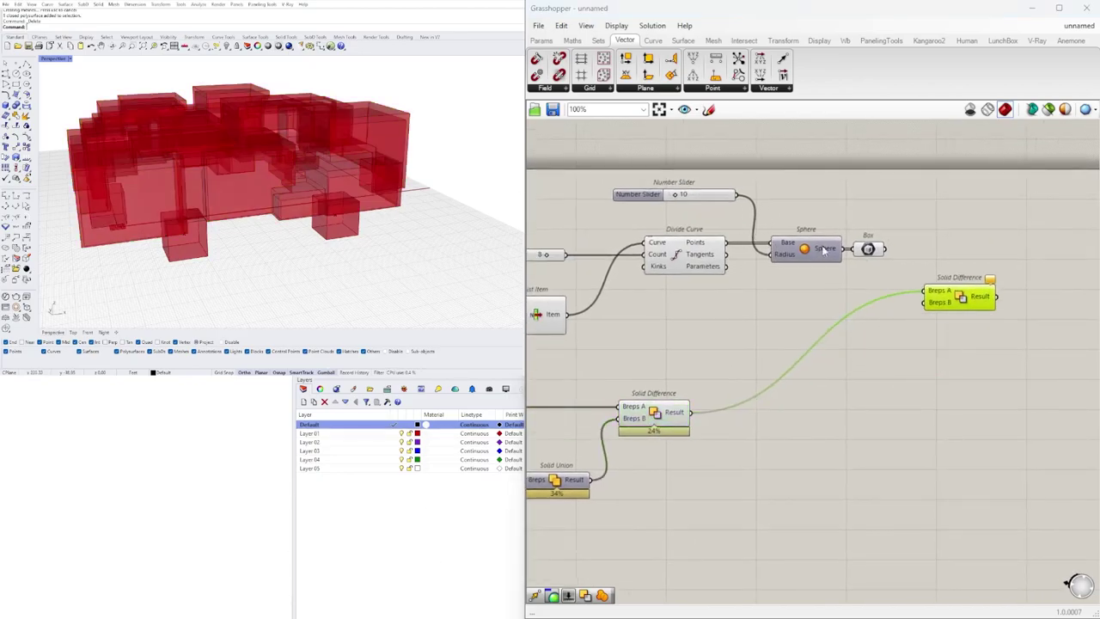
Step: Connect the Box output to the Breps B input of the new Solid Difference
drag(891, 251, 920, 315)
click(900, 386)
drag(871, 276, 736, 236)
click(679, 335)
right_drag(674, 338, 808, 328)
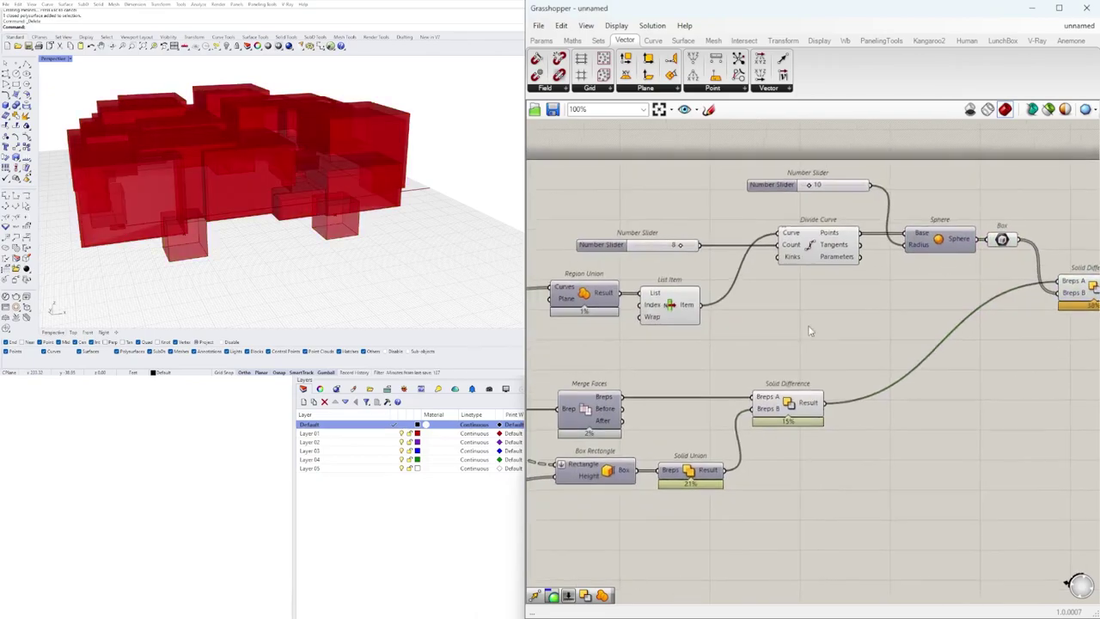
Step: Turn off the previews of the first Solid Difference and the Box, leaving the new Solid Difference displayed
click(794, 411)
right_click(794, 410)
click(825, 429)
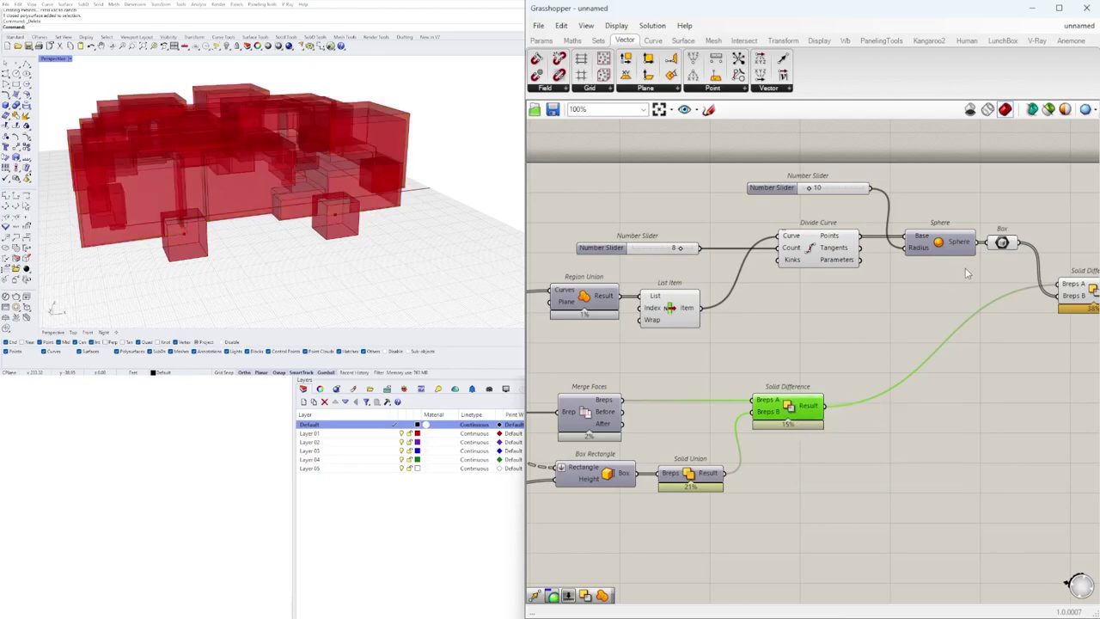
click(1002, 243)
right_click(1002, 243)
click(1037, 264)
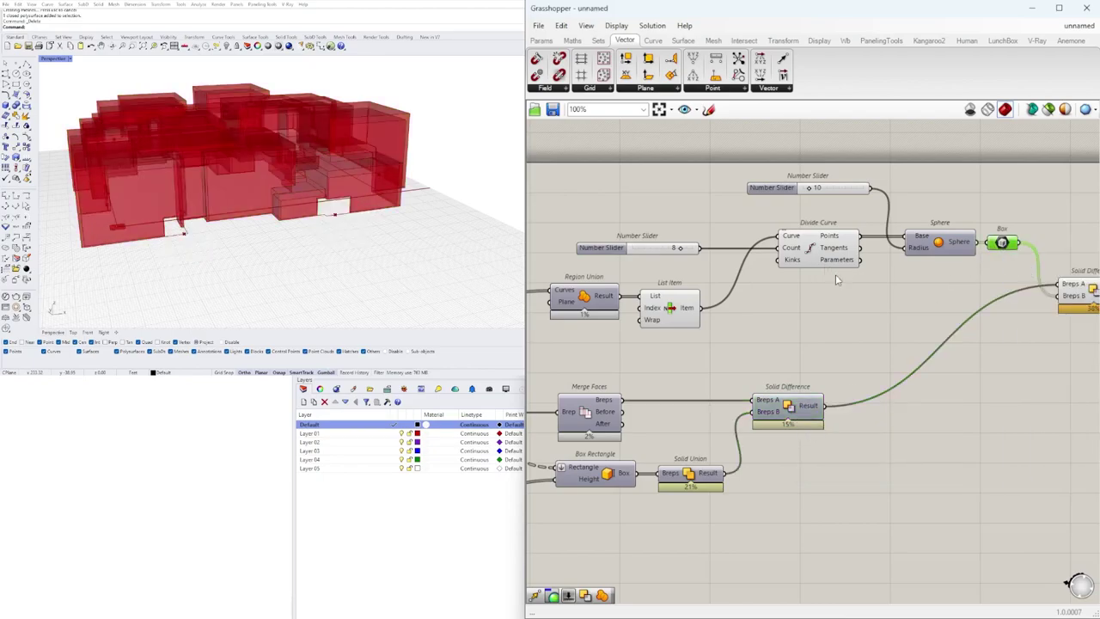
Step: Examine the openings cut into the building's outer walls at the division points
right_drag(438, 243, 409, 227)
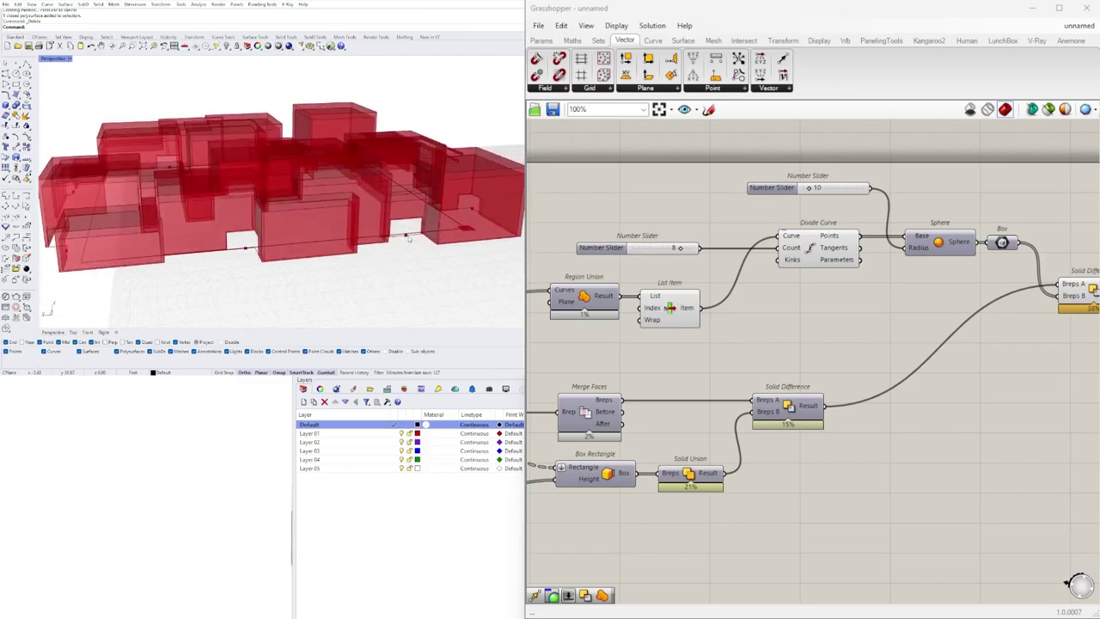
scroll(416, 237, up, 5)
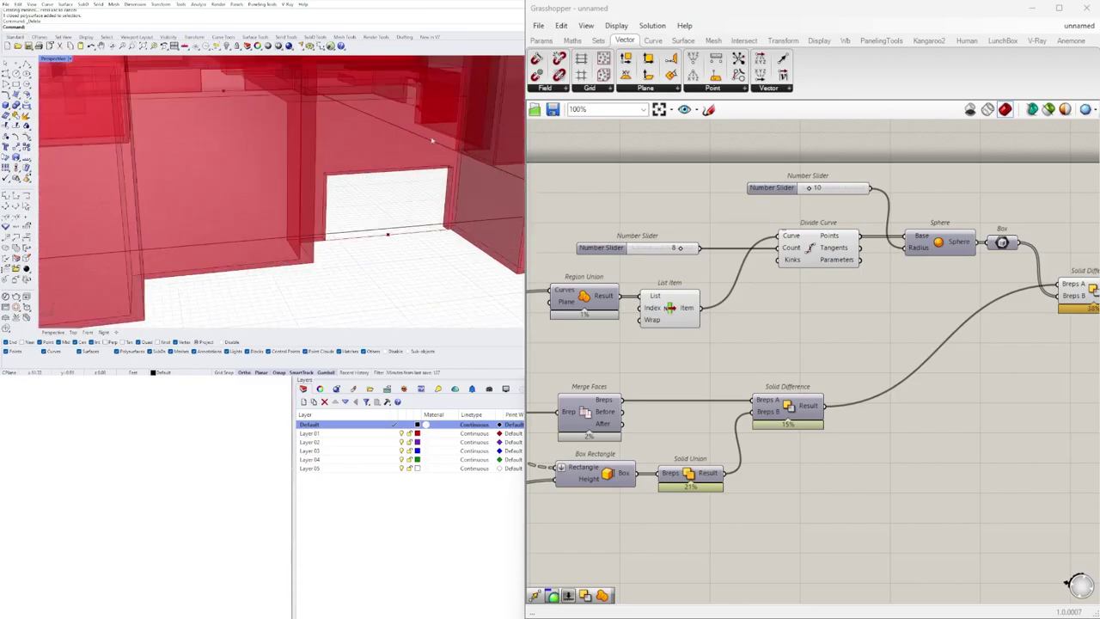
scroll(803, 340, down, 2)
right_drag(1038, 316, 896, 357)
scroll(896, 358, up, 1)
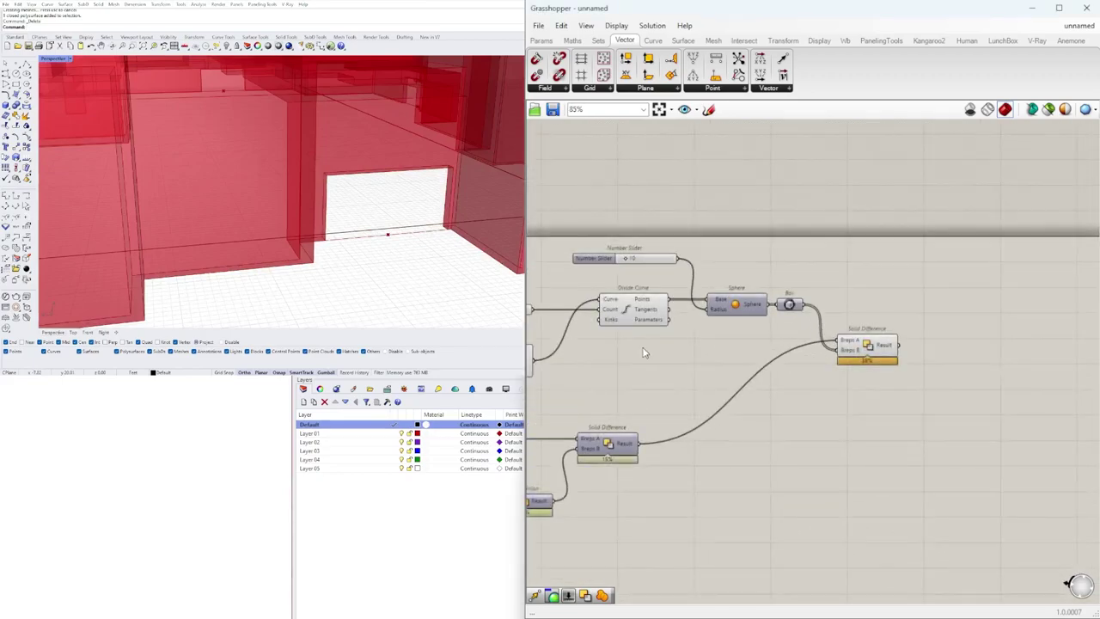
right_drag(574, 367, 797, 352)
scroll(771, 307, up, 2)
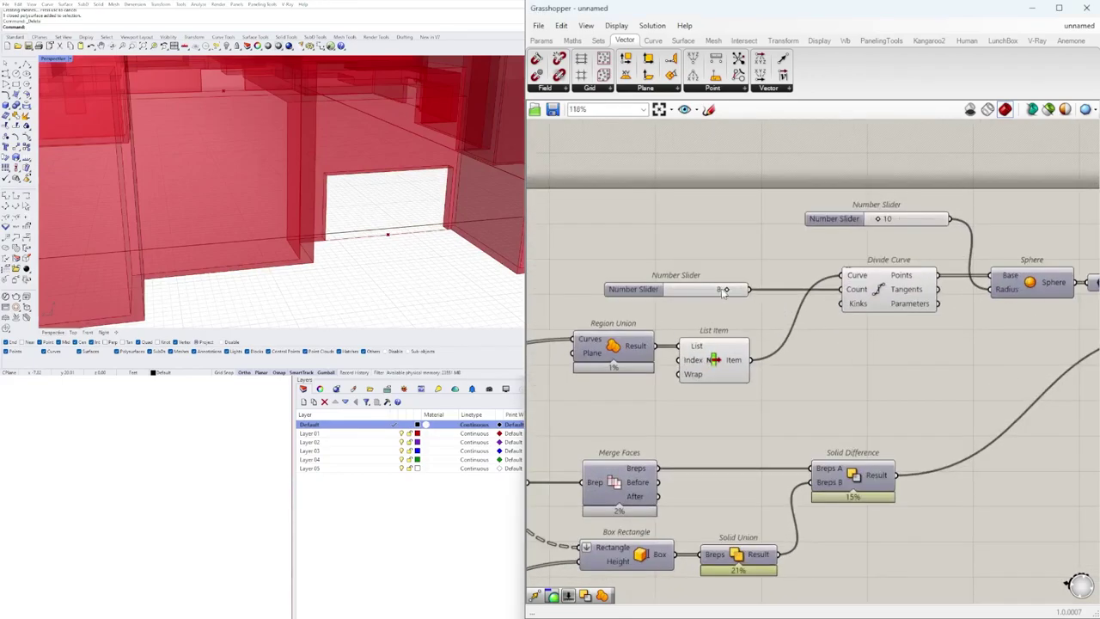
scroll(722, 292, up, 3)
scroll(369, 215, down, 5)
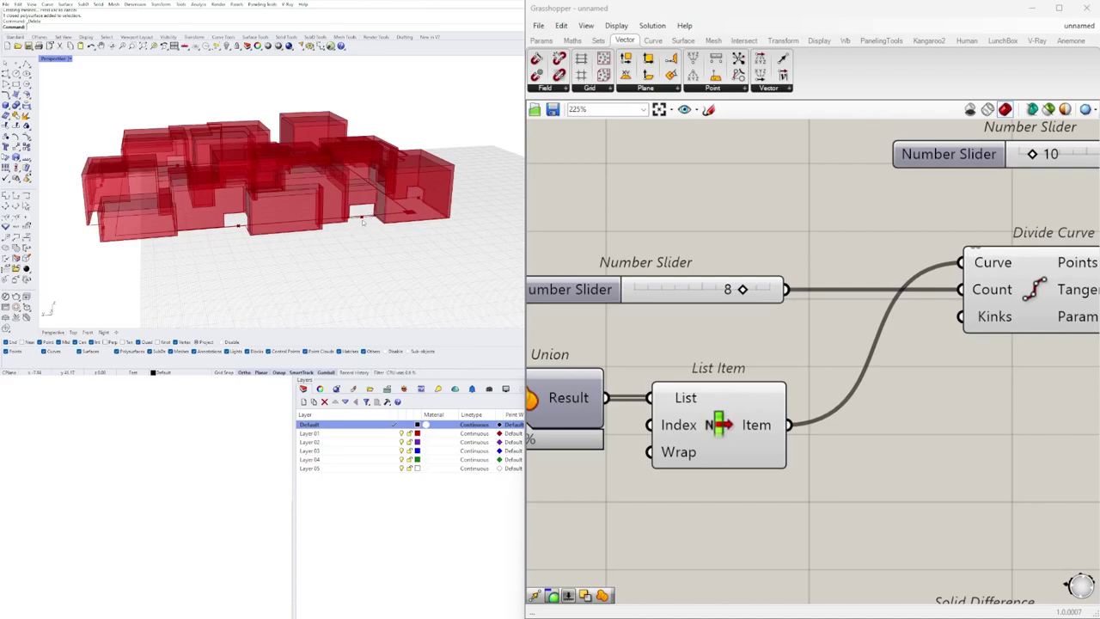
scroll(733, 430, down, 3)
Step: Raise the upper limit of the Divide Curve Count slider and set the slider to 20
scroll(867, 369, up, 4)
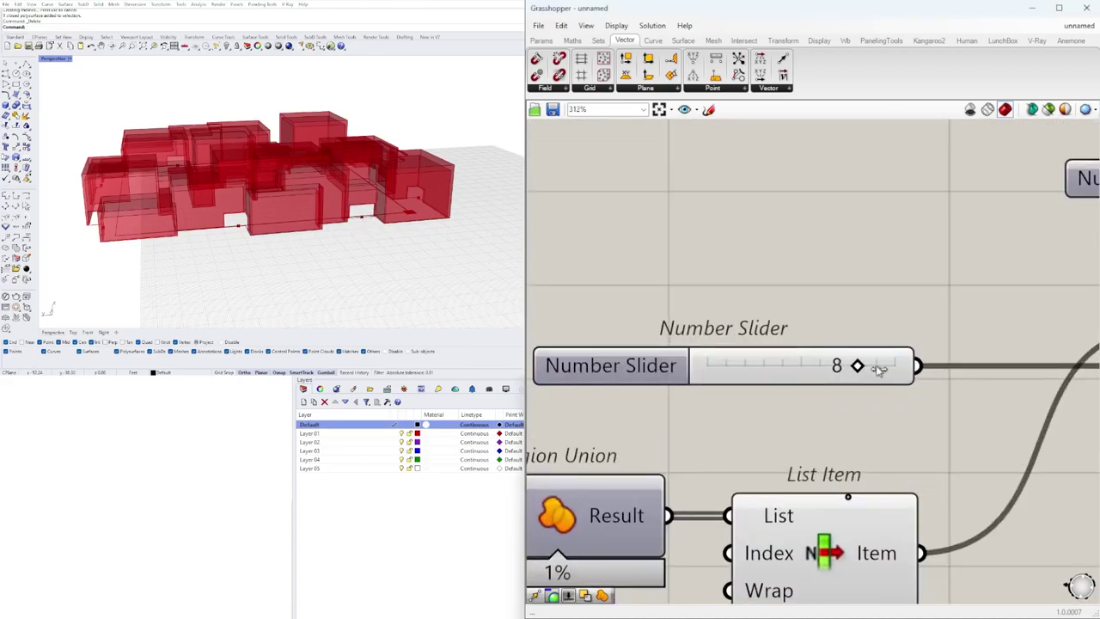
mouse_move(858, 365)
mouse_down()
mouse_move(926, 363)
mouse_move(879, 365)
mouse_up()
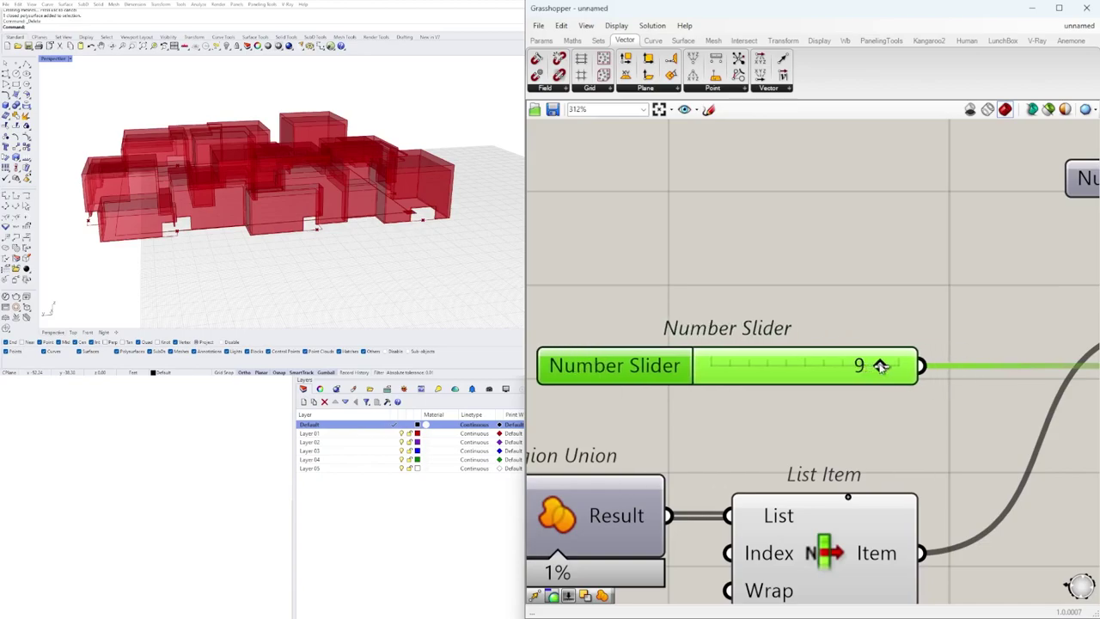
double_click(669, 361)
click(703, 387)
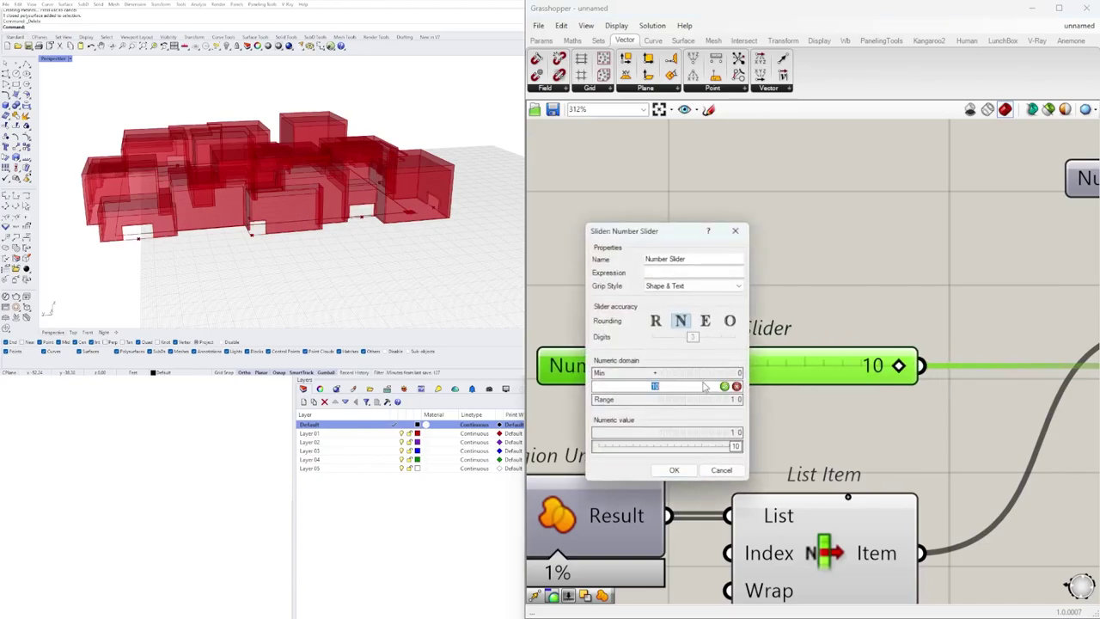
click(674, 470)
double_click(806, 383)
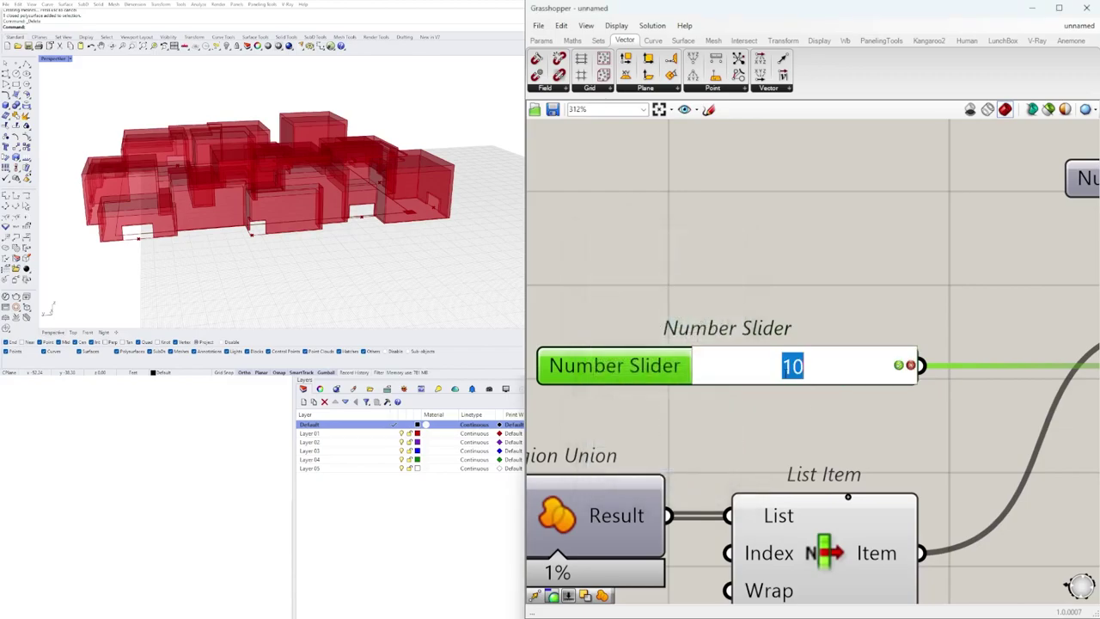
key(Return)
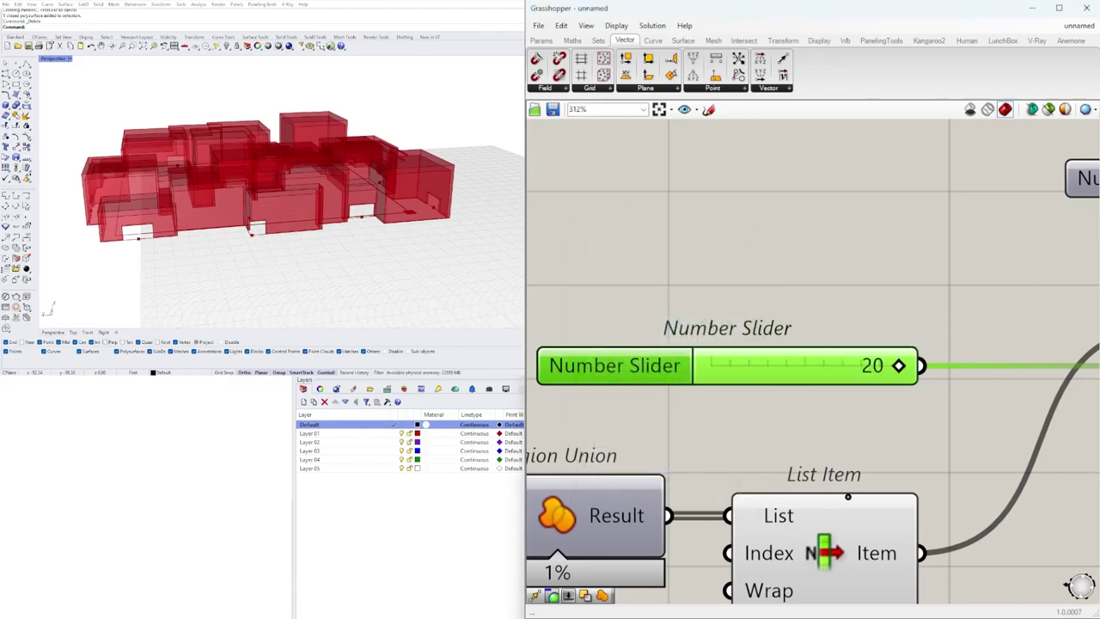
Step: Move the last Solid Difference slightly further away from the Box component
right_drag(404, 231, 487, 218)
scroll(884, 284, down, 6)
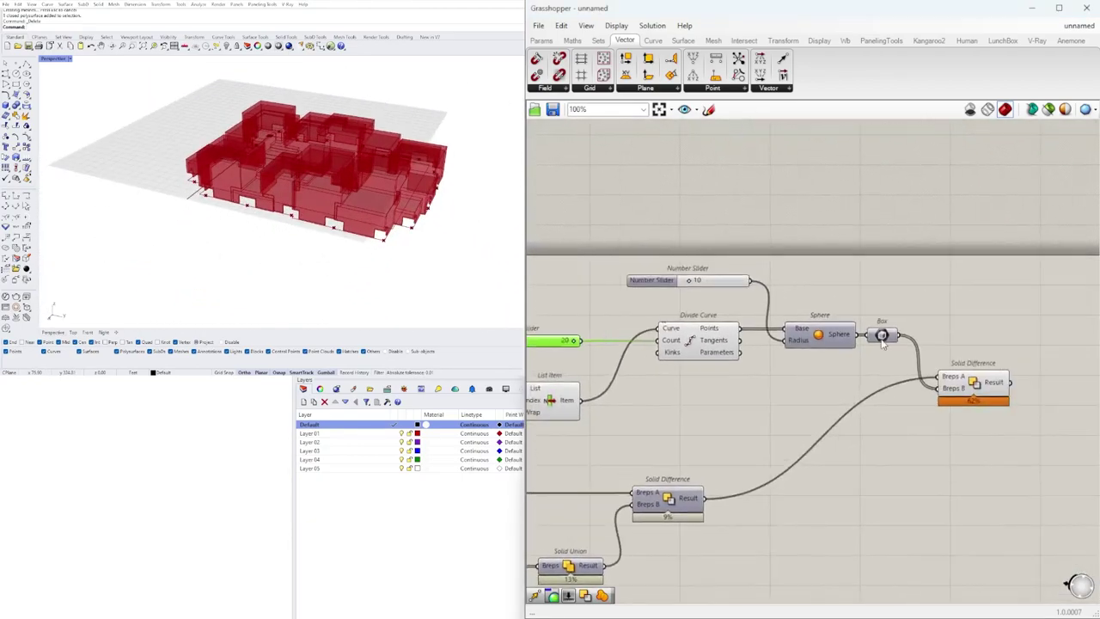
drag(984, 357, 1012, 346)
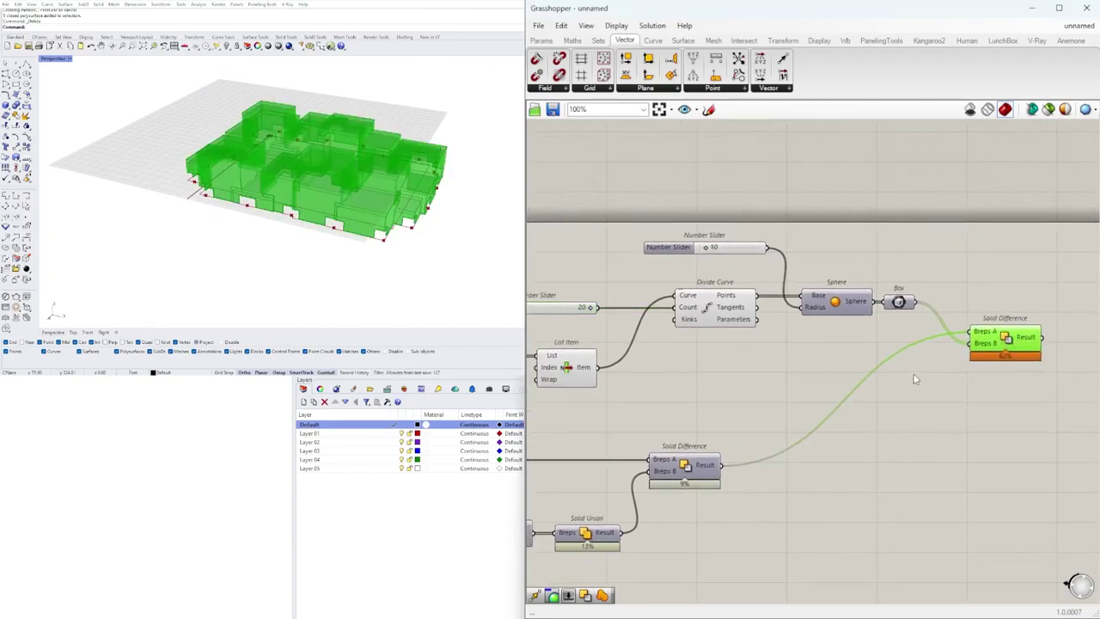
Step: Examine the perimeter curve supplied by List Item against the openings cut in the building's outer walls
right_drag(915, 379, 1007, 355)
scroll(1007, 355, down, 2)
click(859, 355)
scroll(777, 340, up, 3)
click(754, 363)
right_drag(801, 354, 658, 362)
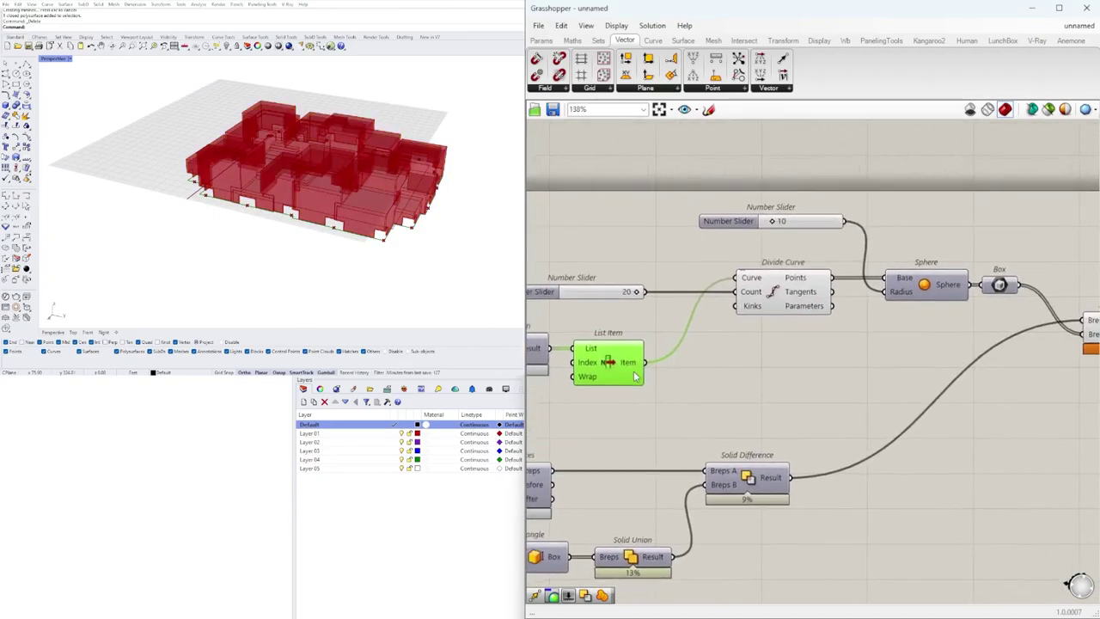
scroll(636, 375, up, 2)
scroll(405, 238, up, 6)
scroll(260, 217, down, 5)
scroll(769, 330, down, 2)
scroll(760, 302, up, 1)
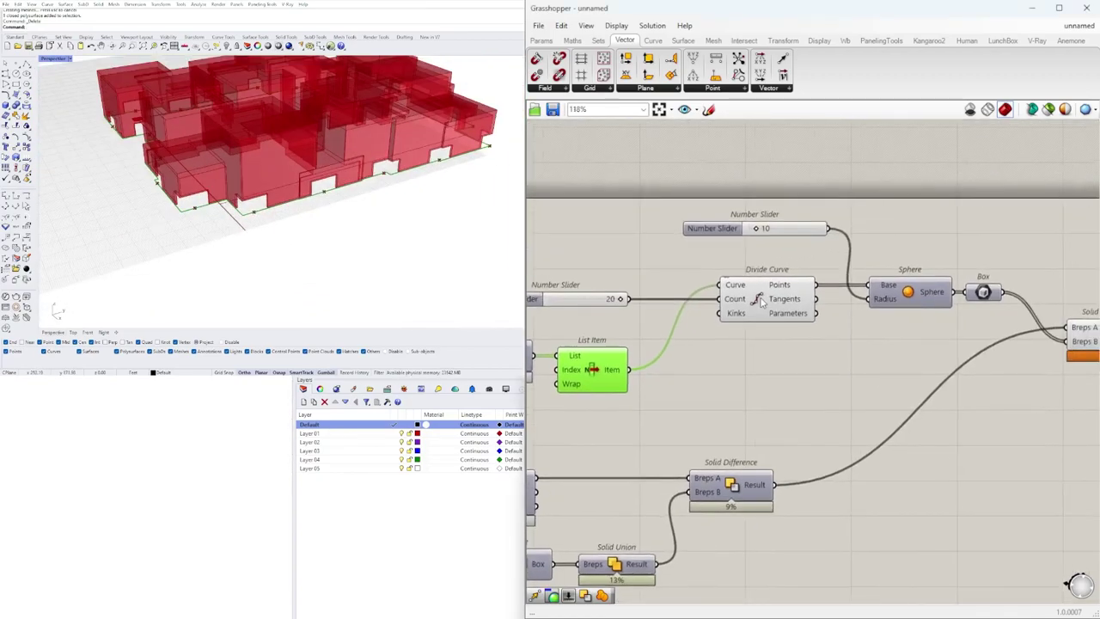
Step: Turn off the previews of Divide Curve and the last Solid Difference, leaving the perimeter curve displayed
right_click(761, 302)
click(775, 320)
click(605, 376)
scroll(954, 342, down, 3)
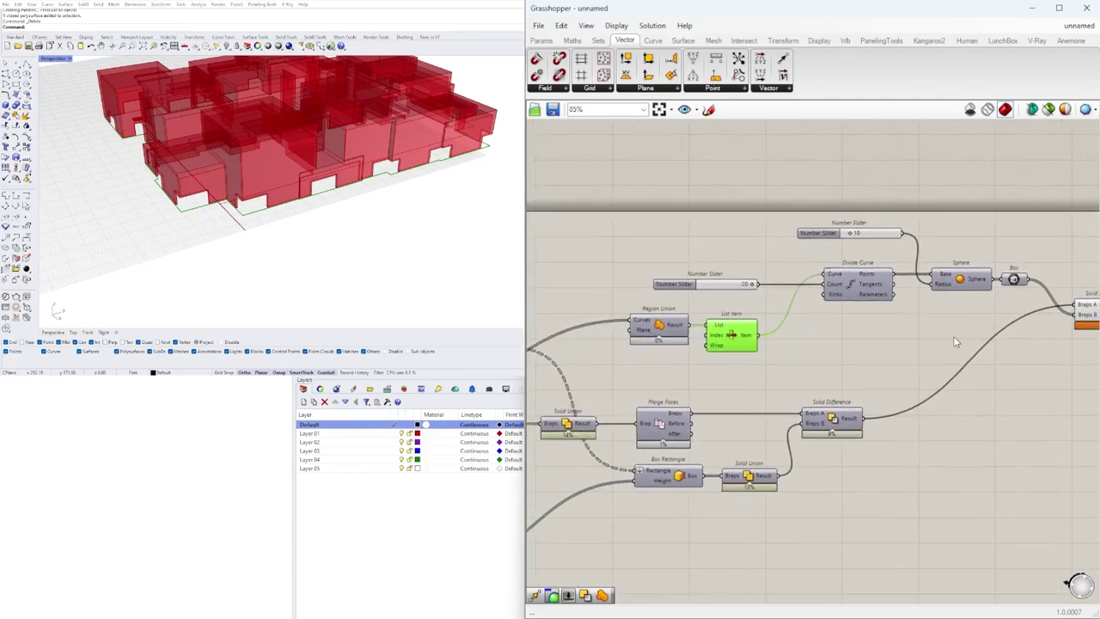
right_drag(1015, 323, 920, 328)
click(1001, 323)
right_click(1001, 322)
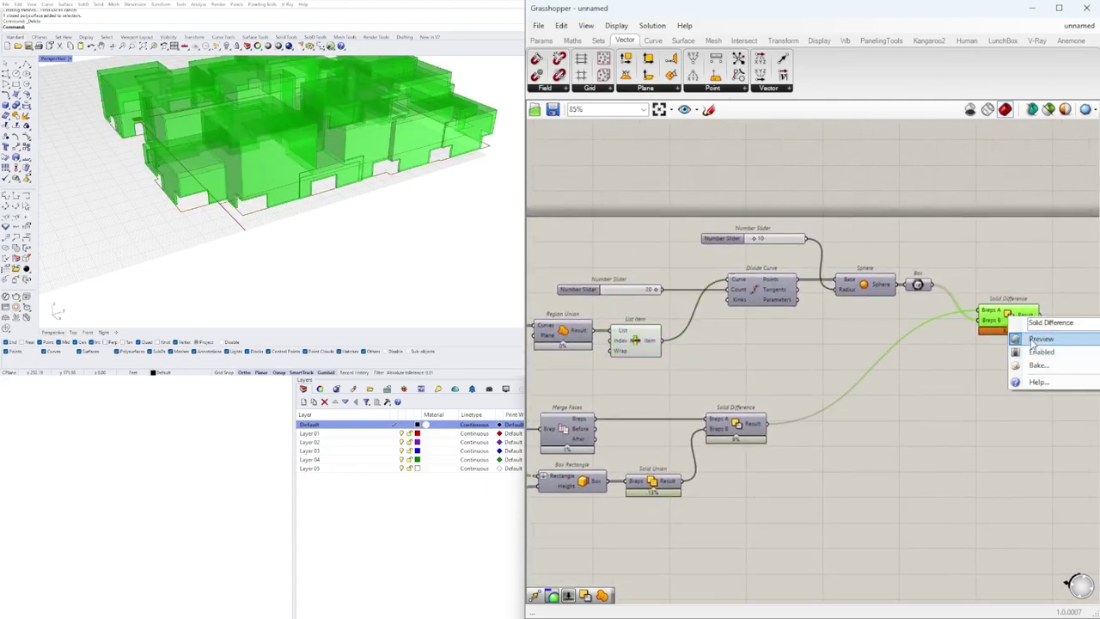
click(1023, 341)
Step: Add an Explode component after List Item and connect the Item output to its Curve input
drag(628, 347, 613, 343)
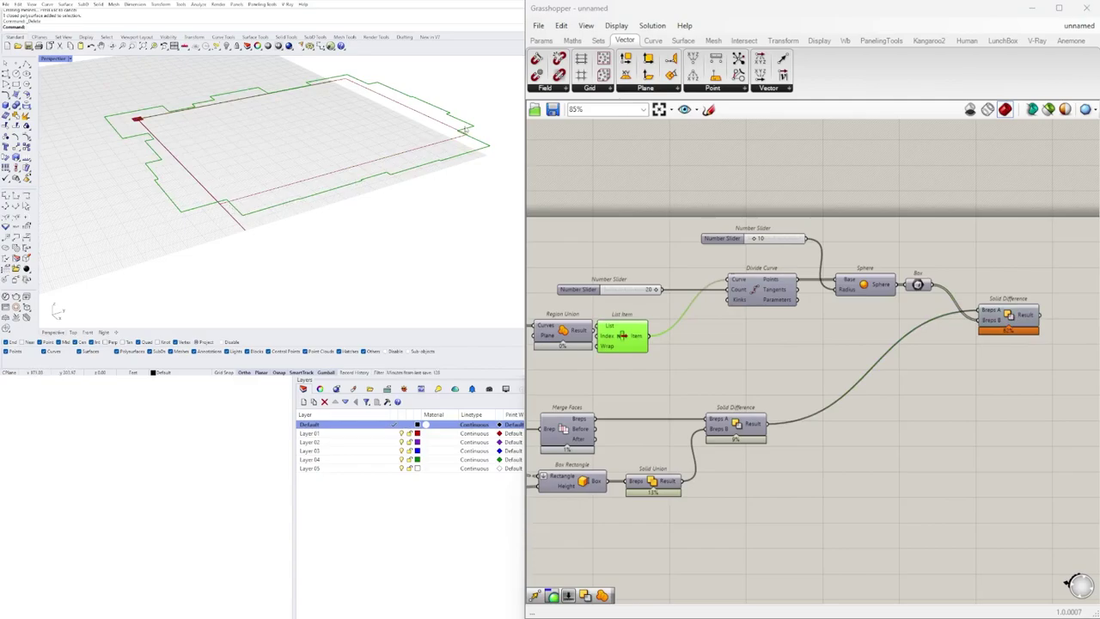
click(691, 355)
double_click(691, 354)
text(EXPL)
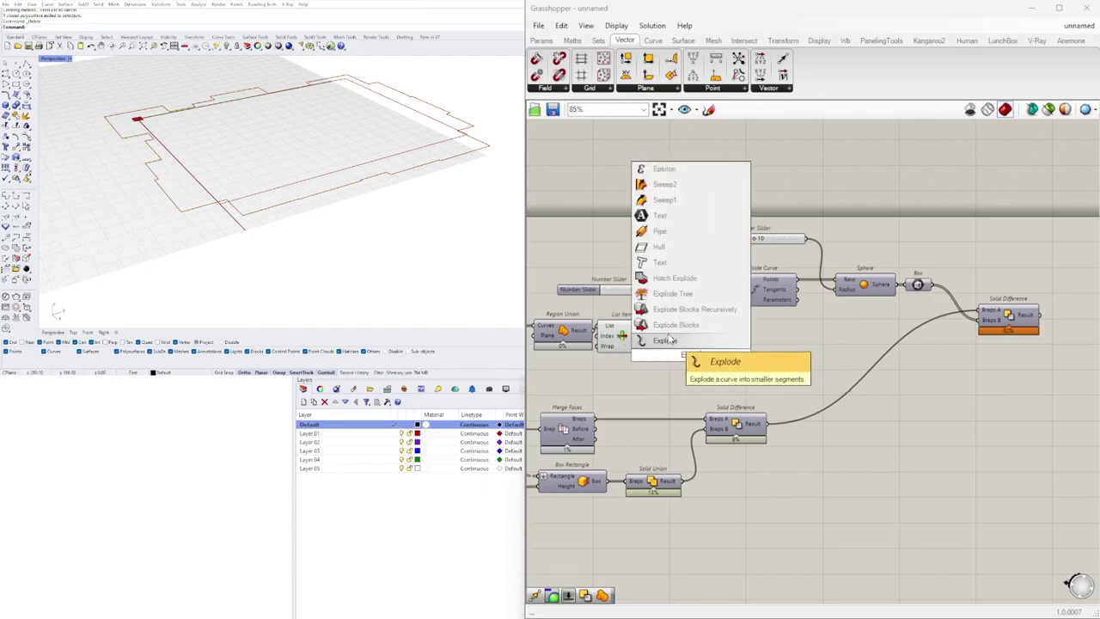
click(636, 341)
scroll(638, 335, up, 4)
drag(659, 352, 694, 348)
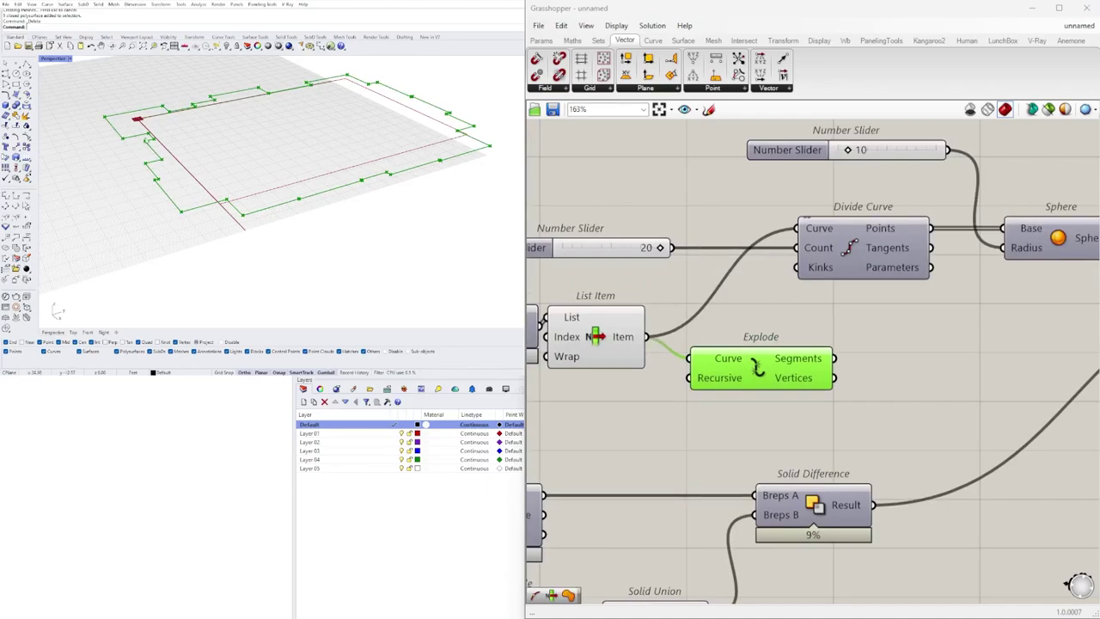
Step: Add a Curve Middle component and connect the Explode Segments output to its Curve input
scroll(146, 137, up, 3)
scroll(720, 316, down, 4)
scroll(840, 326, up, 3)
drag(753, 354, 759, 361)
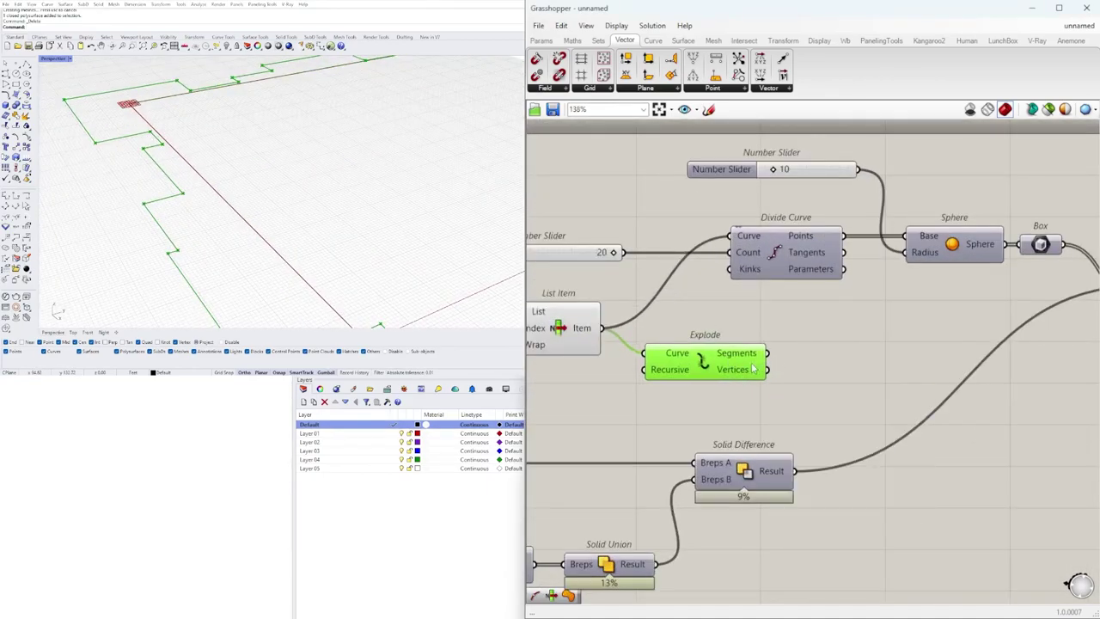
drag(740, 359, 728, 380)
right_drag(772, 366, 692, 364)
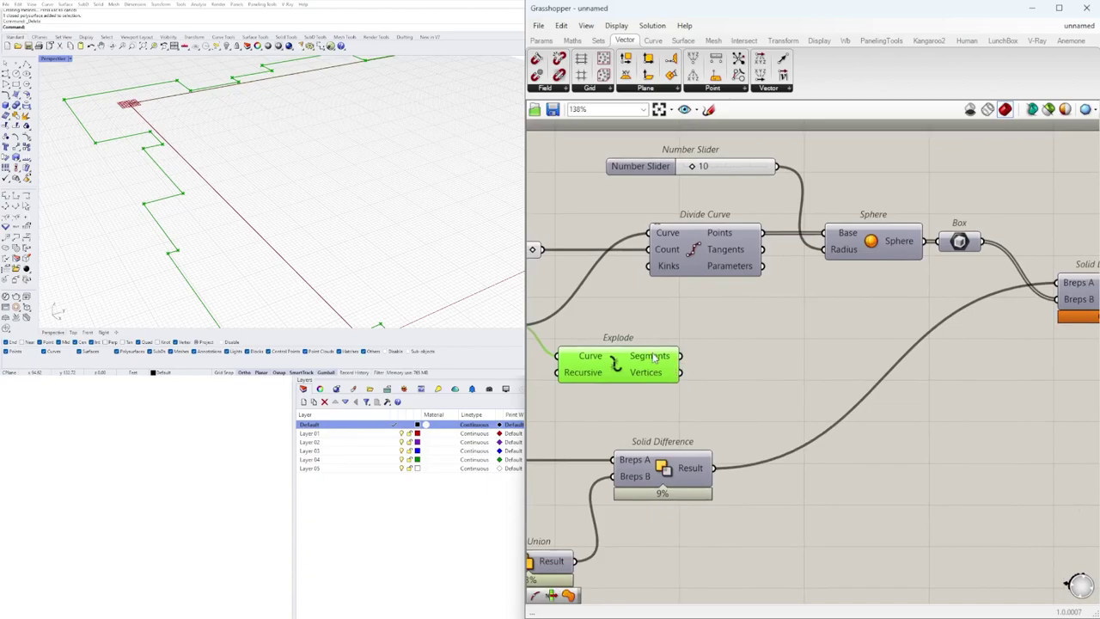
double_click(786, 349)
text(mid)
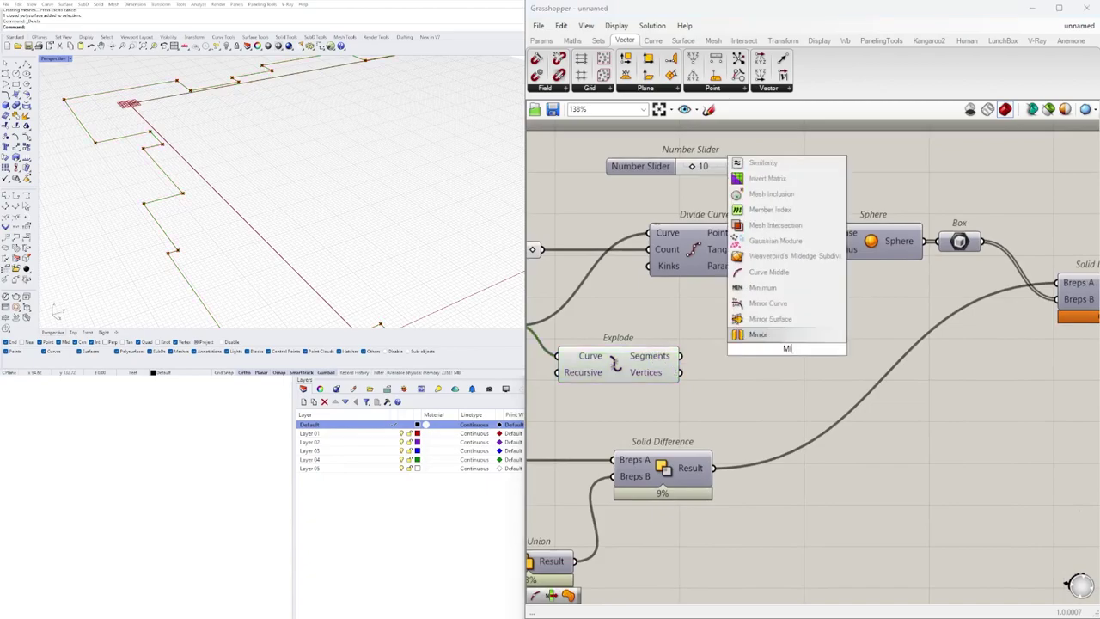
key(Return)
drag(691, 362, 714, 371)
Step: Move Explode and Curve Middle together to the open canvas area below the last Solid Difference
scroll(692, 361, down, 3)
drag(720, 375, 977, 440)
right_drag(1028, 403, 914, 401)
click(913, 401)
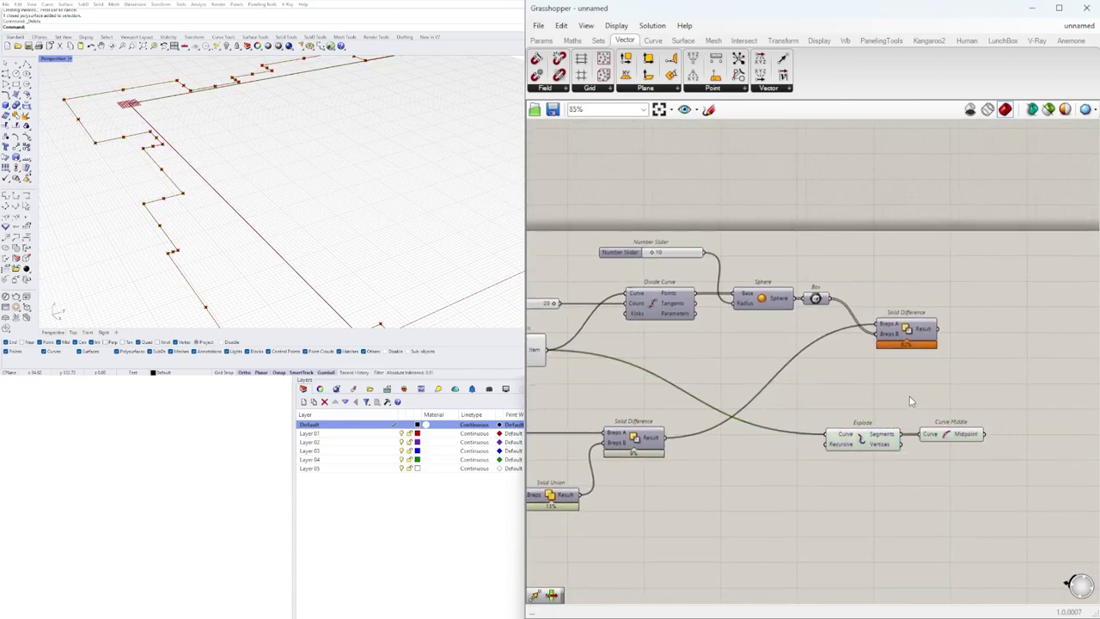
Step: Turn off the Explode preview and check the segment midpoints around the perimeter
scroll(913, 401, down, 2)
right_click(869, 432)
key(Escape)
right_drag(399, 189, 468, 225)
right_drag(289, 214, 219, 213)
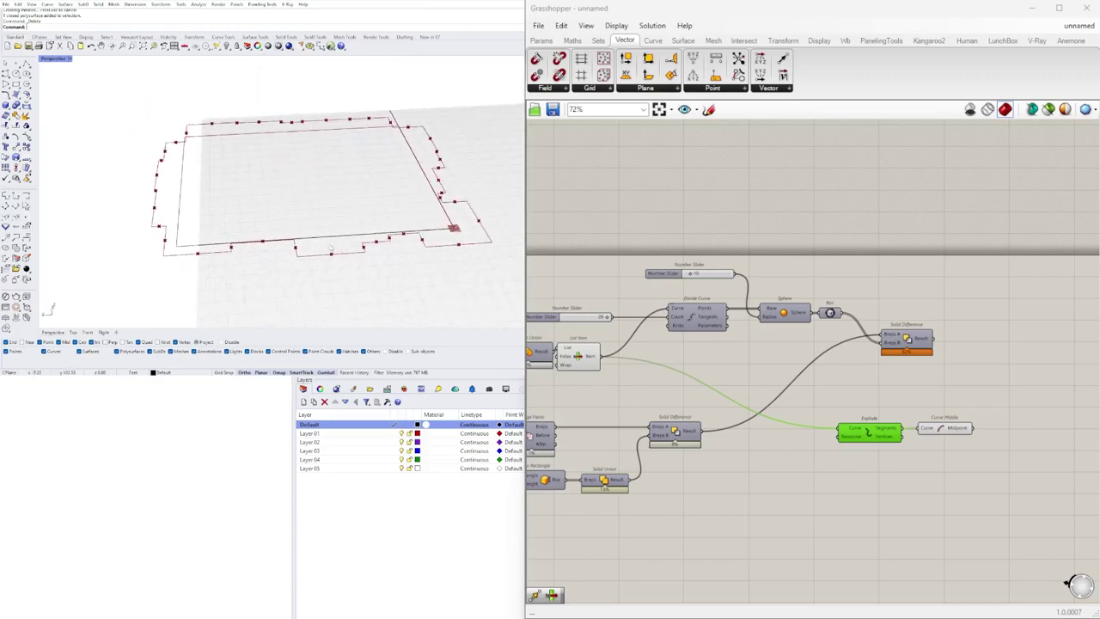
Step: Shift Explode and Curve Middle together back toward the rest of the definition
scroll(974, 422, up, 3)
right_drag(1027, 455, 895, 426)
drag(893, 429, 644, 366)
drag(674, 405, 600, 399)
right_drag(741, 427, 855, 375)
click(855, 374)
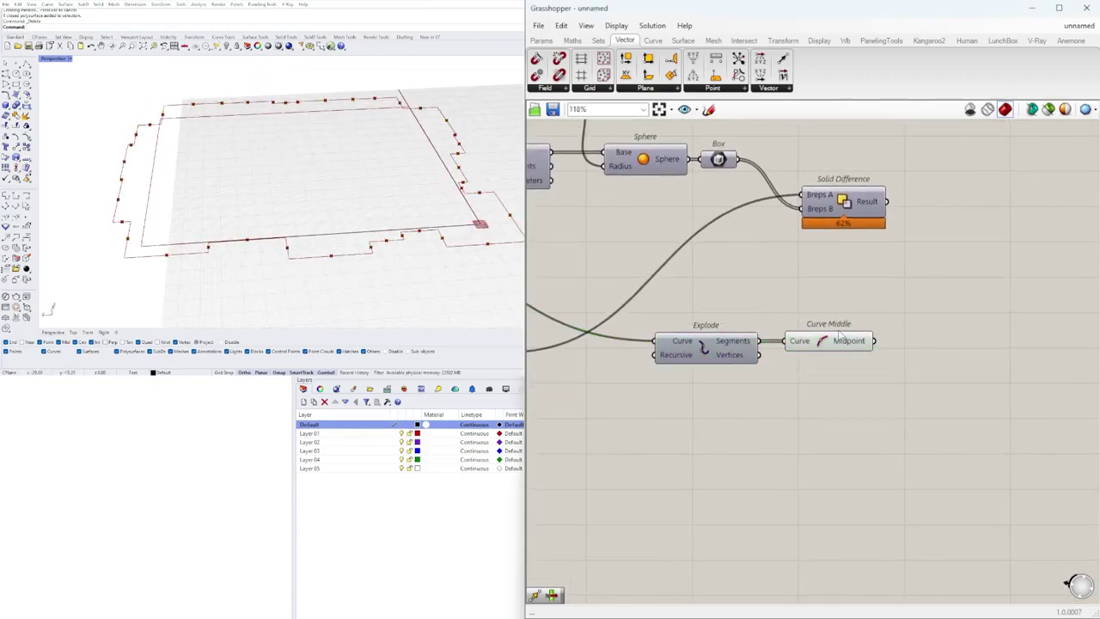
Step: Add a List Item below and beyond Curve Middle and connect the Midpoint output to its List input
double_click(1010, 353)
text(ITEM)
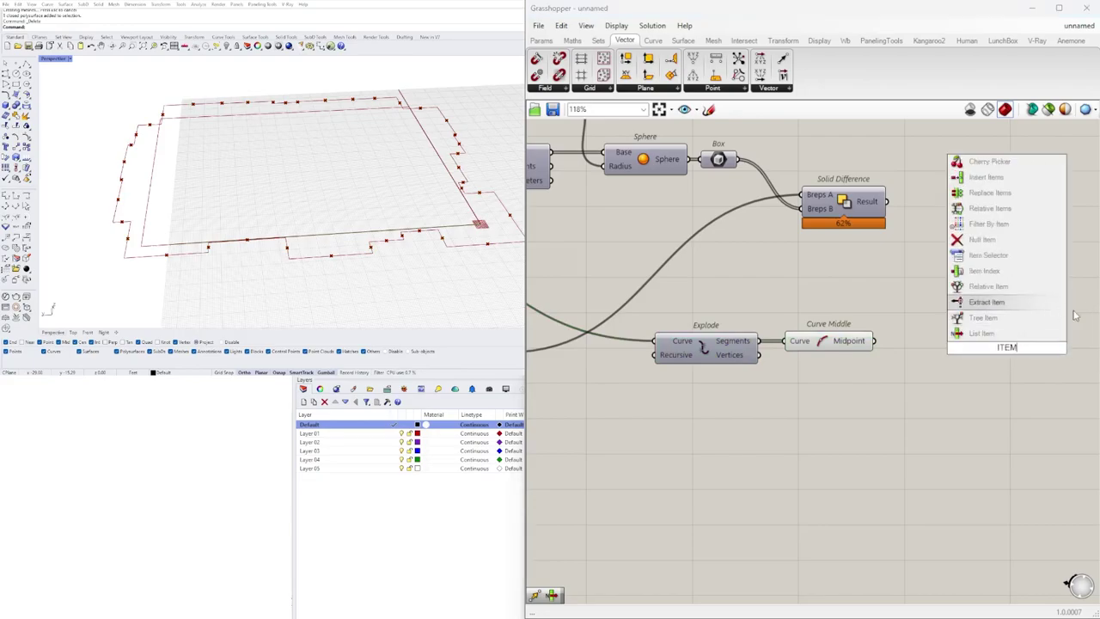
click(981, 333)
drag(956, 335, 980, 429)
right_drag(846, 338, 782, 338)
click(767, 345)
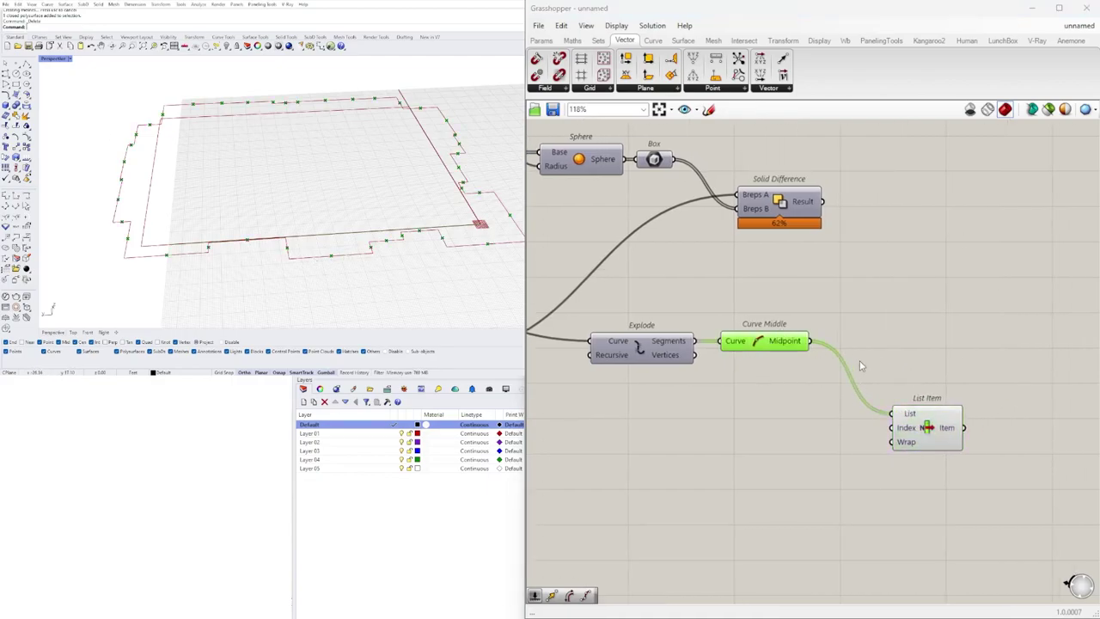
Step: Add a Point List component above the new List Item and connect the Curve Middle Midpoint output to Points
double_click(883, 312)
text(POINT)
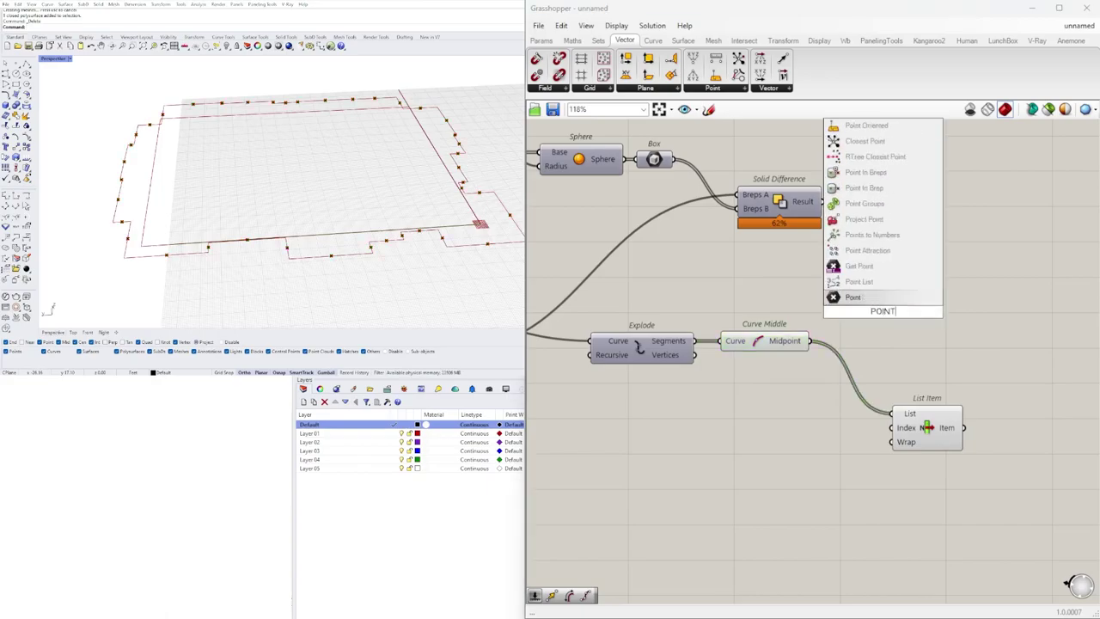
click(859, 301)
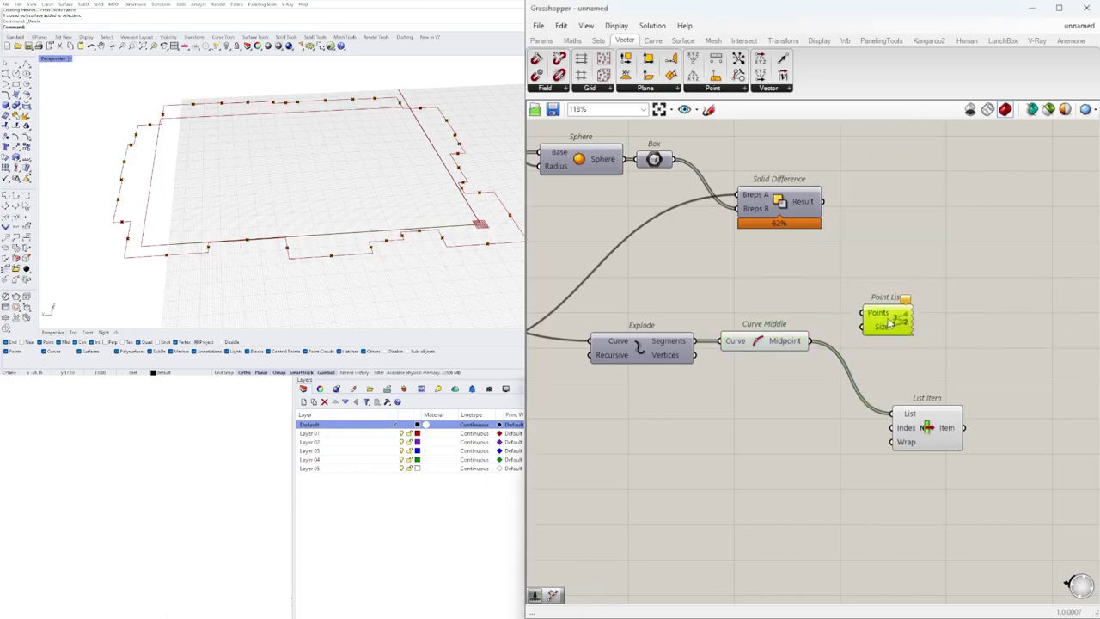
drag(885, 328, 891, 304)
scroll(449, 256, up, 5)
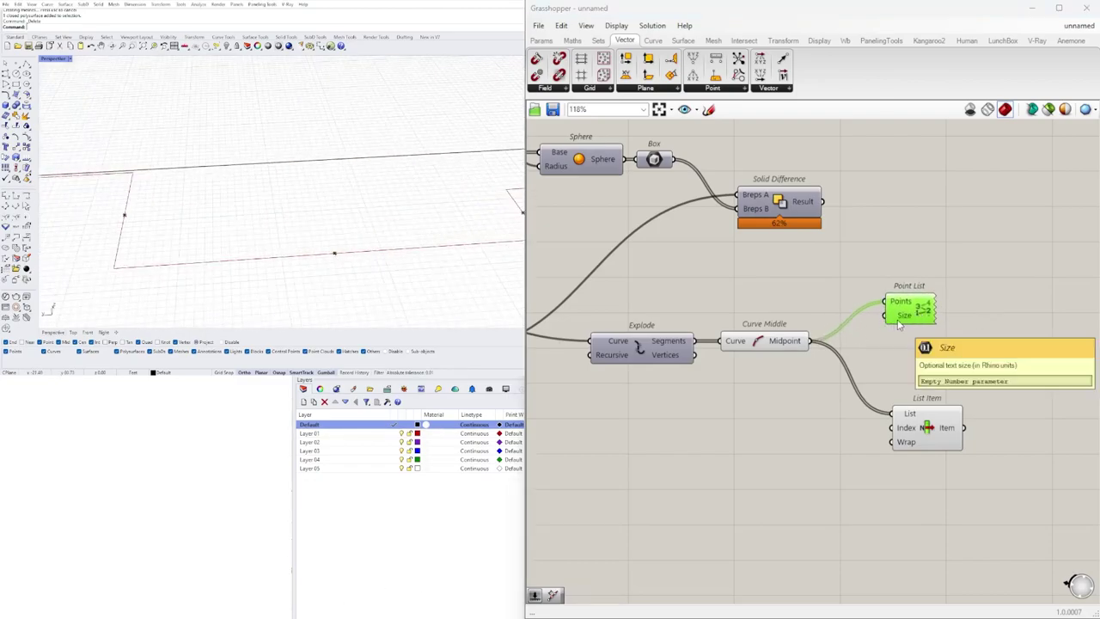
Step: Add a number slider set to 3.5 and connect it to the Size input of Point List
double_click(722, 290)
text(3.5)
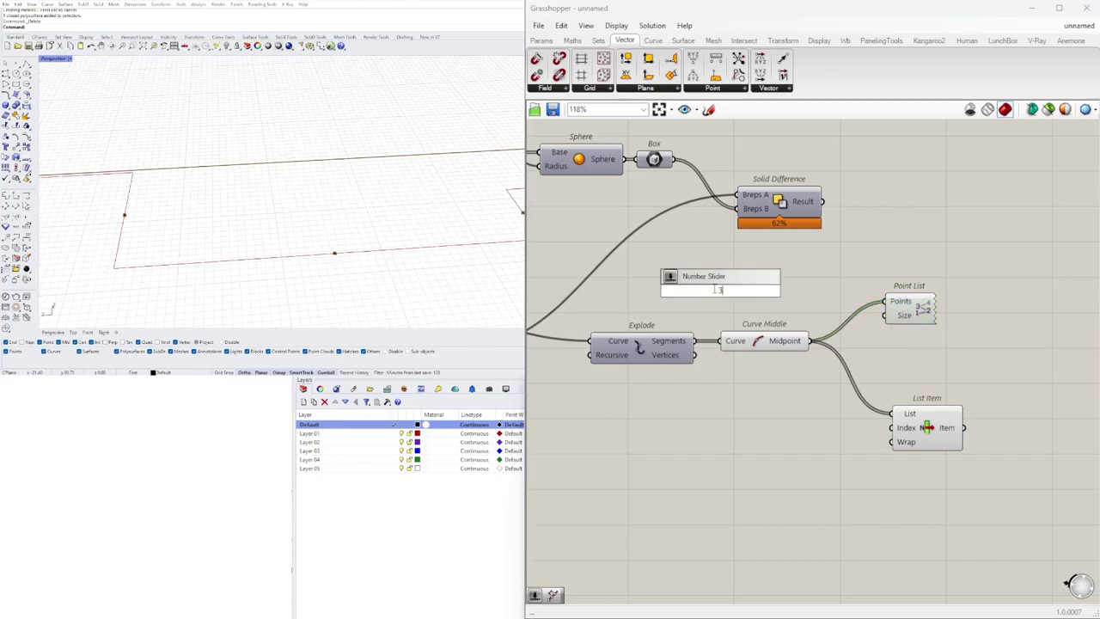
key(Return)
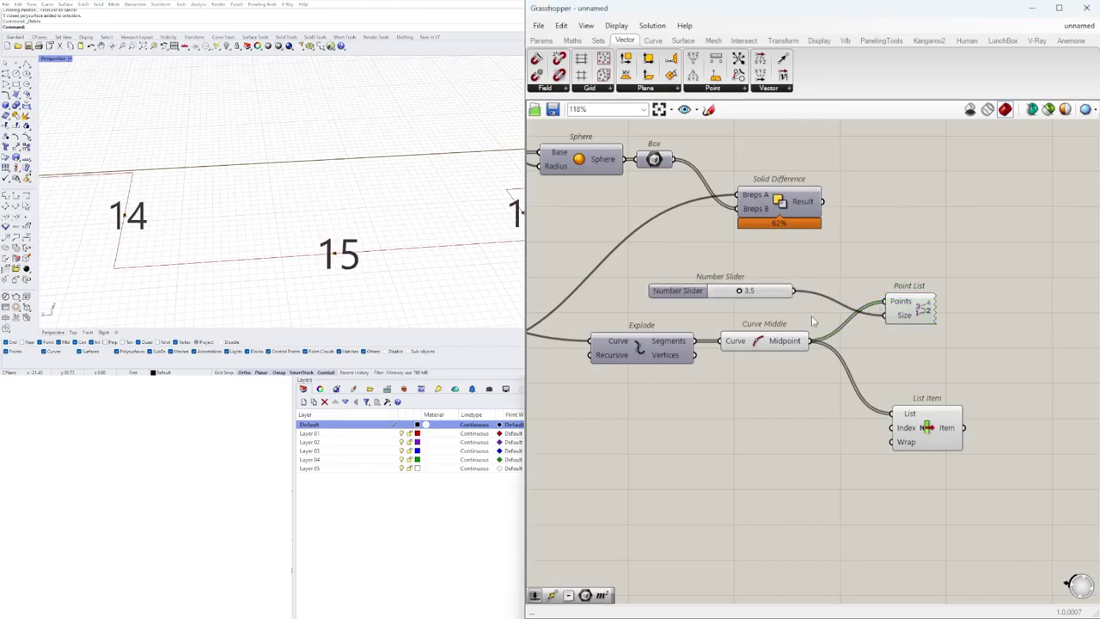
Step: Examine the index numbers of the segment midpoints around the building perimeter
scroll(382, 187, down, 6)
mouse_move(307, 191)
right_down()
mouse_move(415, 215)
mouse_move(429, 206)
mouse_move(476, 233)
mouse_move(490, 226)
right_up()
scroll(373, 206, up, 5)
scroll(455, 194, down, 4)
mouse_move(404, 217)
right_down()
mouse_move(449, 214)
mouse_move(474, 231)
right_up()
shift+right_drag(292, 132, 371, 113)
scroll(288, 84, up, 7)
scroll(240, 117, down, 8)
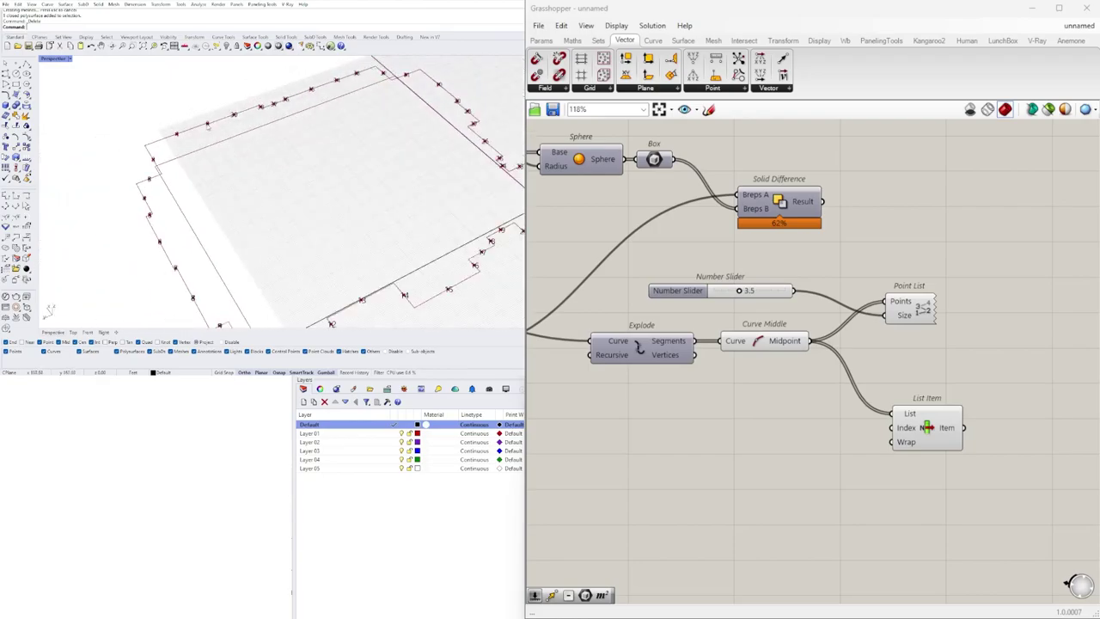
scroll(231, 123, up, 3)
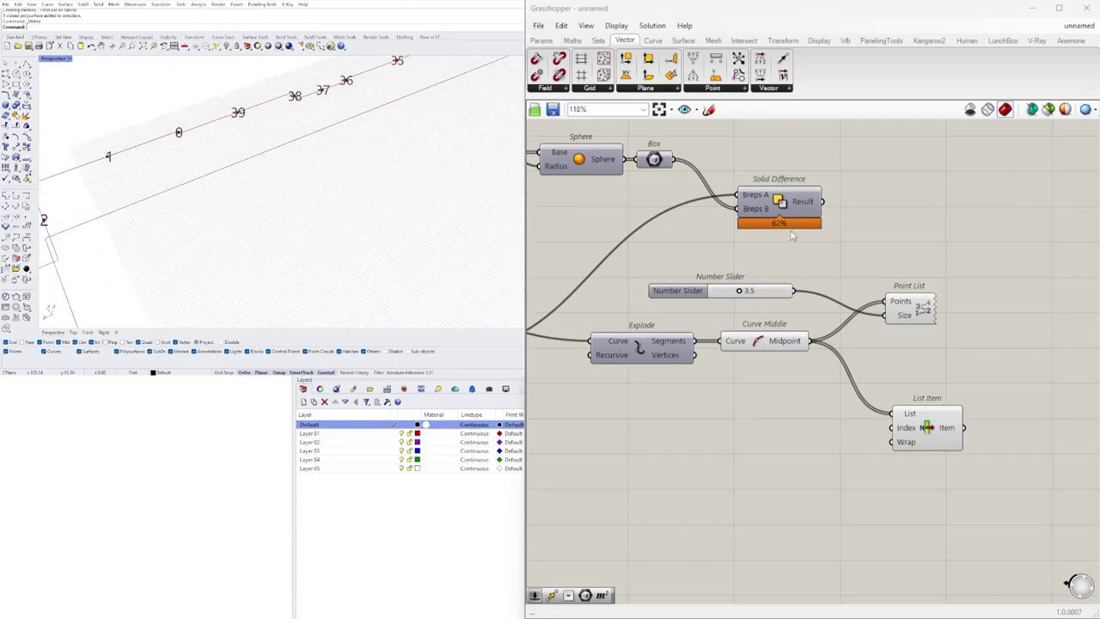
scroll(828, 258, down, 1)
scroll(909, 389, up, 1)
Step: Arrange Point List and the new List Item one above the other beyond Curve Middle
drag(911, 388, 895, 352)
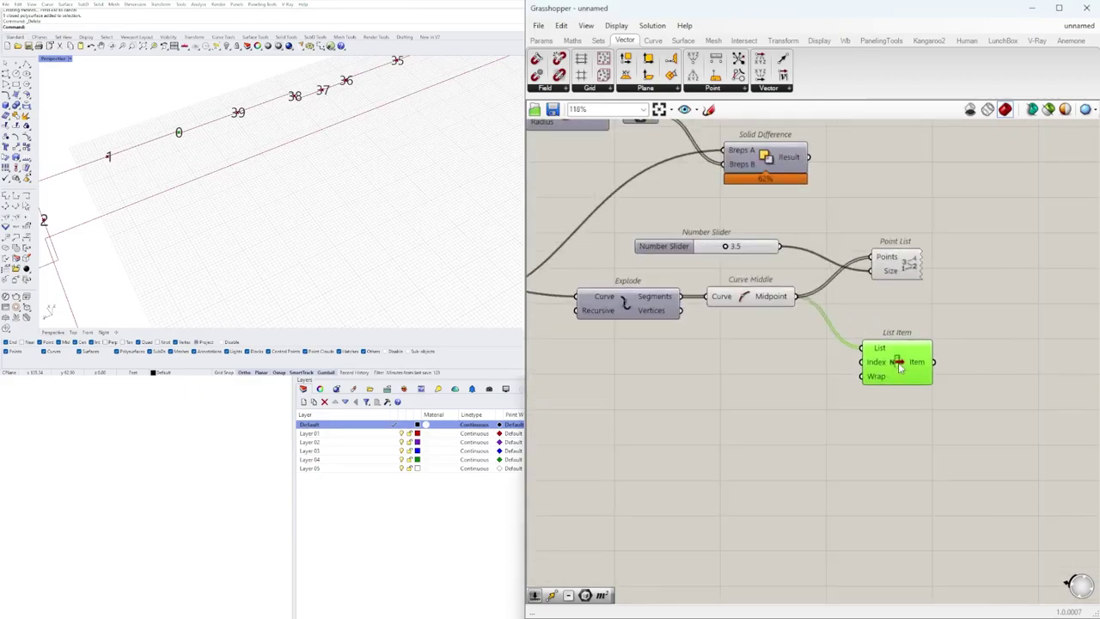
drag(896, 353, 892, 364)
drag(897, 272, 916, 261)
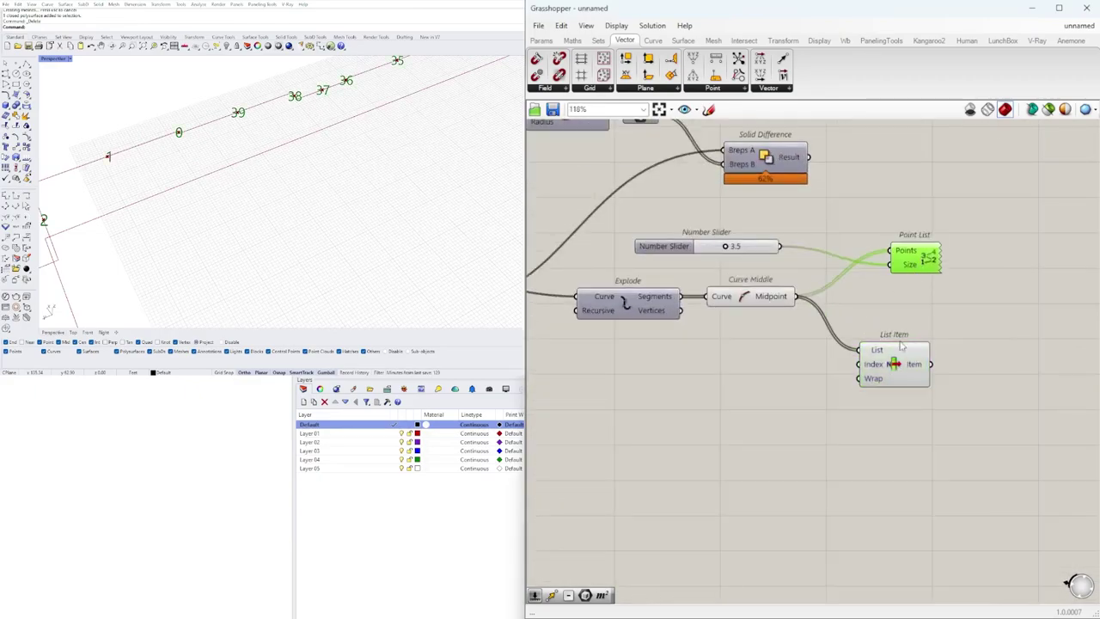
drag(895, 365, 906, 359)
Step: Pick a midpoint on the perimeter and add a Panel containing its index 11 beside the new List Item
scroll(289, 201, down, 5)
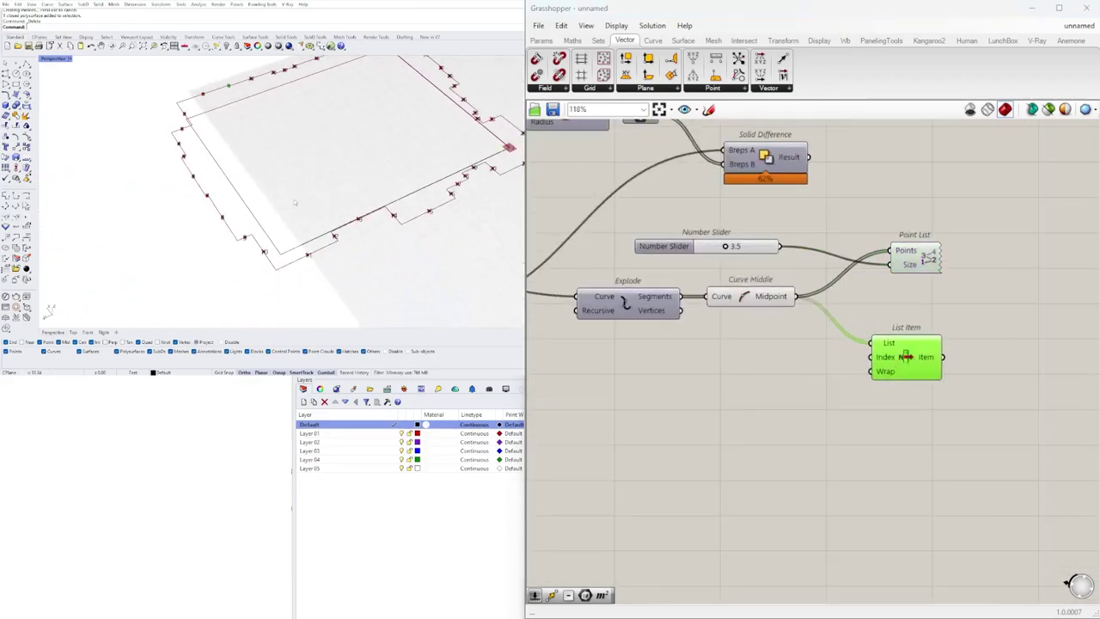
scroll(322, 262, up, 5)
scroll(322, 262, down, 2)
scroll(812, 370, up, 3)
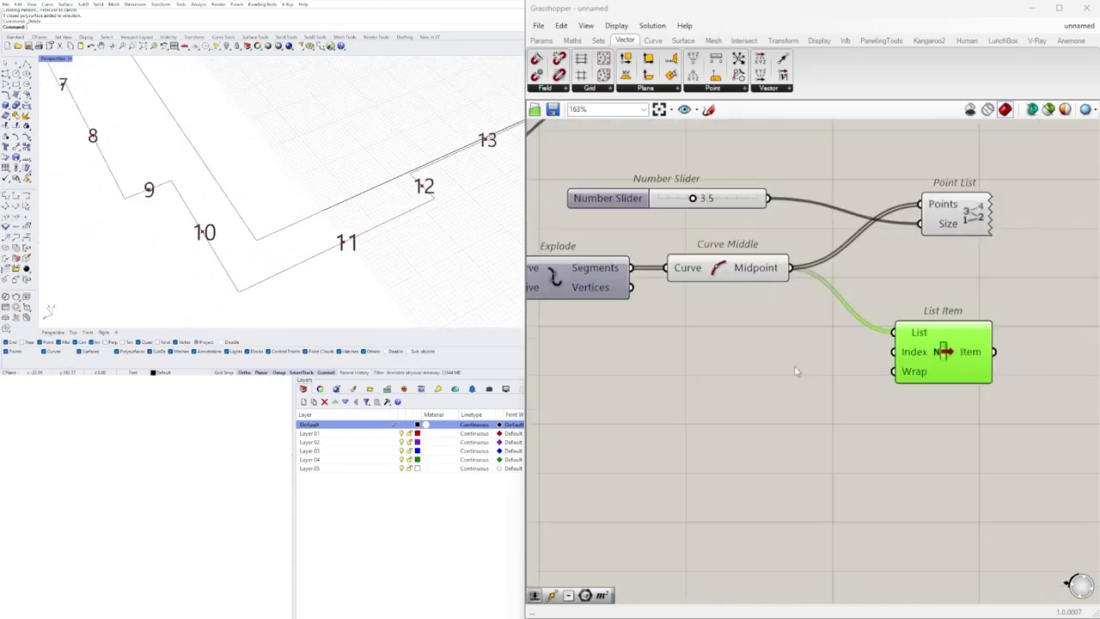
double_click(777, 375)
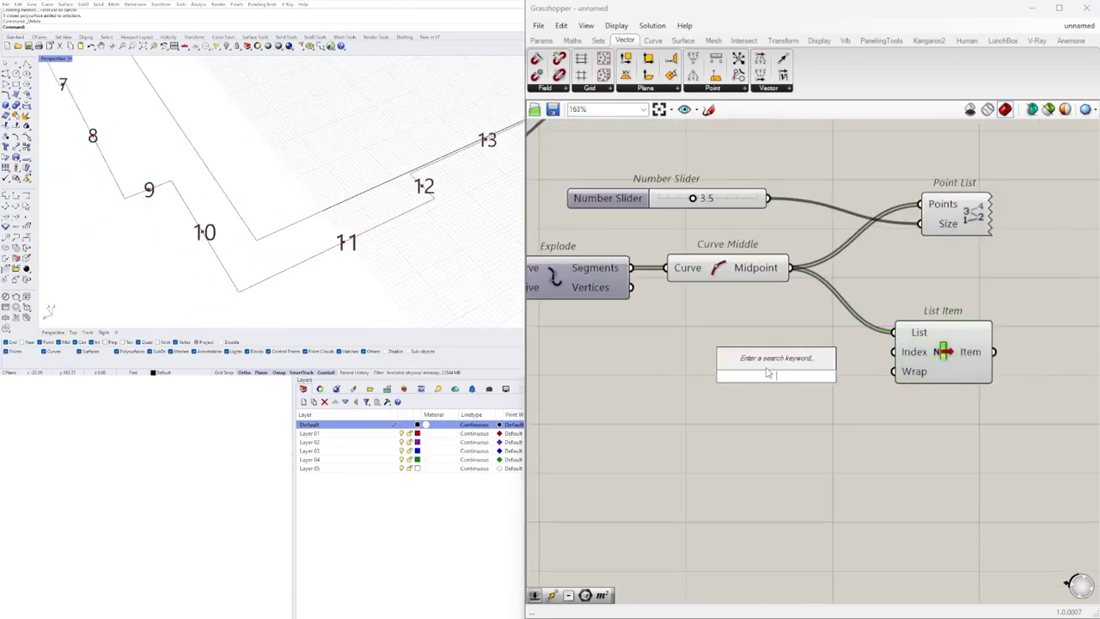
text(panel)
key(Return)
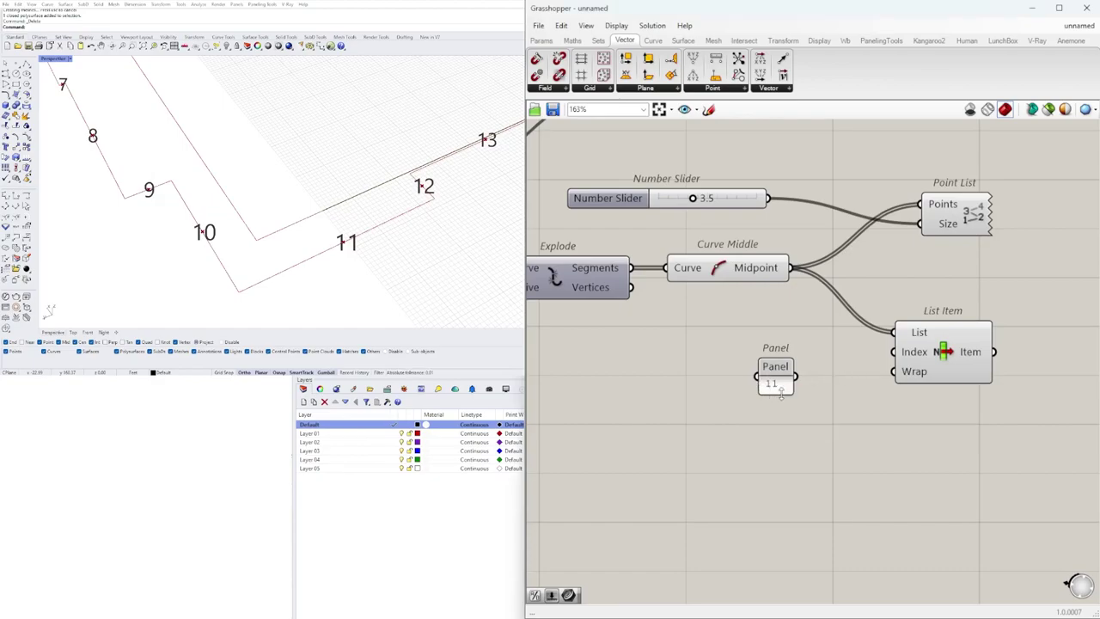
Step: Enlarge the Panel holding 11, turn off its multiline data, and connect it to the Index input of List Item
drag(780, 392, 769, 615)
drag(773, 371, 685, 314)
double_click(690, 393)
key(Escape)
right_click(703, 364)
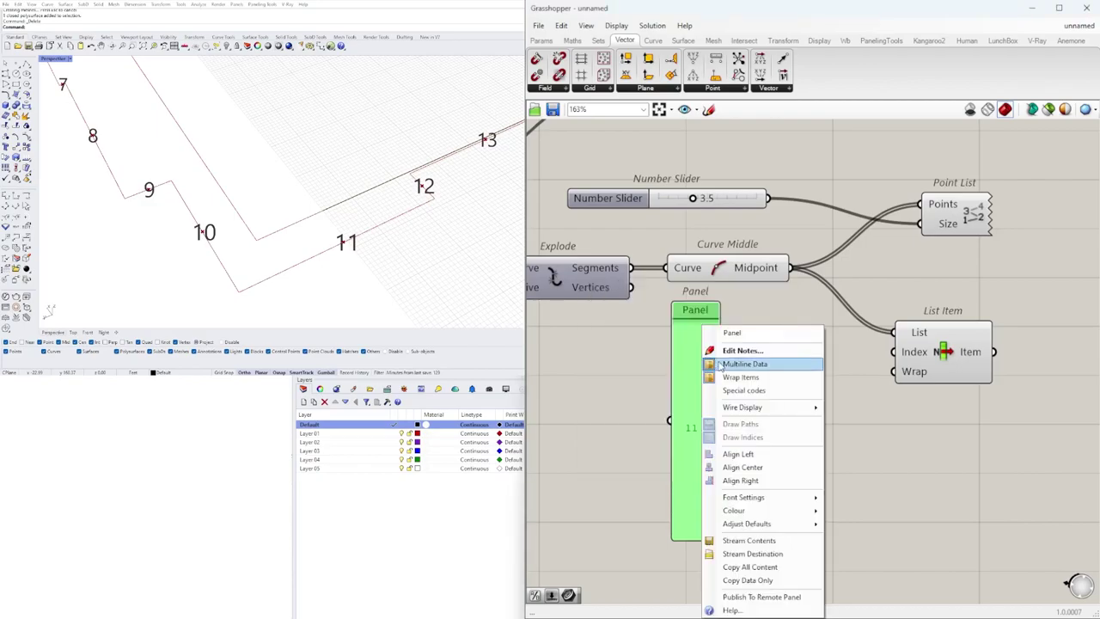
click(729, 364)
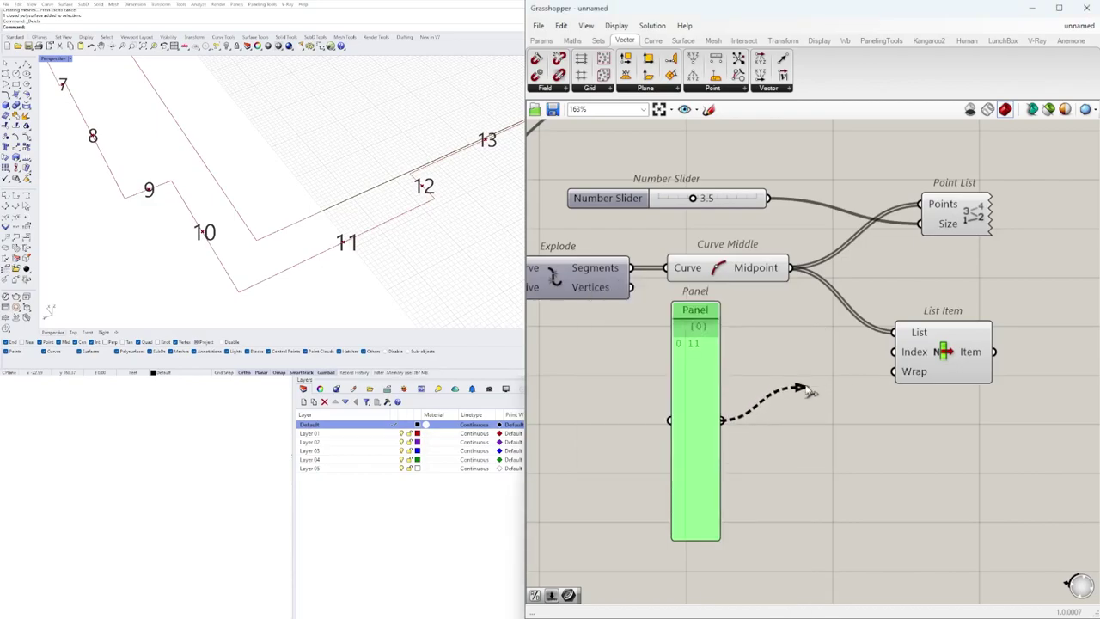
scroll(753, 337, down, 2)
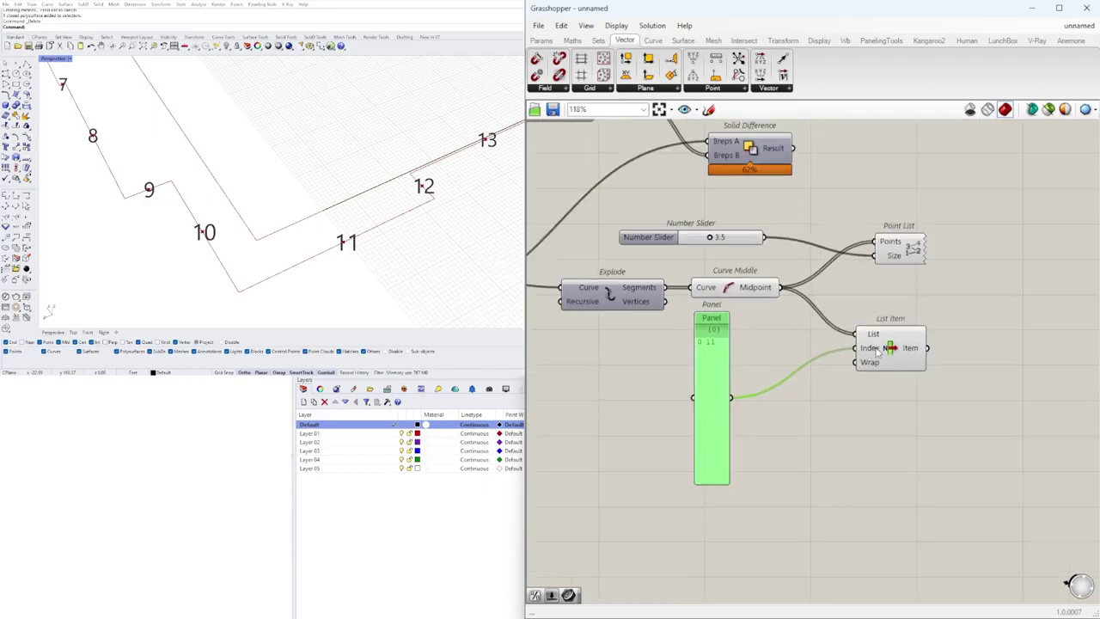
Step: Check the selected midpoint on the perimeter and add index 15 on a new line of the Panel
click(895, 344)
scroll(309, 206, down, 9)
shift+right_drag(322, 176, 293, 236)
scroll(287, 276, up, 9)
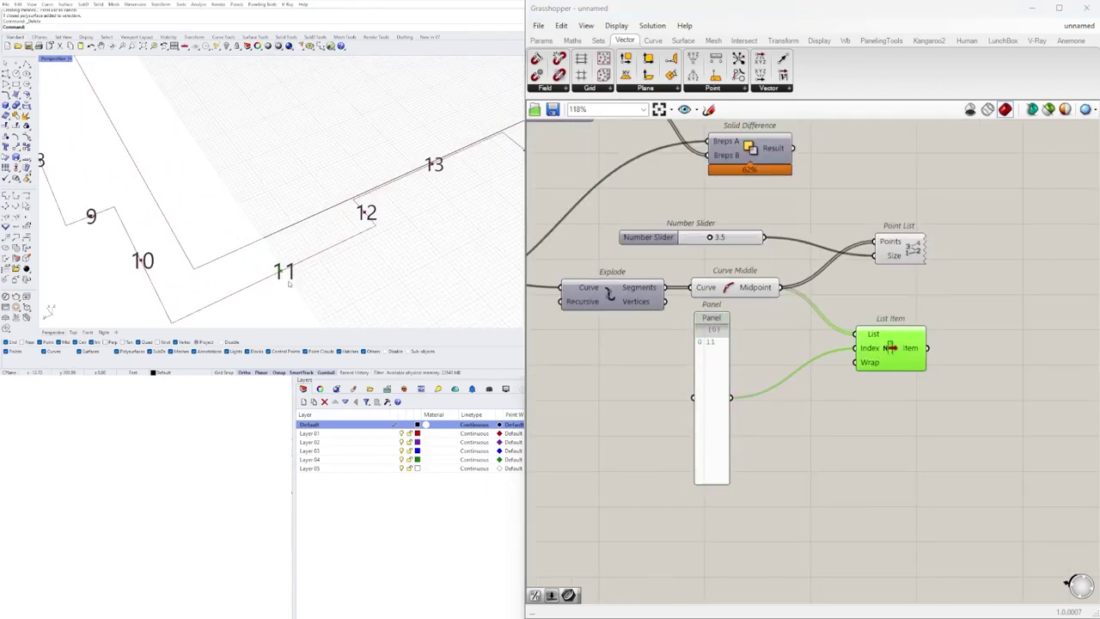
scroll(288, 282, down, 10)
shift+right_drag(395, 245, 361, 260)
scroll(361, 260, up, 5)
scroll(361, 260, up, 5)
scroll(720, 342, up, 3)
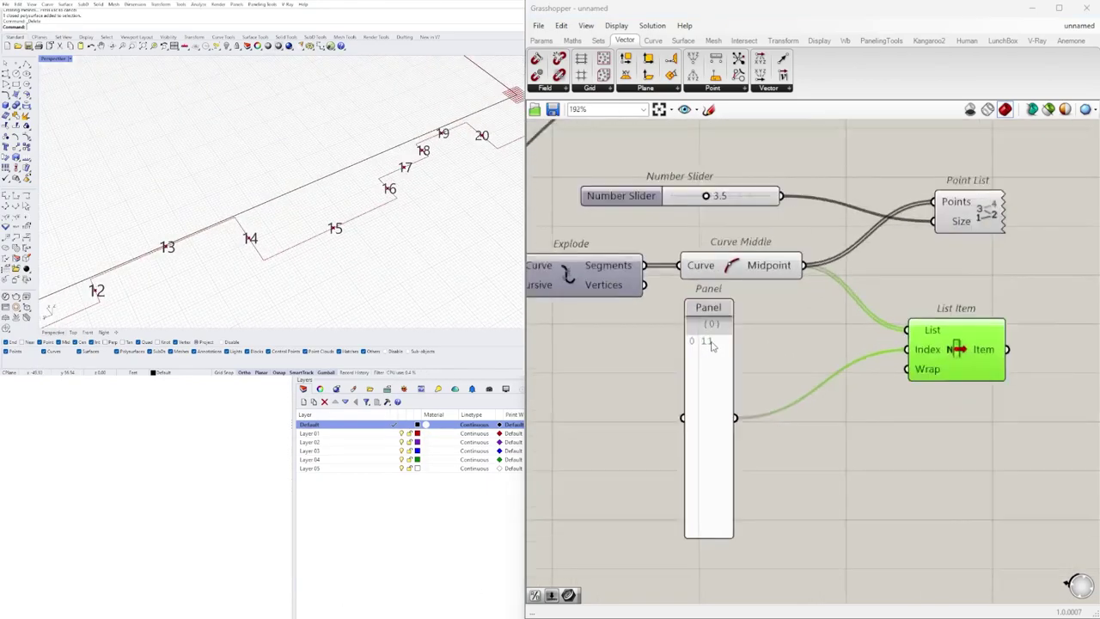
double_click(723, 342)
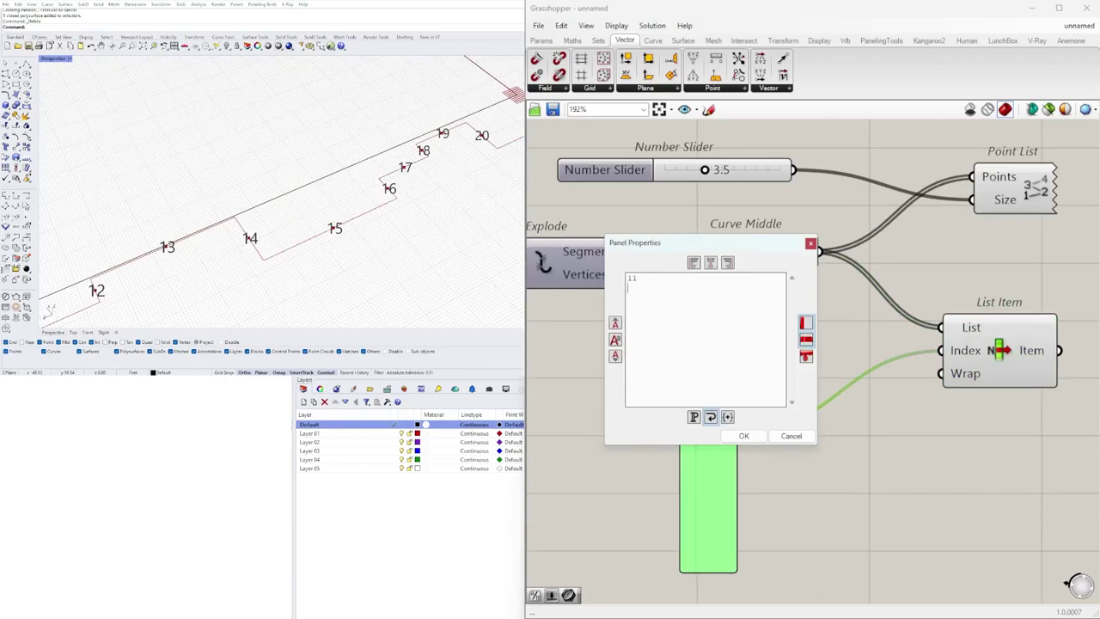
click(744, 436)
Step: Add the midpoint indices 30 and 26 on separate lines of the Panel below 15
scroll(422, 205, down, 5)
click(1020, 340)
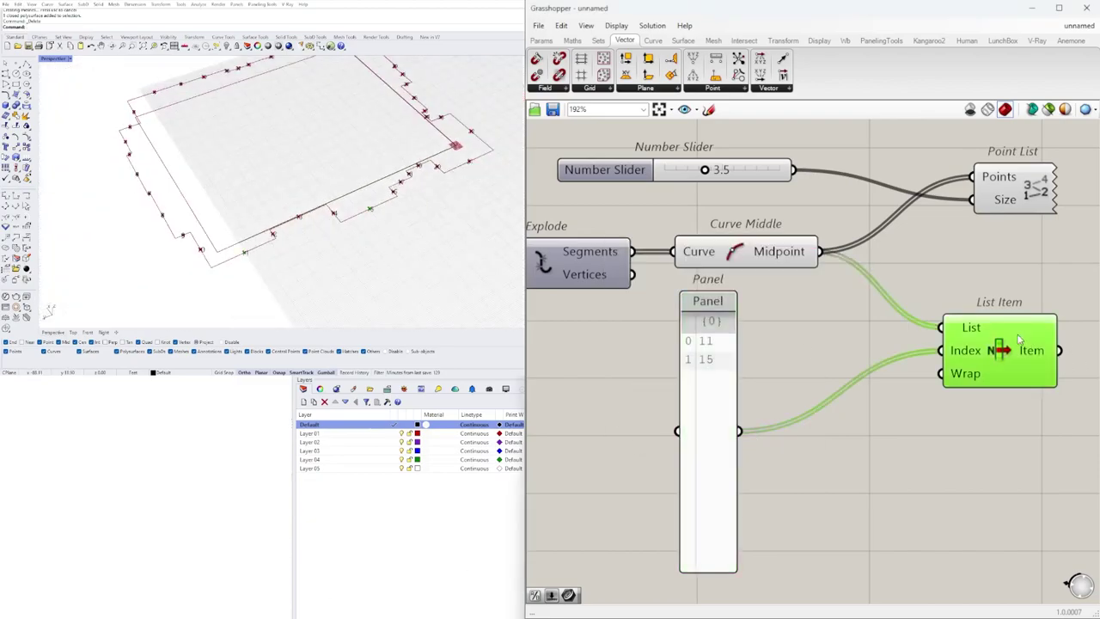
scroll(383, 120, up, 8)
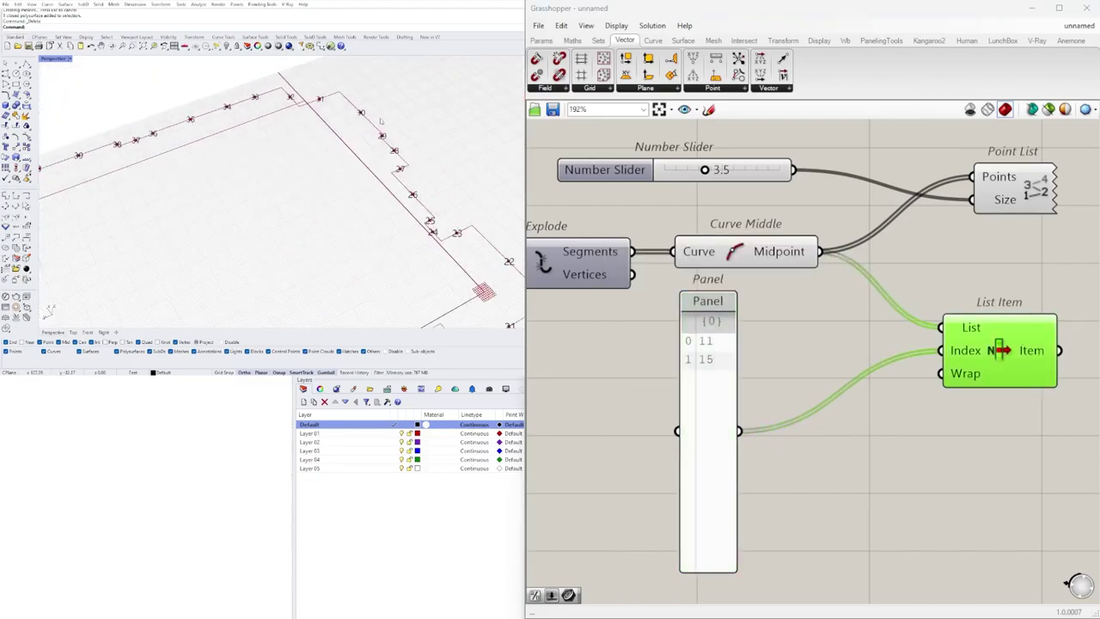
scroll(700, 371, up, 2)
double_click(708, 373)
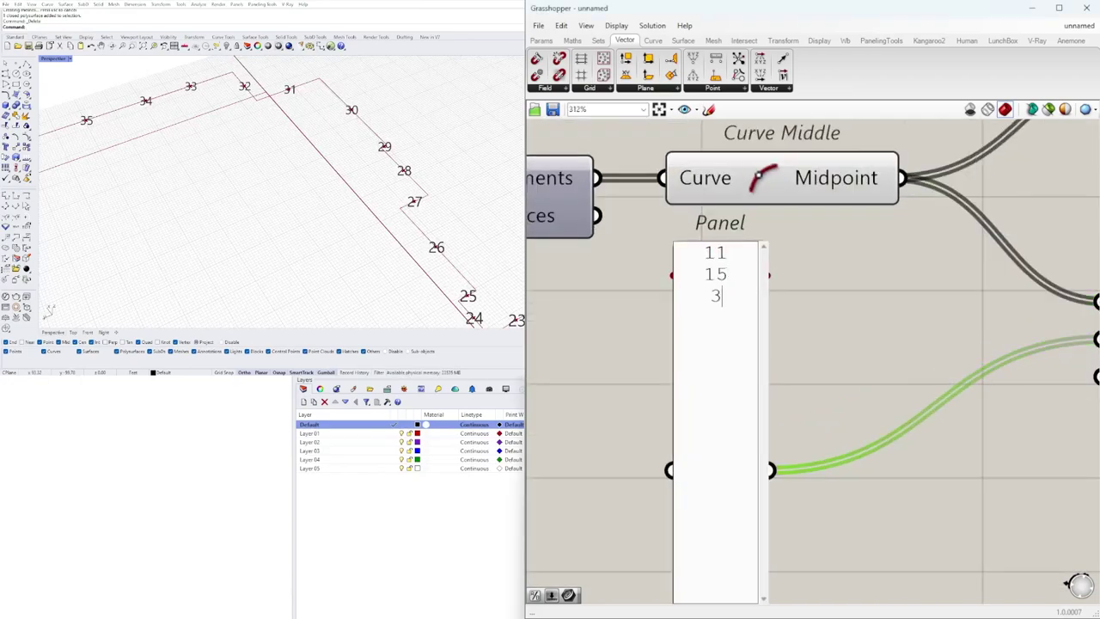
click(442, 524)
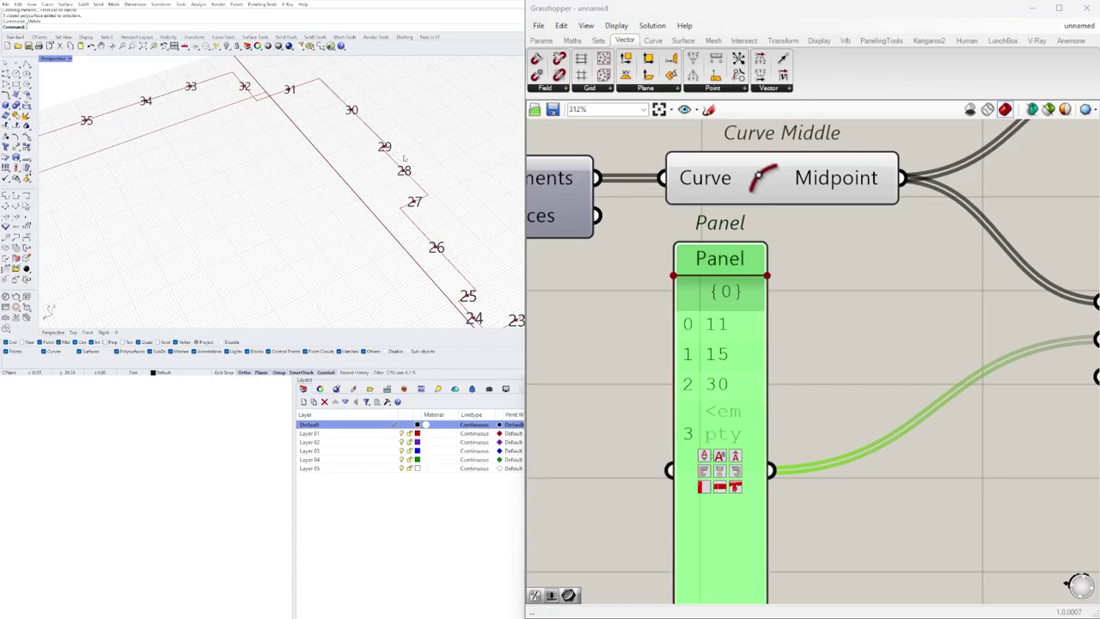
double_click(722, 386)
click(741, 300)
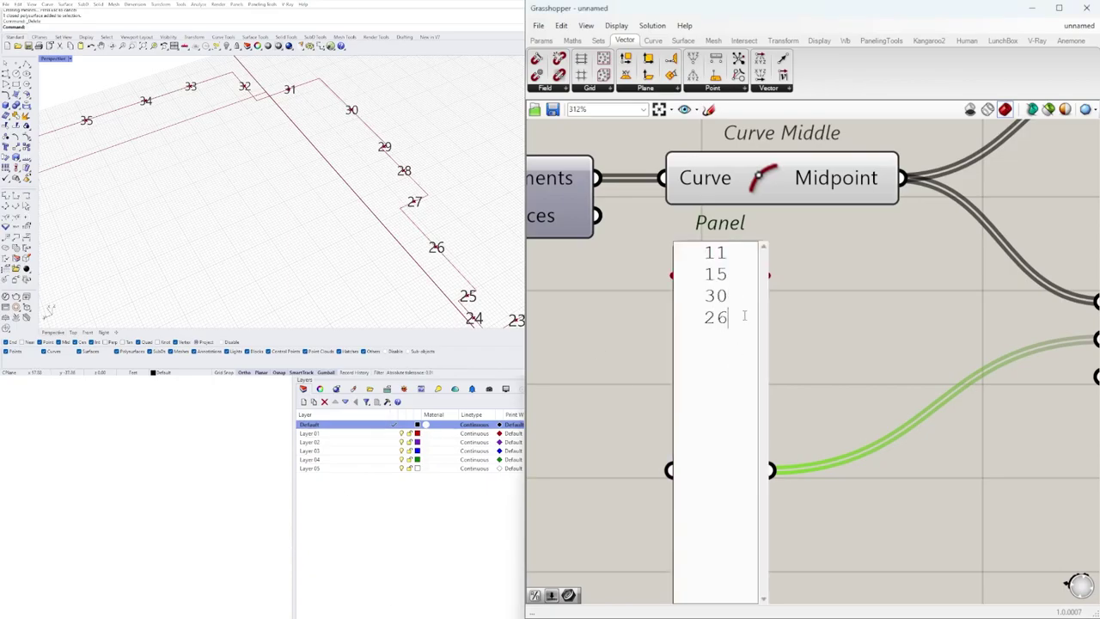
text(26)
click(879, 304)
scroll(864, 327, down, 5)
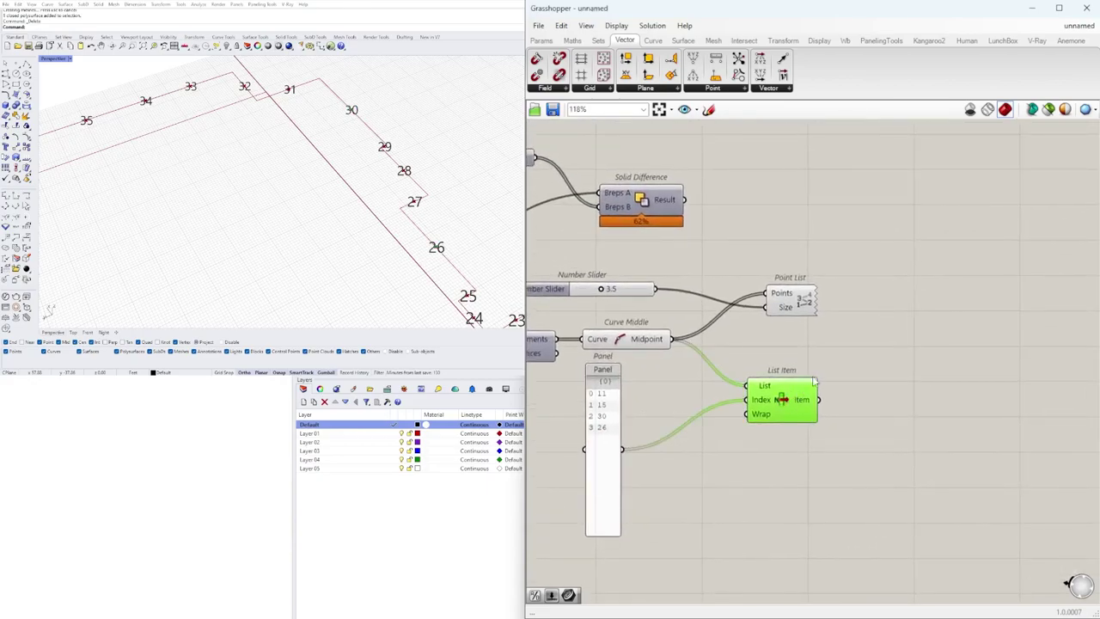
Step: Move the Sphere, Box, final Solid Difference and the radius slider together beyond the midpoint List Item
scroll(332, 181, down, 10)
right_drag(752, 258, 960, 257)
right_drag(865, 246, 887, 301)
scroll(846, 305, down, 1)
drag(993, 311, 667, 201)
shift+click(616, 170)
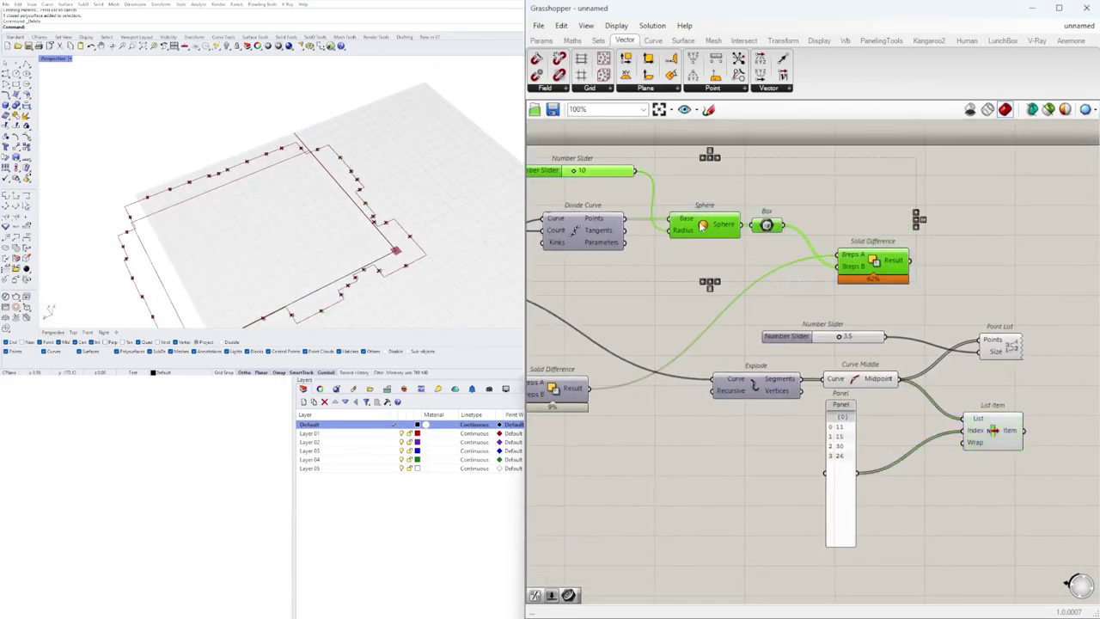
scroll(871, 273, down, 4)
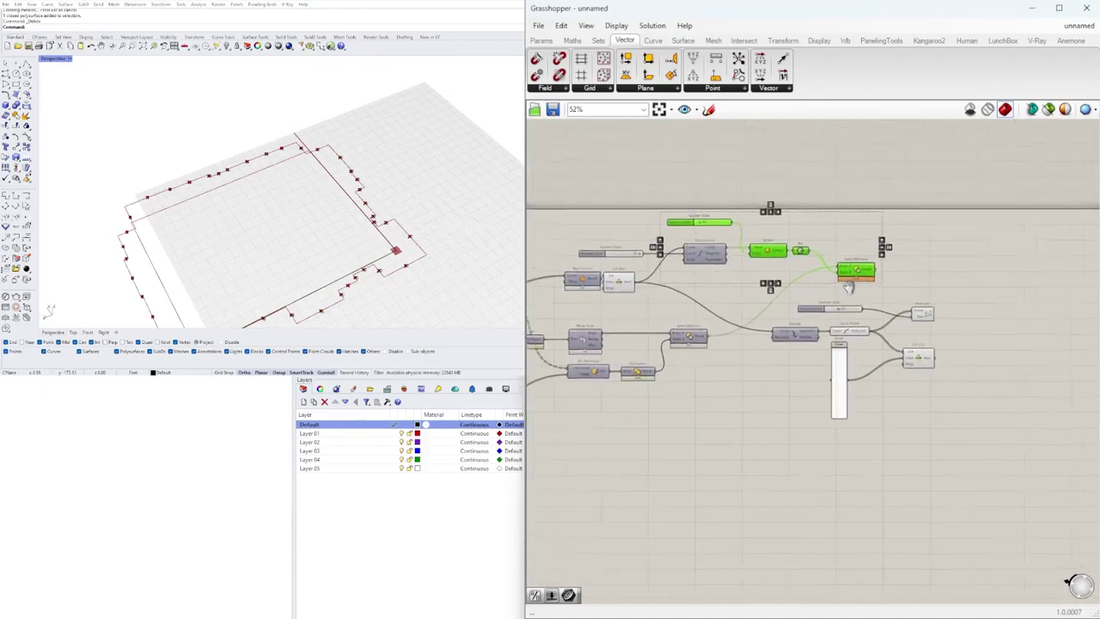
scroll(871, 272, up, 2)
right_drag(872, 269, 833, 276)
drag(834, 276, 1098, 277)
right_drag(966, 313, 988, 277)
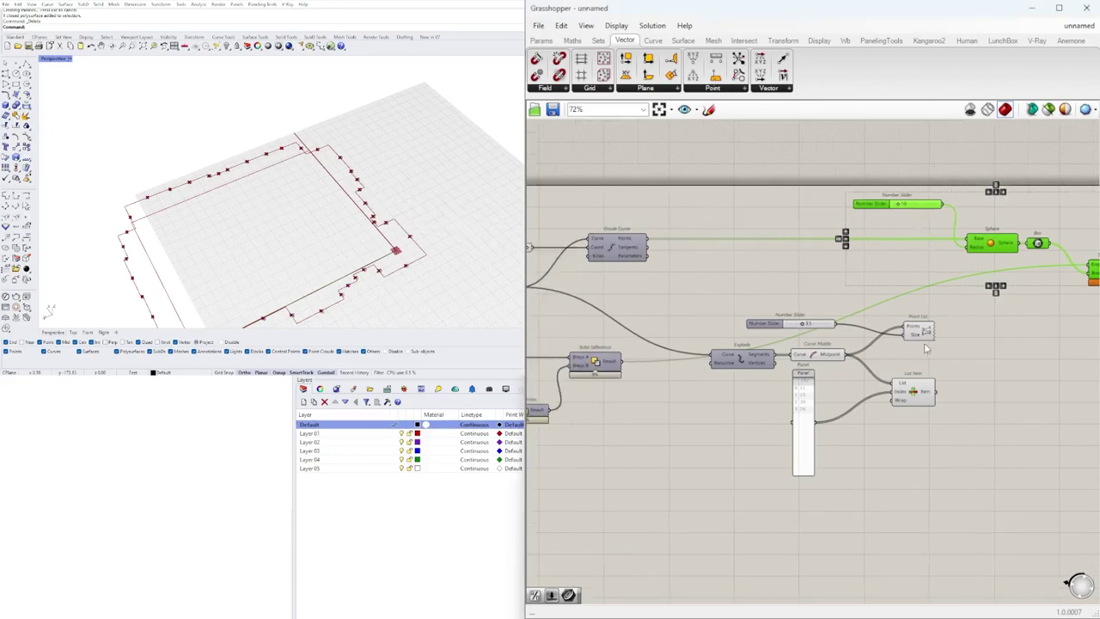
Step: Connect the Item output of the midpoint List Item to the Base input of Sphere, replacing the Divide Curve points
scroll(927, 346, up, 2)
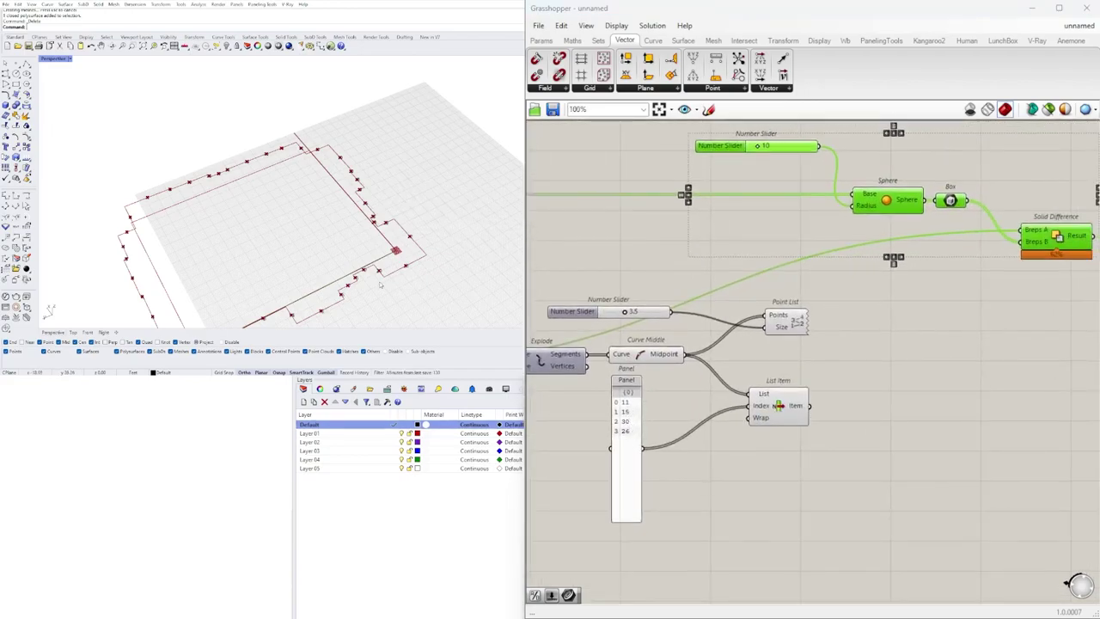
scroll(380, 284, up, 5)
scroll(378, 300, down, 5)
right_drag(884, 362, 834, 396)
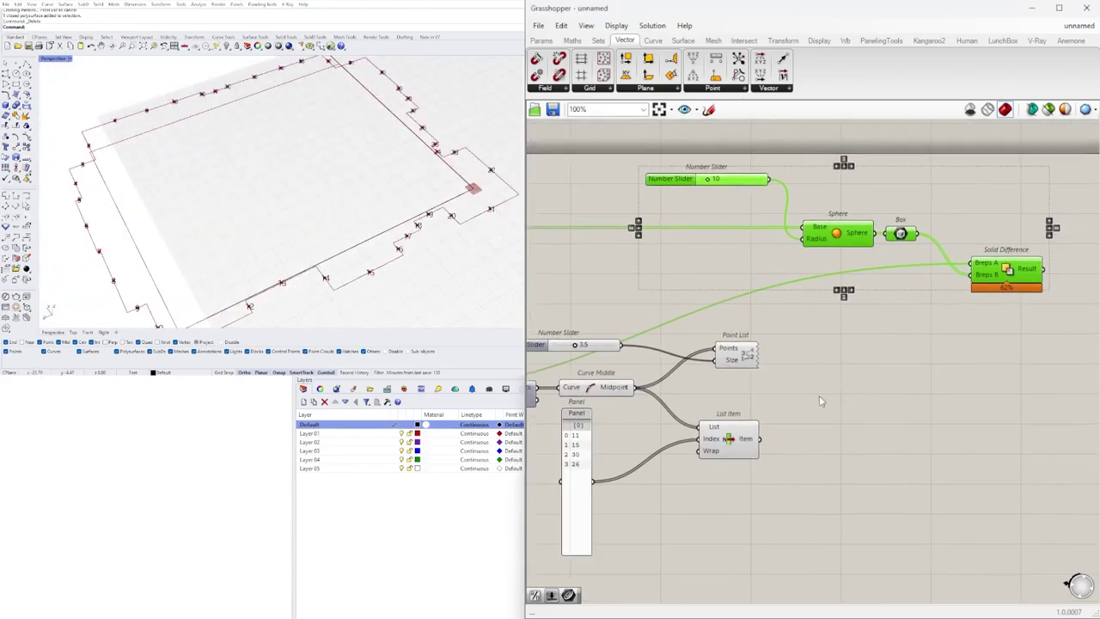
drag(768, 442, 956, 312)
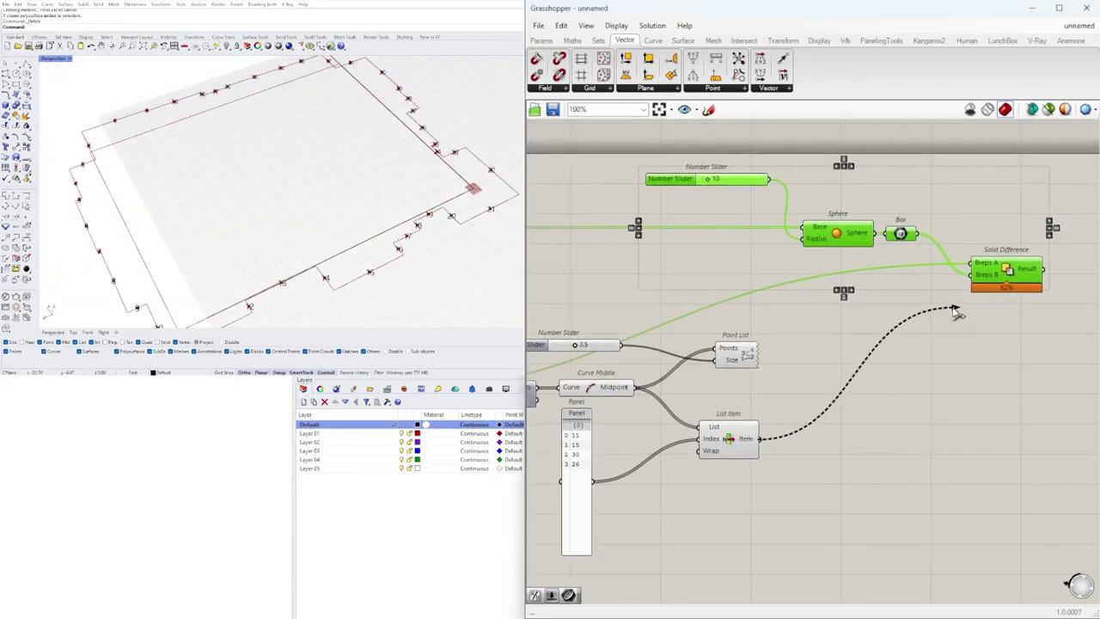
drag(822, 290, 806, 240)
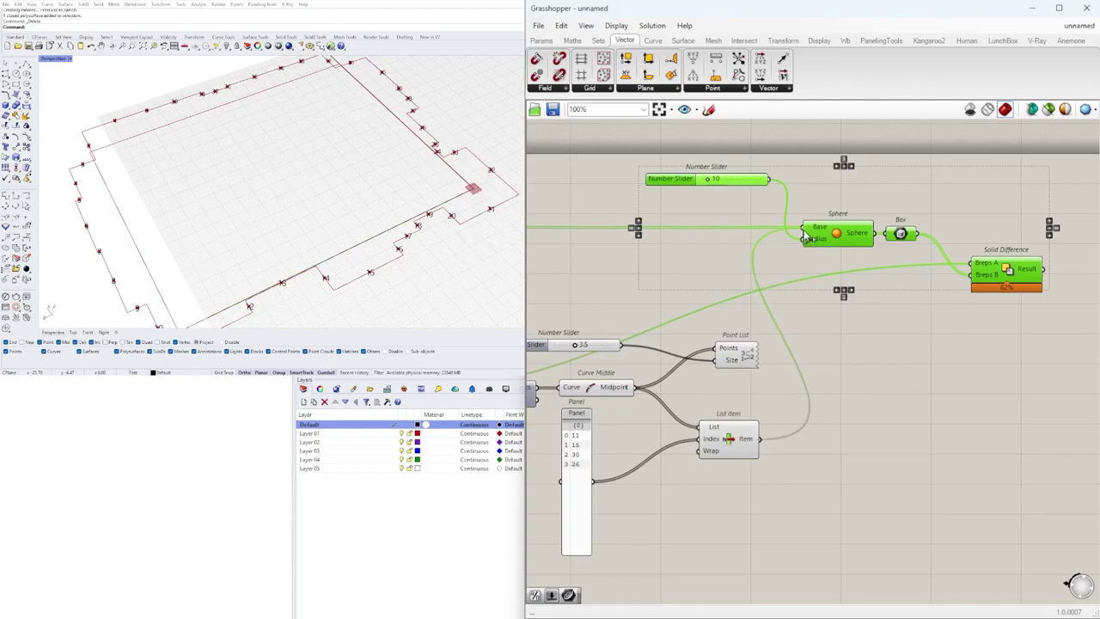
Step: Reposition Sphere, Box and Solid Difference beyond List Item and turn on the preview of Solid Difference
right_drag(886, 307, 783, 313)
drag(1022, 373, 936, 372)
click(933, 332)
right_drag(1022, 348, 753, 346)
right_click(845, 403)
click(871, 428)
right_drag(327, 258, 129, 225)
scroll(137, 260, up, 9)
Step: Move the Sphere's radius Number Slider down next to the Sphere component
scroll(194, 276, down, 10)
right_drag(586, 434, 906, 416)
scroll(906, 417, down, 3)
scroll(823, 336, up, 3)
scroll(1037, 361, down, 2)
right_drag(1037, 361, 745, 358)
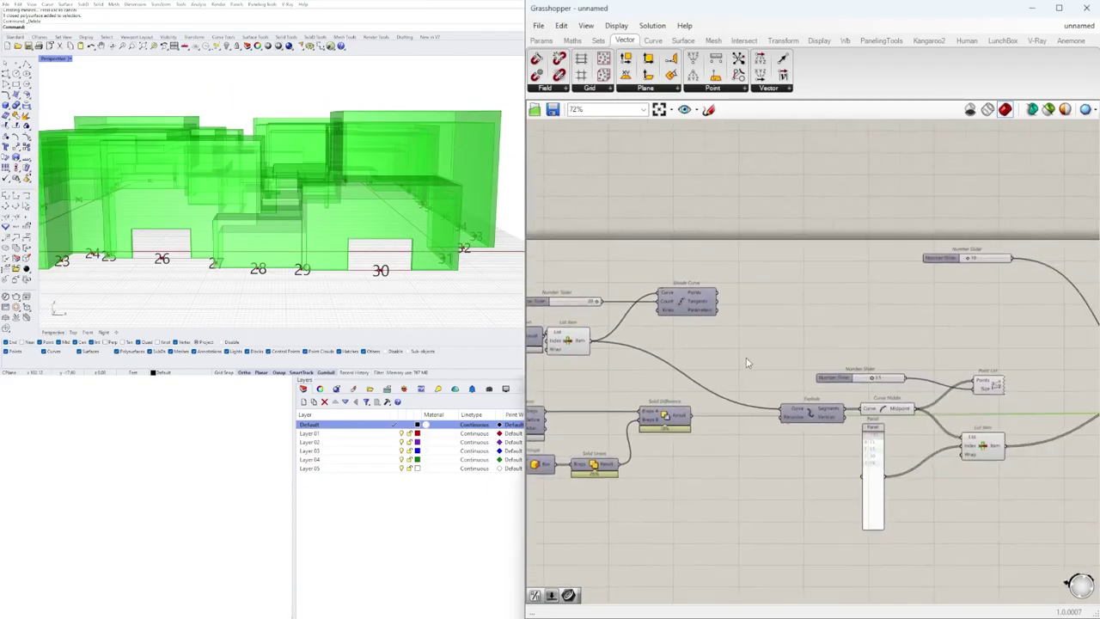
right_drag(816, 463, 753, 461)
right_drag(945, 341, 736, 339)
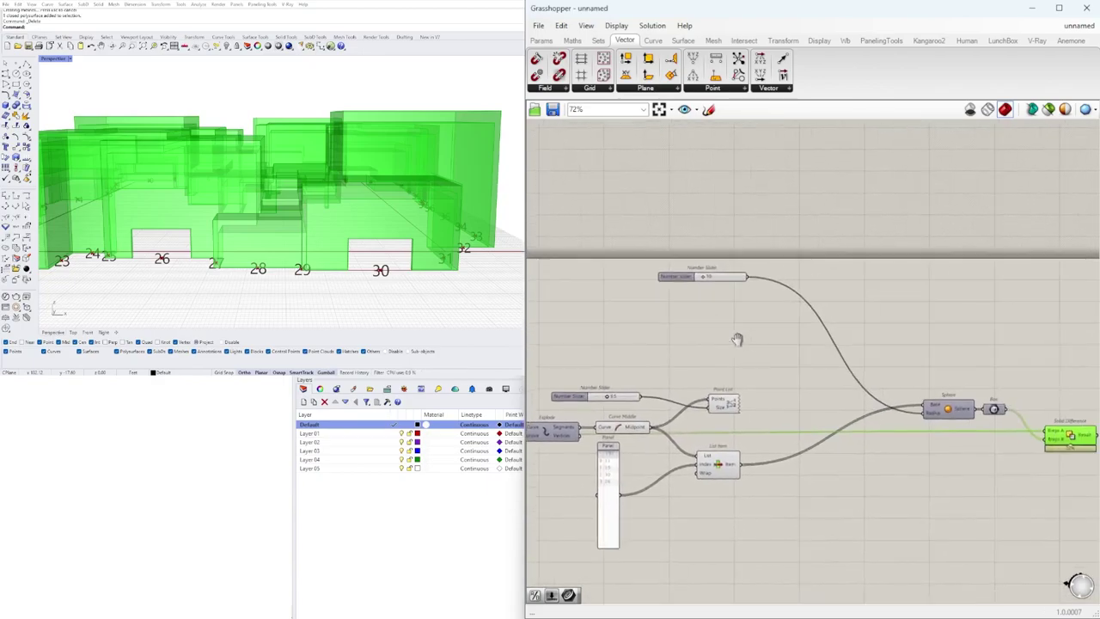
scroll(690, 229, up, 1)
drag(697, 339, 936, 457)
Step: Try larger openings by raising the Sphere's radius slider to 16 and finally to 20
scroll(900, 471, up, 4)
scroll(938, 470, up, 3)
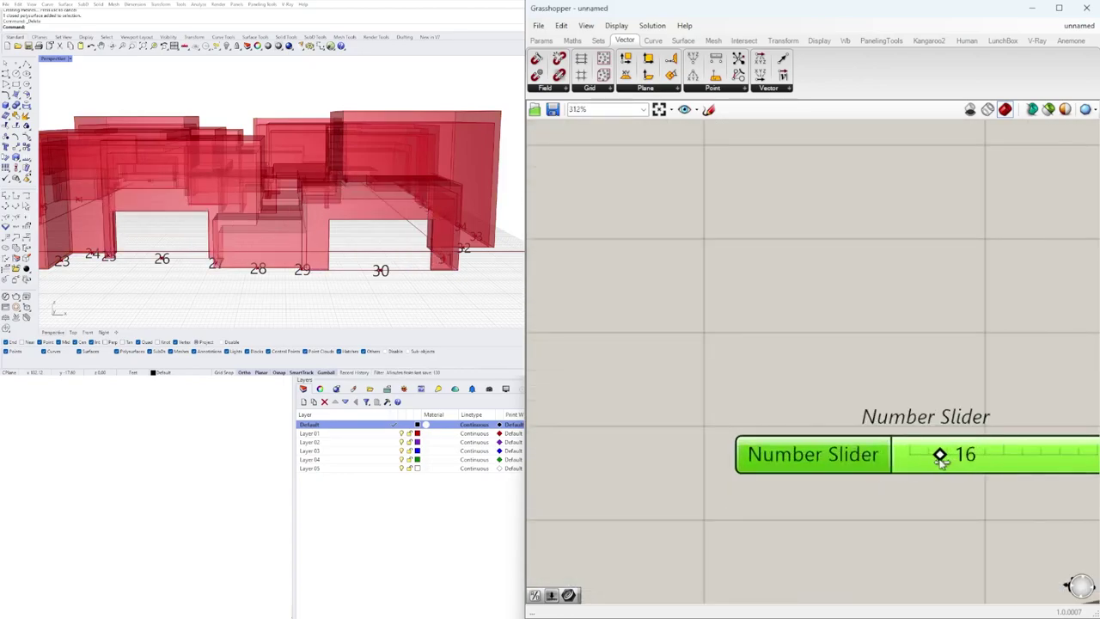
double_click(937, 457)
key(Return)
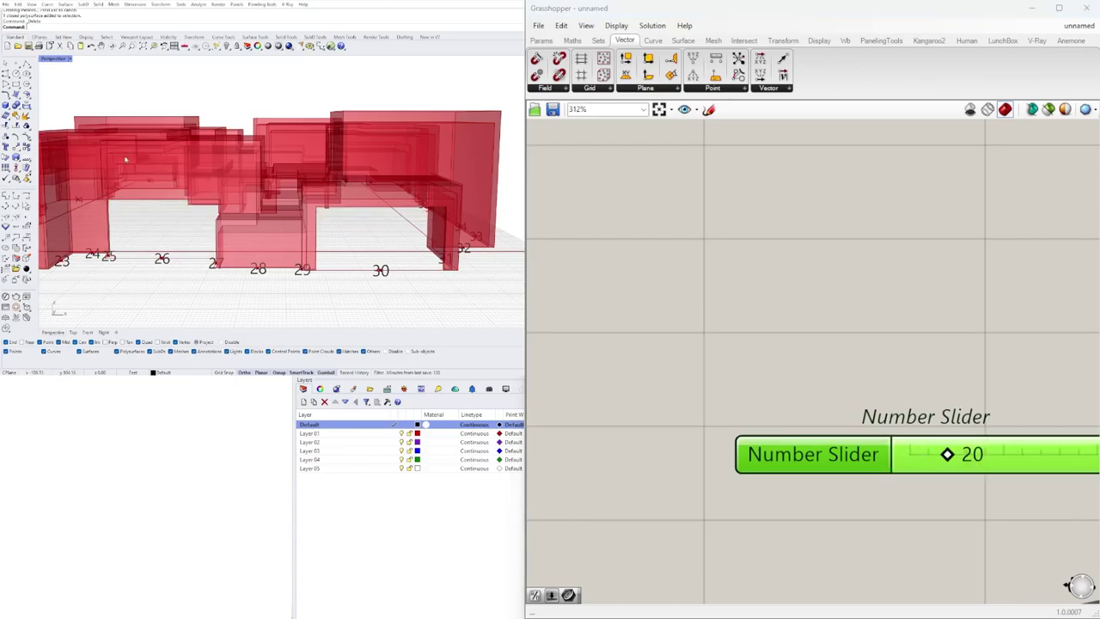
Step: Find more wall segments along the perimeter and add their indices 2, 4, 6 and 8 to the Panel
scroll(314, 199, down, 5)
right_drag(301, 204, 204, 264)
scroll(216, 293, up, 5)
scroll(263, 263, down, 5)
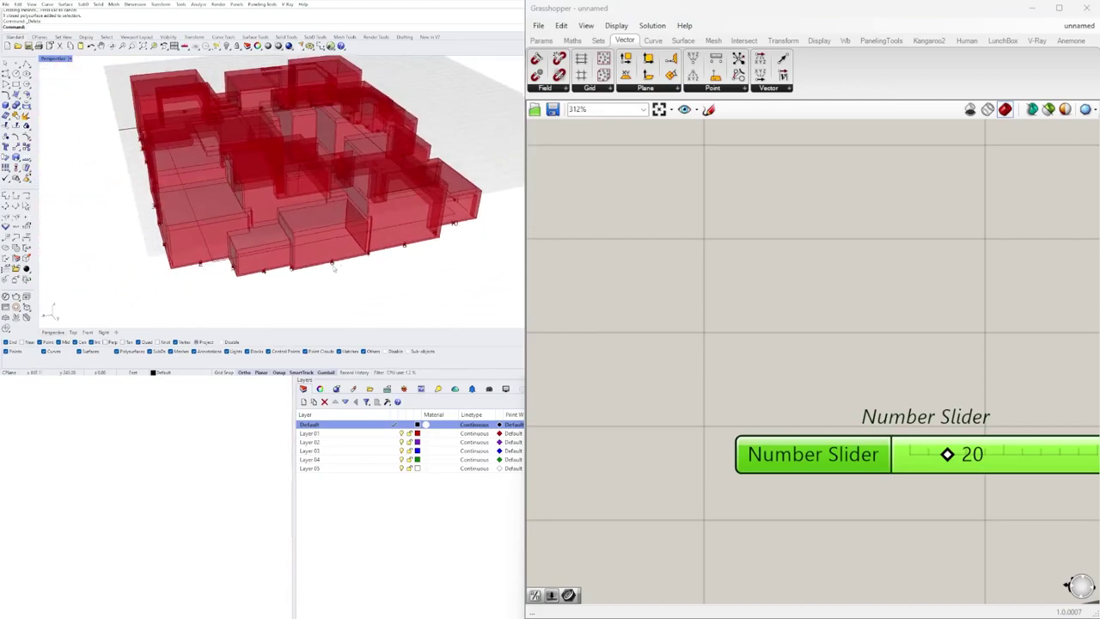
scroll(333, 268, up, 3)
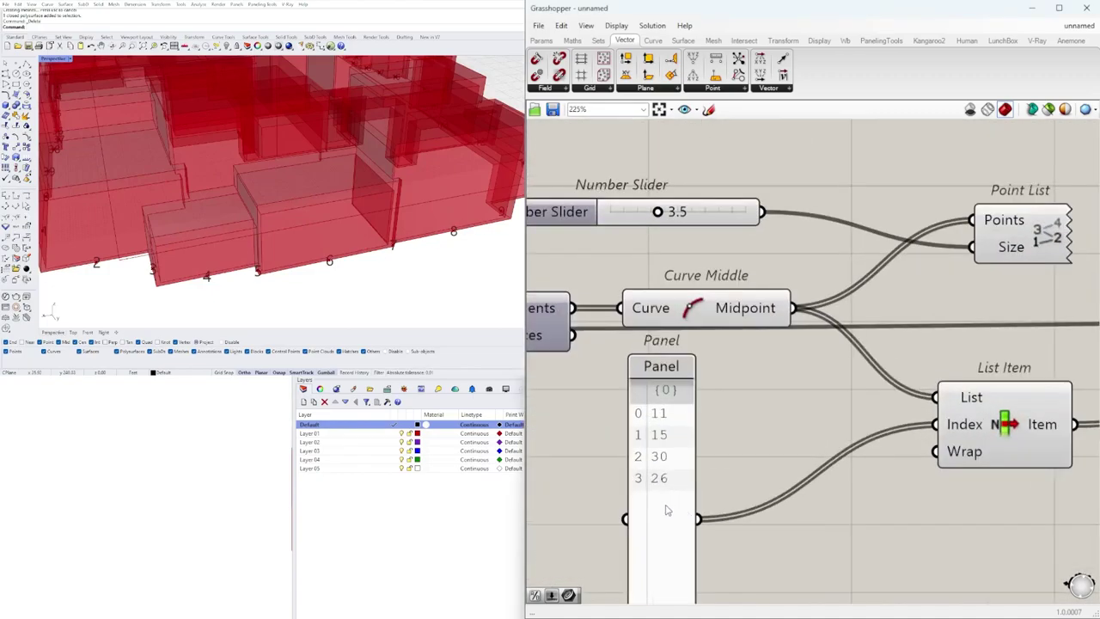
double_click(666, 510)
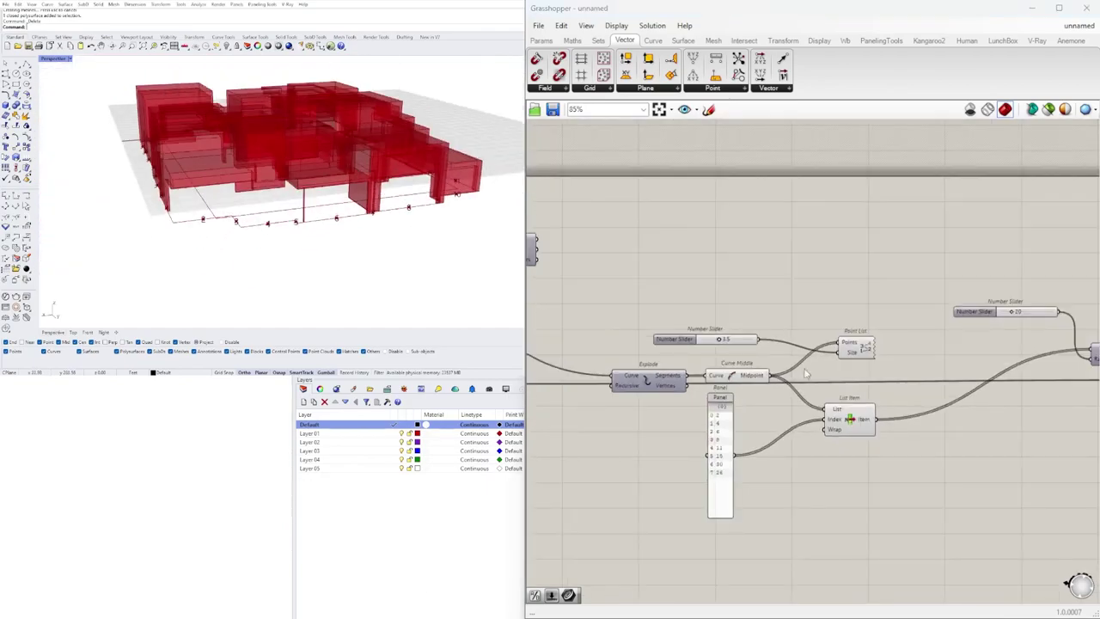
Step: Try a value of 5 on the Sphere's radius slider and settle on 10
right_drag(674, 378, 744, 390)
right_drag(1019, 386, 757, 386)
scroll(851, 336, up, 4)
double_click(849, 325)
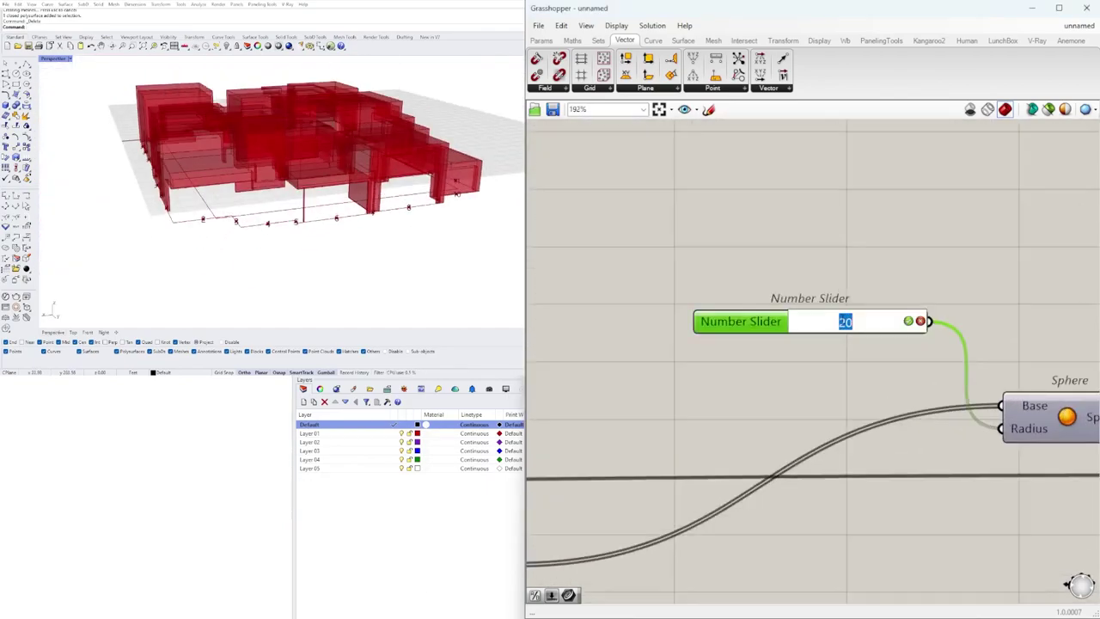
key(Return)
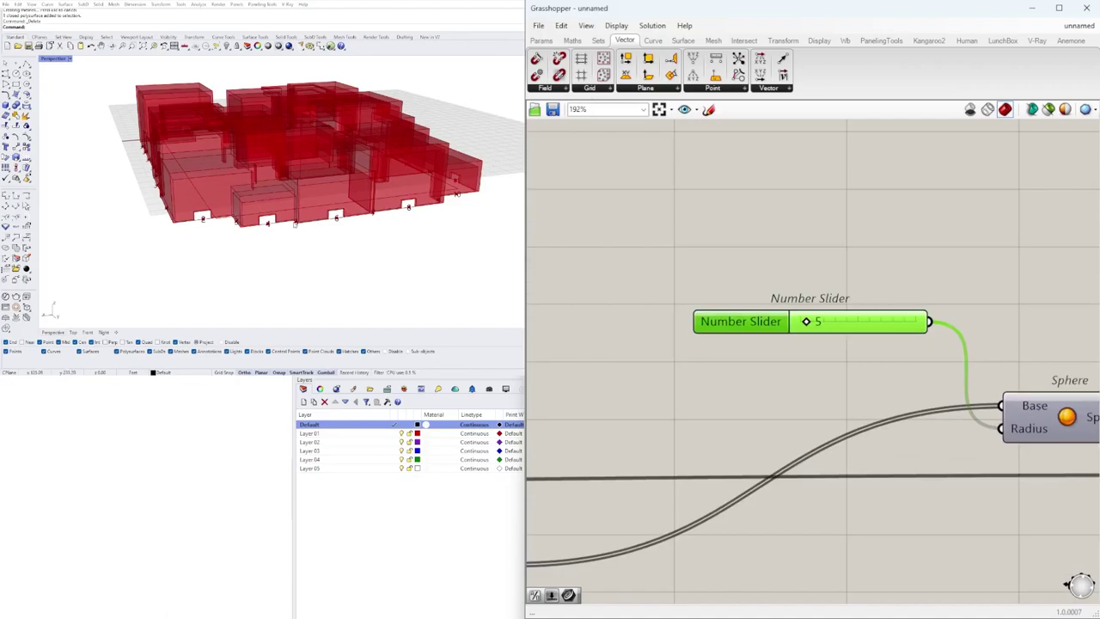
double_click(825, 329)
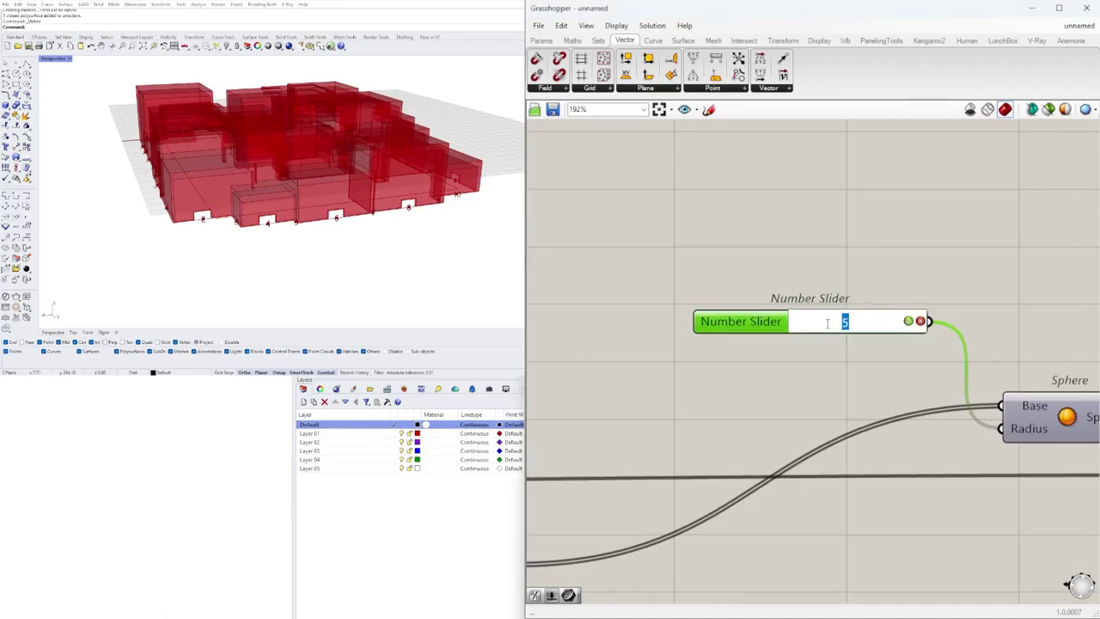
key(Return)
Step: Inspect the wall openings around the building from several angles, highlighting the final Solid Difference
mouse_move(267, 221)
right_down()
mouse_move(315, 203)
mouse_move(373, 214)
mouse_move(224, 200)
mouse_move(257, 211)
mouse_move(351, 199)
mouse_move(478, 206)
mouse_move(469, 240)
mouse_move(402, 201)
mouse_move(263, 212)
right_up()
scroll(905, 265, down, 4)
right_drag(980, 311, 755, 339)
right_drag(225, 228, 307, 249)
click(904, 390)
scroll(236, 185, up, 1)
right_drag(320, 90, 342, 198)
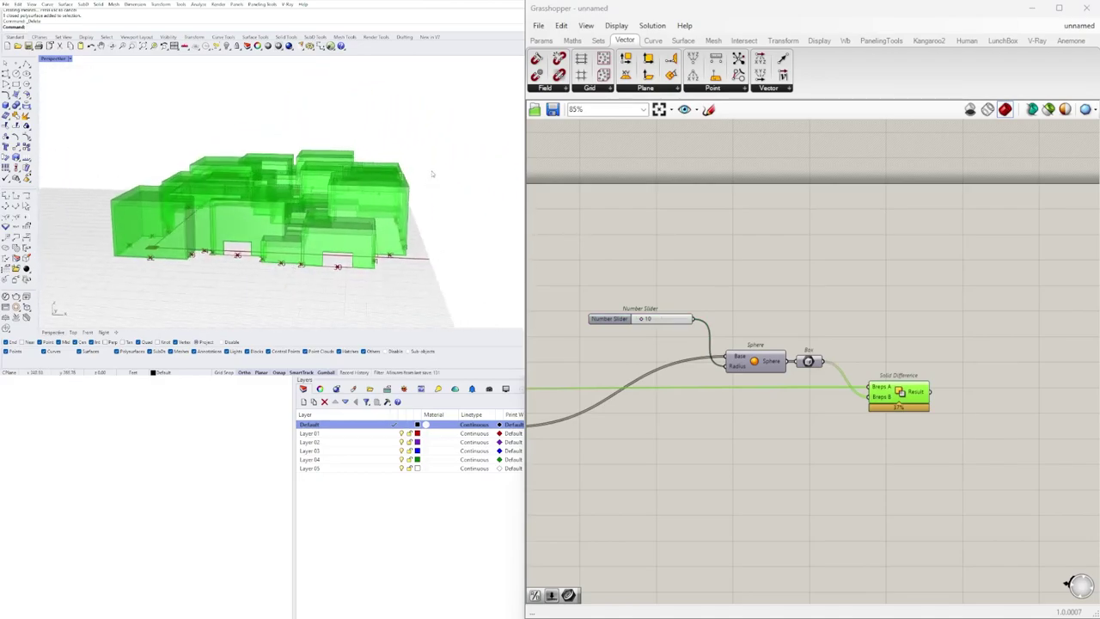
right_drag(126, 221, 344, 249)
click(943, 335)
click(899, 396)
click(988, 339)
click(916, 405)
right_drag(361, 211, 378, 236)
Step: Turn off the preview of Explode, Curve Middle, Point List and the midpoint List Item
right_drag(665, 370, 997, 322)
scroll(846, 460, up, 1)
scroll(844, 472, down, 1)
drag(841, 494, 669, 285)
middle_click(693, 278)
click(726, 239)
click(962, 237)
Step: Move Divide Curve and its count slider across the canvas to the area above the Sphere's radius slider
right_drag(963, 238, 1045, 343)
scroll(847, 301, down, 2)
scroll(799, 400, up, 2)
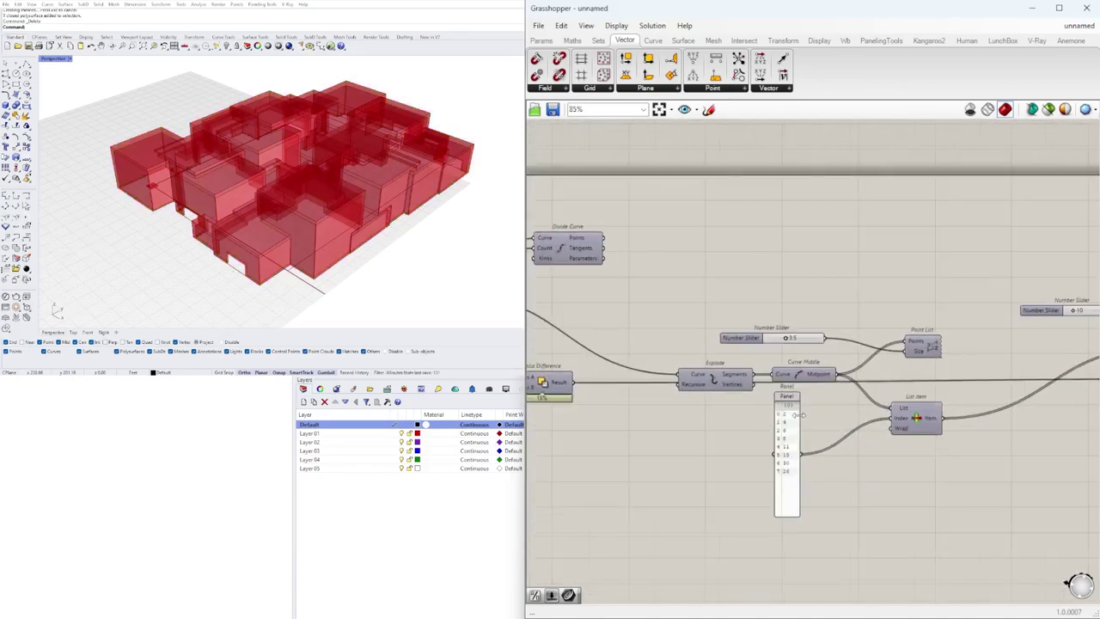
right_drag(659, 247, 854, 254)
scroll(791, 270, down, 2)
drag(795, 212, 645, 268)
right_drag(760, 260, 657, 282)
drag(659, 282, 1038, 264)
right_drag(1051, 315, 827, 328)
Step: Arrange Divide Curve and its count slider of 20 closely above the Sphere's radius slider
scroll(843, 364, up, 2)
click(799, 359)
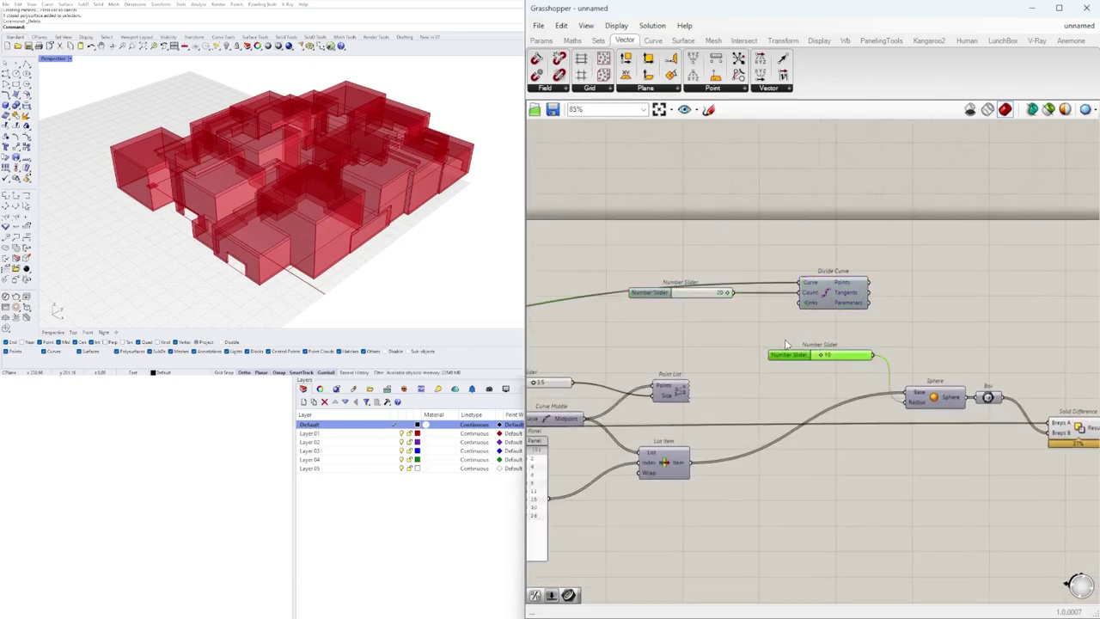
drag(671, 295, 943, 344)
scroll(877, 328, up, 3)
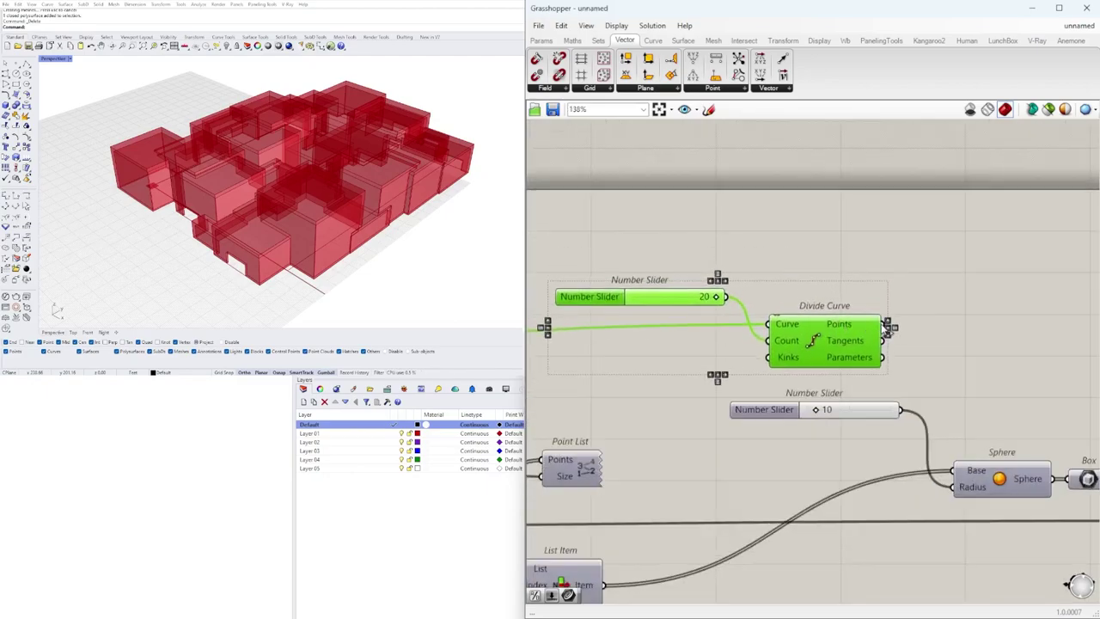
scroll(954, 465, down, 2)
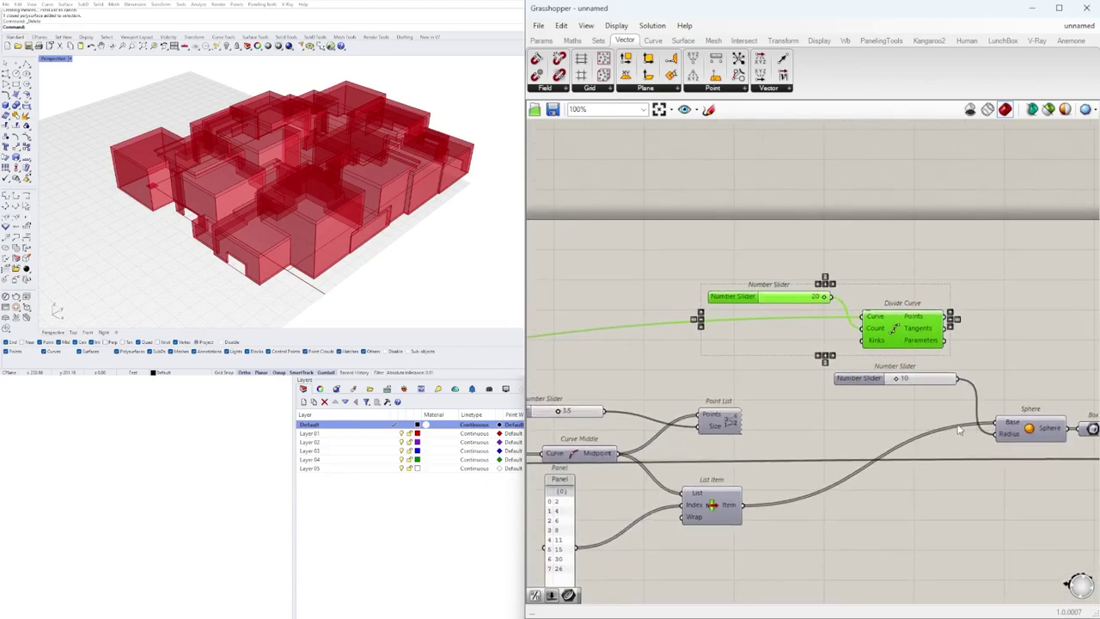
click(1001, 383)
scroll(927, 344, down, 4)
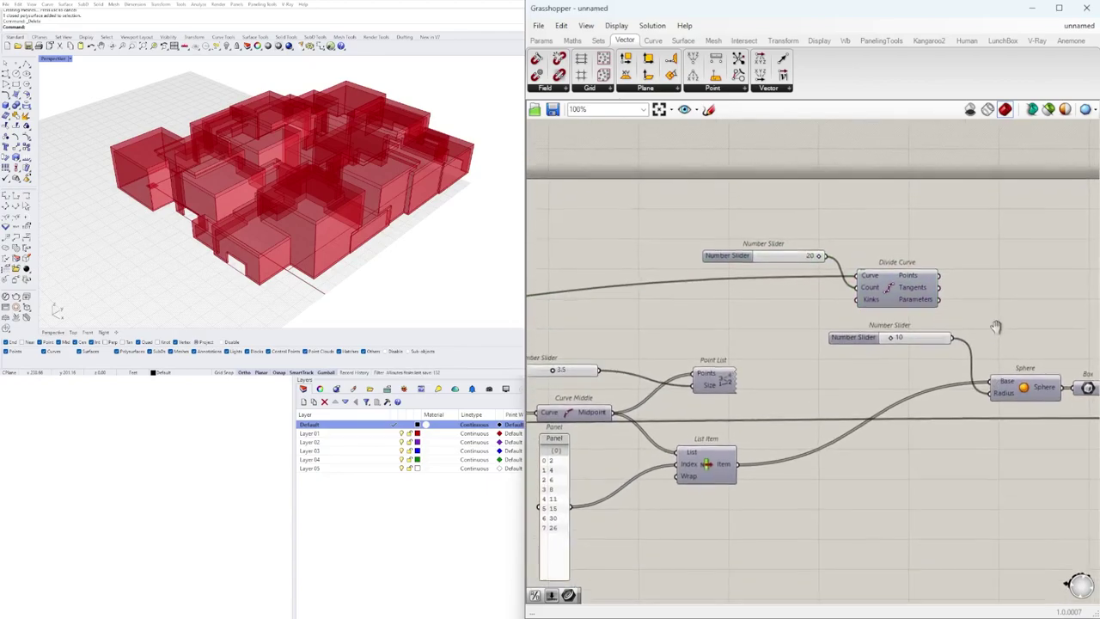
Step: Review the overall definition and highlight the final Solid Difference to examine the building with its wall openings
scroll(886, 364, down, 5)
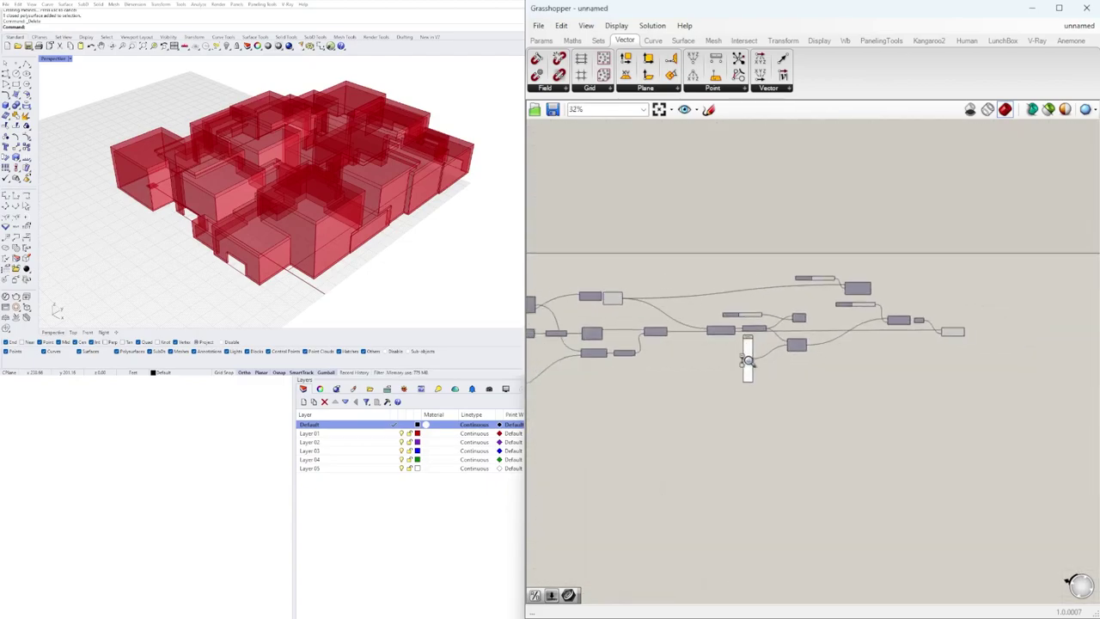
scroll(745, 389, up, 1)
right_drag(593, 339, 734, 342)
right_drag(817, 343, 755, 336)
scroll(783, 348, down, 2)
scroll(793, 348, down, 1)
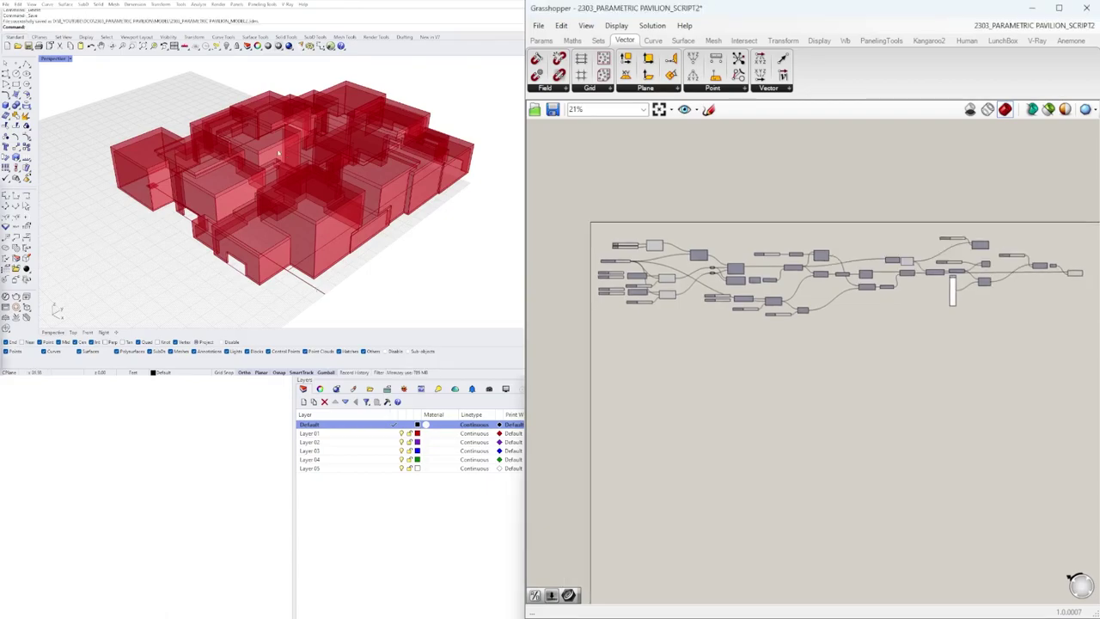
mouse_move(277, 153)
right_down()
mouse_move(389, 172)
mouse_move(354, 197)
mouse_move(318, 163)
mouse_move(247, 174)
mouse_move(253, 185)
mouse_move(262, 155)
right_up()
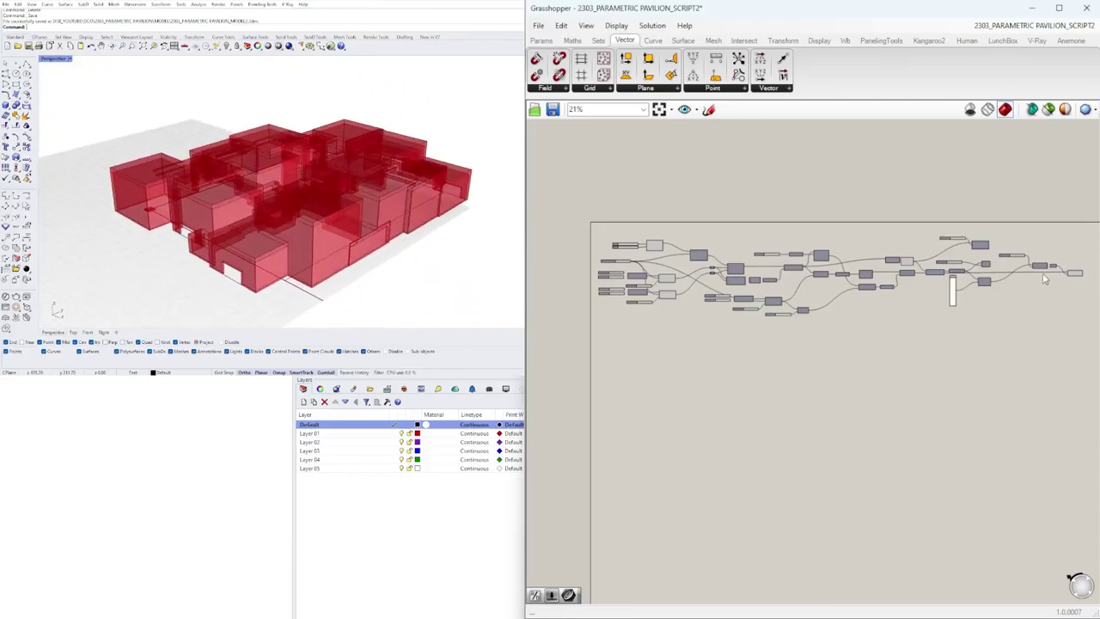
scroll(1042, 277, up, 6)
click(1010, 301)
right_drag(1023, 327, 924, 328)
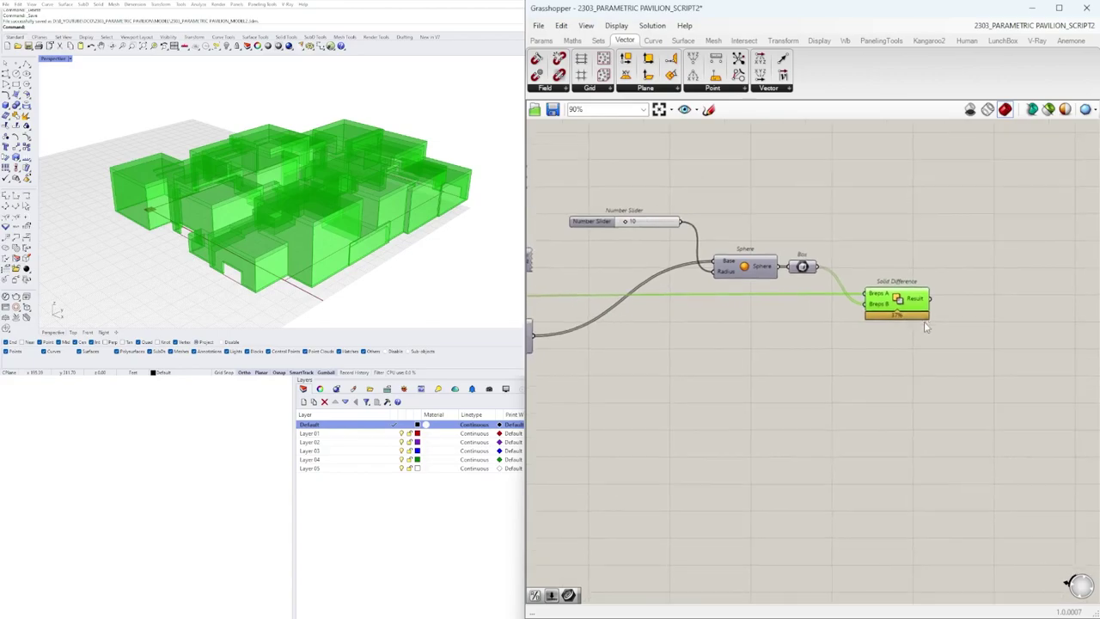
right_drag(670, 322, 826, 343)
scroll(885, 311, down, 1)
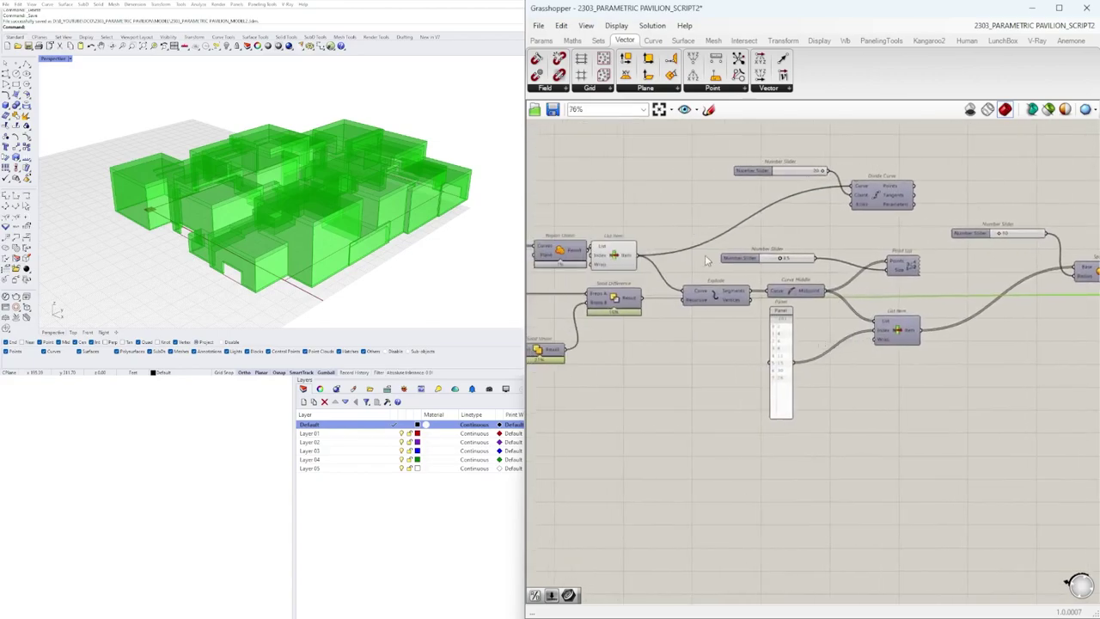
Step: Turn on the preview of the earlier Solid Difference located before Explode and check its uncut building volume
right_drag(682, 277, 709, 341)
click(655, 361)
right_click(650, 359)
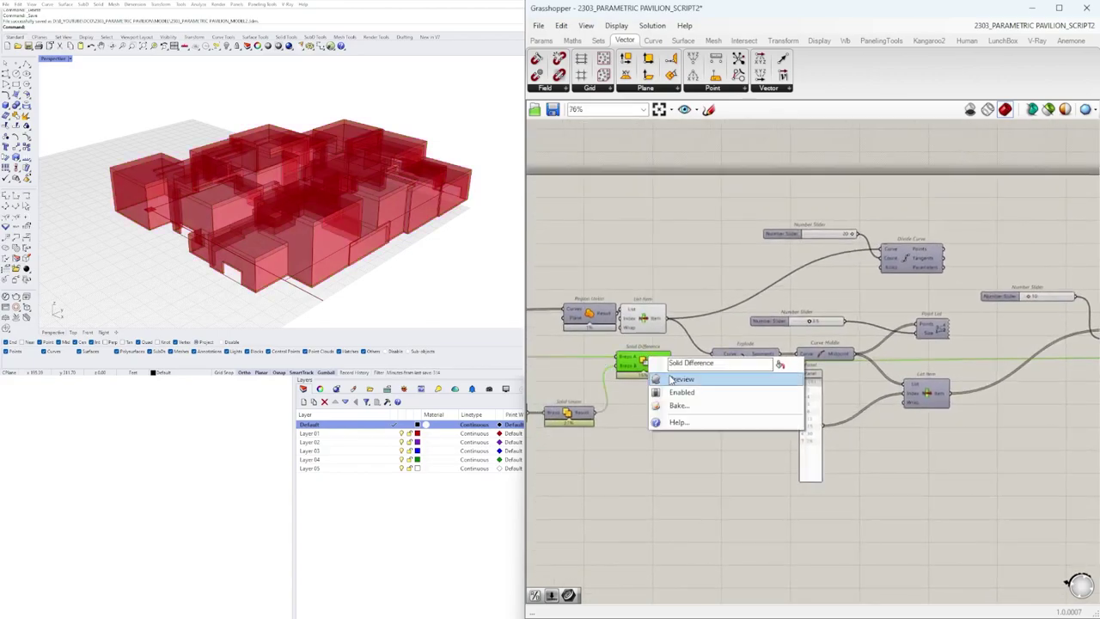
click(675, 378)
right_drag(331, 245, 311, 229)
scroll(697, 370, down, 3)
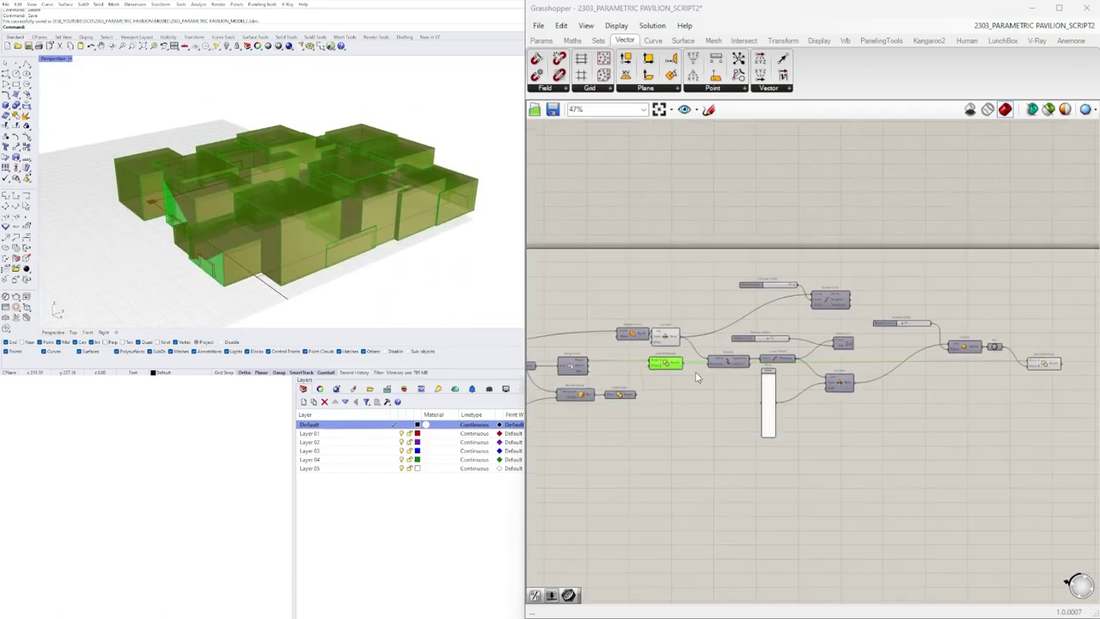
Step: Add a Box parameter below the index panel and feed it the earlier Solid Difference's Result
right_drag(697, 372, 685, 310)
scroll(643, 306, up, 2)
right_drag(685, 348, 669, 334)
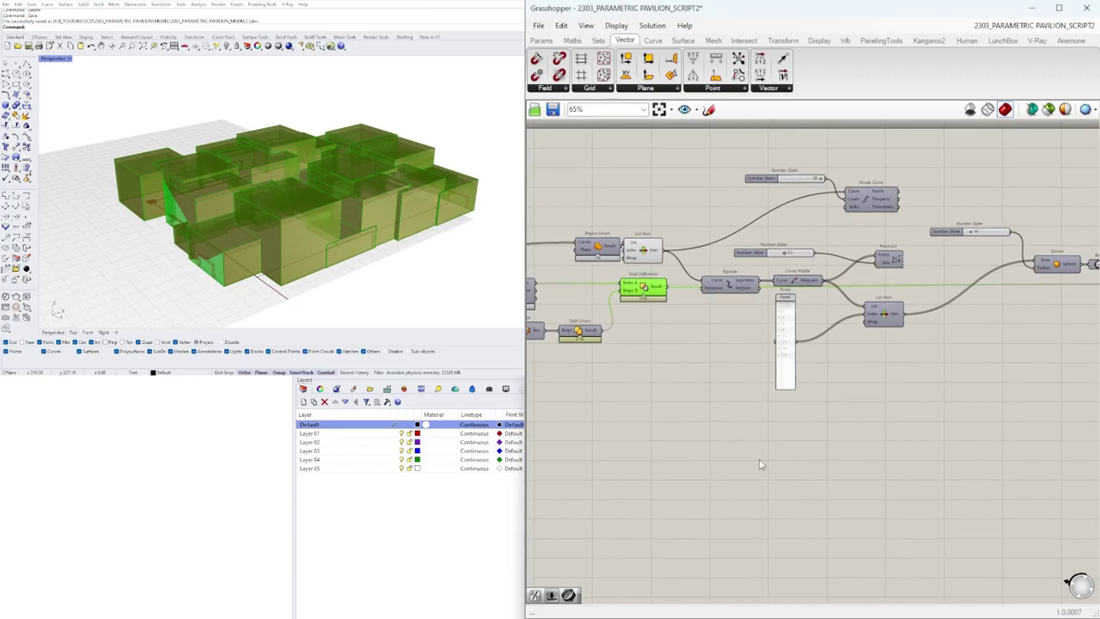
double_click(812, 441)
text(bo)
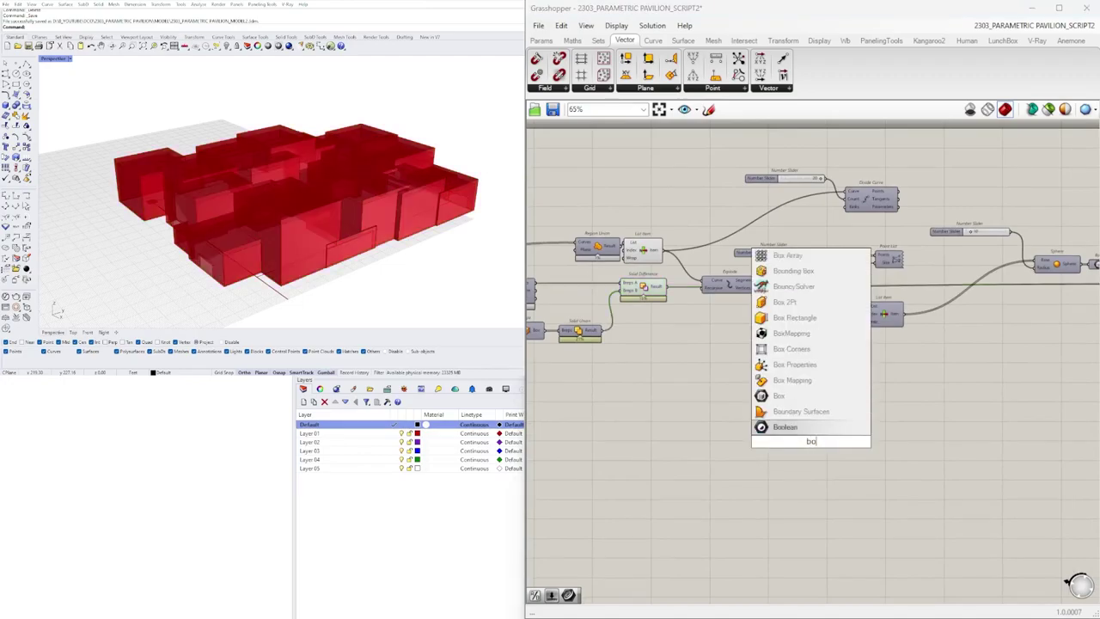
text(x)
click(812, 427)
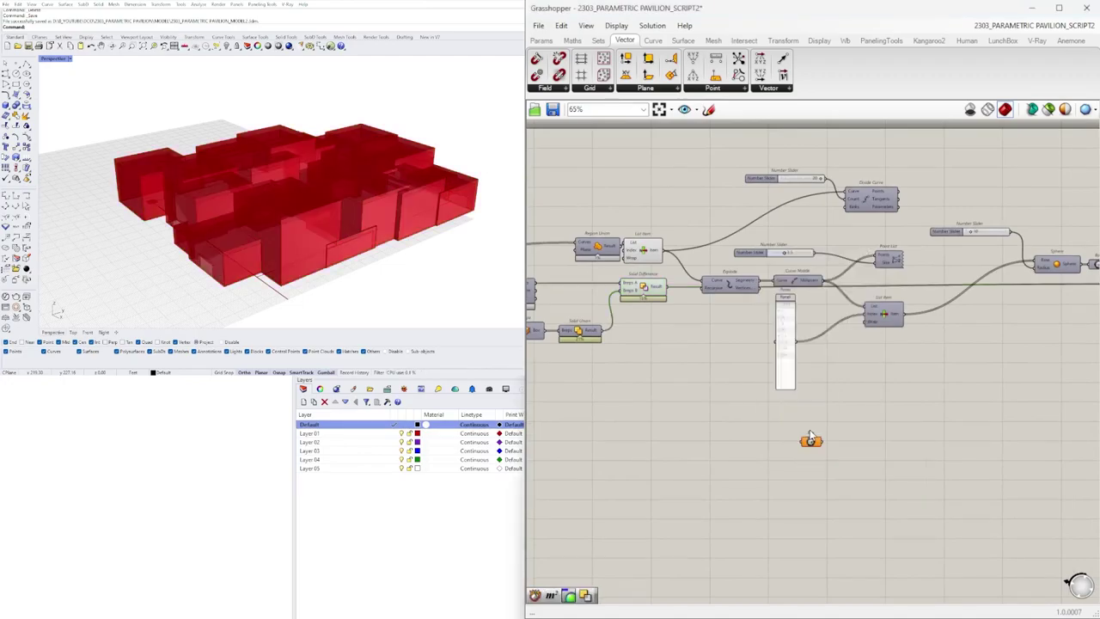
click(664, 289)
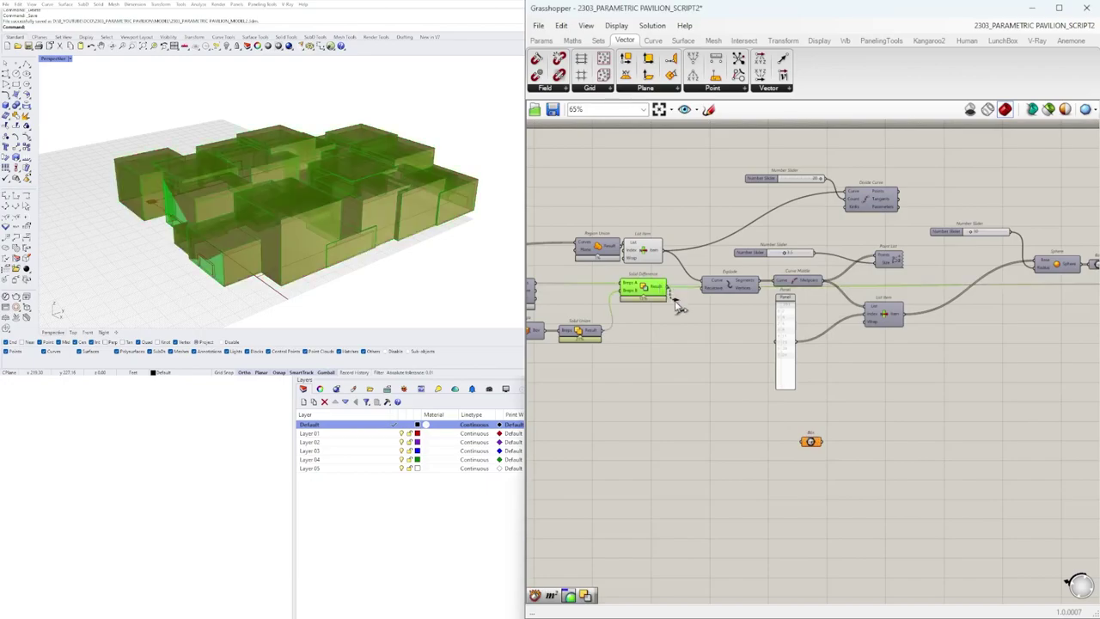
right_drag(404, 220, 456, 246)
scroll(795, 458, down, 2)
scroll(794, 458, up, 1)
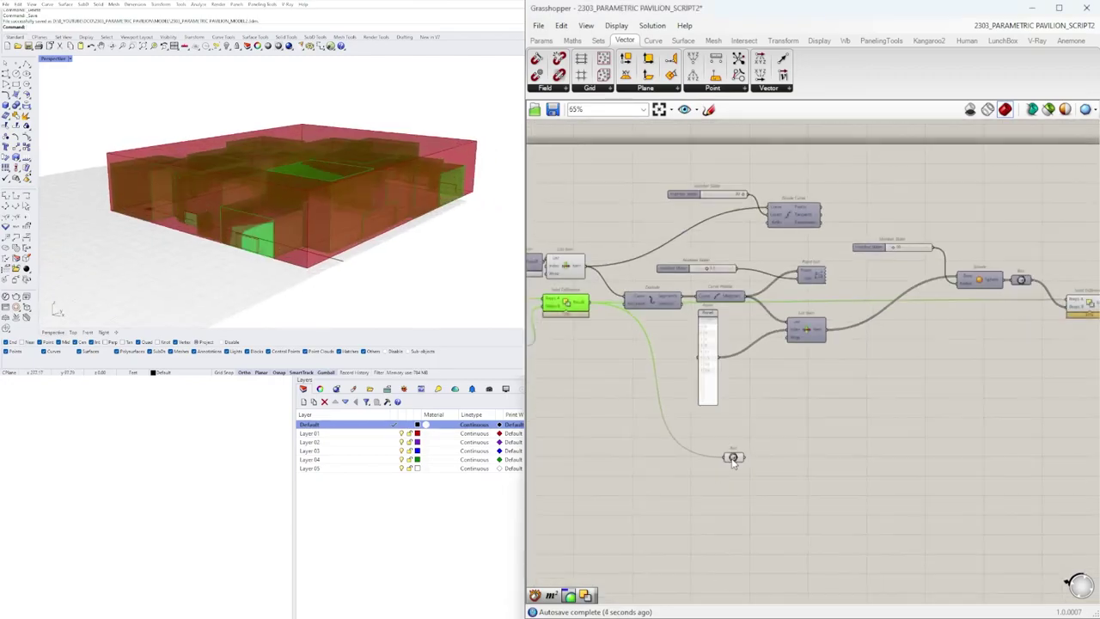
Step: Reposition the Box parameter just beneath the index panel, checking the bounding volume around the building
drag(731, 457, 1003, 416)
mouse_move(372, 191)
right_down()
mouse_move(353, 214)
mouse_move(341, 181)
mouse_move(383, 183)
right_up()
right_drag(929, 372, 679, 382)
scroll(790, 407, down, 1)
right_drag(773, 398, 852, 355)
scroll(897, 366, up, 1)
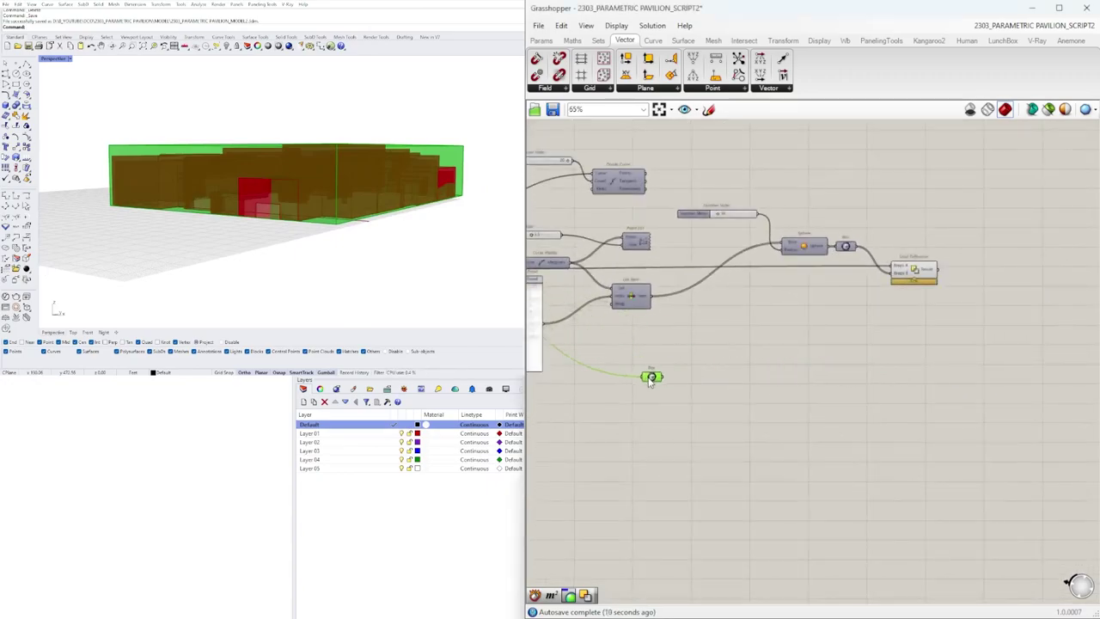
right_drag(656, 378, 864, 401)
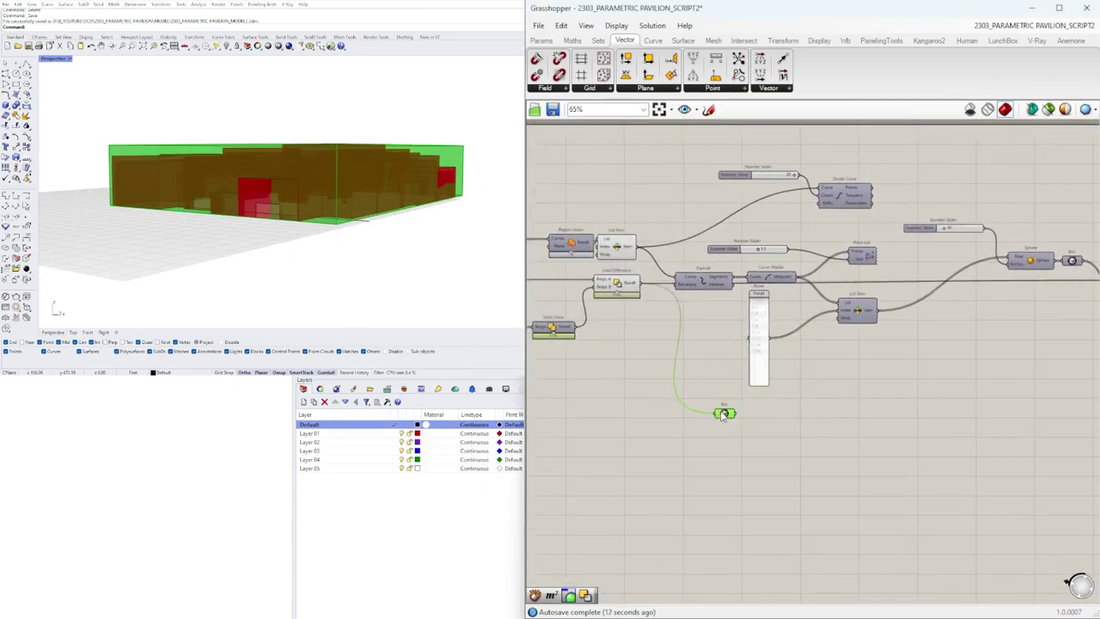
Step: Add a Populate Geometry component beside the Box parameter and connect Box to its Geometry input
scroll(724, 414, up, 3)
double_click(783, 433)
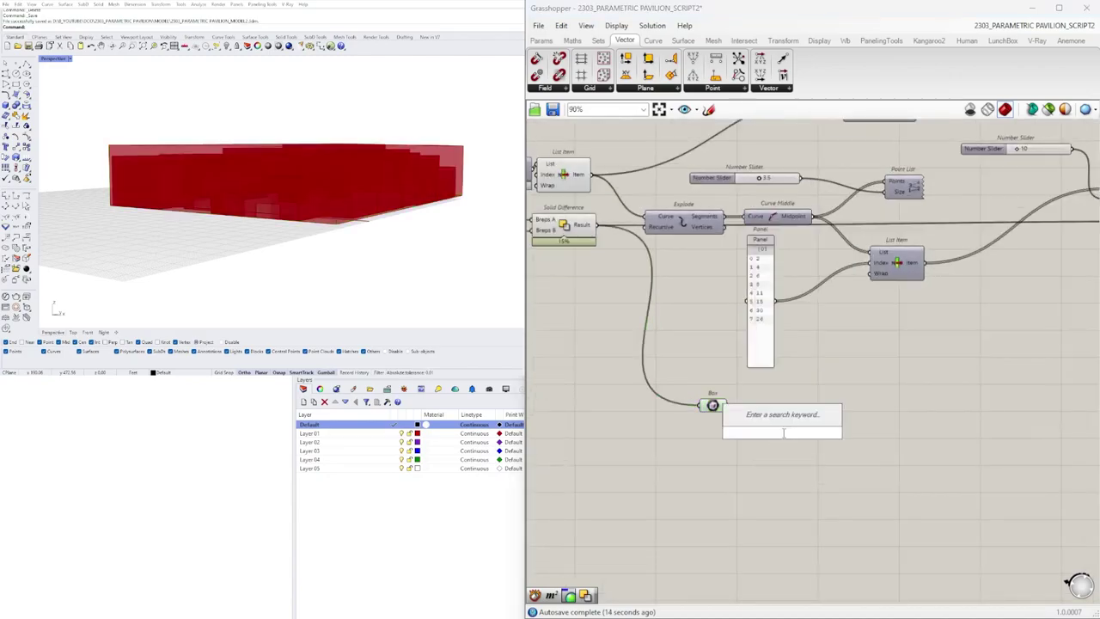
text(pop)
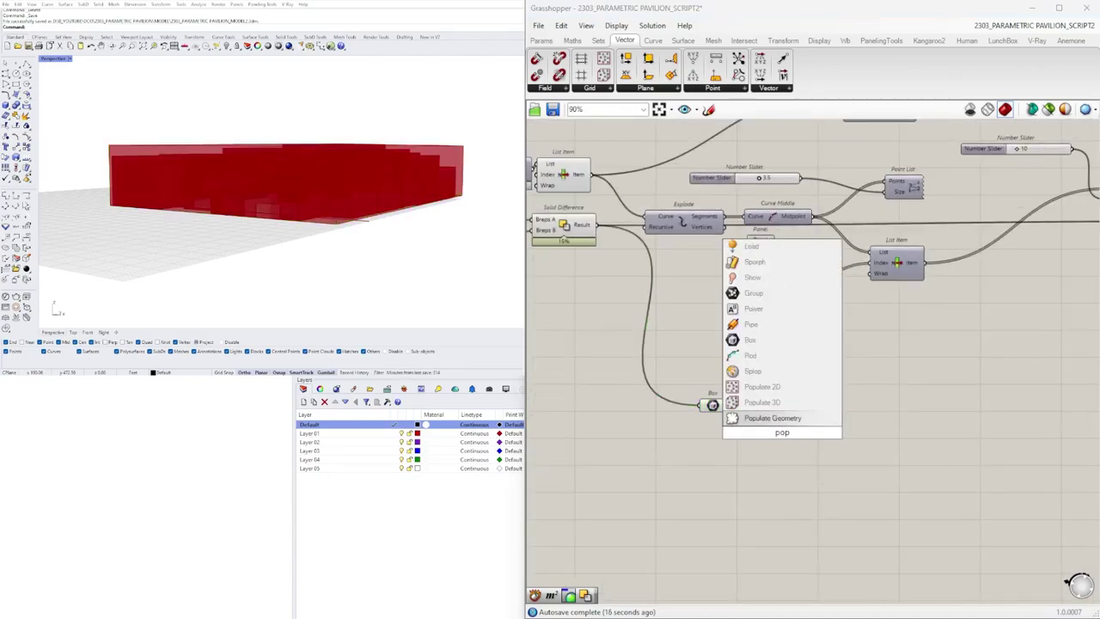
click(771, 418)
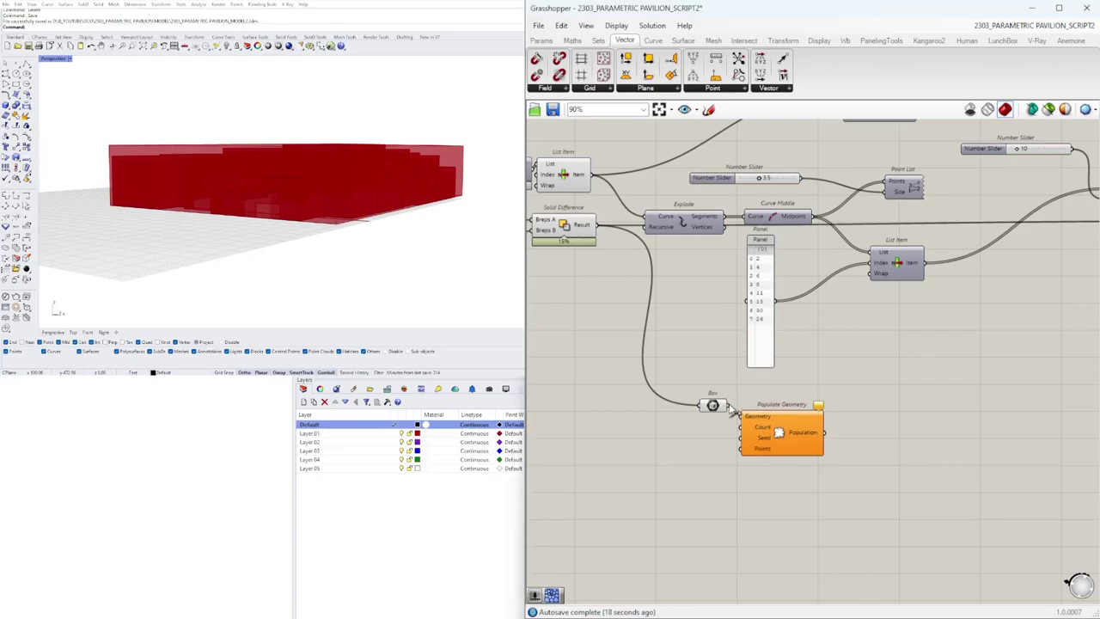
drag(744, 417, 746, 416)
drag(780, 433, 793, 433)
right_drag(203, 142, 324, 204)
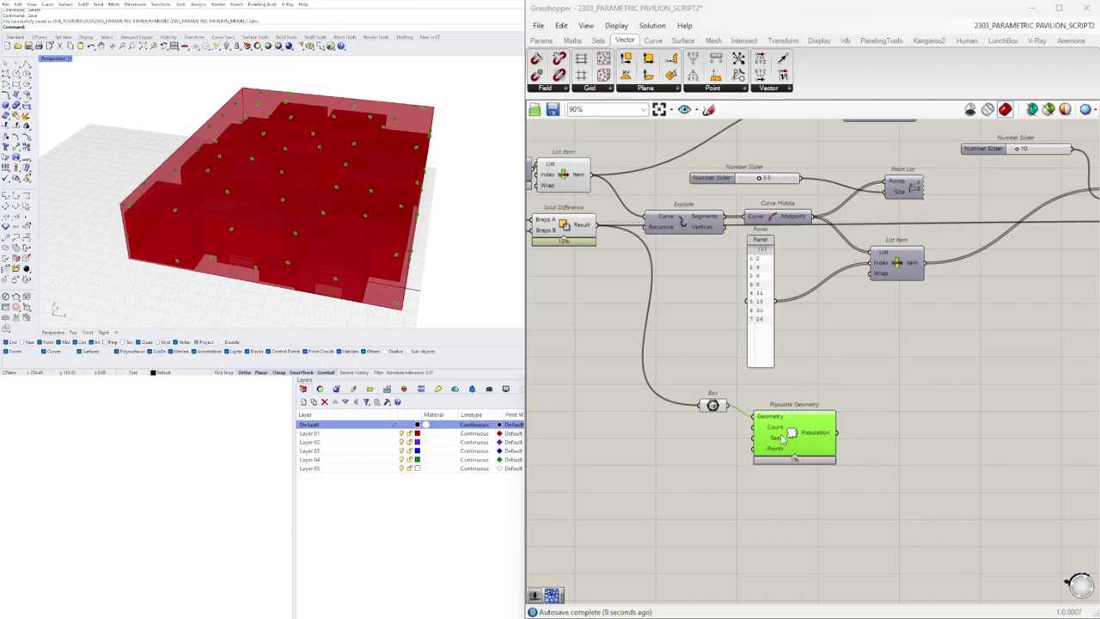
Step: Add a number slider set to 15 and connect it to Populate Geometry's Count input
double_click(699, 445)
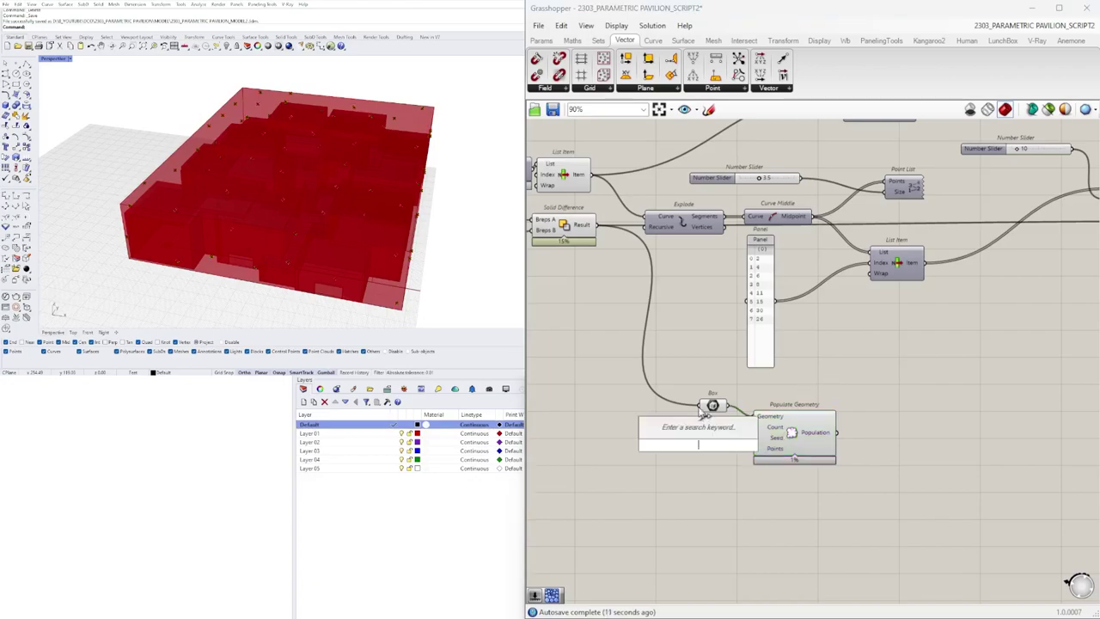
text(15)
key(Return)
scroll(670, 400, up, 3)
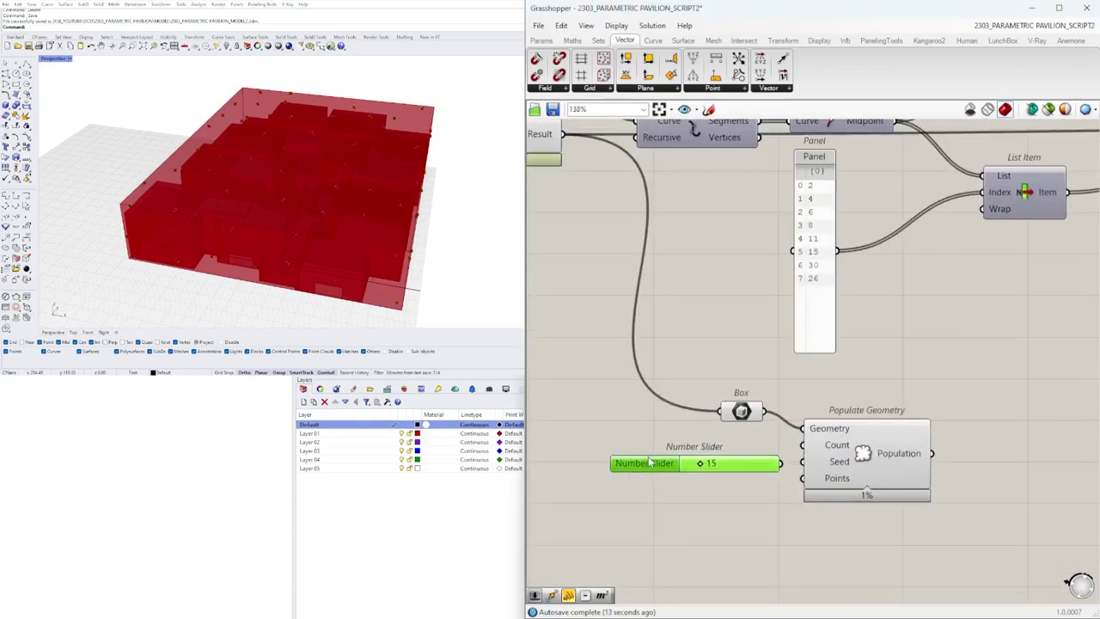
drag(652, 464, 624, 458)
drag(803, 447, 804, 446)
click(861, 456)
right_drag(335, 266, 483, 232)
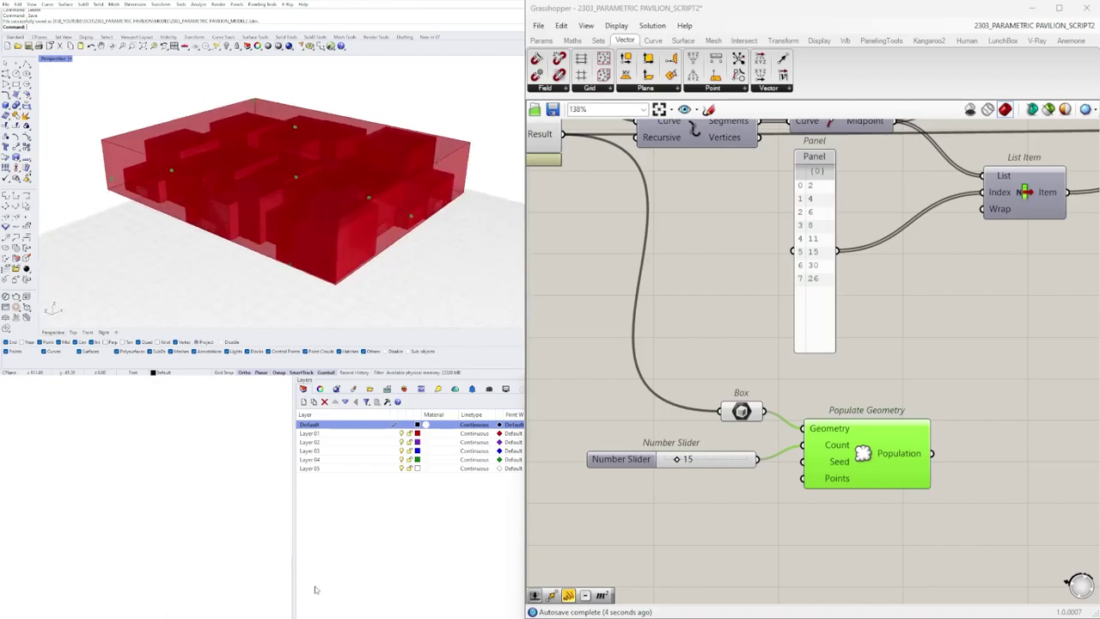
Step: Turn off the preview of the Box parameter feeding Populate Geometry
scroll(933, 362, down, 3)
scroll(831, 388, up, 2)
click(832, 389)
right_click(831, 388)
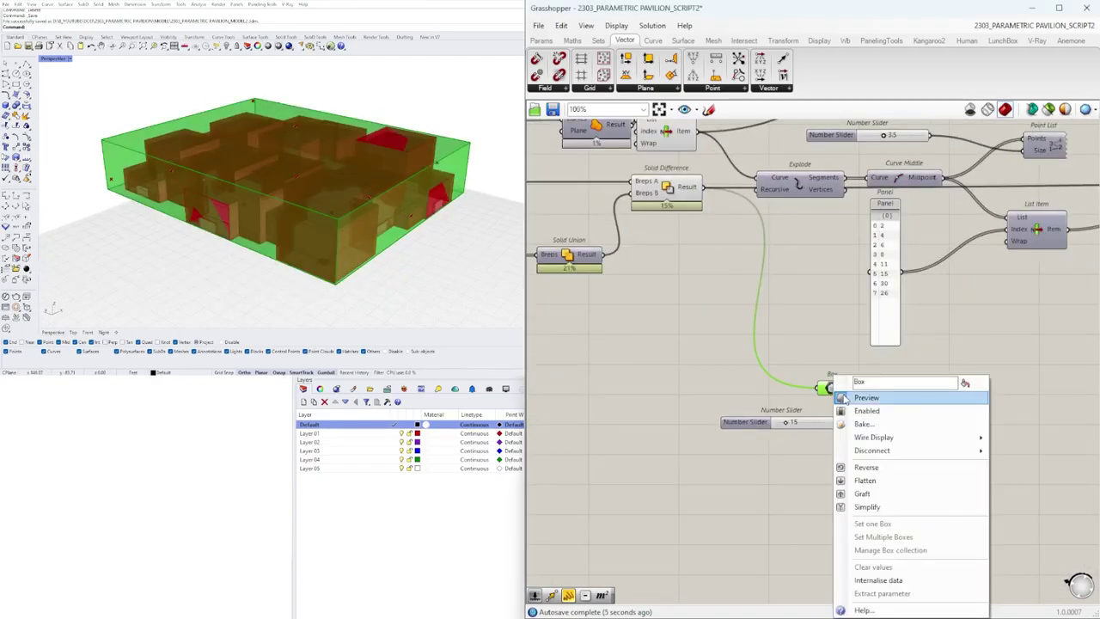
click(856, 399)
scroll(770, 320, down, 2)
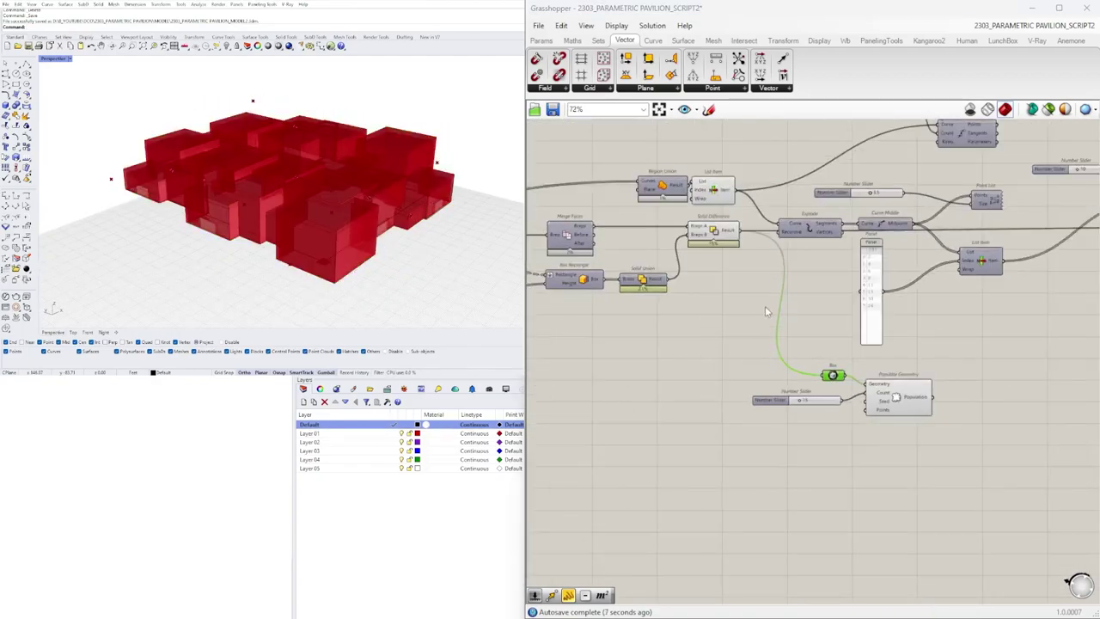
Step: Duplicate Random together with its Construct Domain, domain sliders and seed slider into the empty area towards Populate Geometry
scroll(1004, 242, down, 2)
right_drag(994, 262, 1027, 269)
scroll(720, 265, up, 2)
right_drag(668, 289, 998, 273)
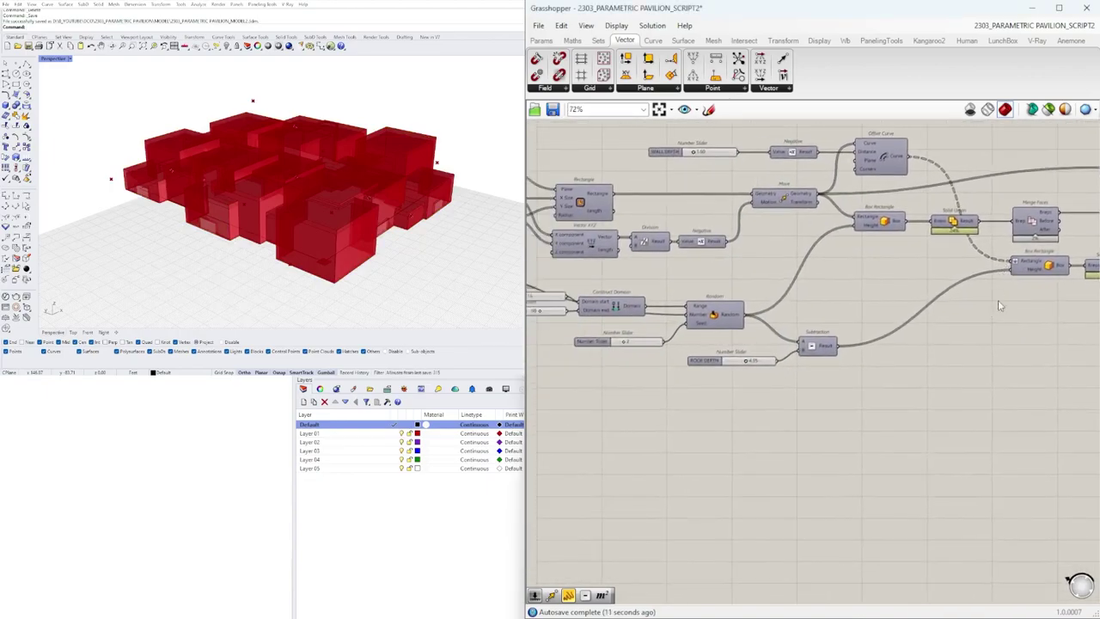
right_drag(897, 249, 775, 281)
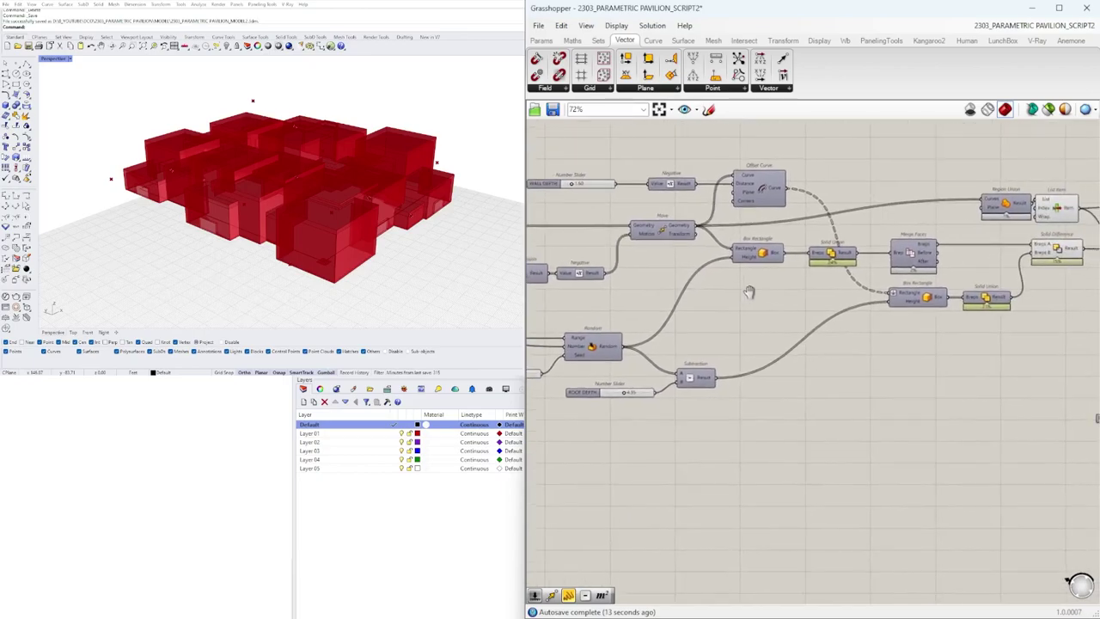
right_drag(738, 324, 1023, 301)
mouse_move(756, 288)
right_down()
mouse_move(885, 288)
mouse_move(880, 305)
mouse_move(761, 289)
right_up()
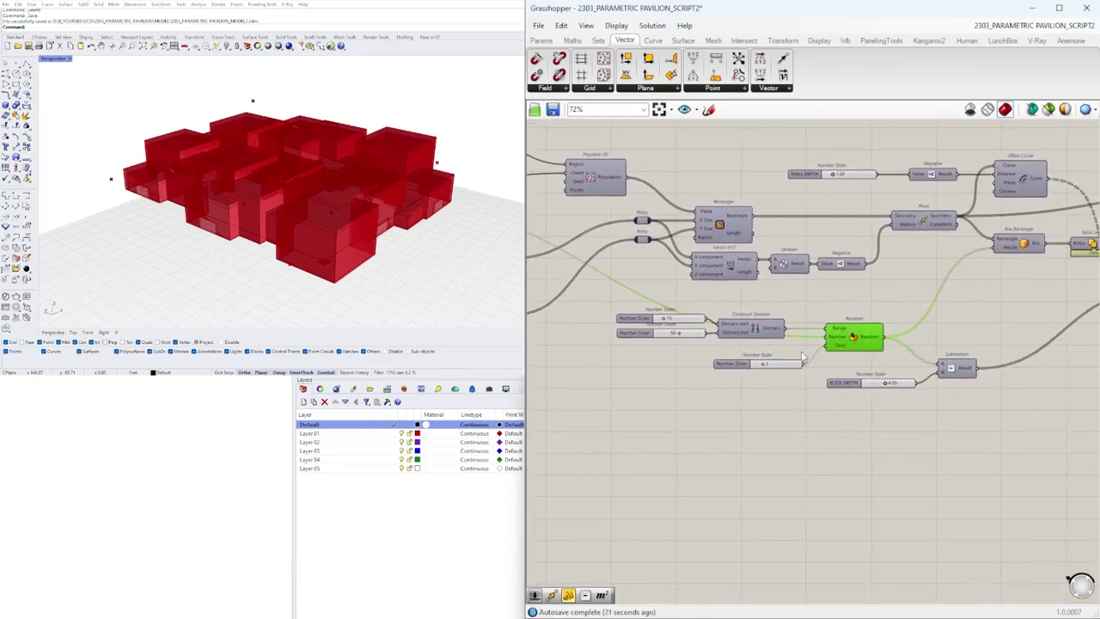
drag(778, 402, 663, 319)
right_drag(909, 327, 739, 279)
scroll(775, 313, down, 1)
alt+drag(658, 281, 1022, 391)
Step: Move the copied Random, Construct Domain and slider group beneath Populate Geometry
right_drag(1049, 410, 799, 389)
drag(747, 372, 907, 392)
right_drag(1001, 362, 962, 364)
Step: Add a Sphere component beside Populate Geometry
double_click(980, 341)
double_click(981, 341)
text(sphere)
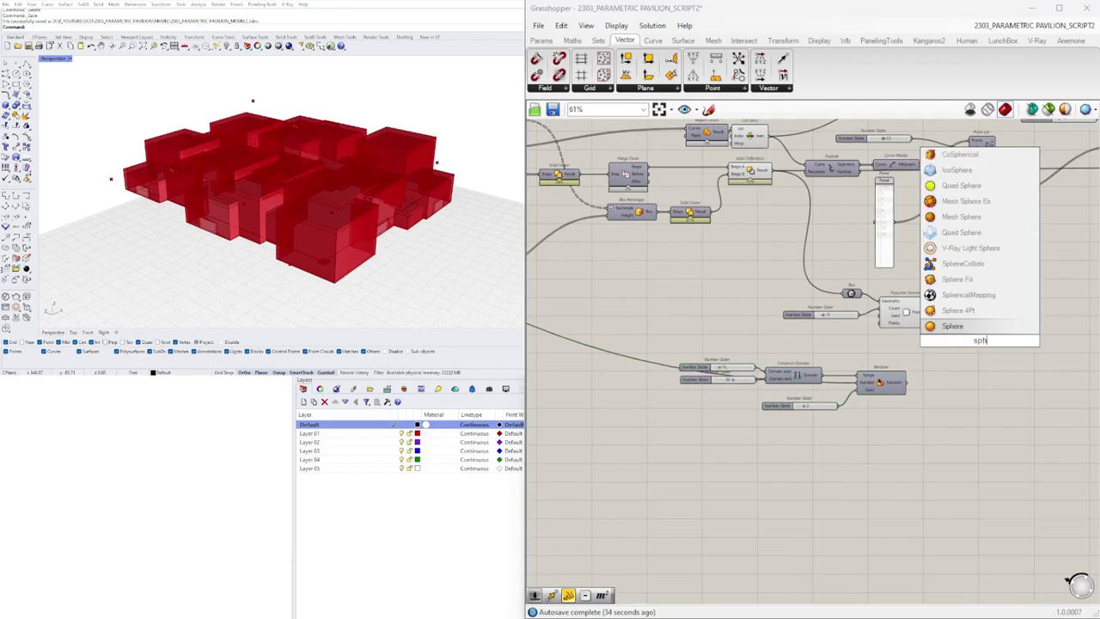
click(936, 331)
scroll(924, 316, up, 2)
Step: Bring the copied Random group up under Populate Geometry and connect the count slider of 15 to Random's Number input
drag(928, 493, 635, 340)
mouse_move(883, 387)
mouse_down()
mouse_move(948, 387)
mouse_move(878, 369)
mouse_up()
click(819, 309)
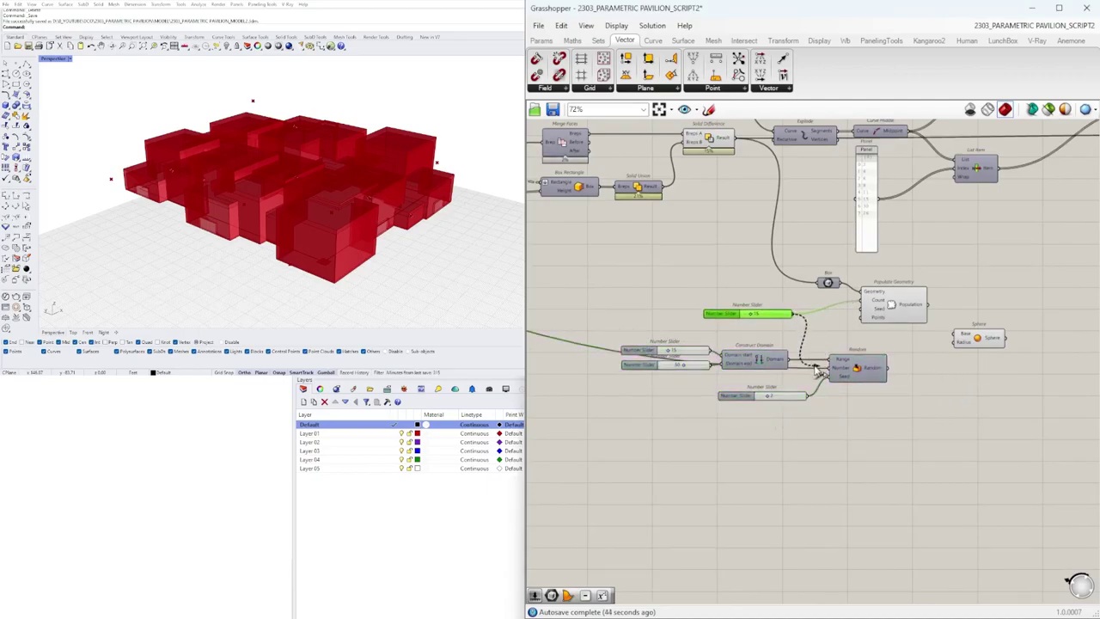
drag(857, 366, 894, 358)
Step: Align Construct Domain, its two sliders and the seed slider closely beside the copied Random component
drag(806, 454, 625, 352)
scroll(740, 353, up, 3)
drag(786, 369, 843, 355)
click(840, 419)
drag(812, 408, 784, 398)
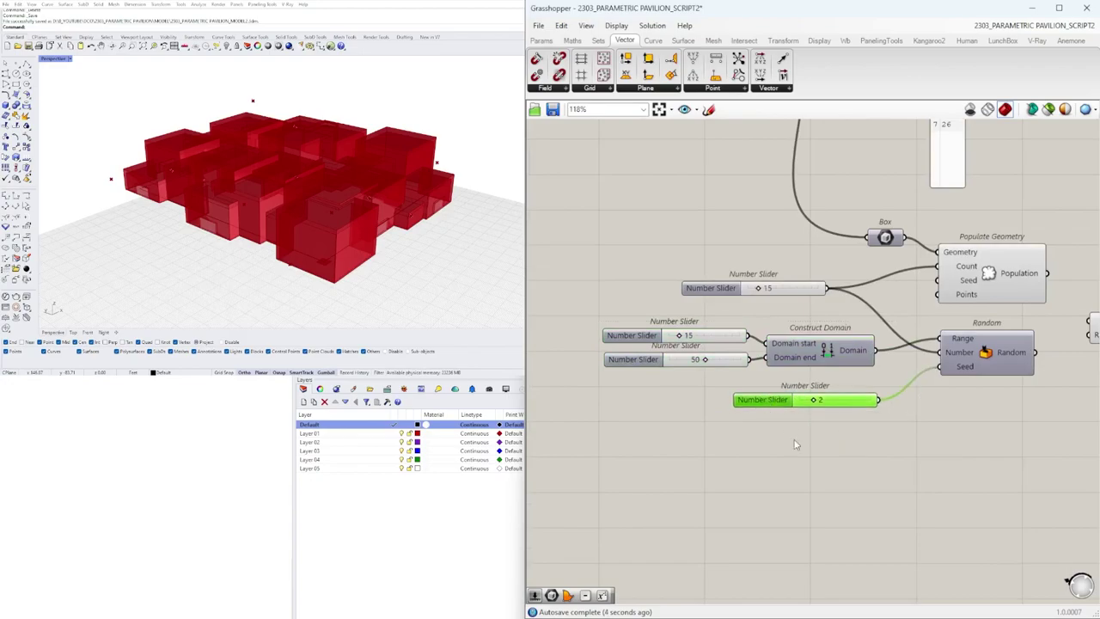
click(791, 435)
Step: Connect Populate Geometry's Population to the new Sphere's Base and Random's output to its Radius
scroll(687, 348, up, 6)
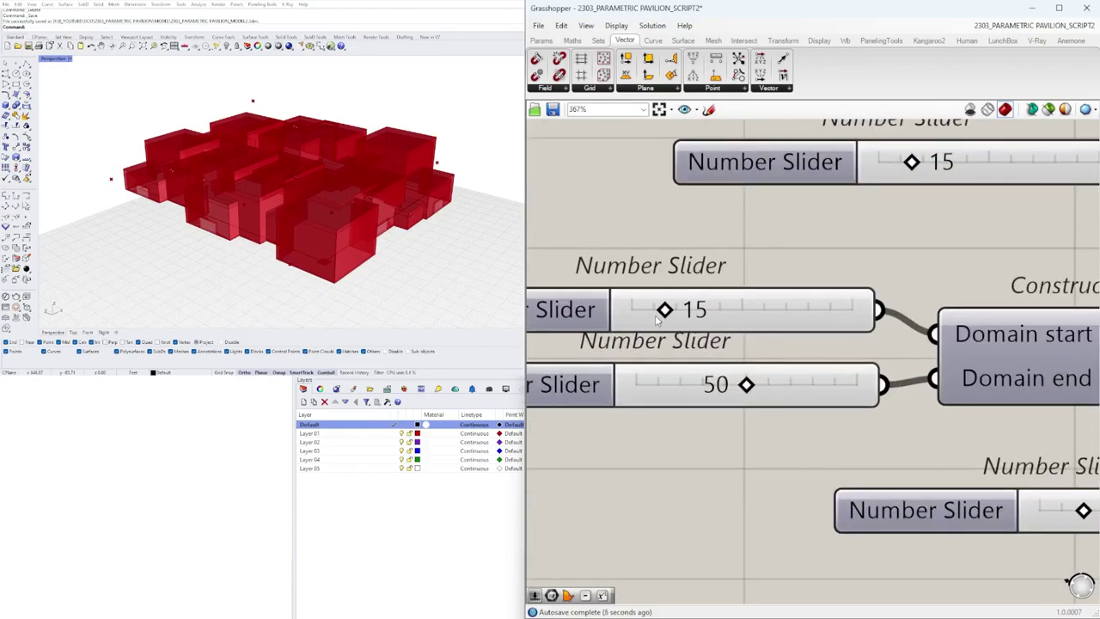
scroll(679, 312, down, 6)
scroll(741, 372, up, 4)
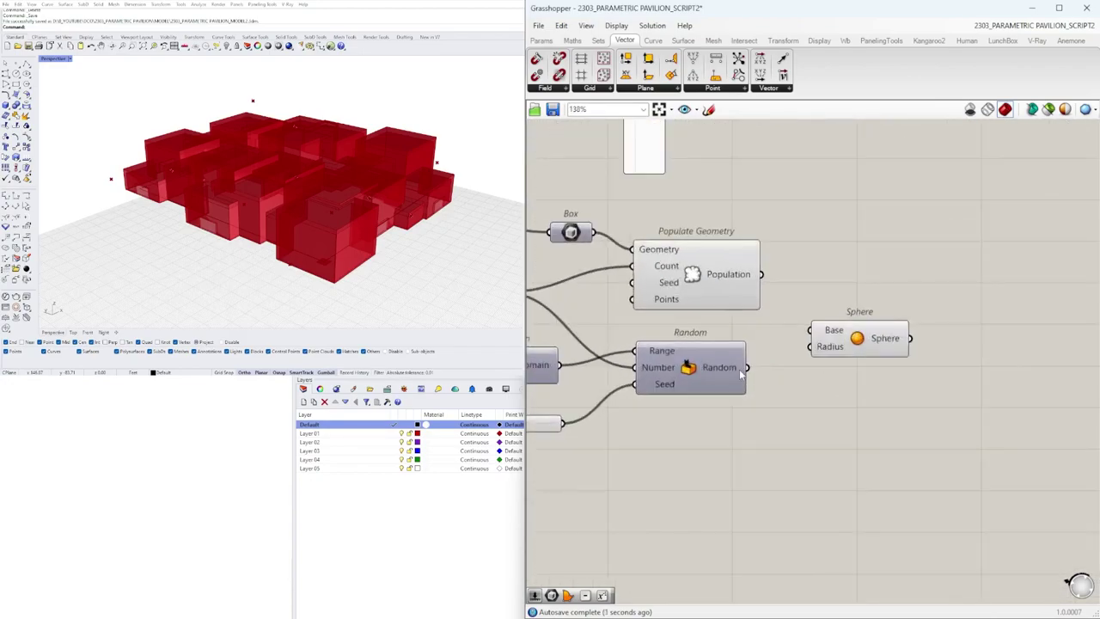
drag(816, 353, 825, 330)
mouse_move(872, 354)
mouse_down()
mouse_move(893, 334)
mouse_move(874, 342)
mouse_up()
scroll(833, 366, down, 2)
right_drag(215, 223, 327, 194)
Step: Set the sphere radius domain to start at 9 and end at 20
scroll(830, 371, down, 2)
right_drag(760, 384, 969, 387)
scroll(811, 406, up, 5)
scroll(909, 394, up, 5)
scroll(715, 361, up, 5)
drag(696, 376, 655, 375)
mouse_move(644, 292)
mouse_down()
mouse_move(597, 295)
mouse_move(622, 296)
mouse_up()
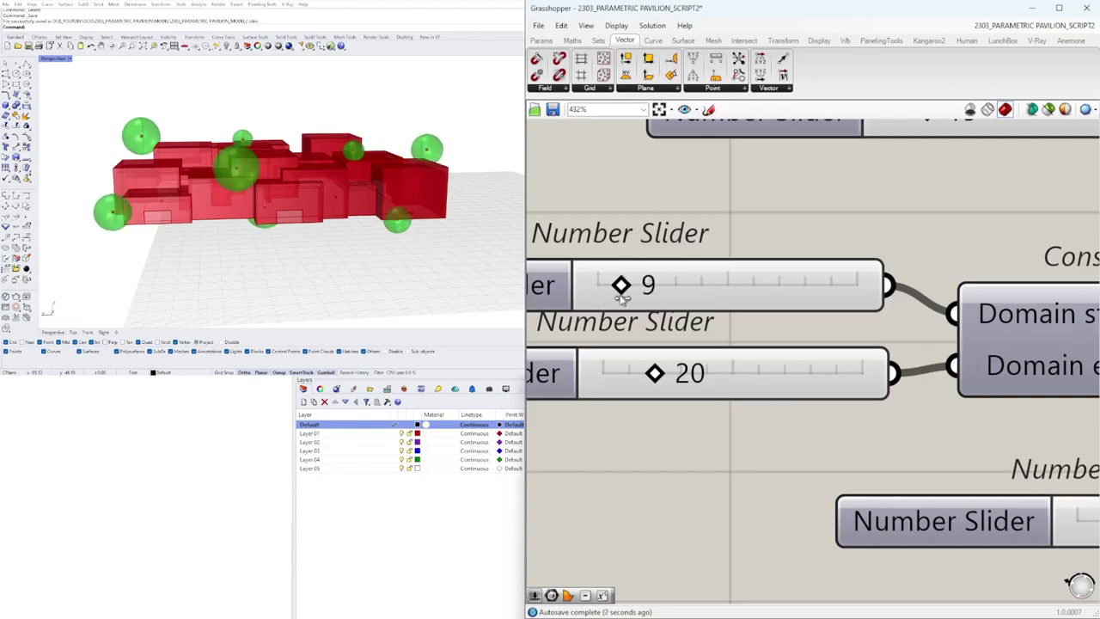
scroll(622, 297, down, 5)
Step: Set the count slider shared by Populate Geometry and Random to 28
scroll(713, 412, down, 2)
scroll(722, 432, up, 3)
scroll(722, 432, up, 5)
drag(738, 435, 775, 435)
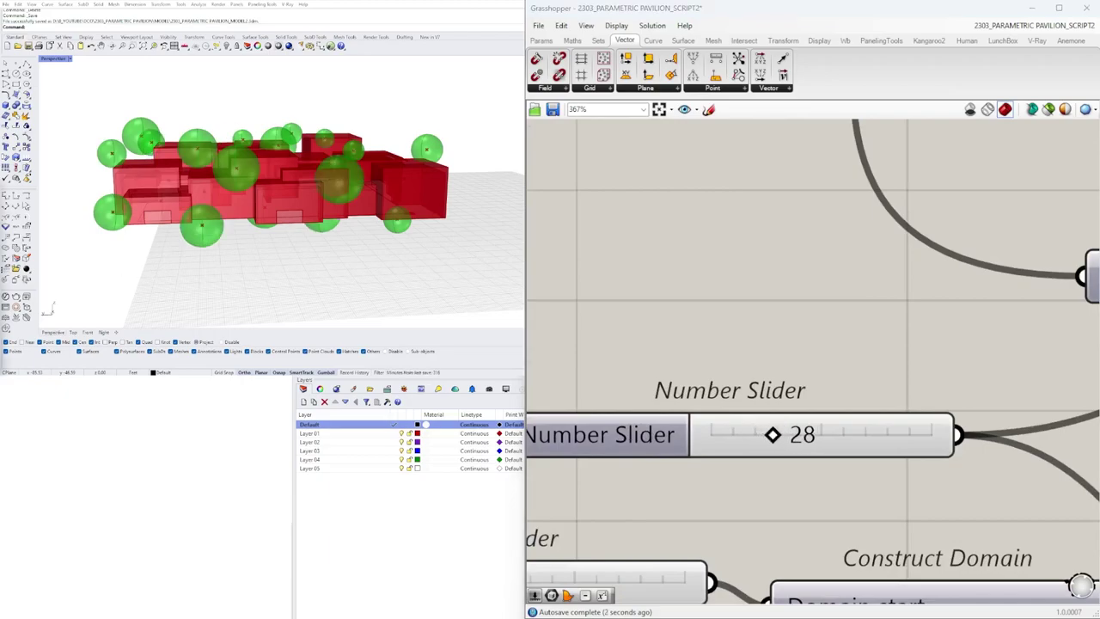
scroll(931, 259, down, 6)
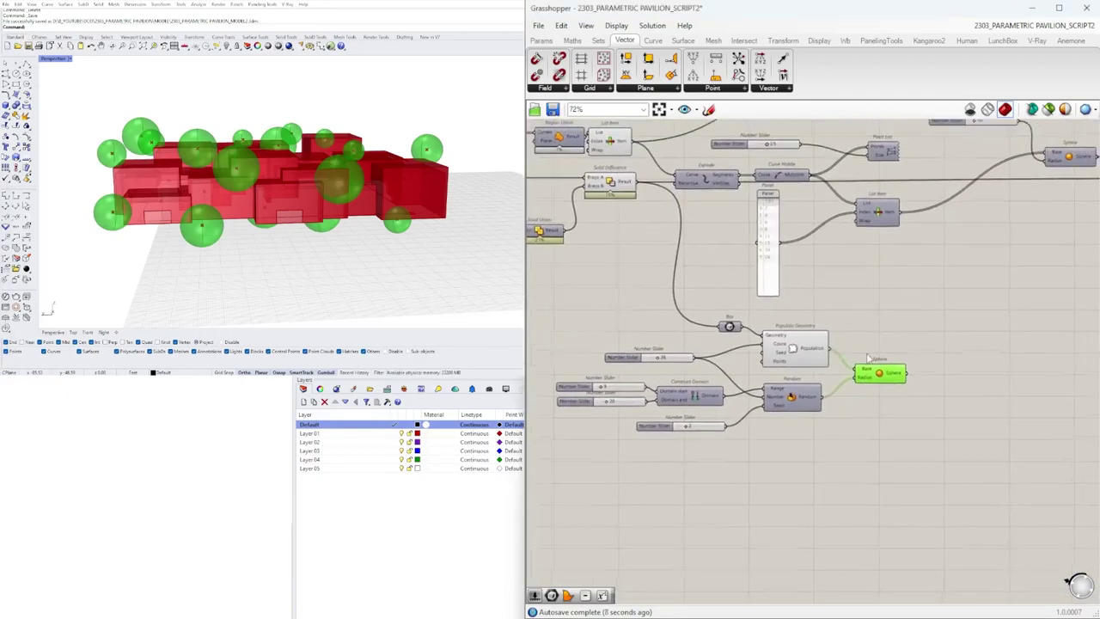
Step: Add a Box parameter after the radius-driven Sphere and feed it the Sphere output
scroll(893, 411, up, 4)
click(972, 417)
double_click(974, 413)
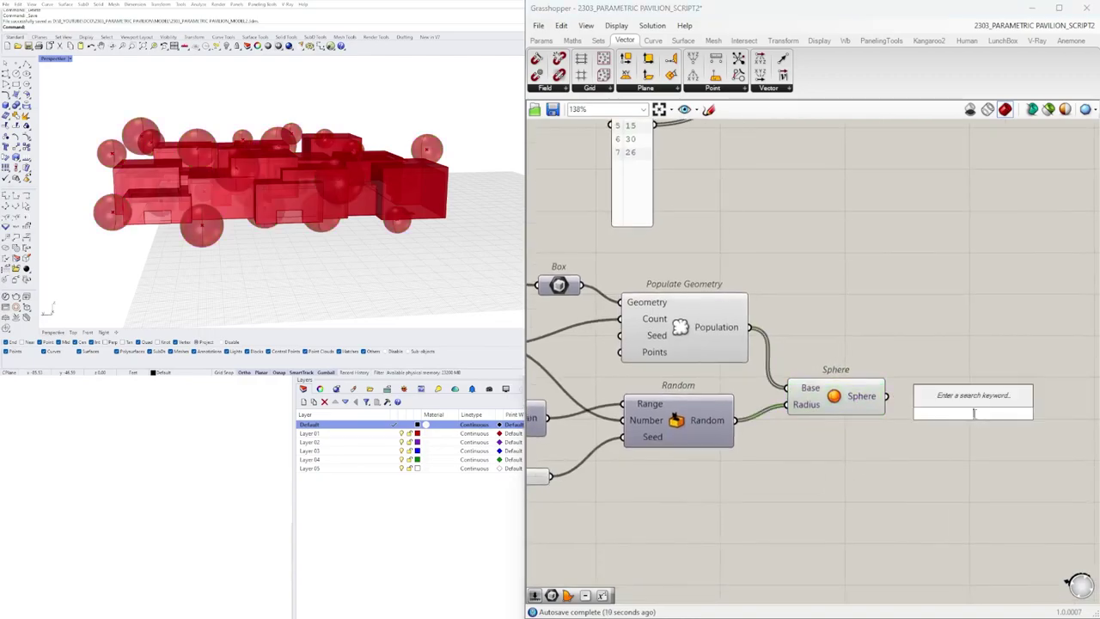
text(box)
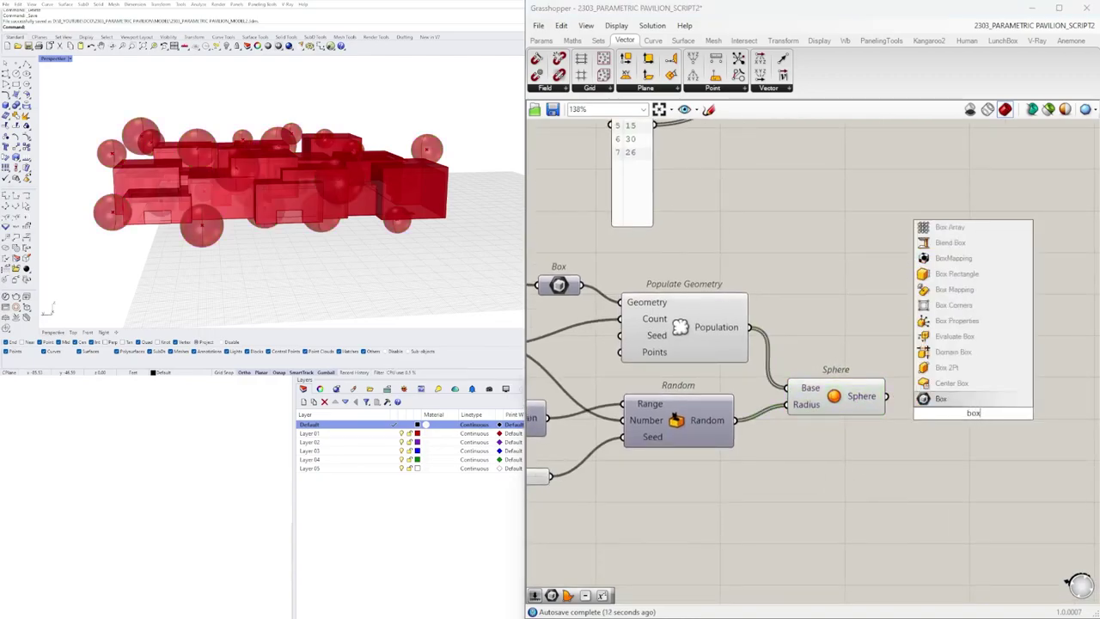
key(Return)
drag(953, 416, 955, 415)
drag(969, 422, 920, 406)
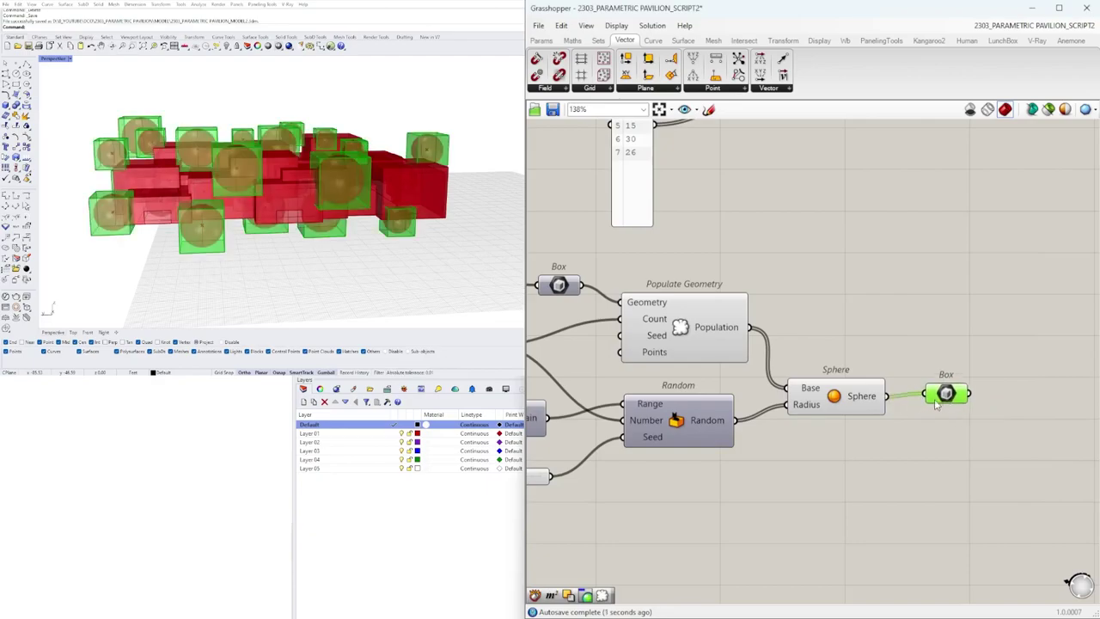
Step: Hide the preview of Populate Geometry, its Random component and the connected Sphere
scroll(918, 415, down, 2)
drag(883, 454, 753, 340)
middle_click(752, 340)
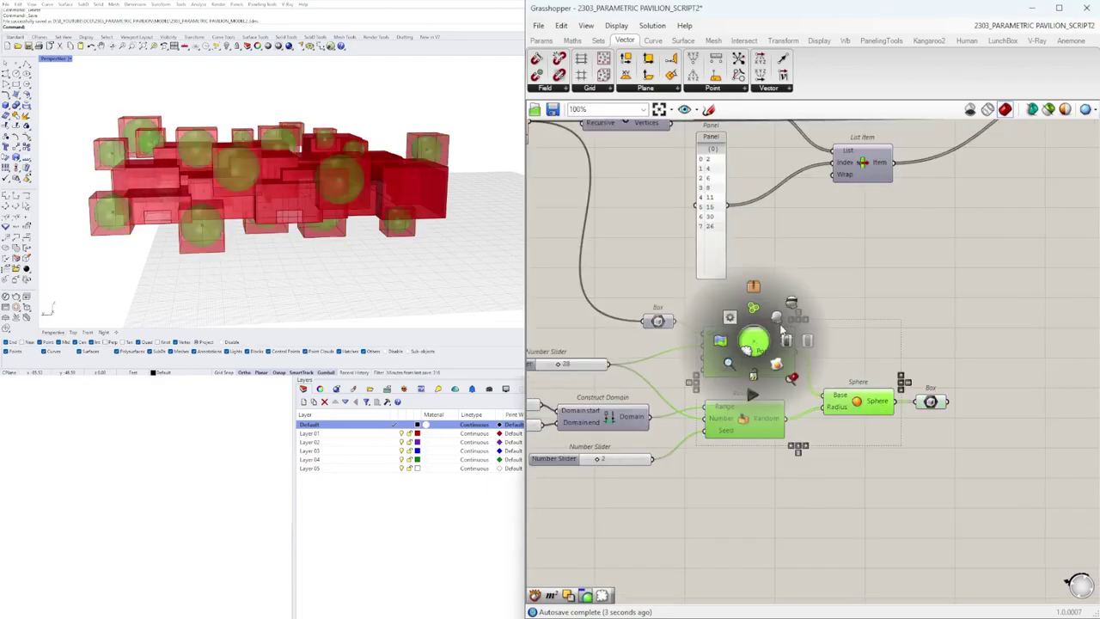
click(789, 302)
click(790, 303)
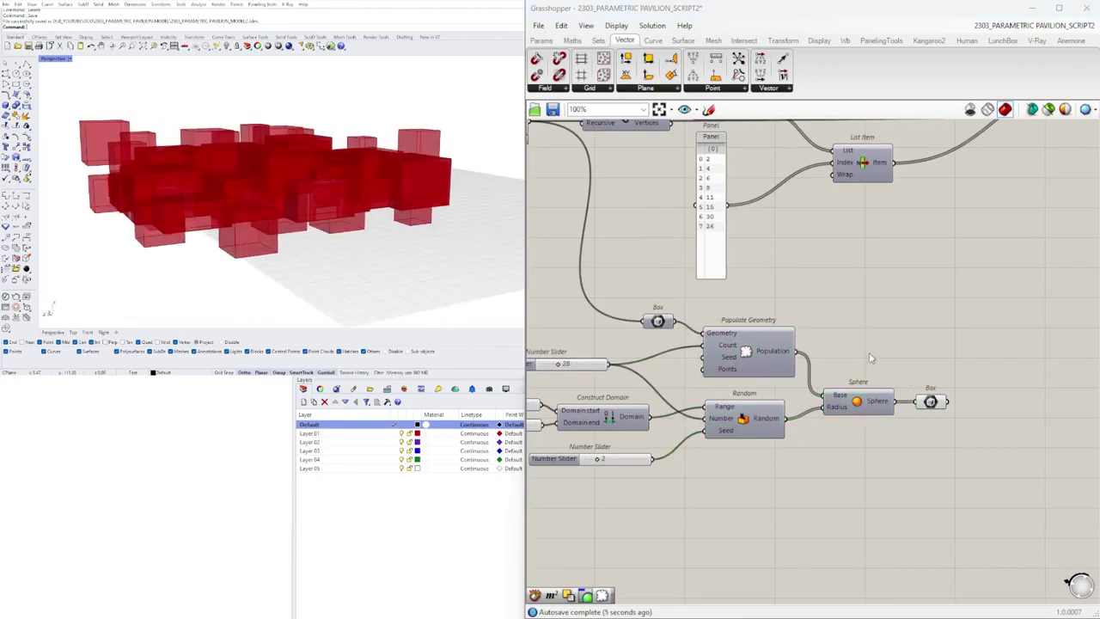
Step: Place the new Box close beside its Sphere and set the radius Random's seed slider to 4
drag(931, 401, 917, 401)
right_drag(308, 143, 382, 225)
scroll(710, 459, up, 5)
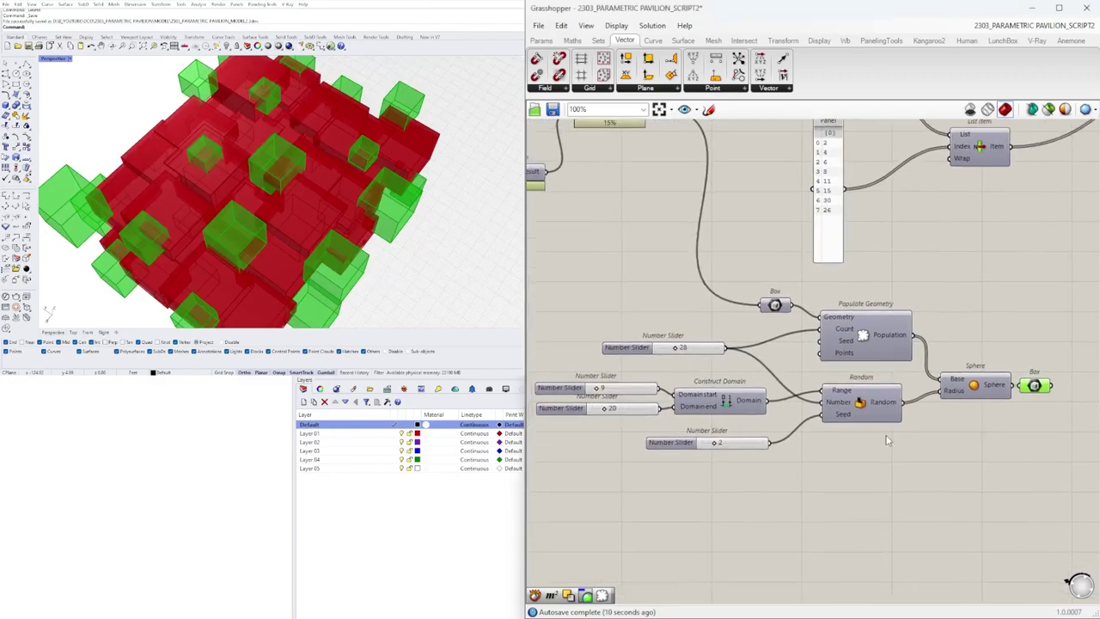
scroll(643, 466, down, 4)
scroll(808, 435, up, 3)
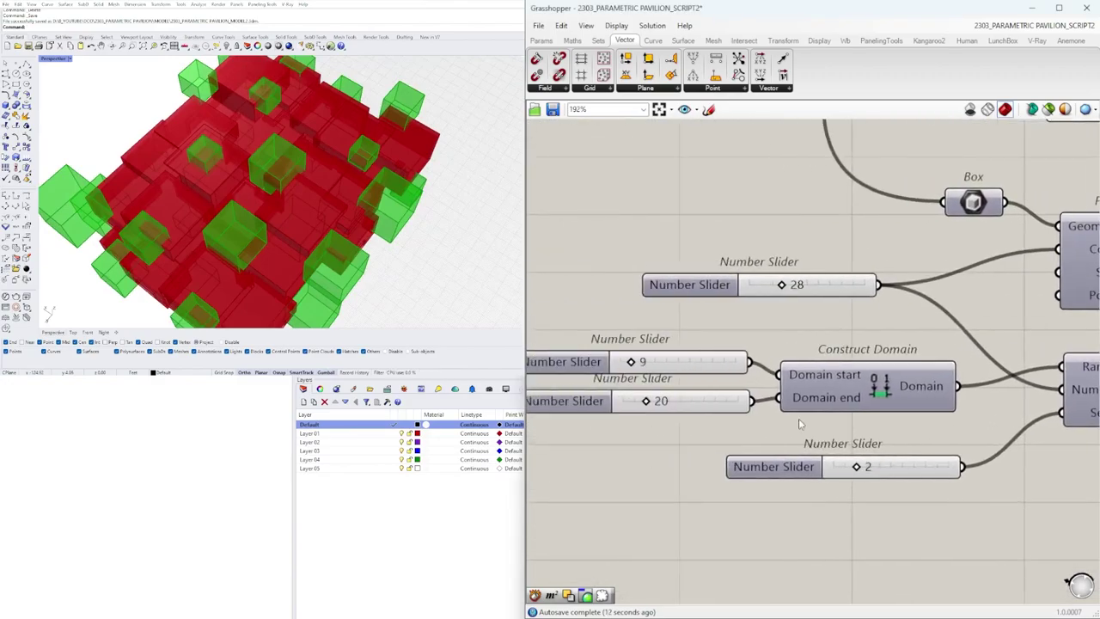
scroll(638, 397, up, 4)
right_drag(944, 441, 734, 429)
scroll(734, 430, down, 2)
scroll(786, 499, up, 1)
drag(813, 484, 851, 484)
scroll(873, 456, down, 4)
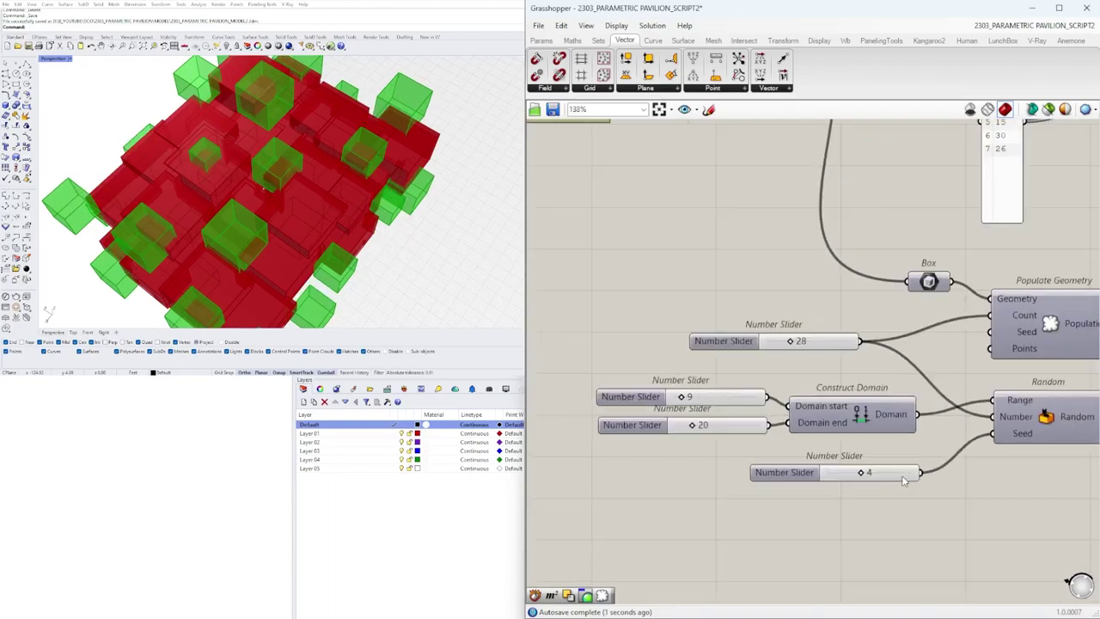
Step: Set the start of the sphere radius domain to 8
scroll(776, 453, up, 5)
drag(658, 388, 690, 392)
mouse_move(698, 492)
mouse_down()
mouse_move(653, 491)
mouse_move(699, 494)
mouse_up()
drag(685, 389, 657, 391)
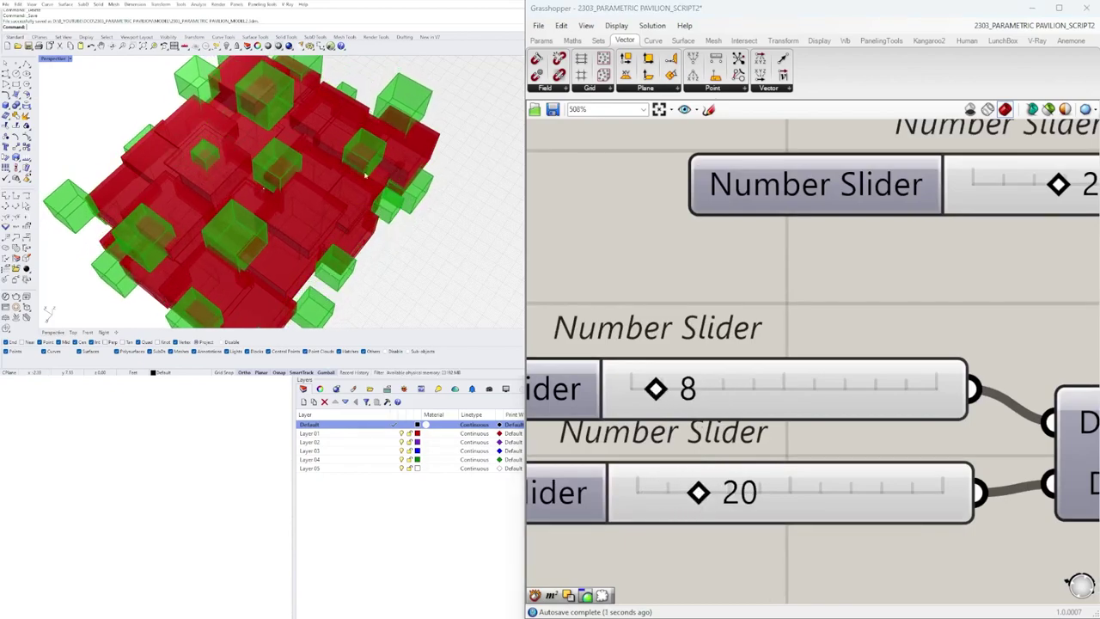
Step: Move the Box fed by the populated spheres to just below the final Solid Difference
scroll(337, 151, down, 8)
scroll(296, 189, up, 4)
right_drag(333, 206, 357, 174)
scroll(763, 327, down, 4)
scroll(799, 324, down, 2)
right_drag(1057, 296, 767, 341)
scroll(766, 343, down, 4)
scroll(921, 347, up, 2)
right_drag(1009, 359, 837, 363)
click(837, 363)
scroll(837, 362, down, 2)
right_drag(959, 275, 878, 266)
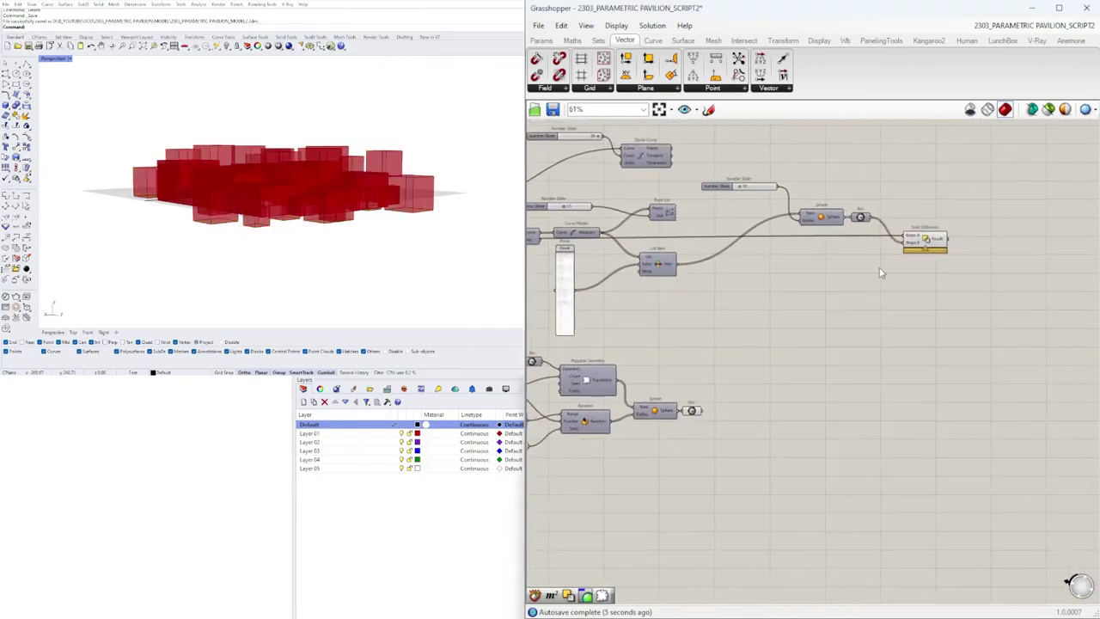
click(920, 246)
right_drag(724, 322, 855, 310)
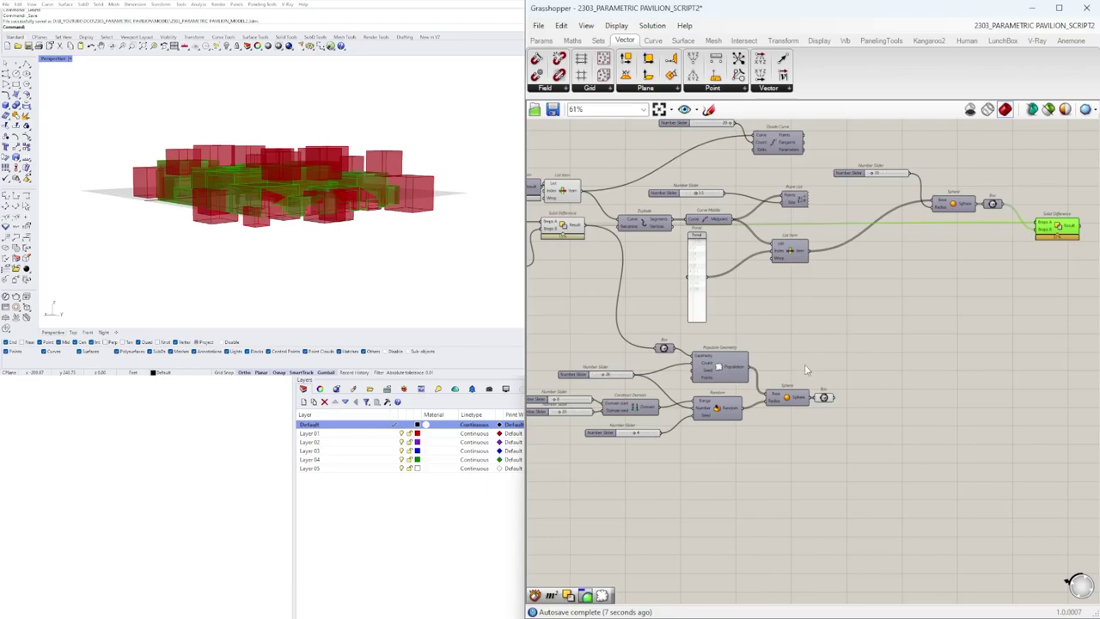
click(825, 398)
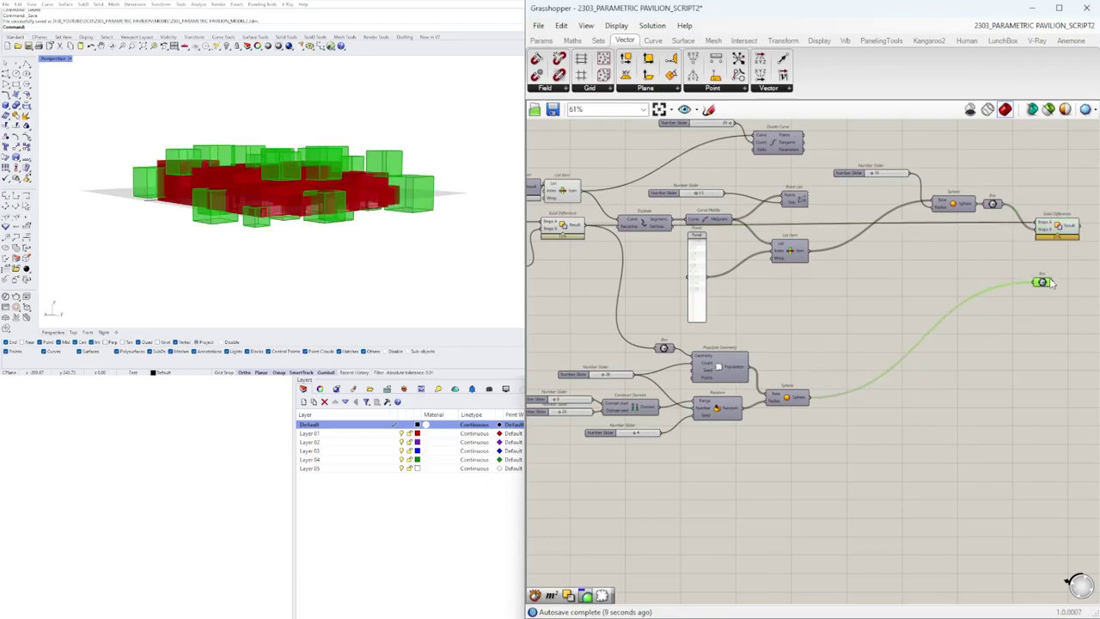
scroll(1071, 267, up, 4)
click(1026, 286)
right_drag(1026, 286, 901, 337)
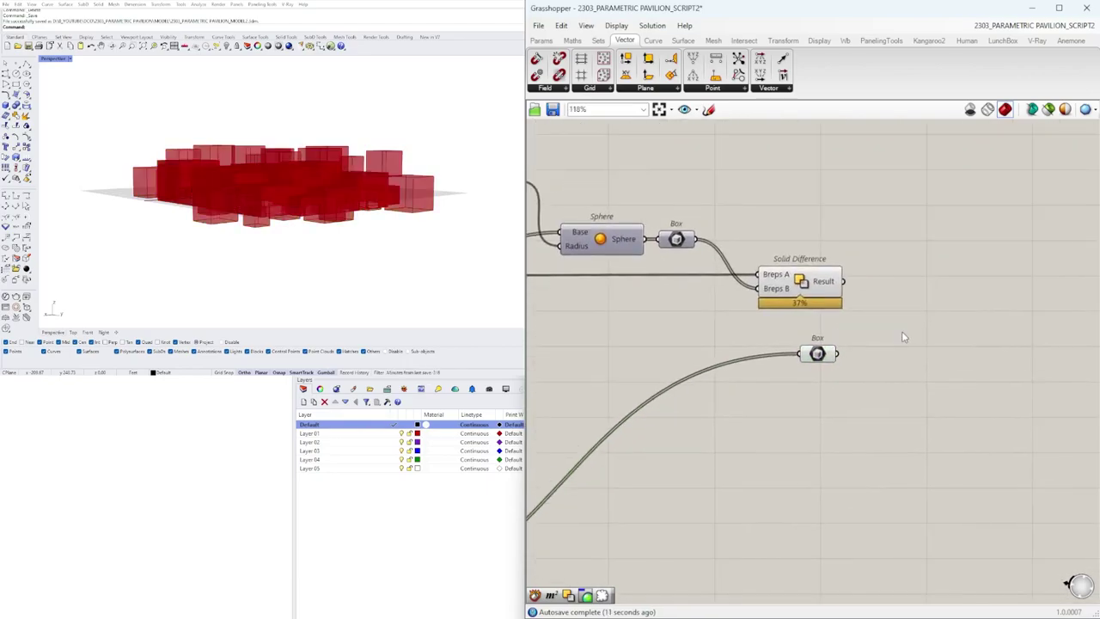
Step: Add a second Solid Difference with the first one's Result as Breps A and the populated spheres' Box as Breps B
double_click(906, 336)
text(soli)
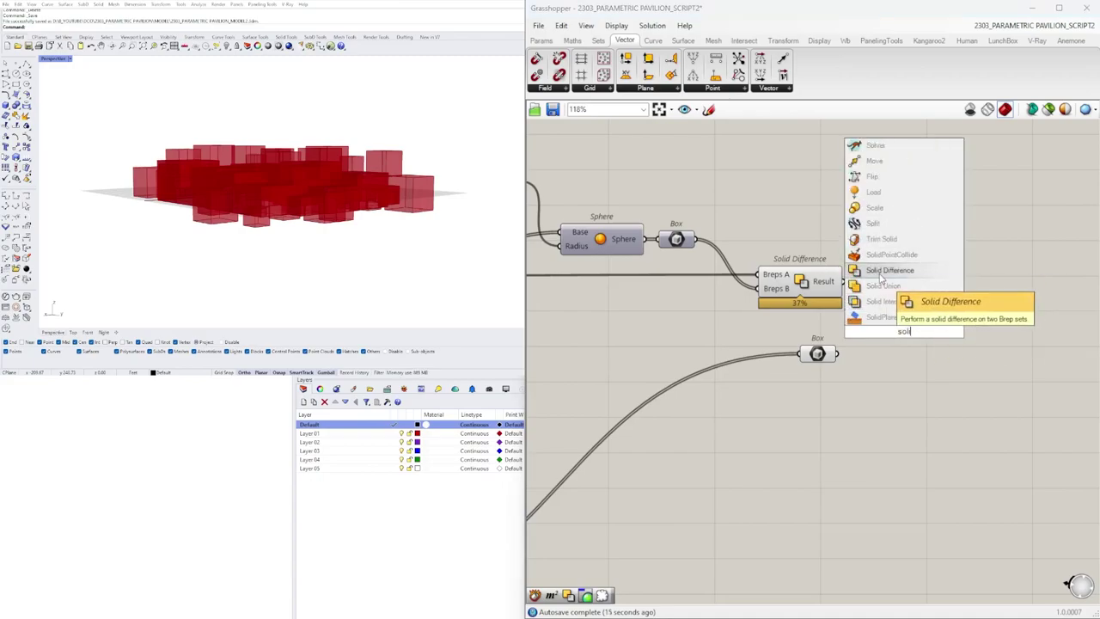
click(851, 283)
click(823, 284)
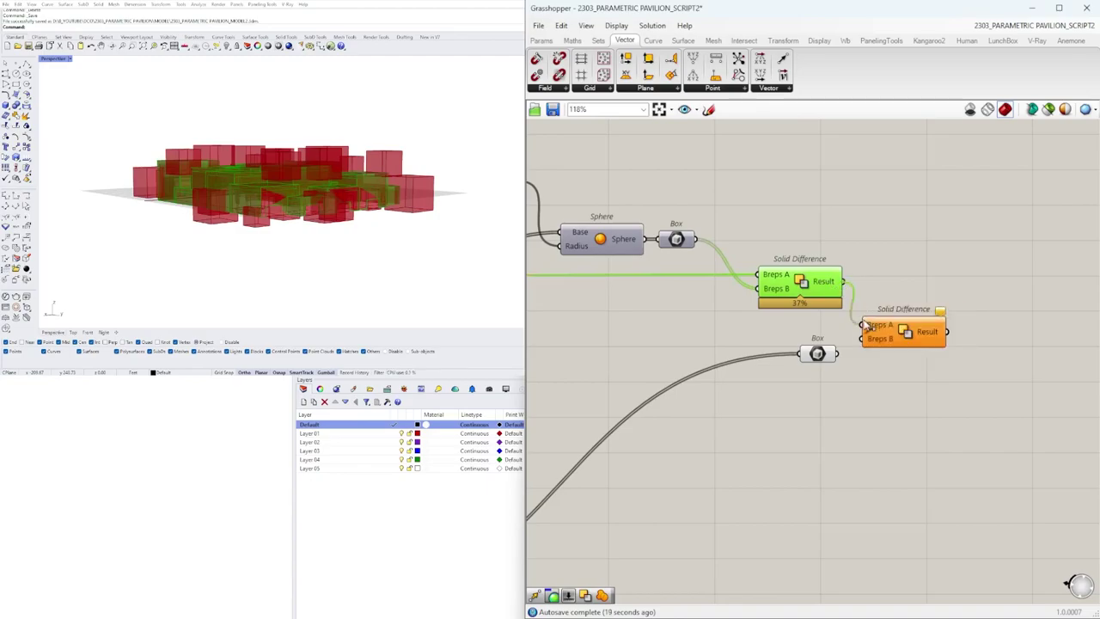
drag(868, 325, 898, 309)
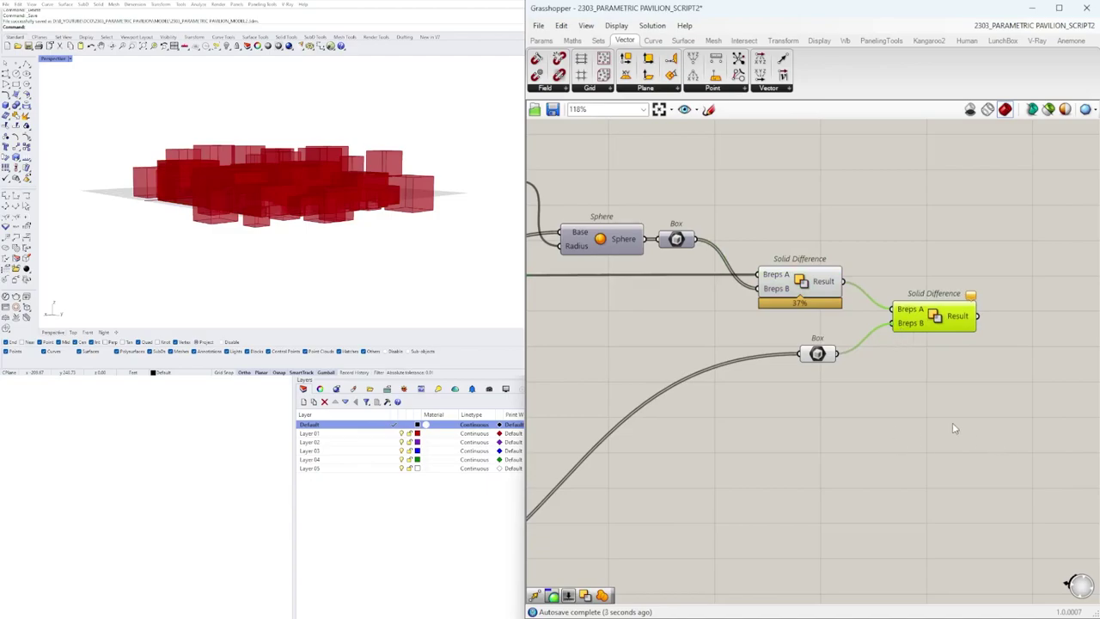
Step: Hide the preview of the first window Solid Difference and of the Box feeding the second one
right_drag(714, 390, 826, 392)
drag(828, 407, 859, 361)
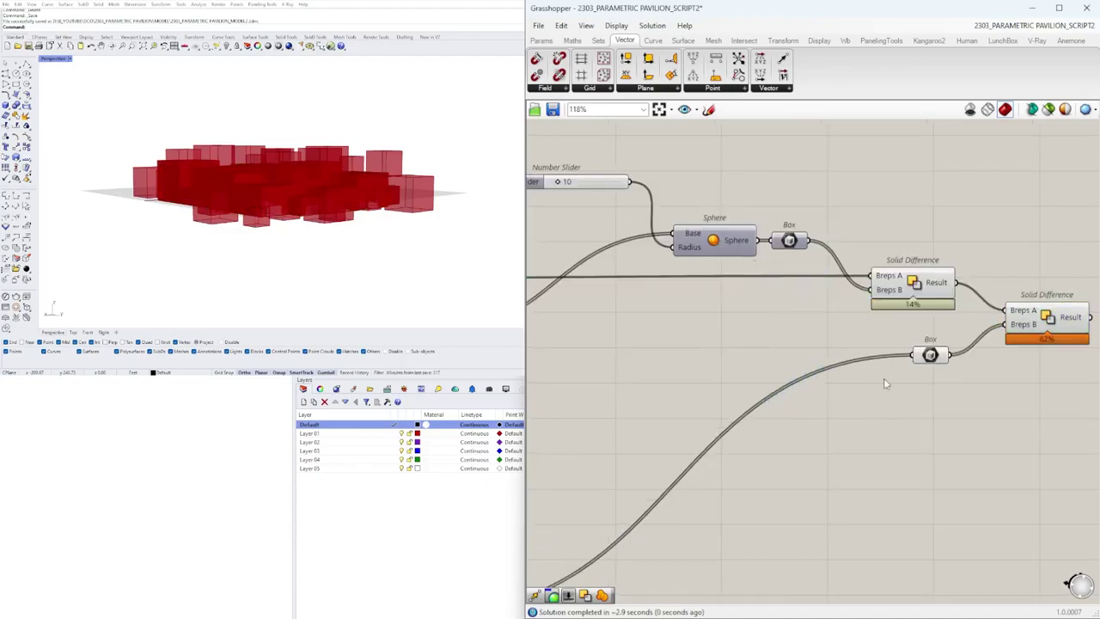
drag(918, 384, 816, 230)
middle_click(849, 235)
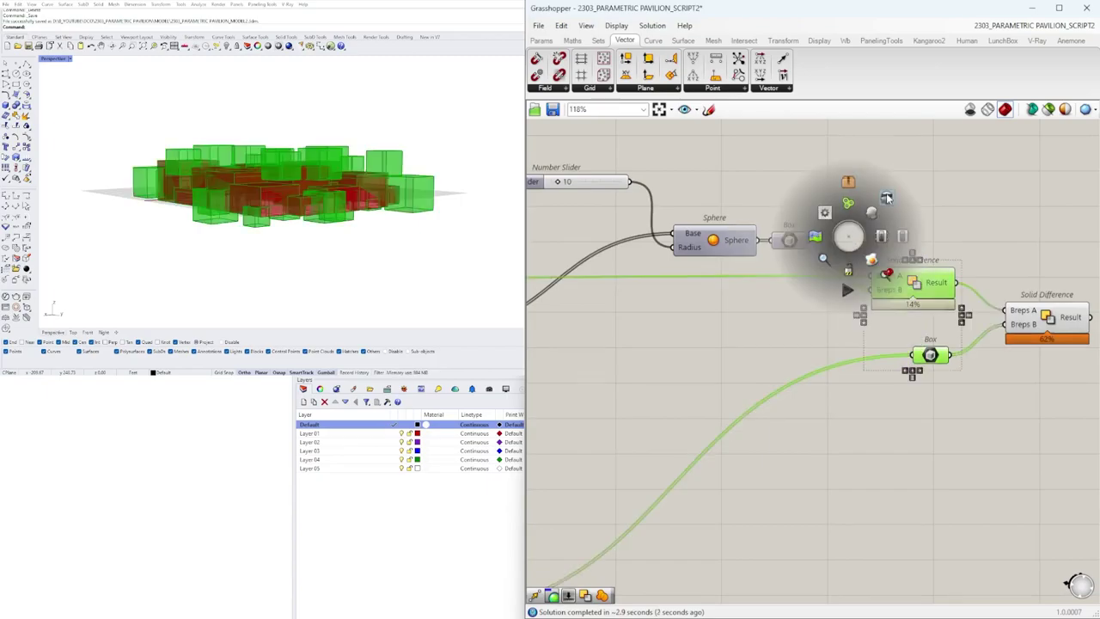
click(887, 199)
Step: Hide the preview of the Solid Difference between Merge Faces and the interior Solid Union, and inspect the cut building
right_drag(412, 155, 412, 211)
scroll(827, 238, down, 5)
right_drag(760, 306, 998, 352)
scroll(996, 306, up, 4)
scroll(805, 324, down, 3)
right_drag(690, 344, 876, 346)
scroll(809, 326, up, 4)
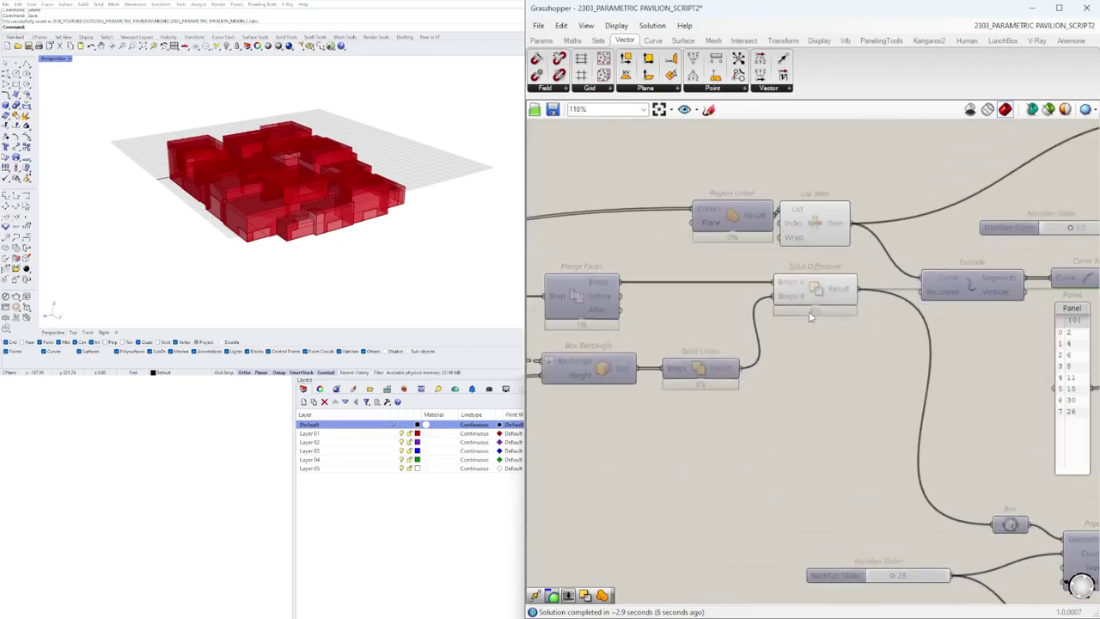
click(811, 291)
right_click(807, 285)
click(814, 307)
right_drag(343, 215, 369, 193)
scroll(292, 181, up, 4)
right_drag(301, 180, 348, 279)
Step: Set the end of the sphere radius domain to 29
scroll(805, 346, down, 4)
right_drag(868, 477, 894, 438)
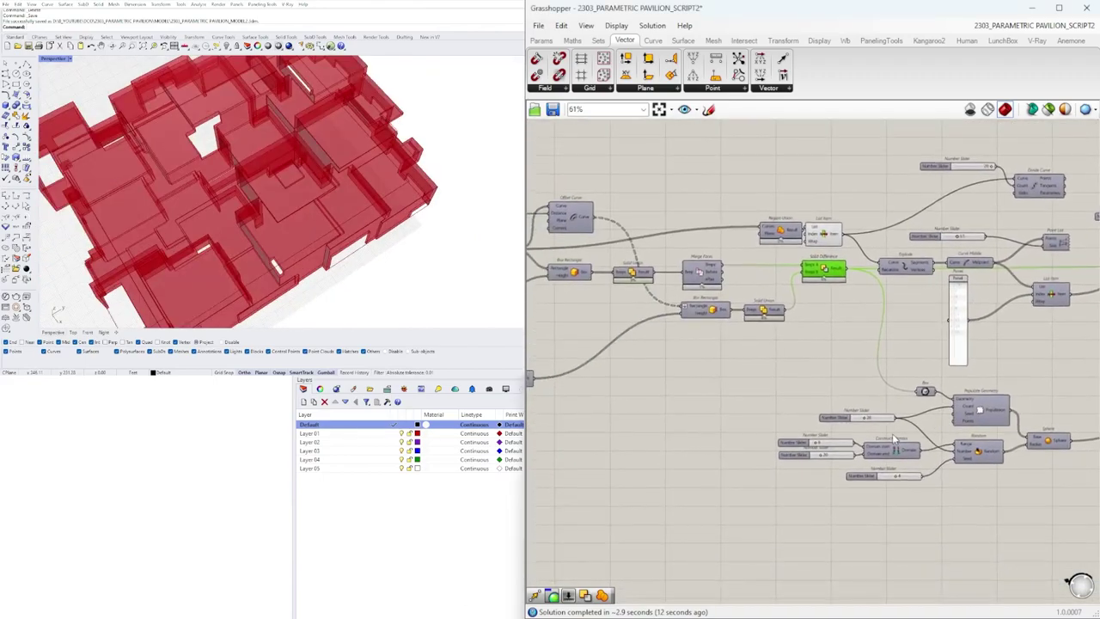
scroll(894, 438, up, 8)
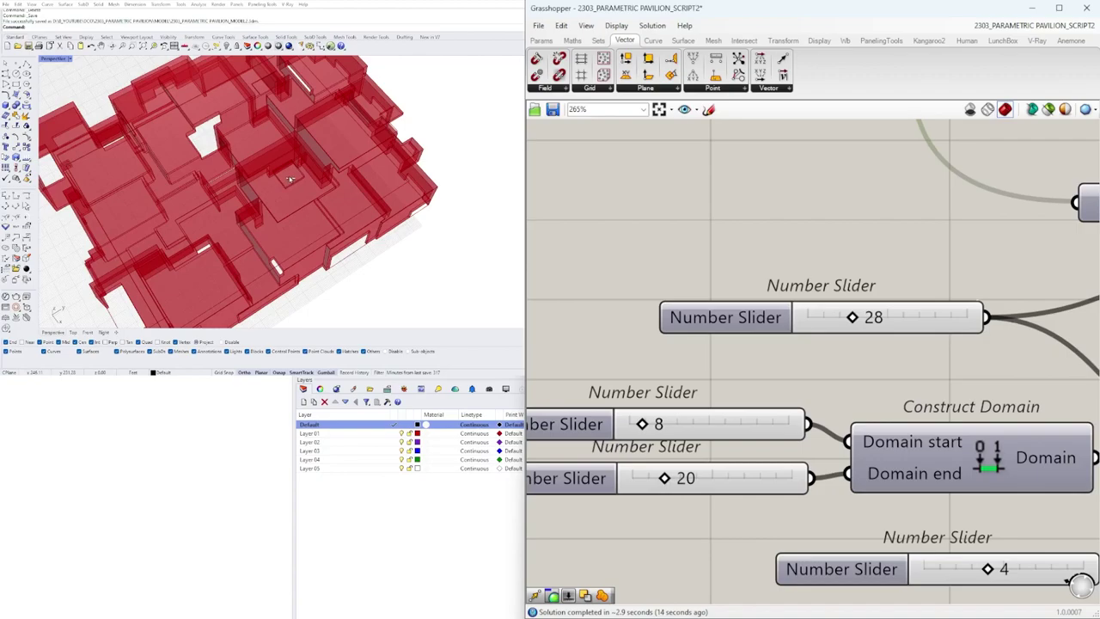
drag(665, 478, 666, 478)
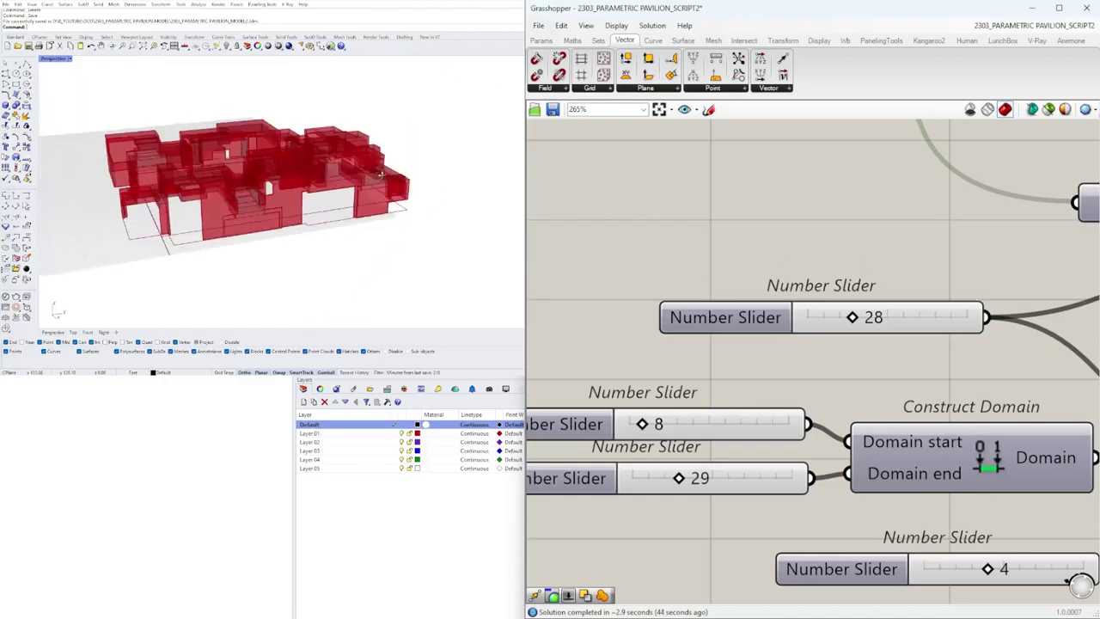
Step: Shift the Box feeding the last Solid Difference slightly farther away from it
scroll(951, 317, down, 6)
scroll(700, 307, down, 3)
right_drag(952, 317, 722, 376)
scroll(949, 225, up, 2)
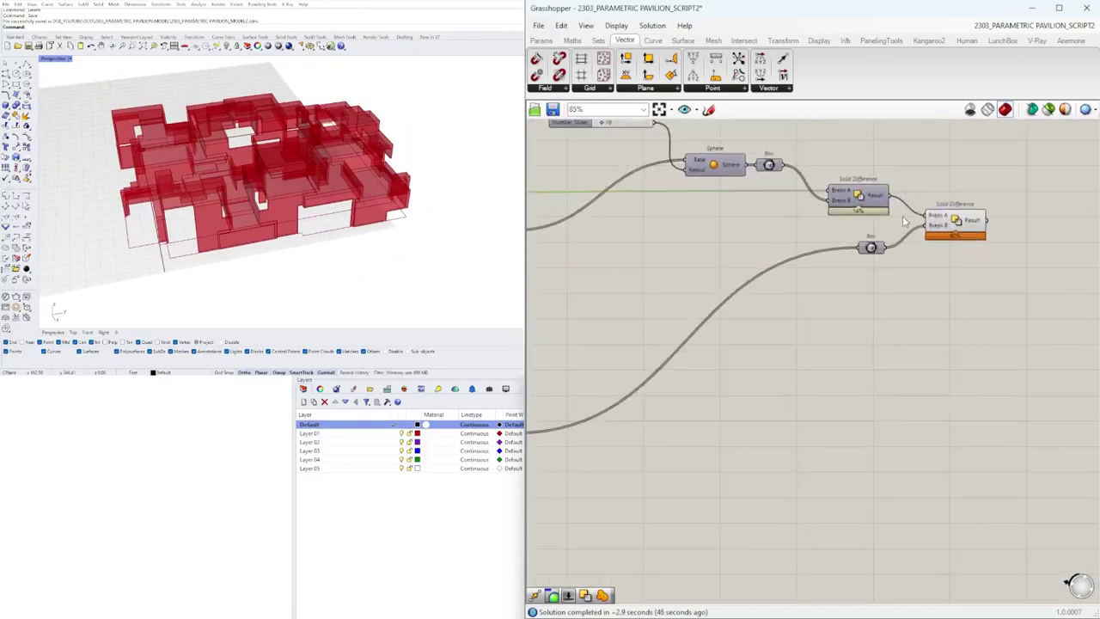
click(953, 223)
scroll(927, 241, up, 2)
click(913, 287)
drag(838, 269, 839, 268)
drag(851, 259, 823, 275)
Step: Briefly preview the Box that cuts the first Solid Difference, hide it again and highlight the final Solid Difference
right_click(711, 139)
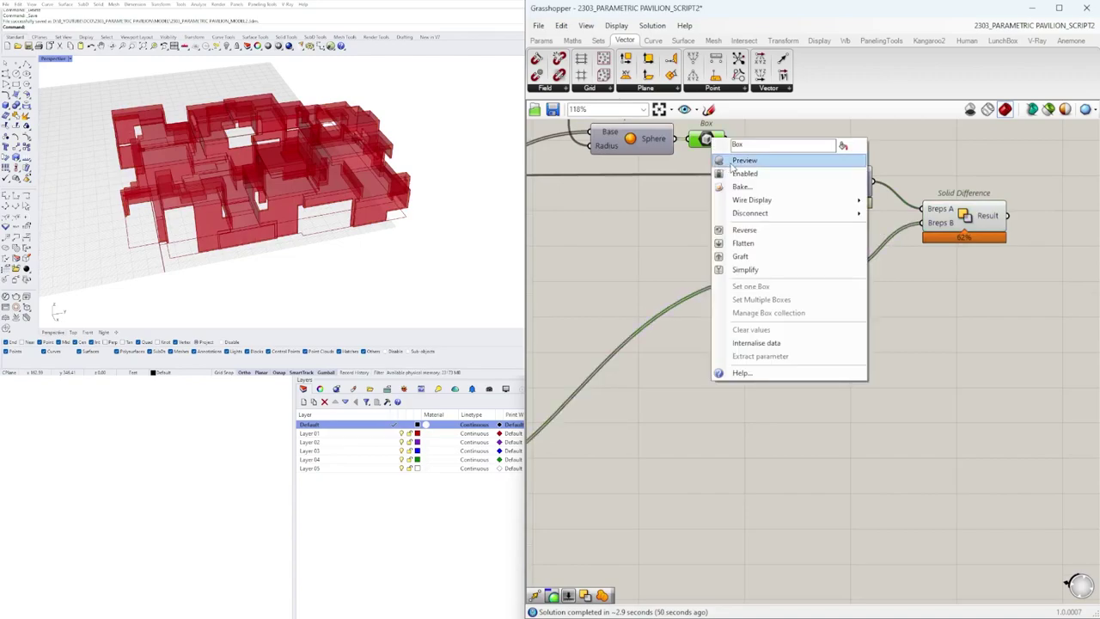
click(733, 161)
scroll(246, 261, up, 3)
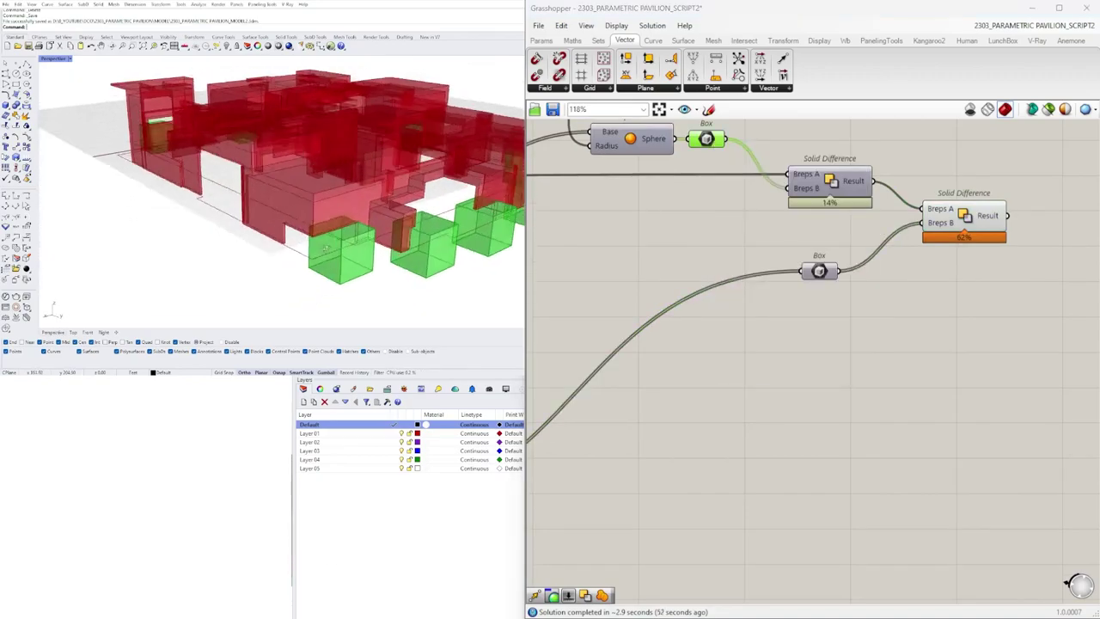
right_click(709, 143)
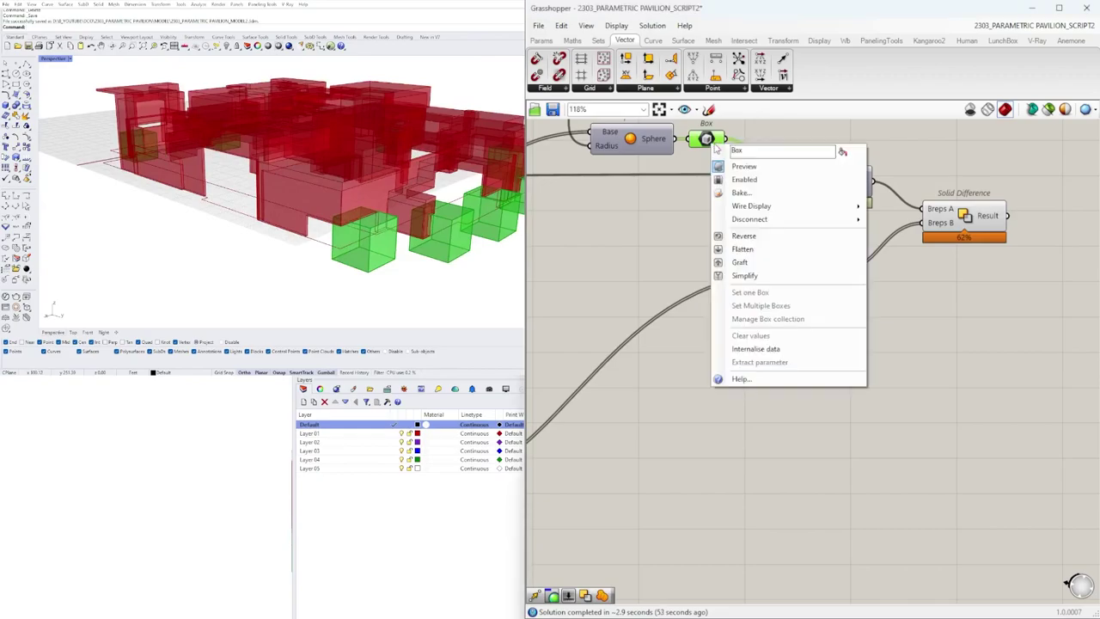
click(739, 166)
click(970, 219)
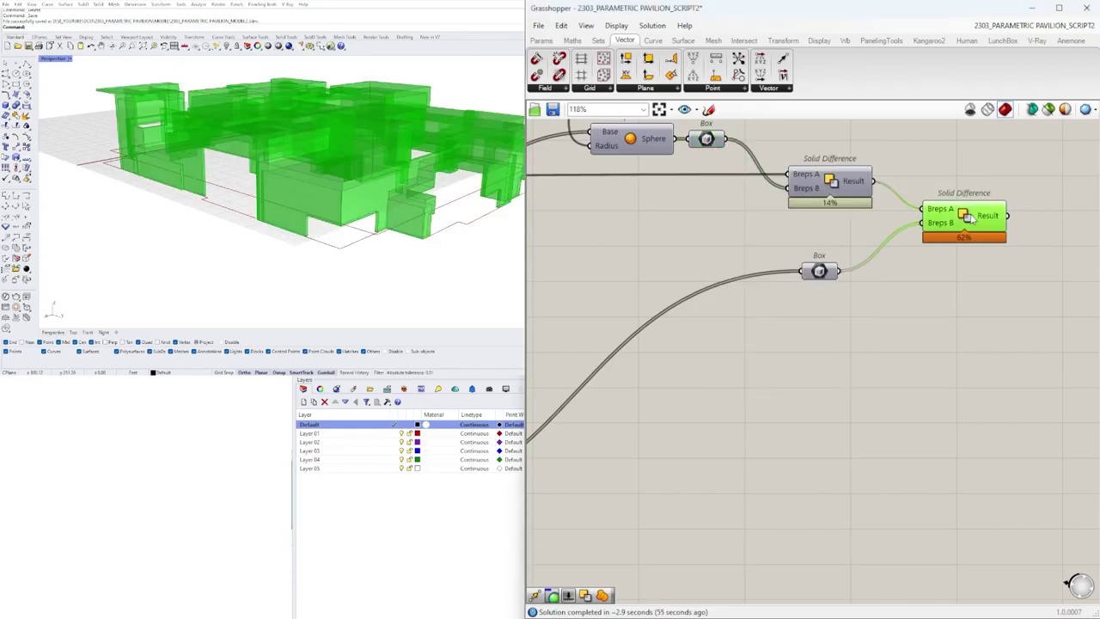
Step: Show the preview of the populated spheres' Box and examine where its boxes cut the building
right_click(821, 275)
click(841, 294)
right_drag(301, 125, 300, 206)
scroll(291, 154, down, 3)
scroll(279, 172, up, 4)
scroll(276, 186, down, 4)
scroll(275, 185, up, 4)
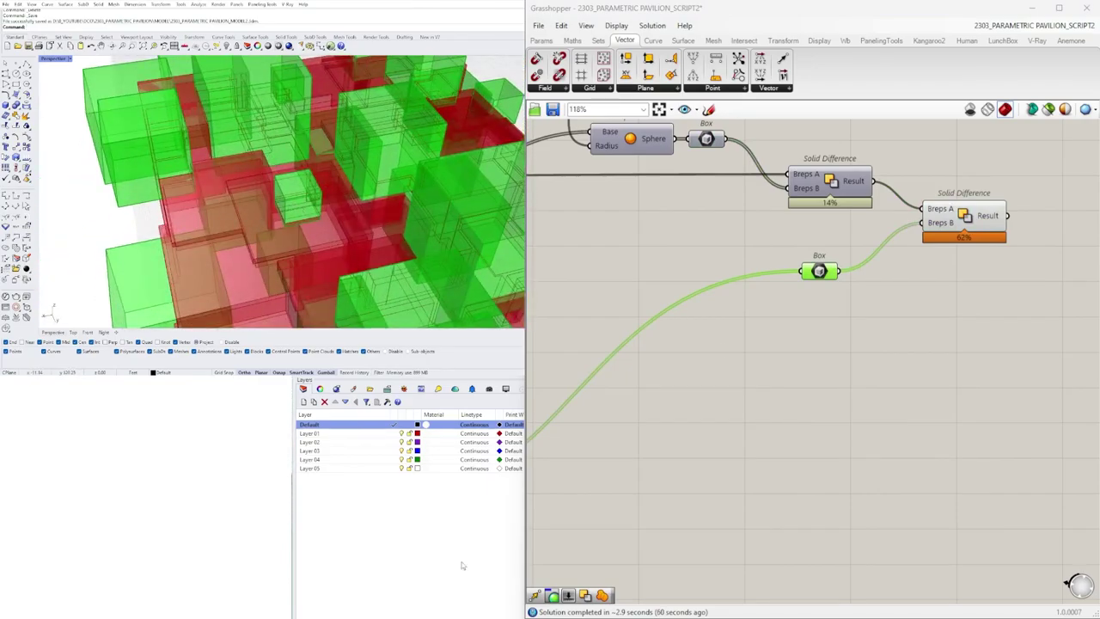
scroll(851, 358, down, 3)
Step: Set the start of the sphere radius domain to 10
right_drag(851, 358, 920, 370)
scroll(938, 387, down, 3)
scroll(635, 345, up, 4)
right_drag(635, 345, 842, 355)
scroll(950, 371, down, 2)
right_drag(950, 370, 1052, 210)
scroll(730, 361, up, 7)
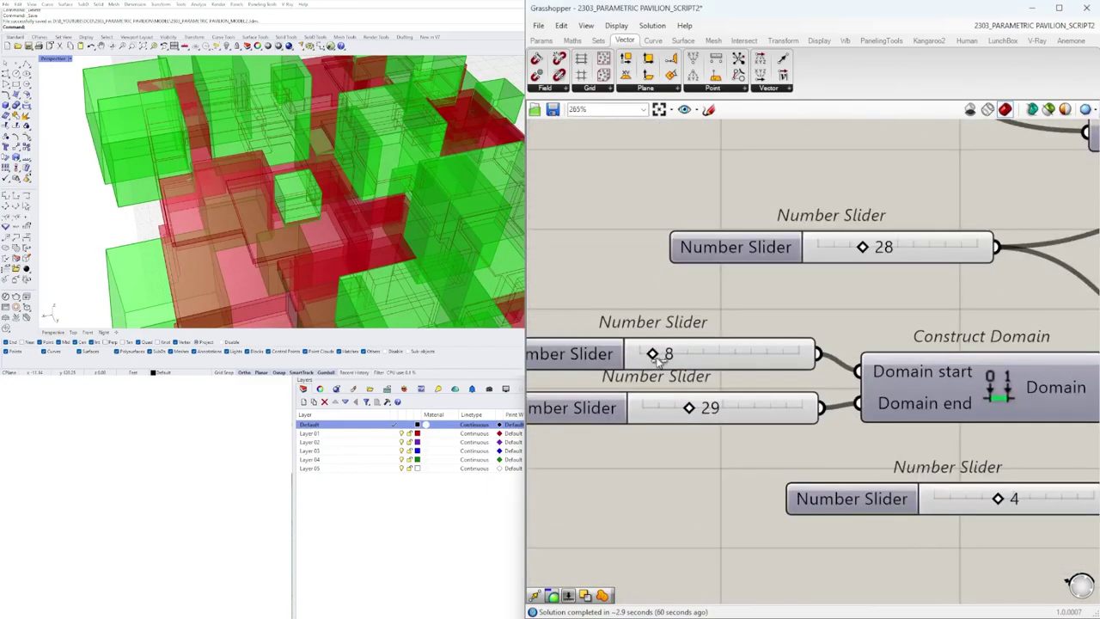
double_click(659, 360)
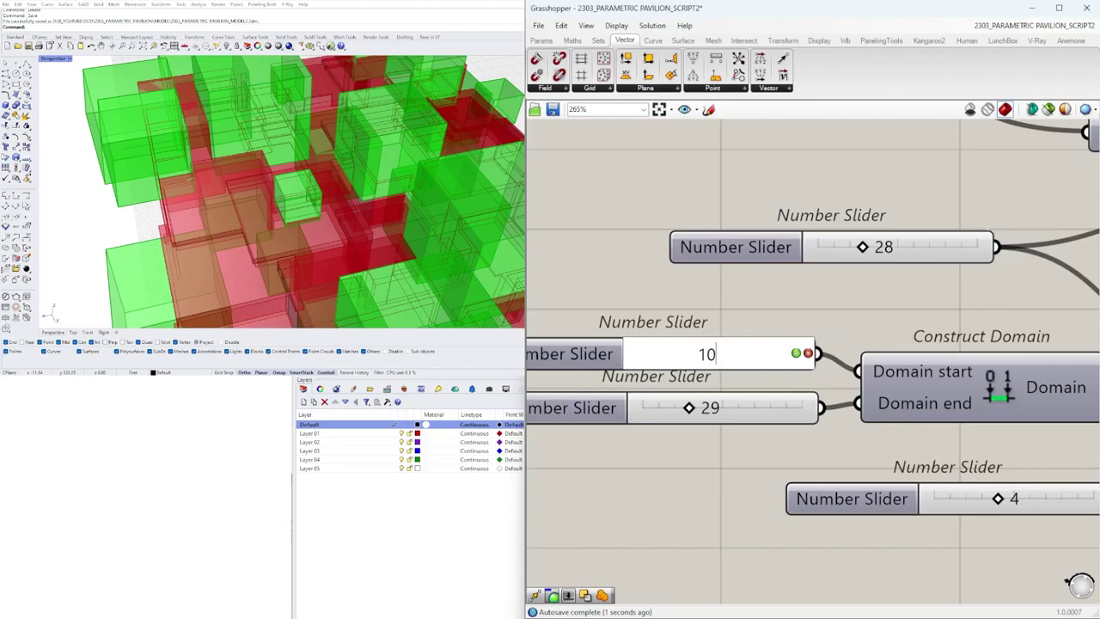
text(10)
key(Return)
Step: Set the ROOF DEPTH slider feeding the Subtraction component to 1
scroll(793, 353, down, 6)
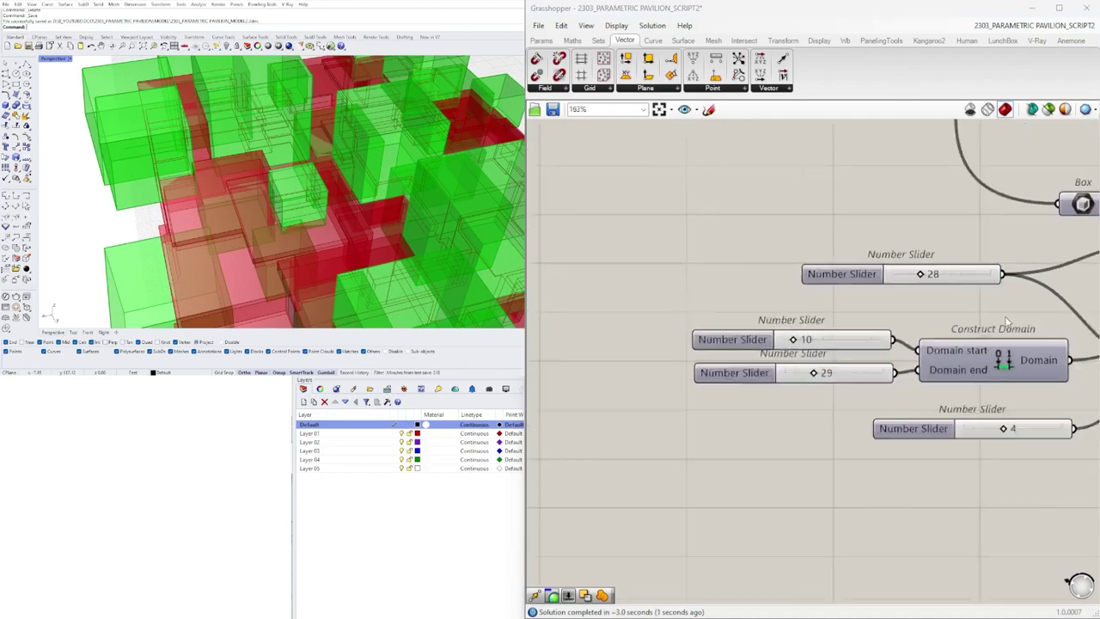
scroll(772, 265, up, 2)
right_drag(717, 238, 995, 390)
scroll(813, 387, down, 1)
scroll(671, 327, up, 1)
right_drag(671, 326, 719, 299)
right_drag(679, 453, 860, 417)
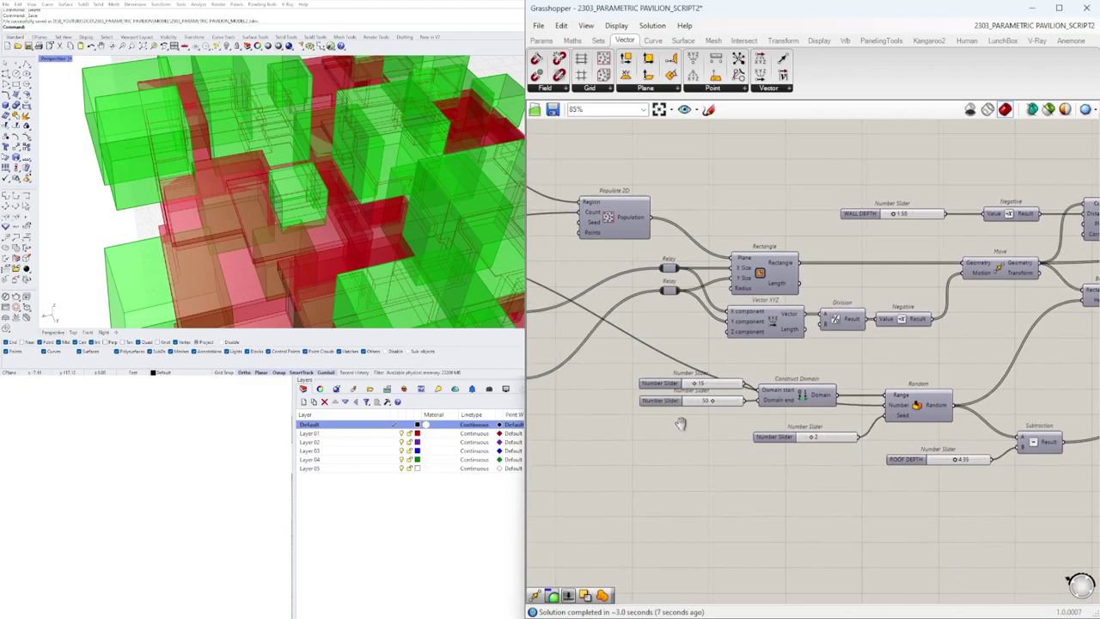
right_drag(671, 426, 933, 409)
scroll(823, 376, down, 1)
right_drag(713, 369, 695, 347)
right_drag(1011, 341, 925, 307)
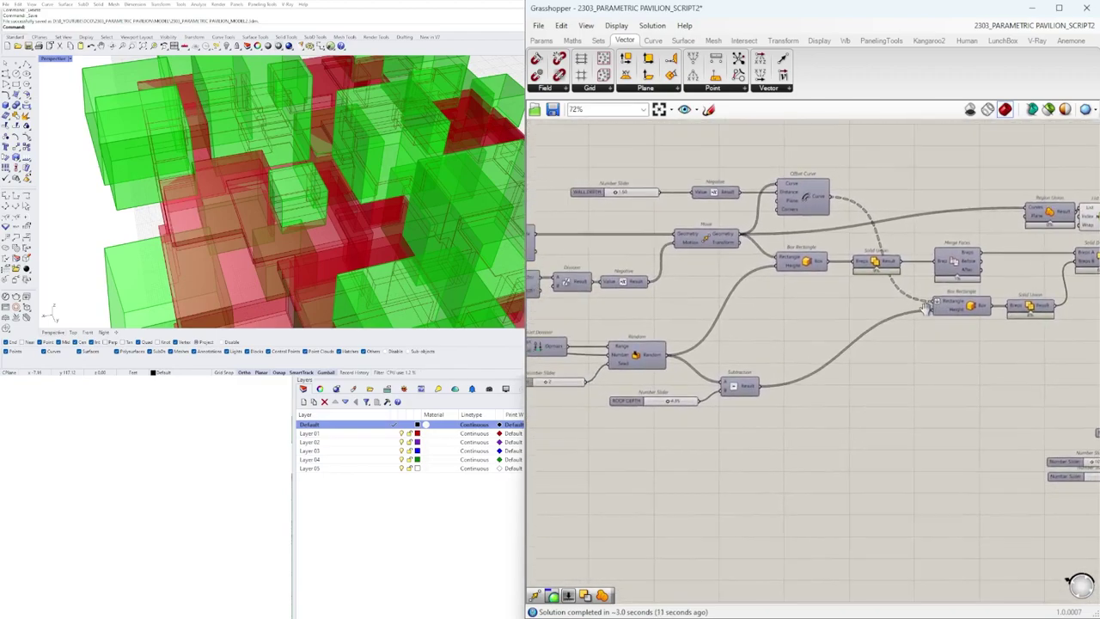
scroll(665, 420, up, 5)
double_click(672, 400)
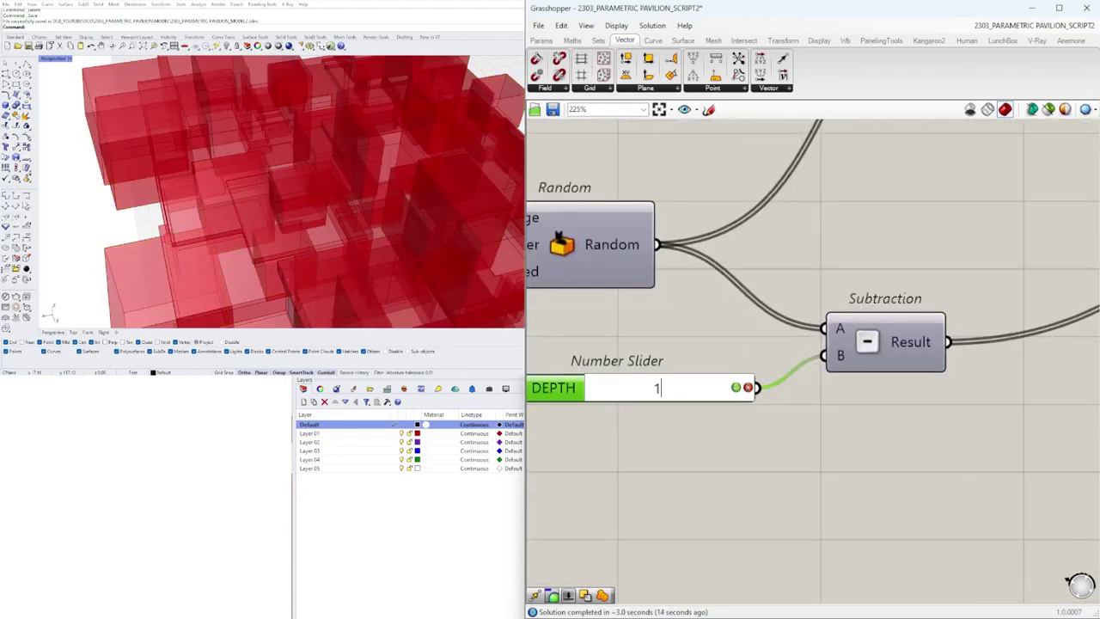
text(1)
key(Return)
scroll(898, 430, down, 6)
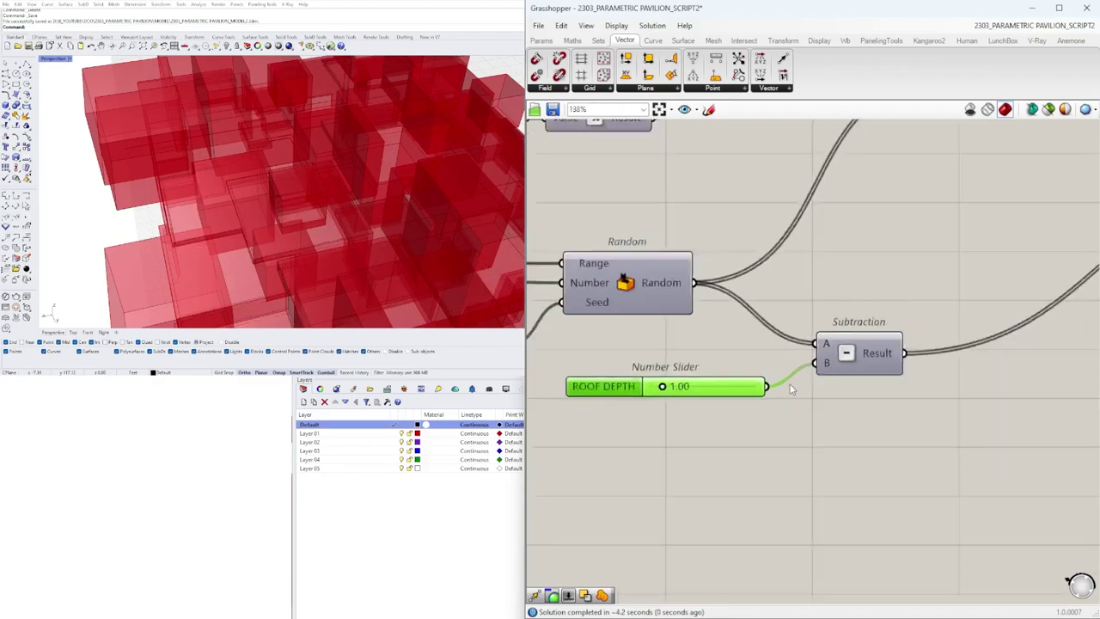
Step: Set the WALL DEPTH slider to 1
mouse_move(583, 208)
right_down()
mouse_move(832, 254)
mouse_move(638, 203)
right_up()
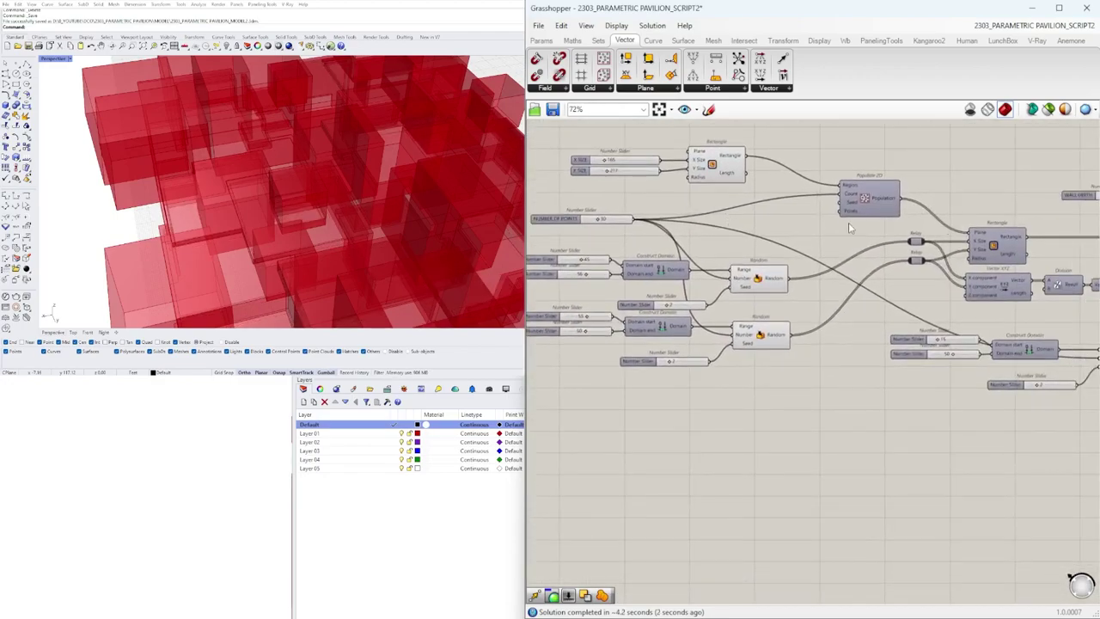
right_drag(927, 219, 668, 212)
scroll(832, 198, up, 5)
double_click(883, 185)
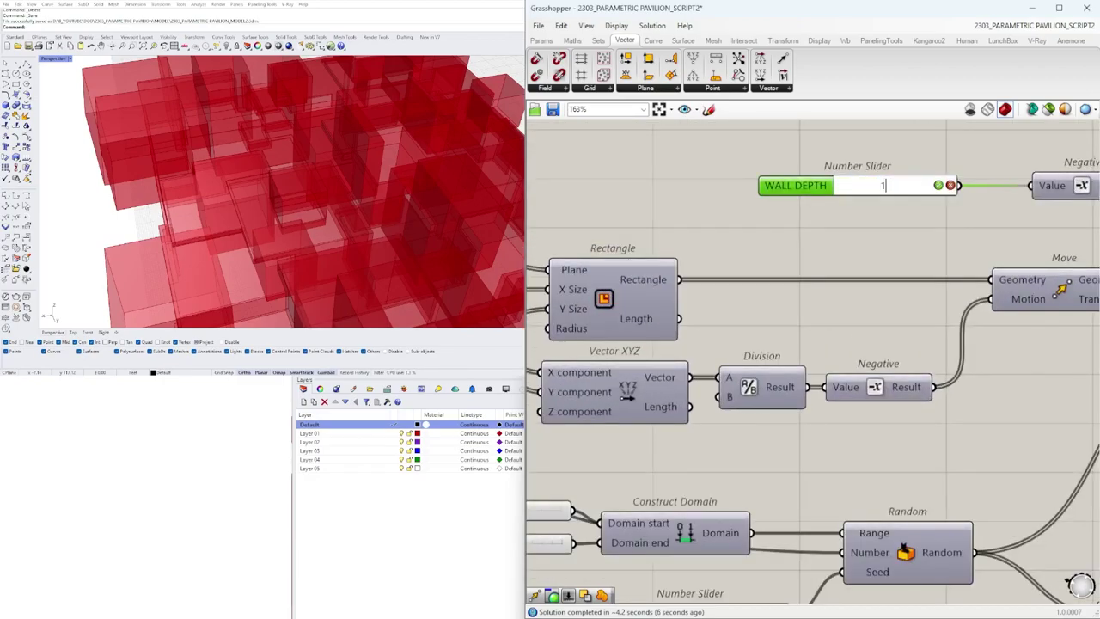
text(1)
key(Return)
Step: Hide the preview of the Box feeding the final Solid Difference and highlight that Solid Difference
scroll(932, 191, down, 10)
right_drag(1031, 218, 838, 239)
scroll(1003, 238, up, 6)
right_drag(1076, 246, 744, 281)
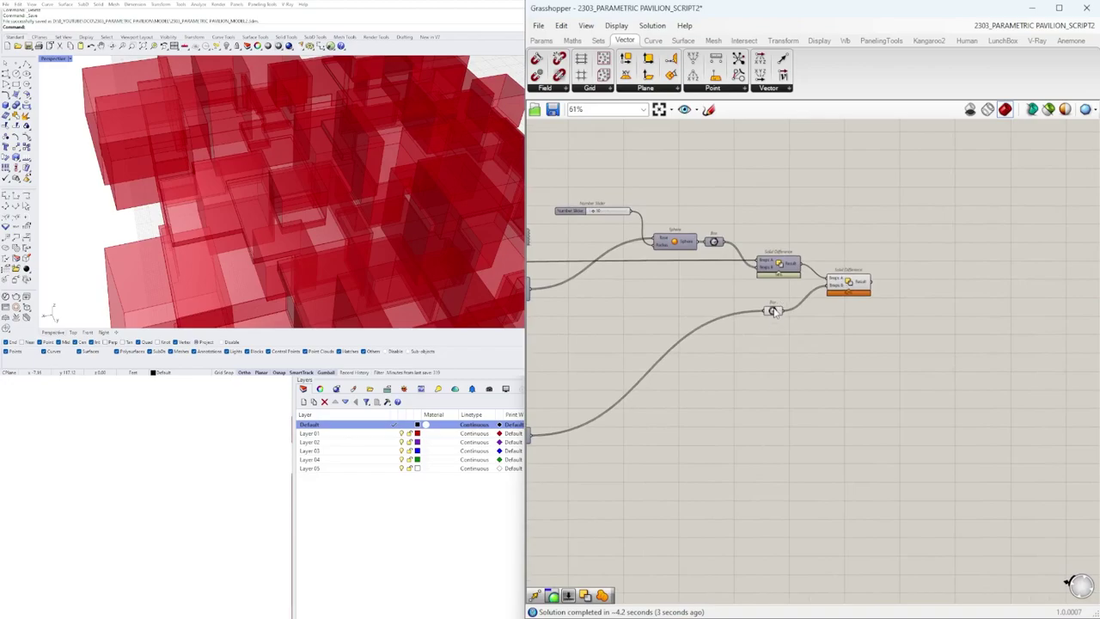
right_click(773, 311)
click(804, 333)
click(849, 289)
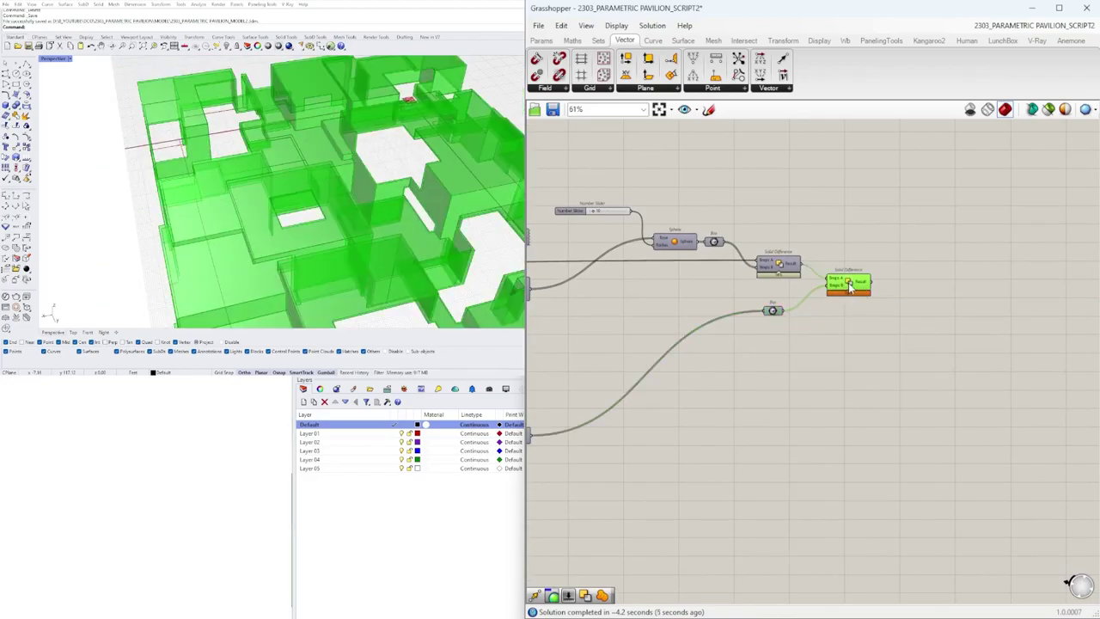
Step: Shift the cutting Box component slightly up toward the first Solid Difference and inspect the highlighted final Solid Difference from several angles
scroll(847, 287, up, 2)
drag(753, 323, 761, 299)
click(867, 288)
scroll(421, 249, down, 5)
right_drag(421, 249, 231, 234)
scroll(296, 185, up, 4)
right_drag(213, 139, 387, 125)
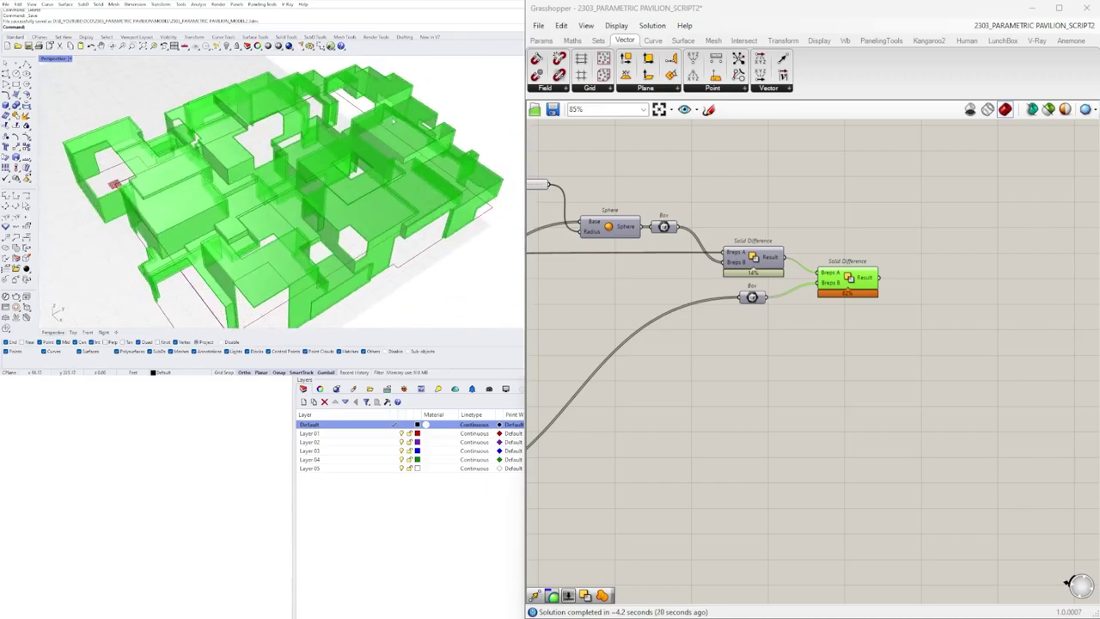
right_drag(289, 213, 404, 189)
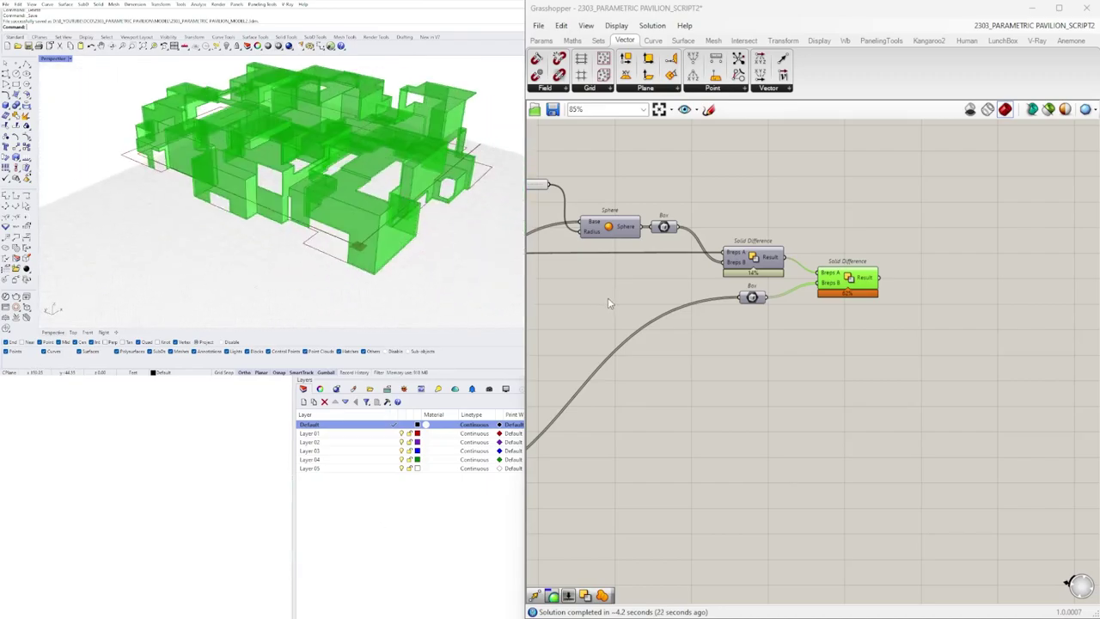
Step: Set the seed sliders of both Random components that drive the rectangle sizes to 3
scroll(601, 301, down, 4)
right_drag(557, 322, 837, 346)
scroll(836, 346, up, 5)
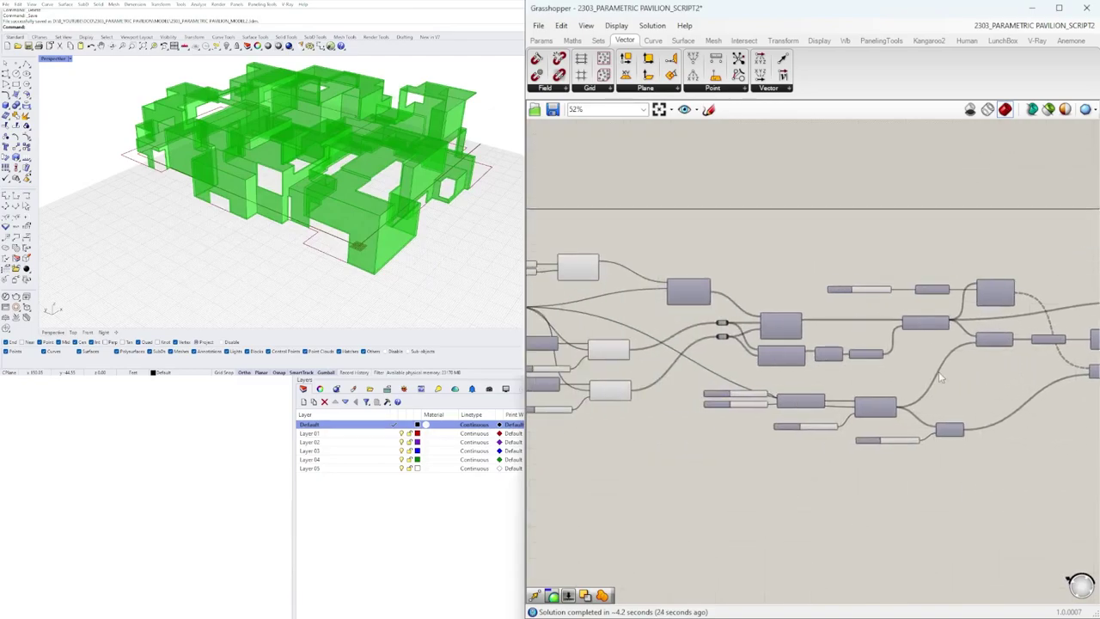
scroll(836, 387, down, 3)
scroll(676, 407, up, 7)
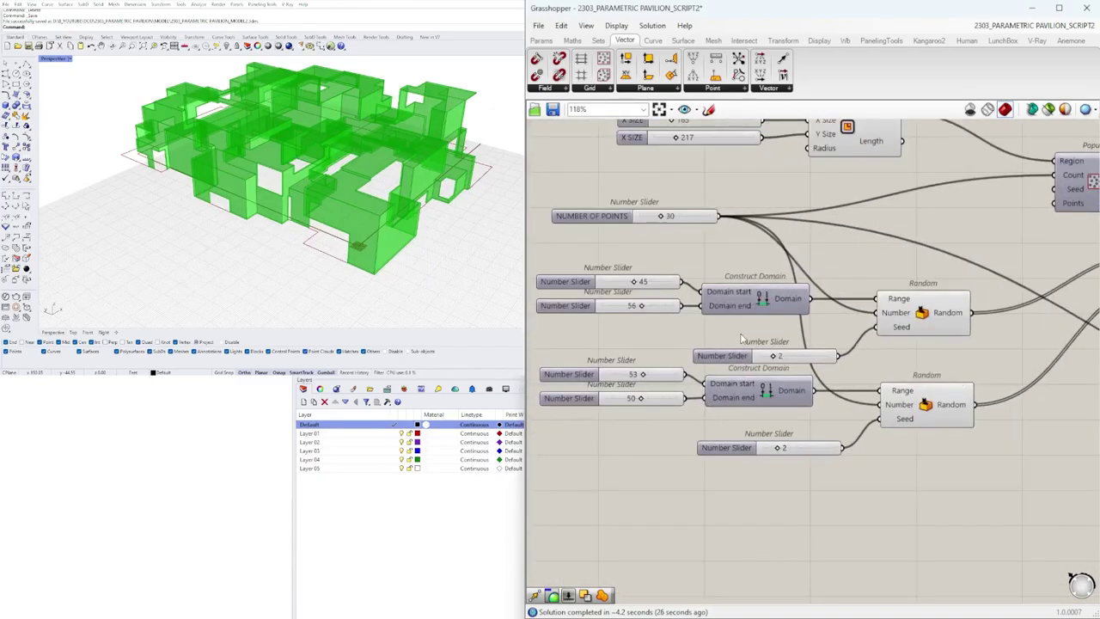
scroll(676, 407, down, 2)
scroll(823, 456, up, 1)
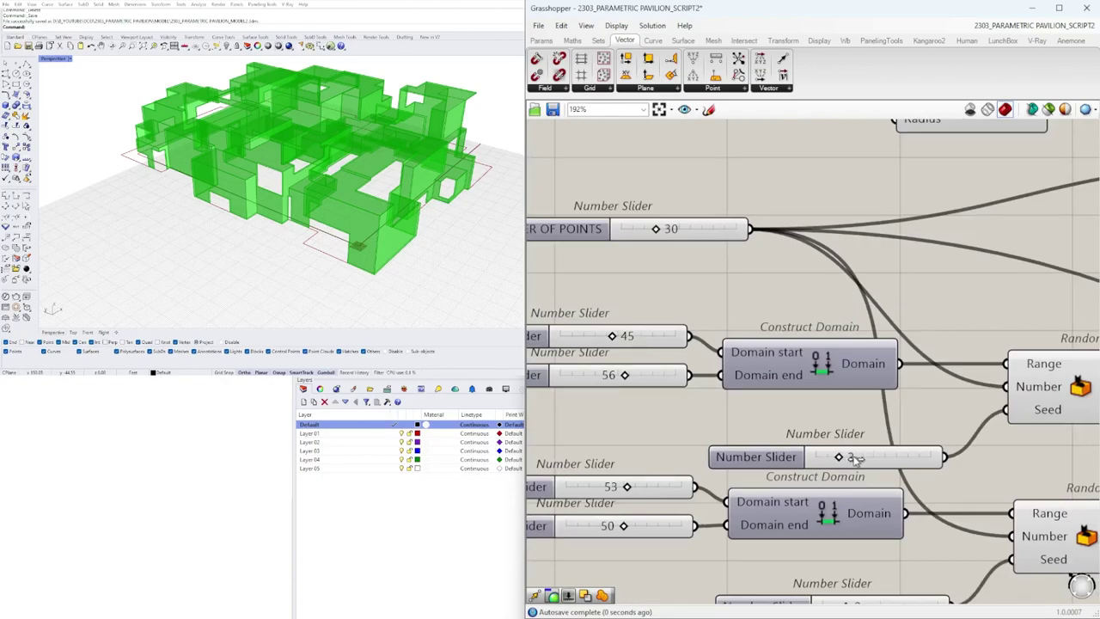
drag(841, 458, 857, 460)
right_drag(429, 206, 370, 178)
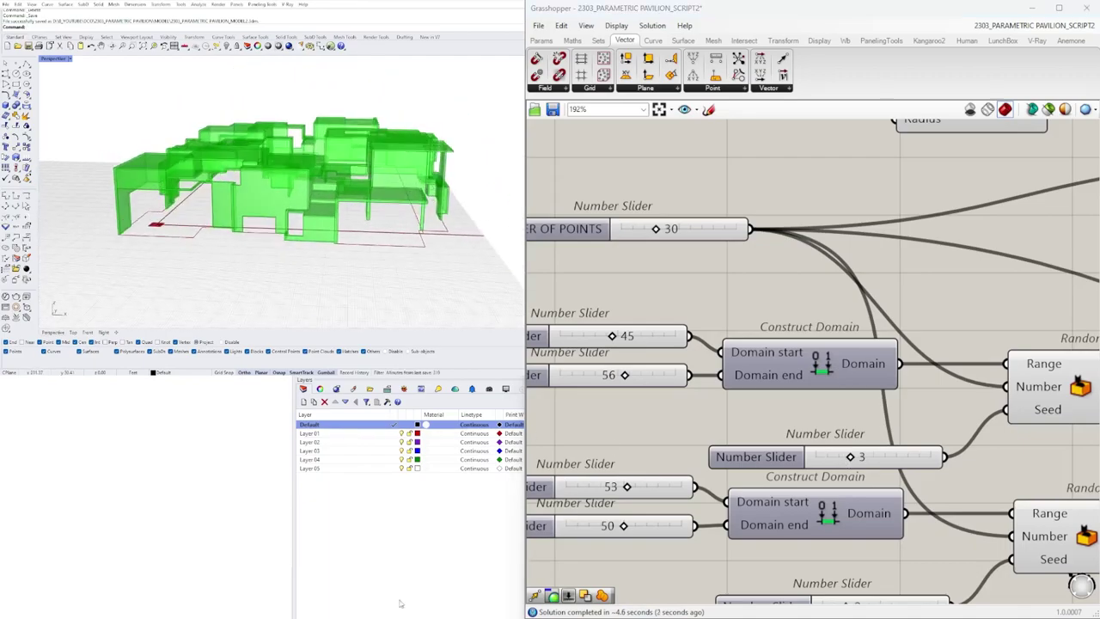
scroll(918, 463, down, 1)
right_drag(911, 543, 869, 418)
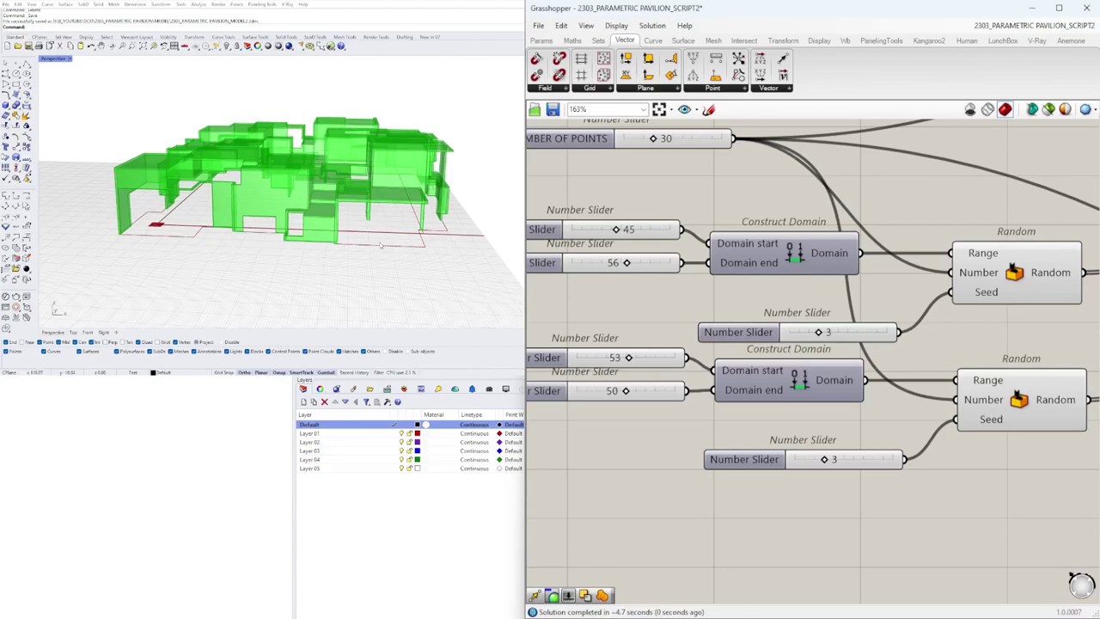
Step: Set the seed slider of the Random component feeding the ROOF DEPTH subtraction to 1
scroll(976, 479, down, 6)
scroll(785, 434, up, 3)
right_drag(958, 467, 701, 446)
scroll(701, 445, down, 2)
right_drag(782, 432, 706, 424)
scroll(772, 433, up, 5)
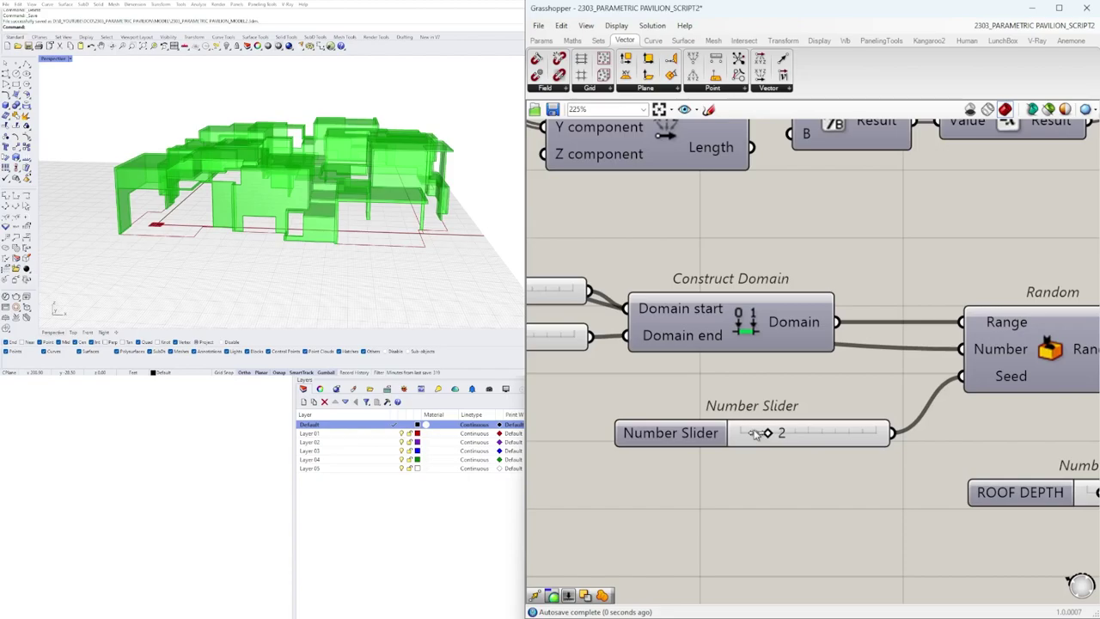
drag(760, 432, 755, 432)
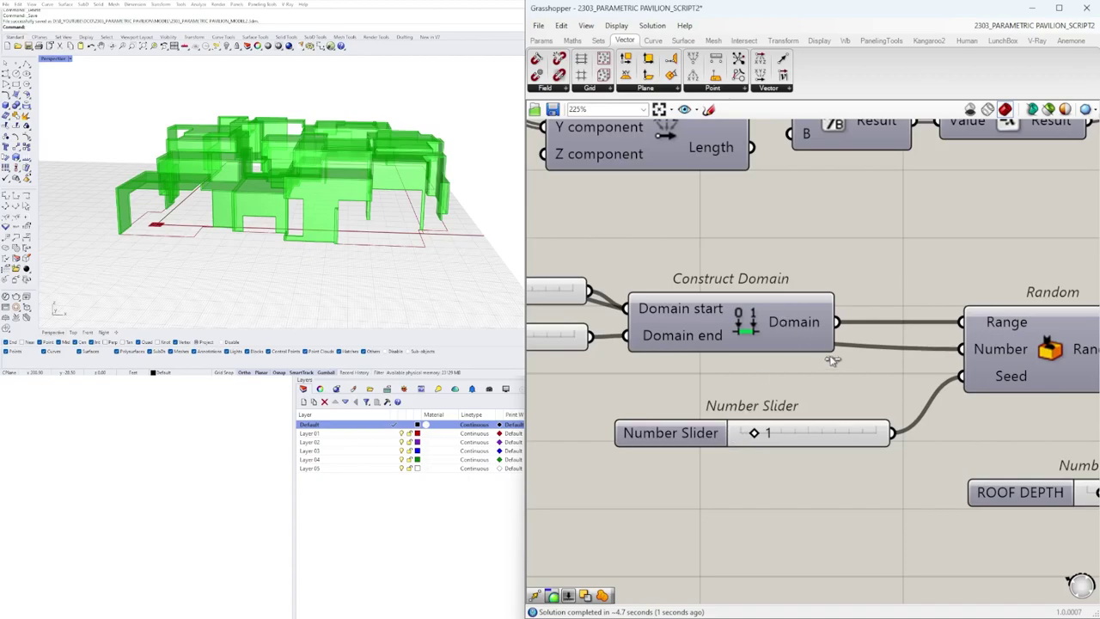
Step: Examine the regenerated pavilion from above, at ground level and near its outer corner
right_drag(812, 336, 863, 388)
scroll(785, 324, down, 5)
right_drag(279, 159, 307, 320)
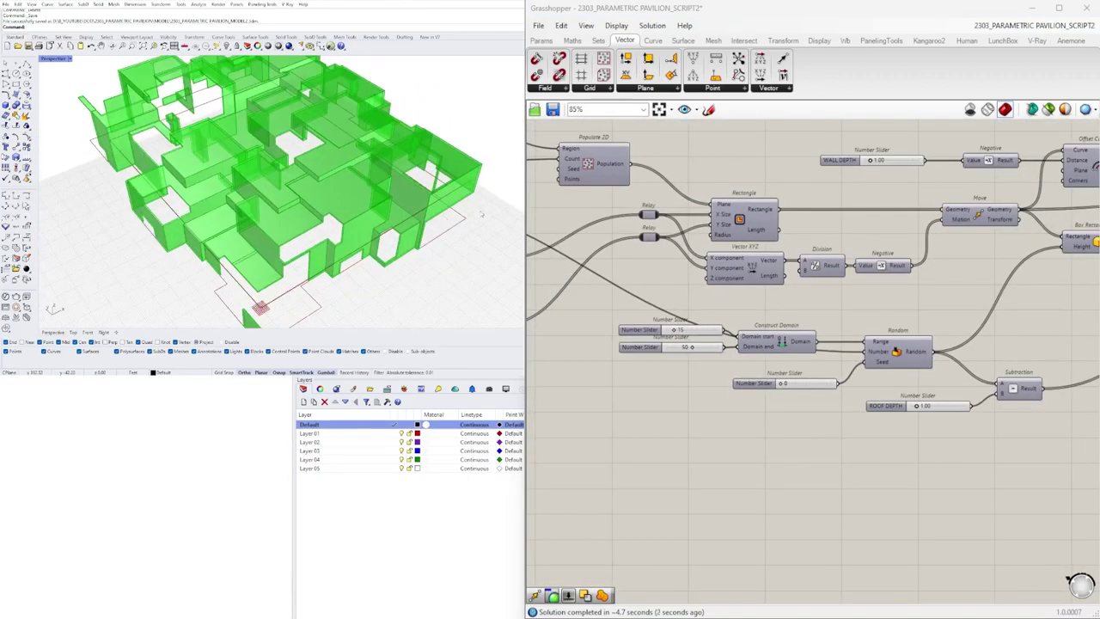
scroll(318, 215, down, 5)
right_drag(318, 215, 257, 225)
scroll(182, 241, up, 8)
right_drag(181, 241, 262, 211)
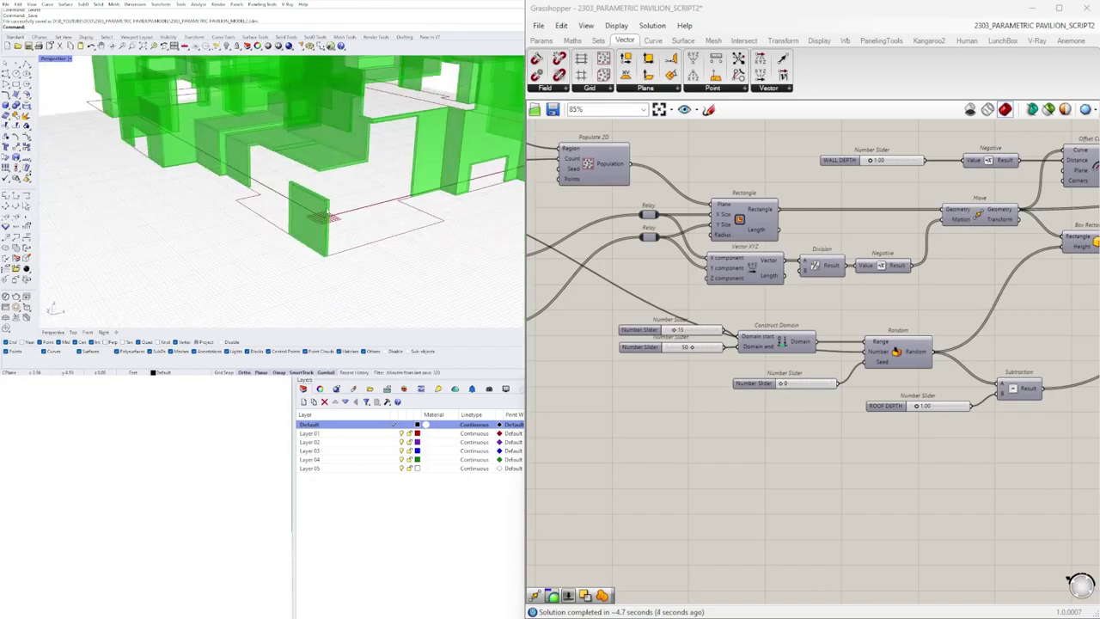
scroll(334, 205, down, 8)
right_drag(334, 206, 396, 245)
Step: Set the NUMBER OF POINTS slider to 20 and check the pavilion from another angle
scroll(778, 296, down, 3)
right_drag(585, 265, 886, 292)
scroll(886, 293, up, 4)
right_drag(892, 174, 802, 277)
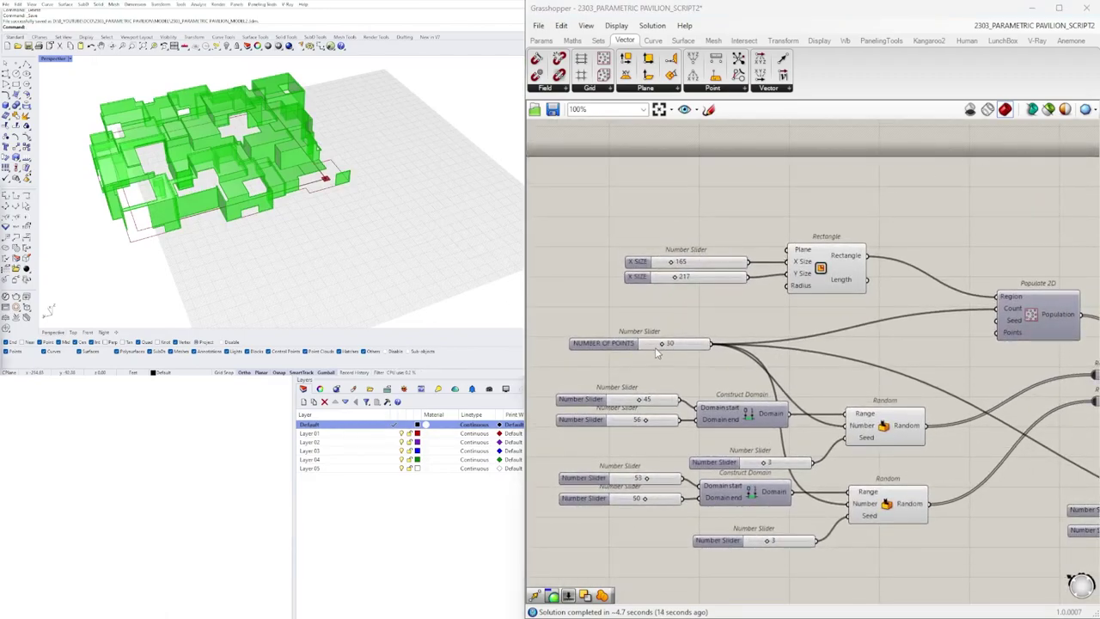
scroll(658, 344, up, 5)
double_click(710, 338)
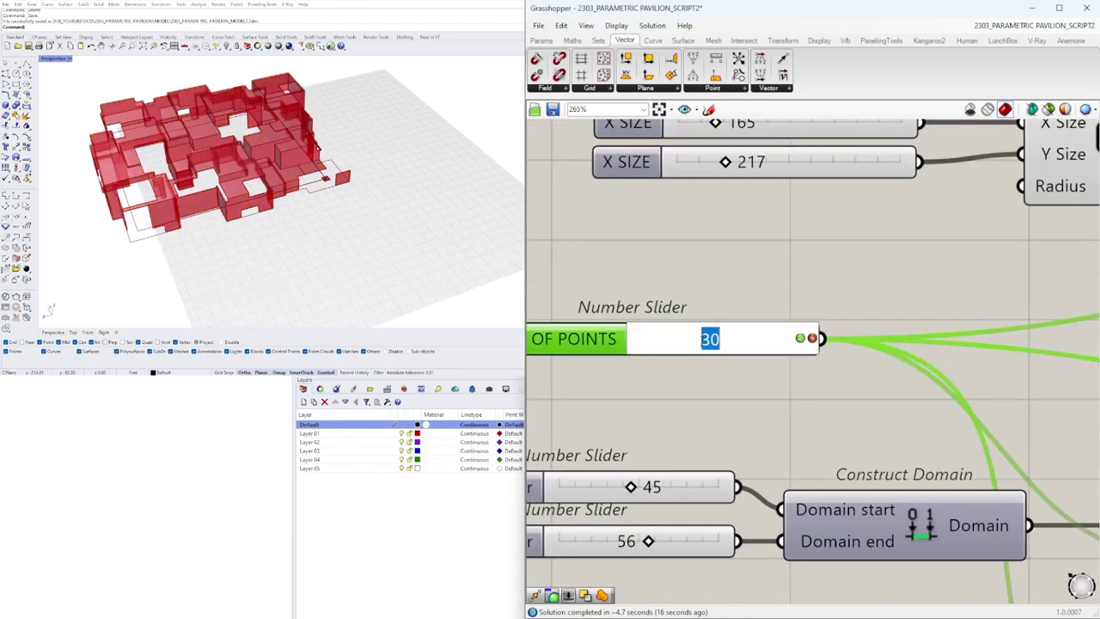
text(20)
key(Return)
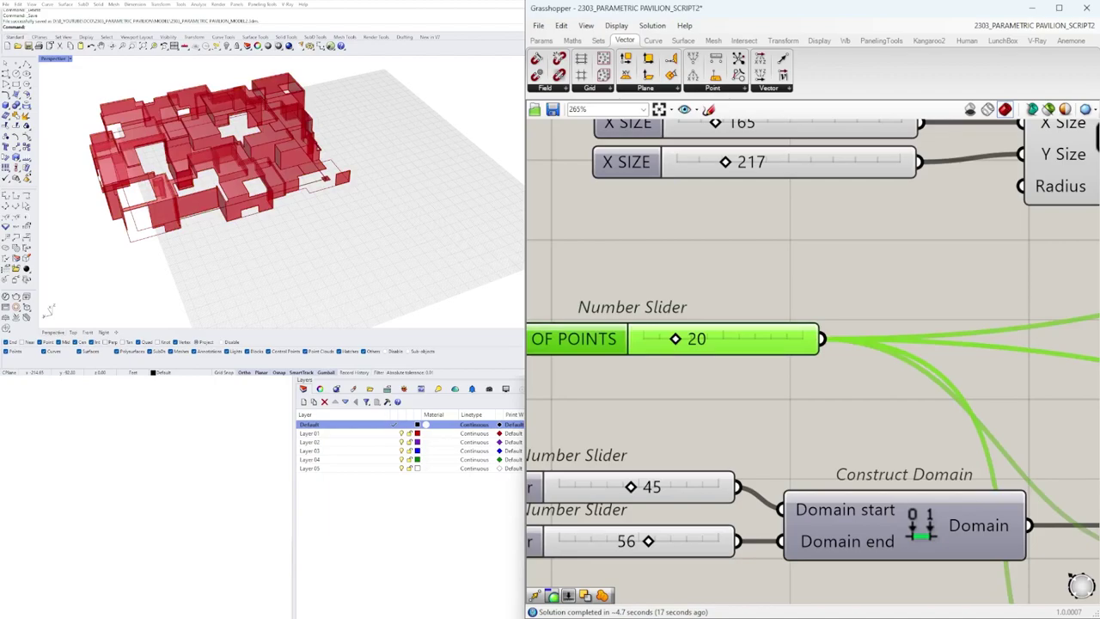
right_drag(224, 148, 507, 185)
Step: Set the NUMBER OF POINTS slider back to 30
scroll(703, 343, down, 3)
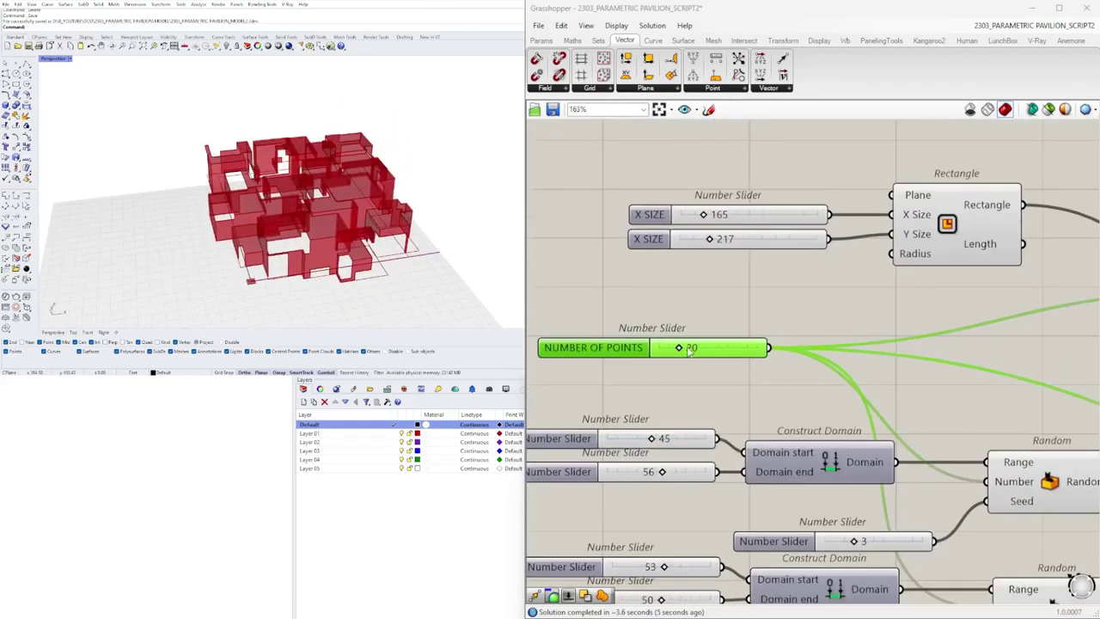
scroll(697, 361, down, 2)
scroll(713, 353, up, 5)
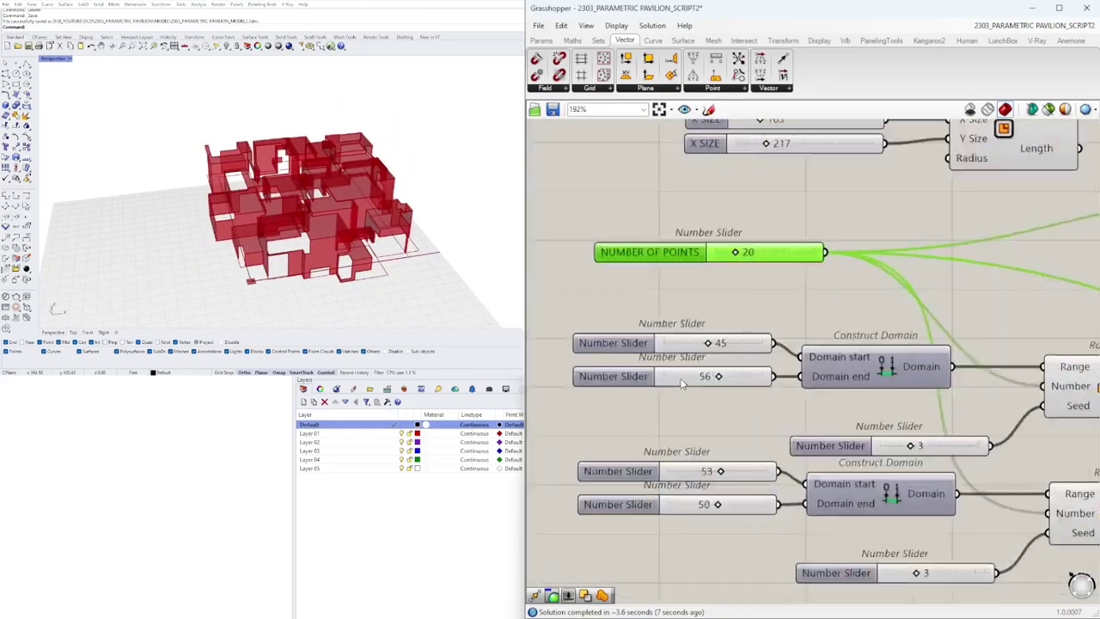
scroll(728, 344, down, 8)
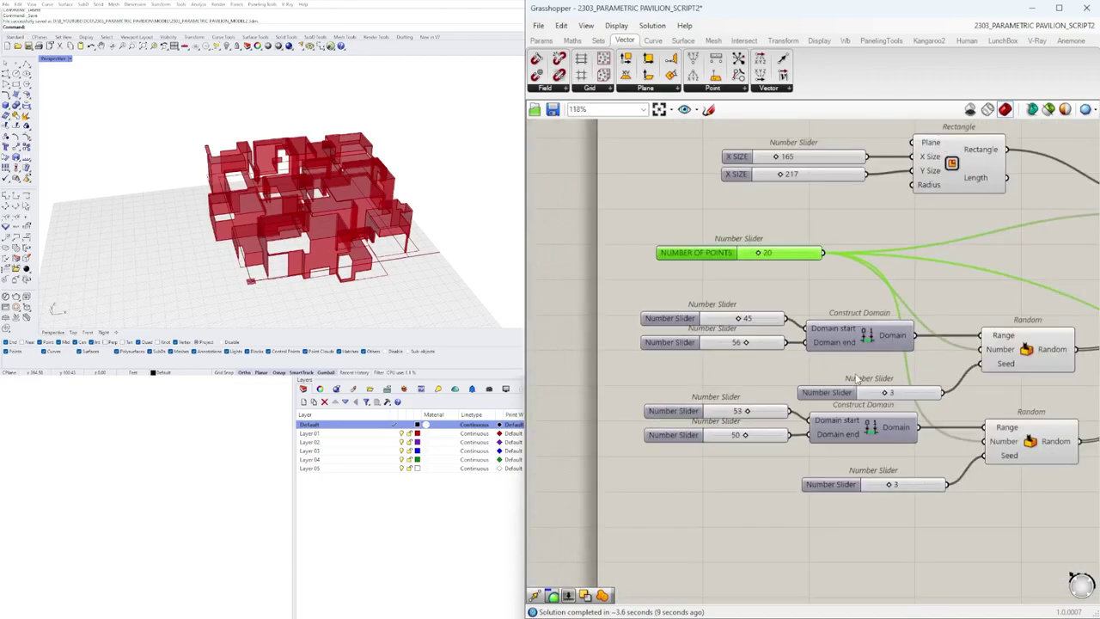
right_drag(870, 259, 651, 297)
right_drag(834, 376, 612, 302)
scroll(773, 402, up, 5)
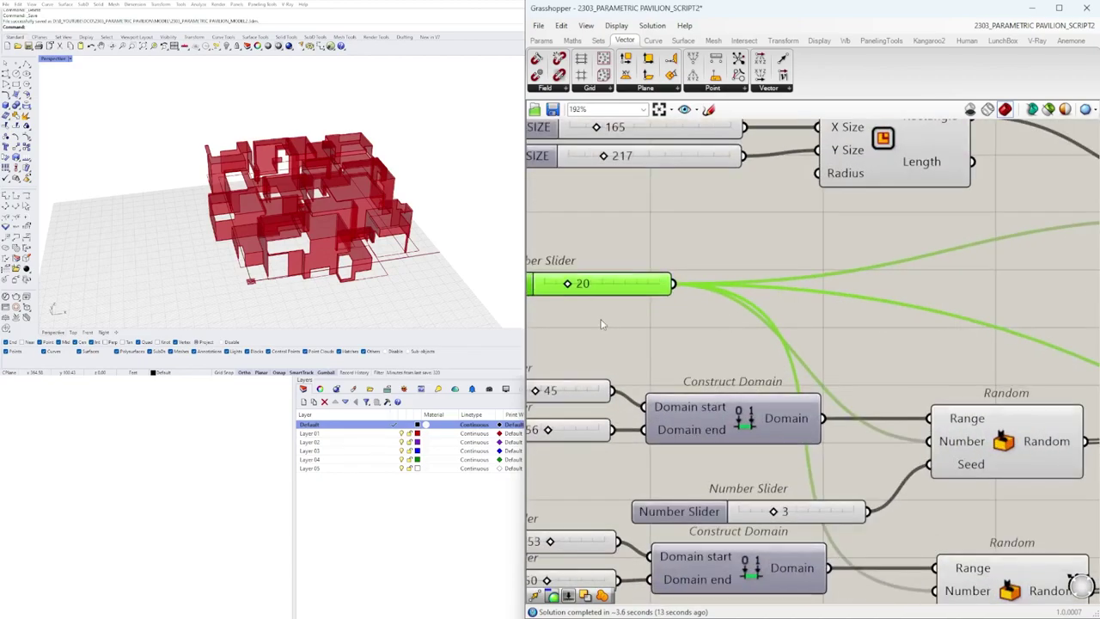
double_click(581, 289)
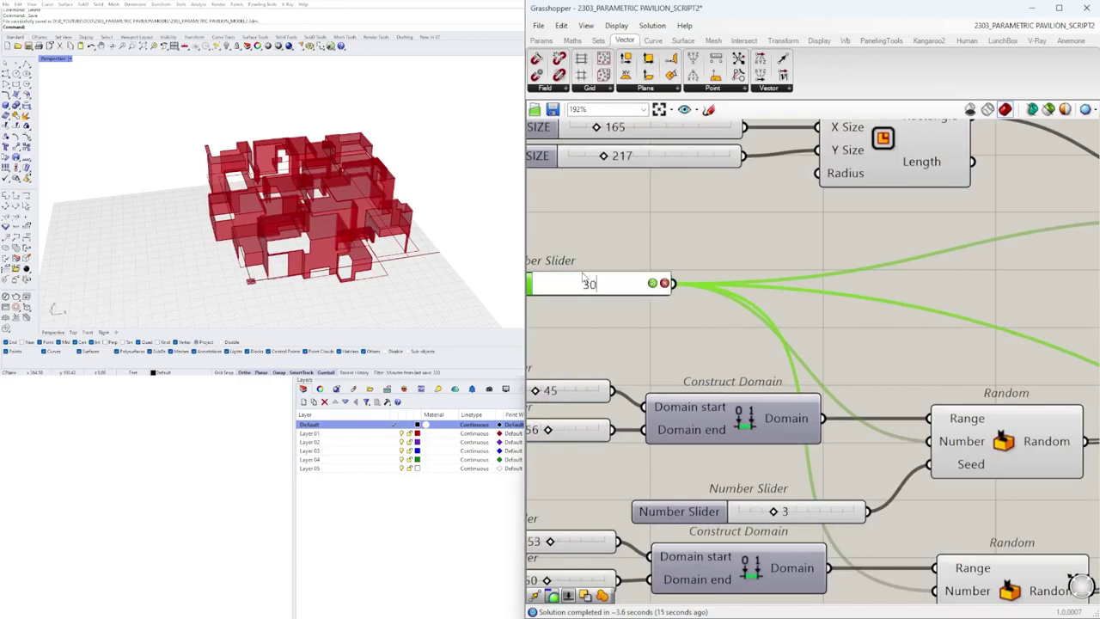
key(Return)
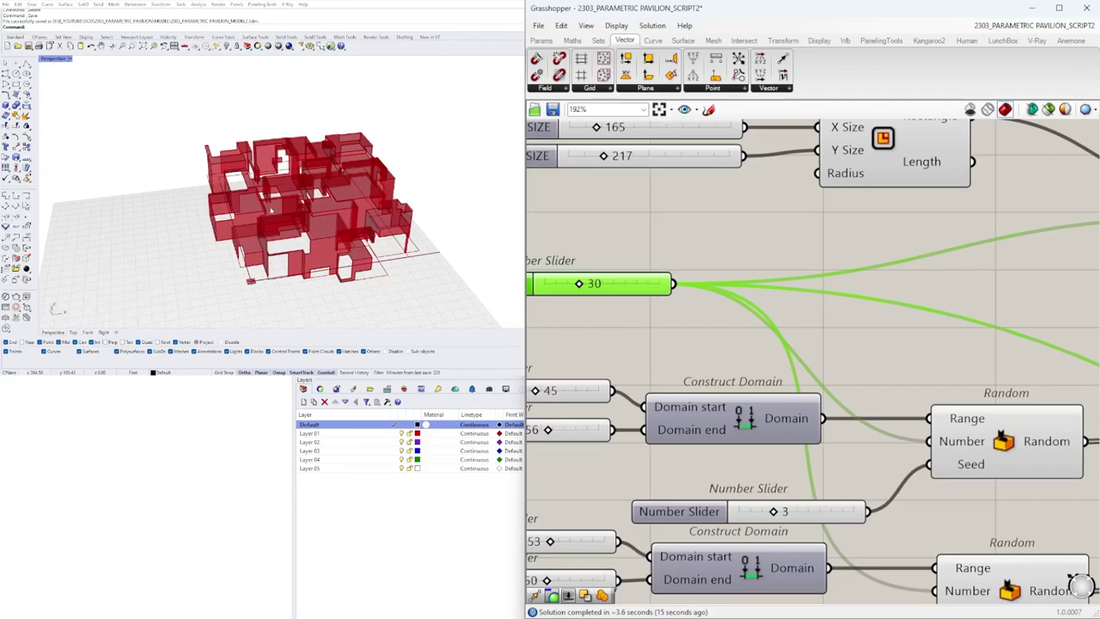
right_drag(257, 207, 301, 237)
Step: Move the X SIZE sliders and their Rectangle component up to make room before Populate 2D
scroll(773, 353, down, 5)
right_drag(762, 352, 688, 272)
scroll(872, 232, up, 1)
scroll(873, 232, up, 3)
click(883, 245)
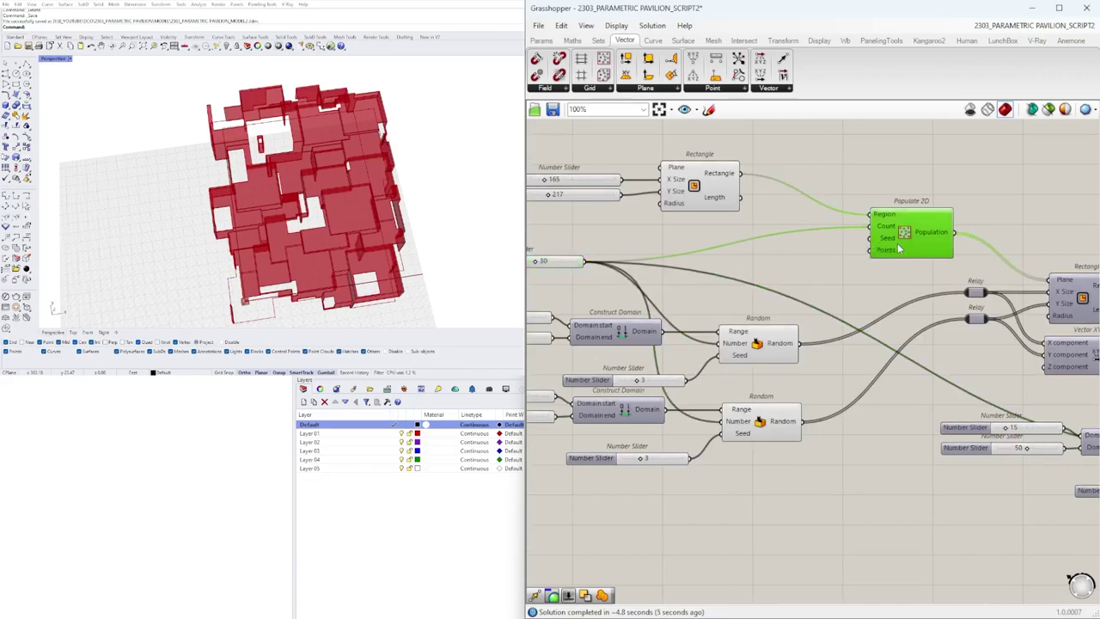
right_drag(897, 244, 986, 308)
drag(875, 273, 603, 193)
drag(799, 254, 804, 201)
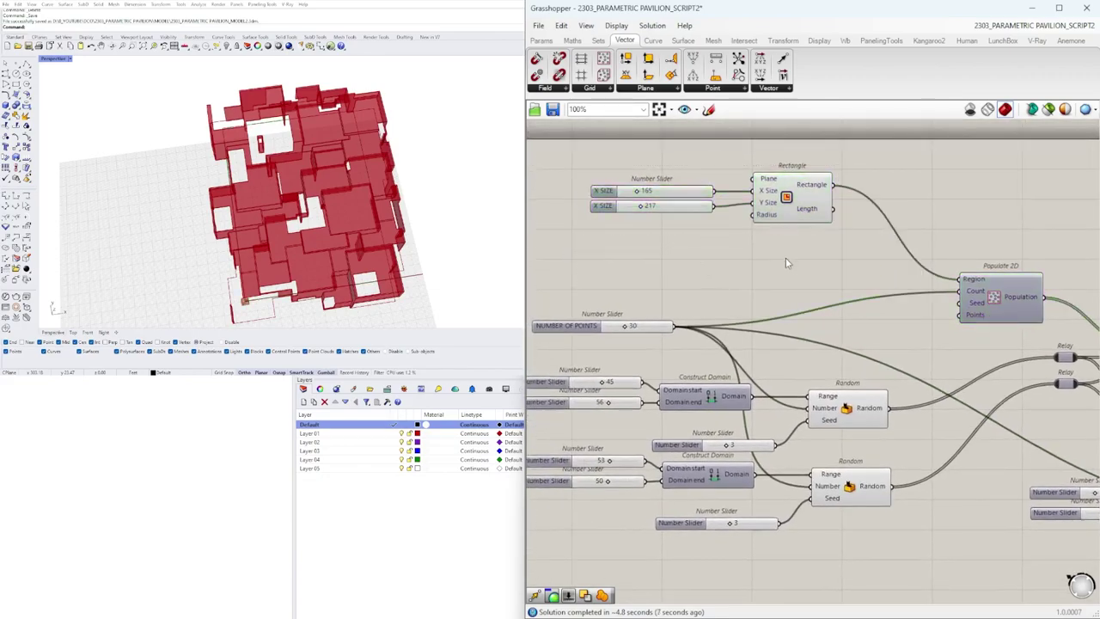
Step: Add a number slider with the value 3 and connect it to the Seed input of Populate 2D
double_click(803, 268)
text(3)
key(Return)
scroll(882, 279, up, 2)
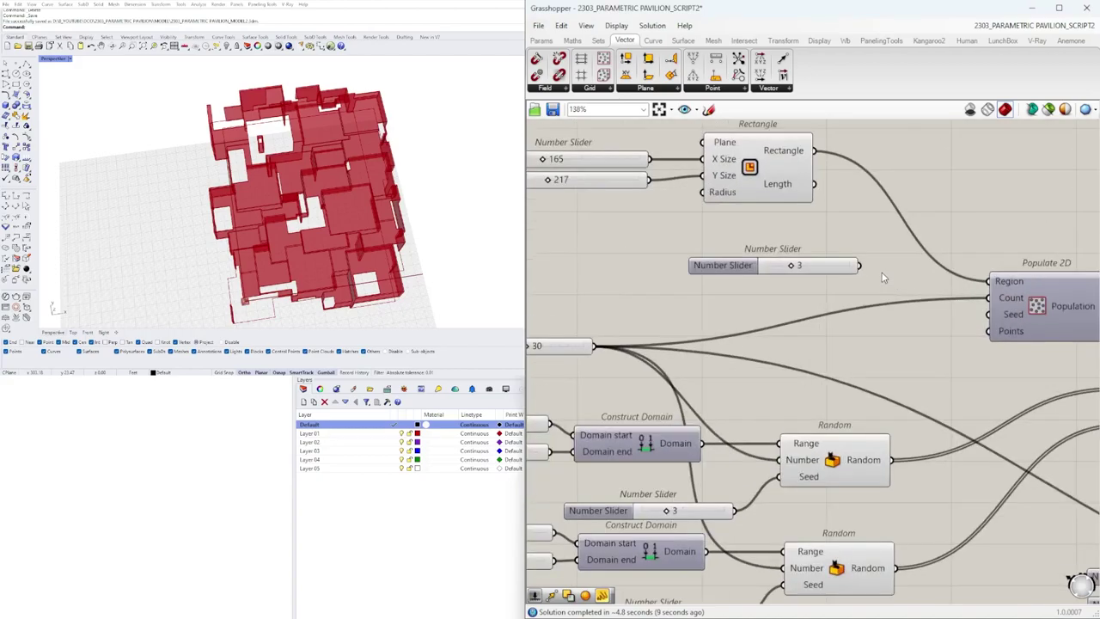
drag(858, 265, 979, 316)
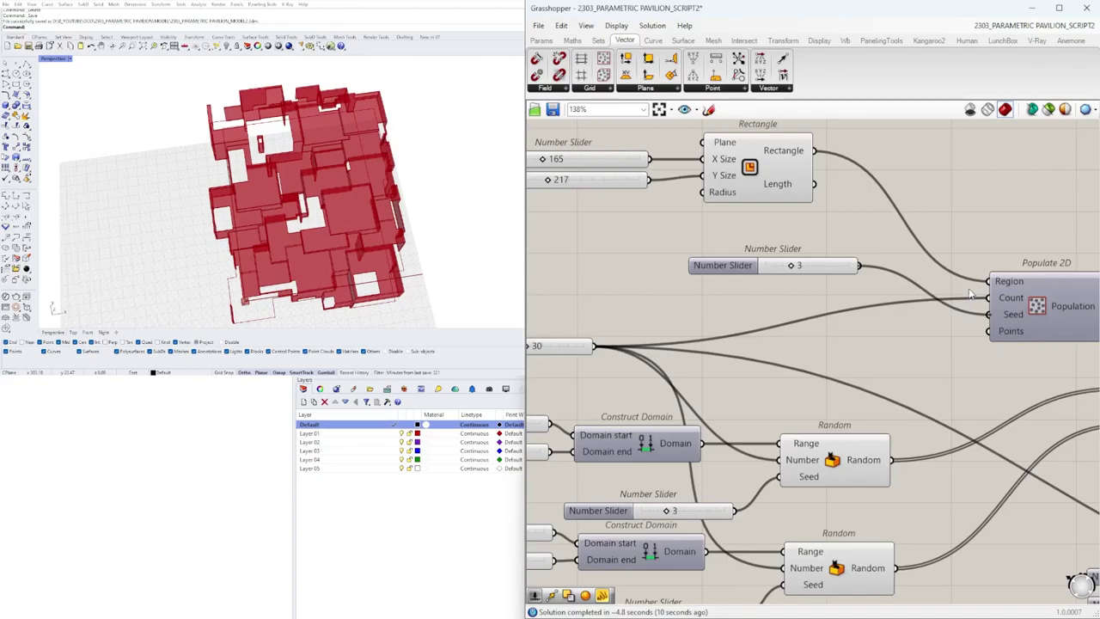
Step: Examine the repopulated pavilion from the side, near and far
right_drag(412, 225, 176, 224)
scroll(275, 189, up, 5)
scroll(234, 228, up, 4)
scroll(233, 228, down, 4)
scroll(194, 220, up, 3)
scroll(724, 353, down, 6)
scroll(1045, 405, up, 4)
Step: Set the end of the sphere radius domain to 20
right_drag(1045, 405, 792, 412)
scroll(738, 374, down, 4)
right_drag(1044, 365, 602, 376)
scroll(666, 443, up, 7)
double_click(704, 428)
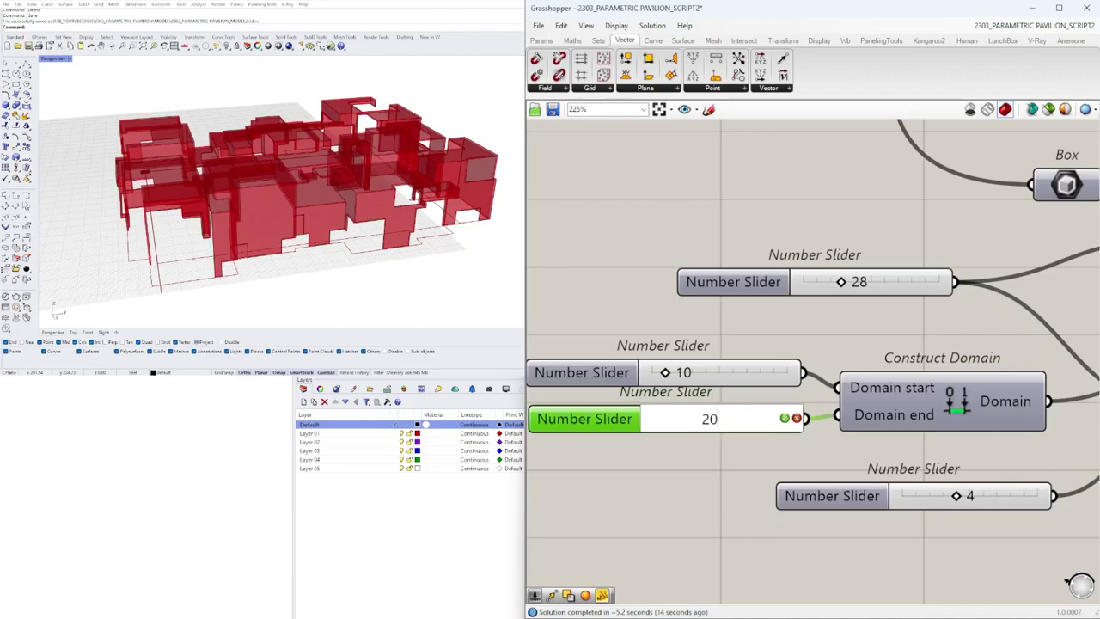
key(Return)
right_drag(367, 123, 365, 194)
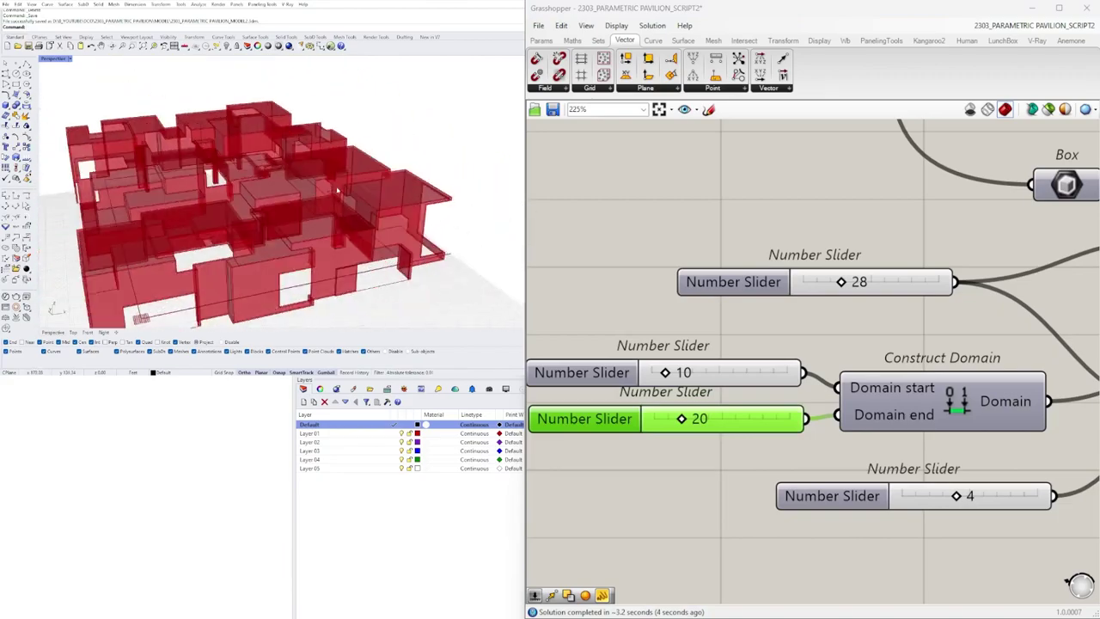
Step: Bake the final Solid Difference into the Rhino model
scroll(371, 182, down, 4)
scroll(866, 262, down, 8)
right_drag(1038, 280, 862, 314)
scroll(964, 262, up, 3)
right_drag(964, 262, 726, 328)
scroll(727, 326, up, 2)
right_drag(720, 290, 822, 291)
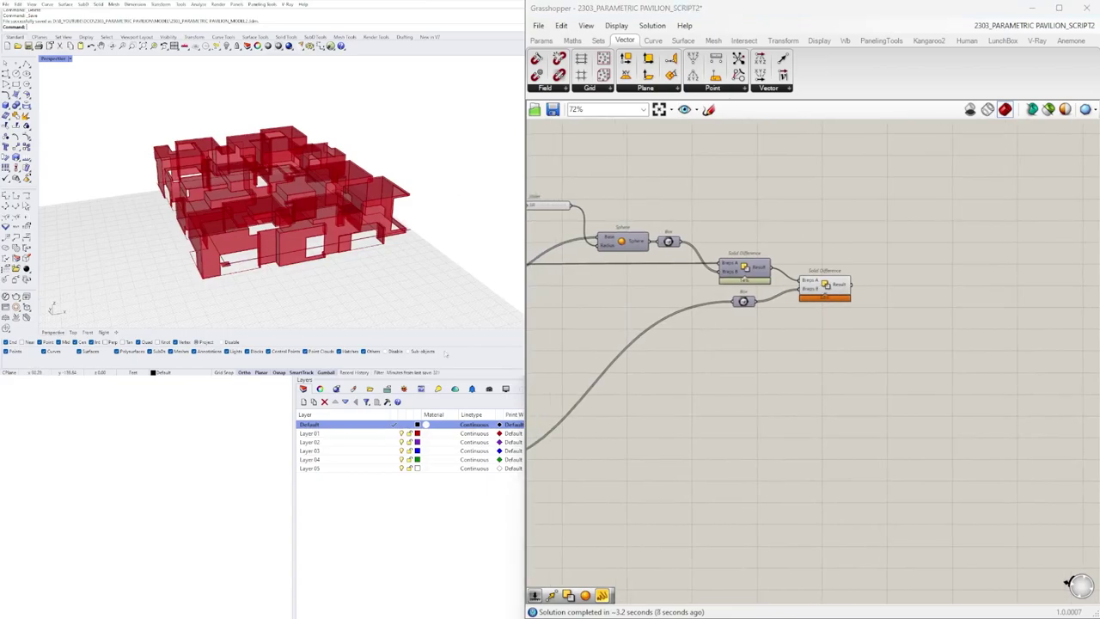
click(823, 289)
middle_click(822, 287)
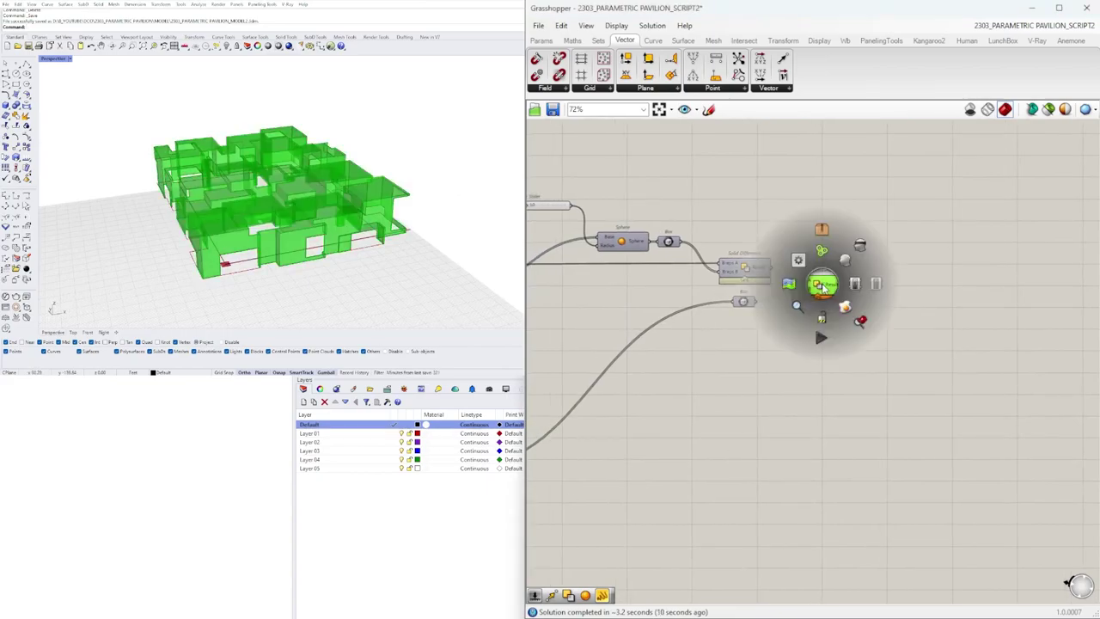
click(845, 307)
Step: Move the baked pavilion away from the Grasshopper preview, deselect it and inspect its facade and interior
click(310, 201)
scroll(310, 201, down, 6)
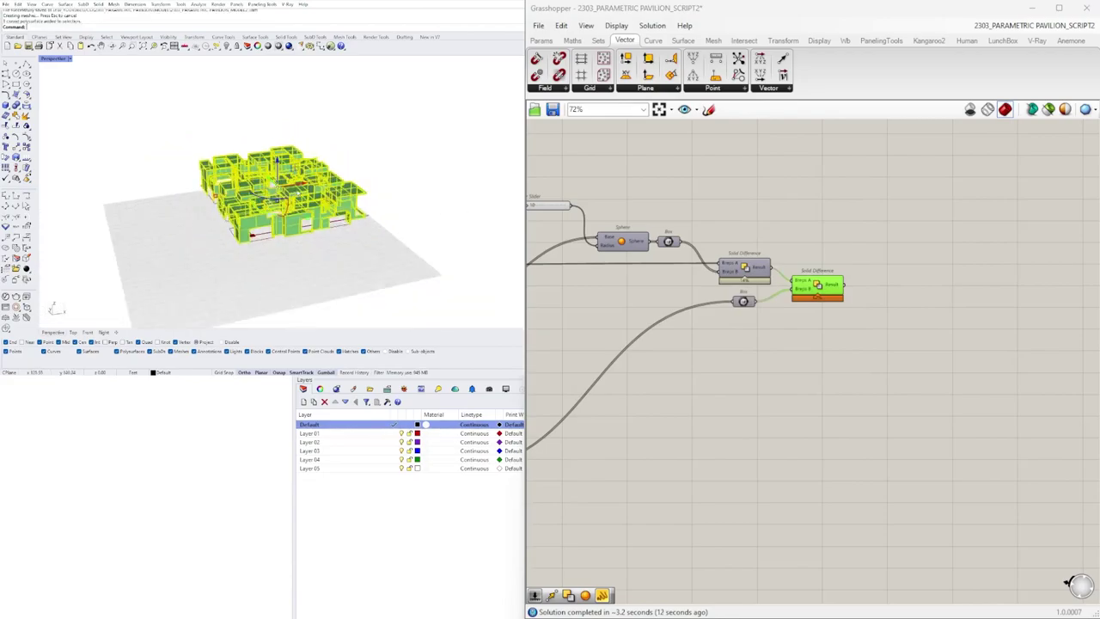
shift+right_drag(310, 201, 174, 213)
drag(184, 211, 336, 187)
click(352, 234)
scroll(344, 225, up, 5)
right_drag(344, 225, 425, 190)
scroll(424, 189, up, 8)
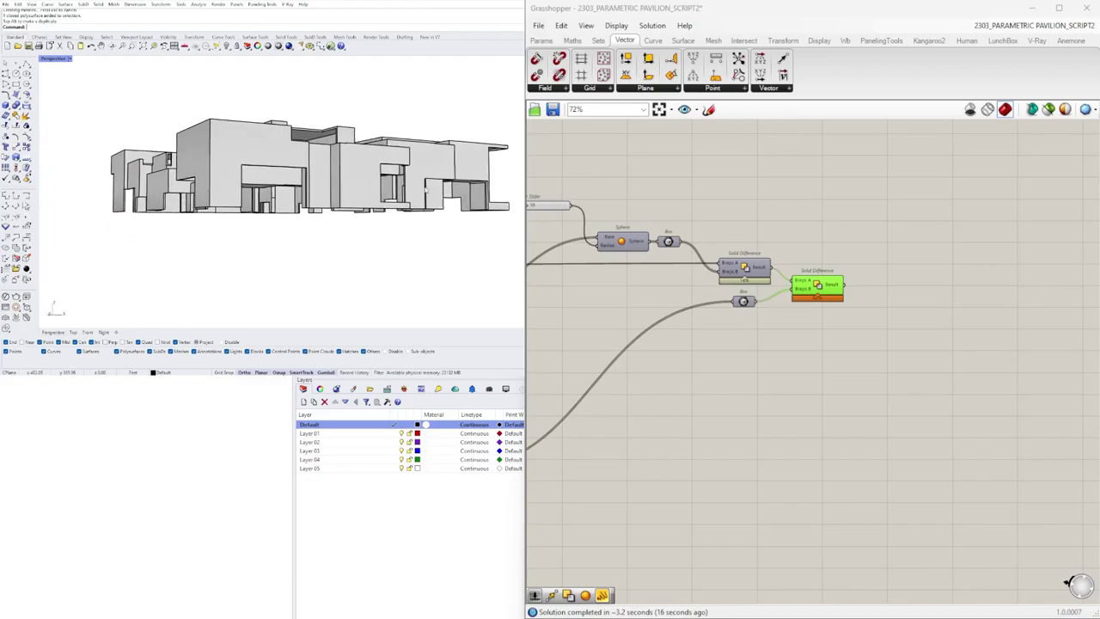
scroll(420, 189, up, 8)
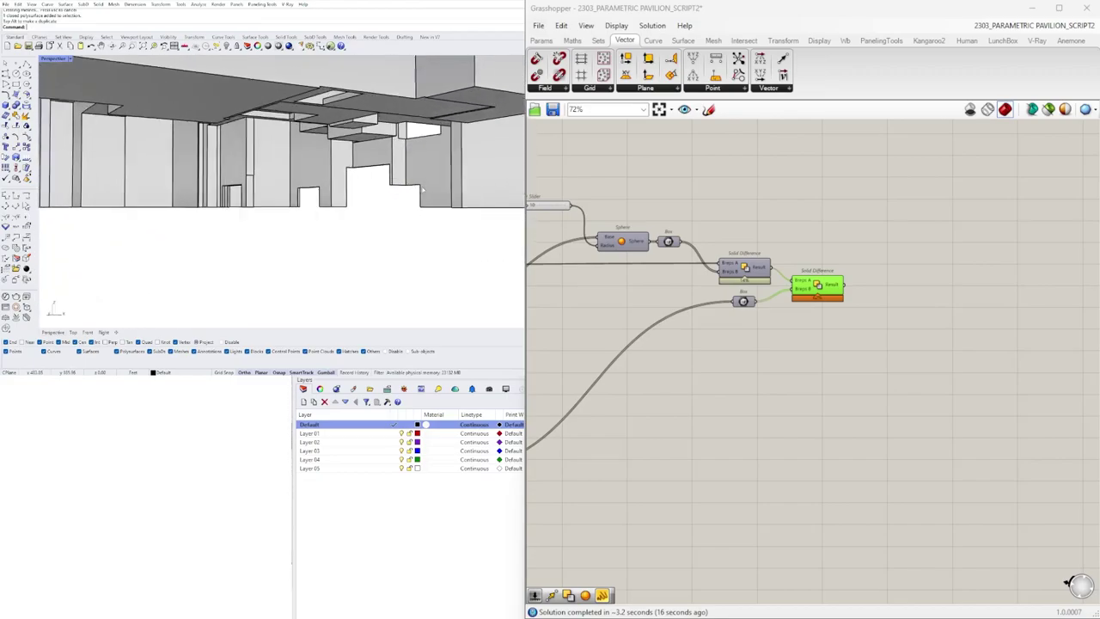
Step: Create a vertical clipping plane along the side of the baked pavilion with ClippingPlane, using the width as its height
scroll(411, 195, up, 8)
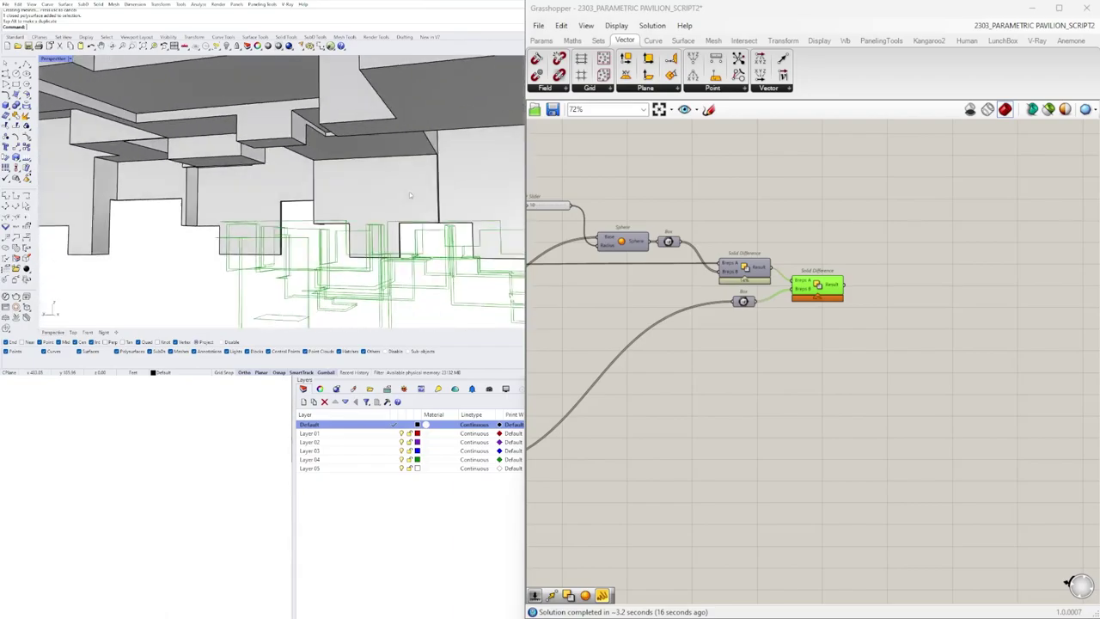
scroll(409, 191, down, 15)
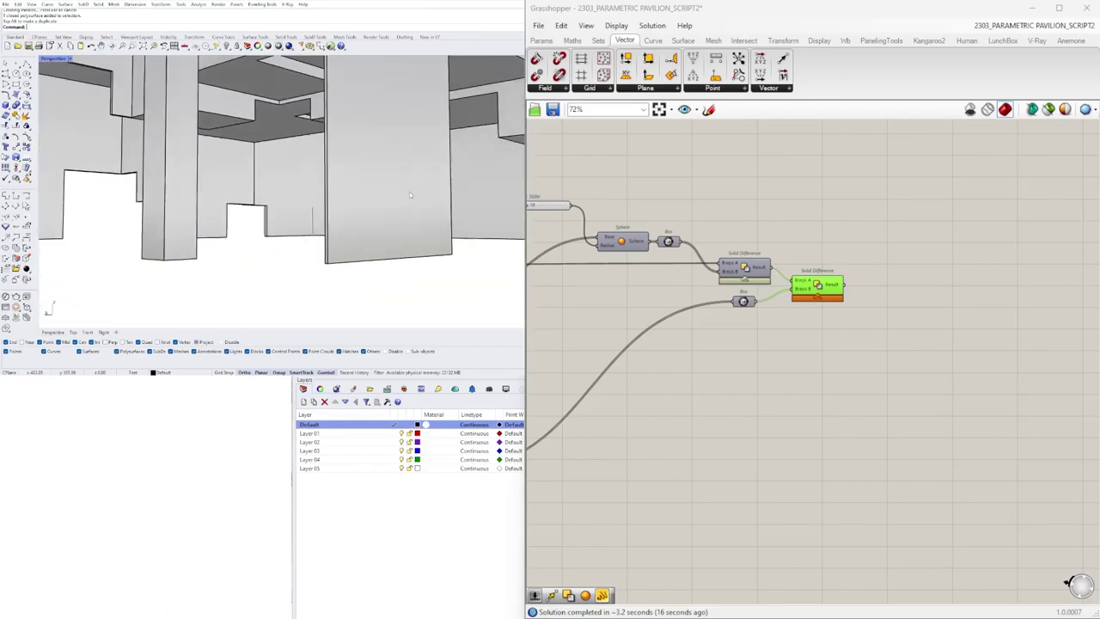
scroll(409, 191, down, 8)
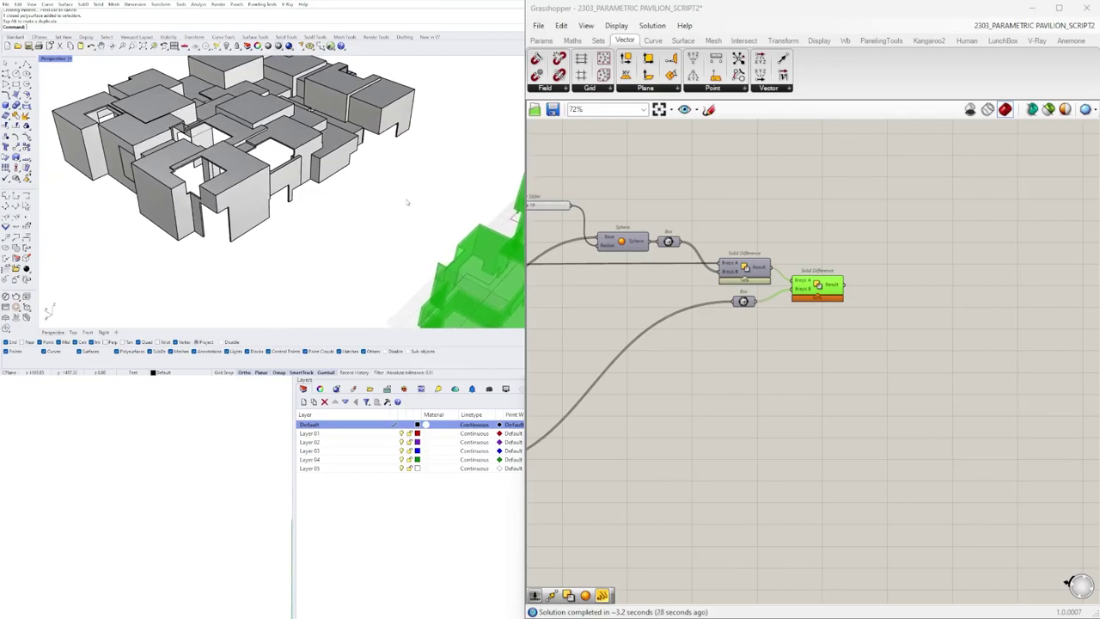
text(cl)
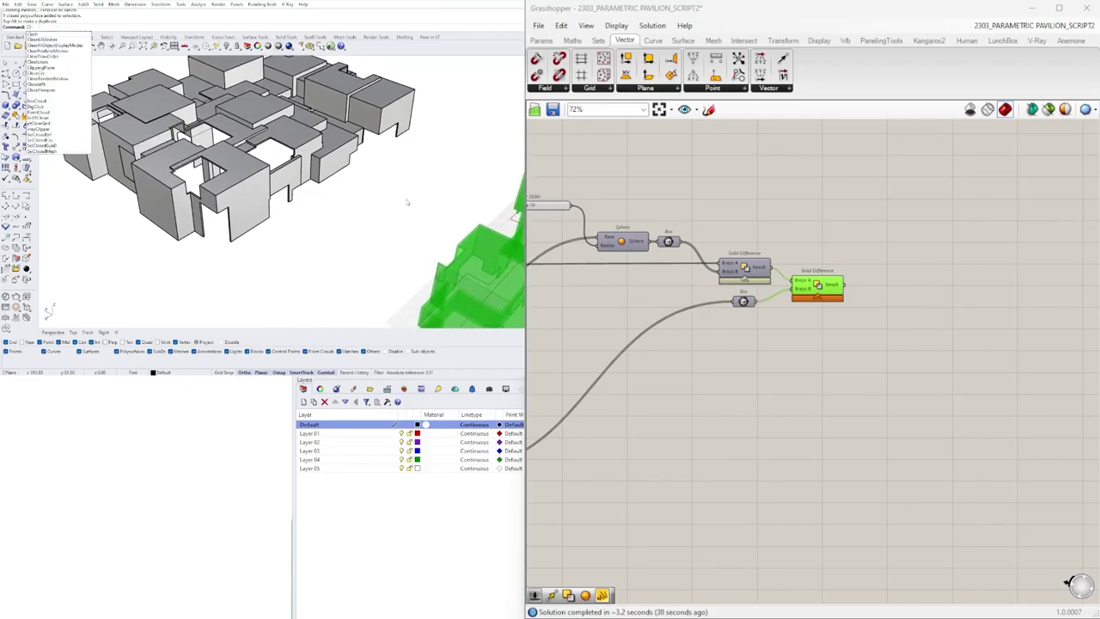
text(ippingPlane)
key(Return)
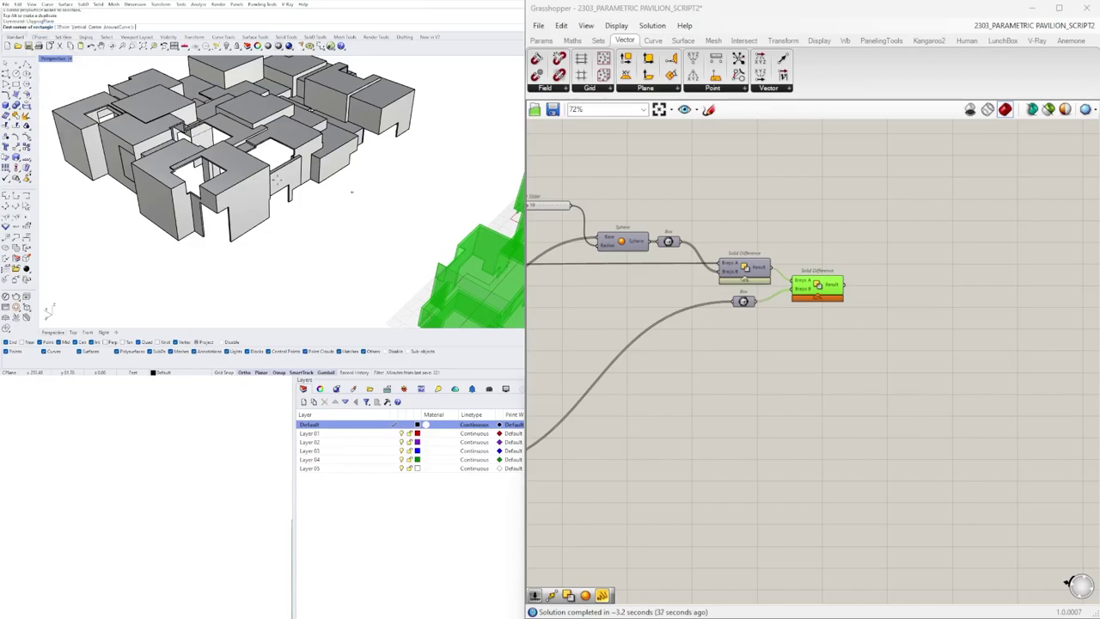
click(80, 27)
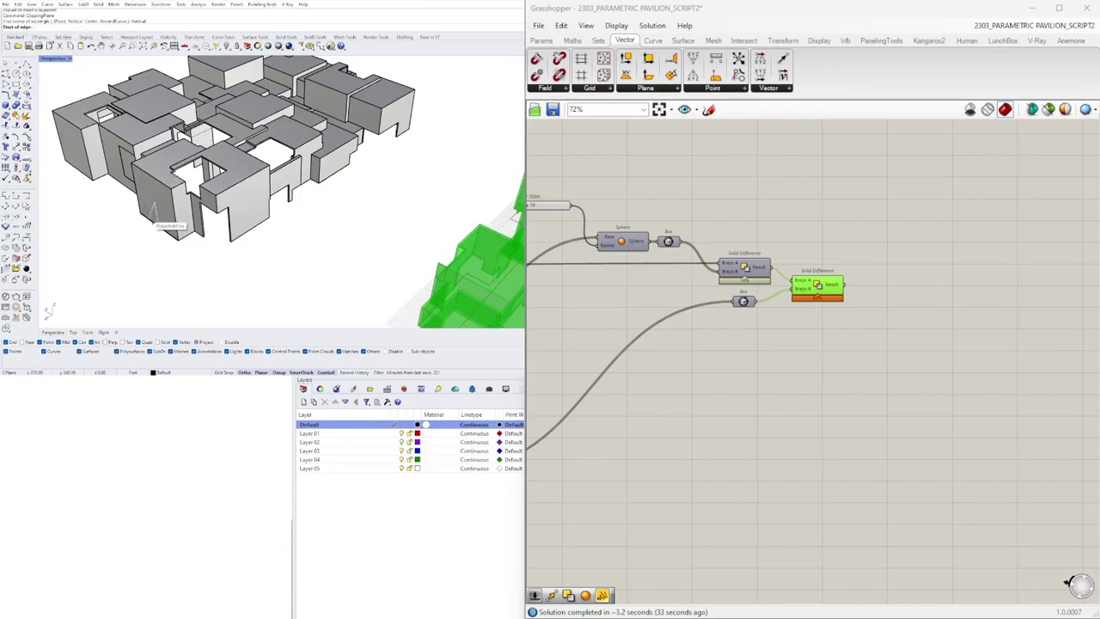
click(157, 231)
scroll(159, 227, down, 8)
click(275, 163)
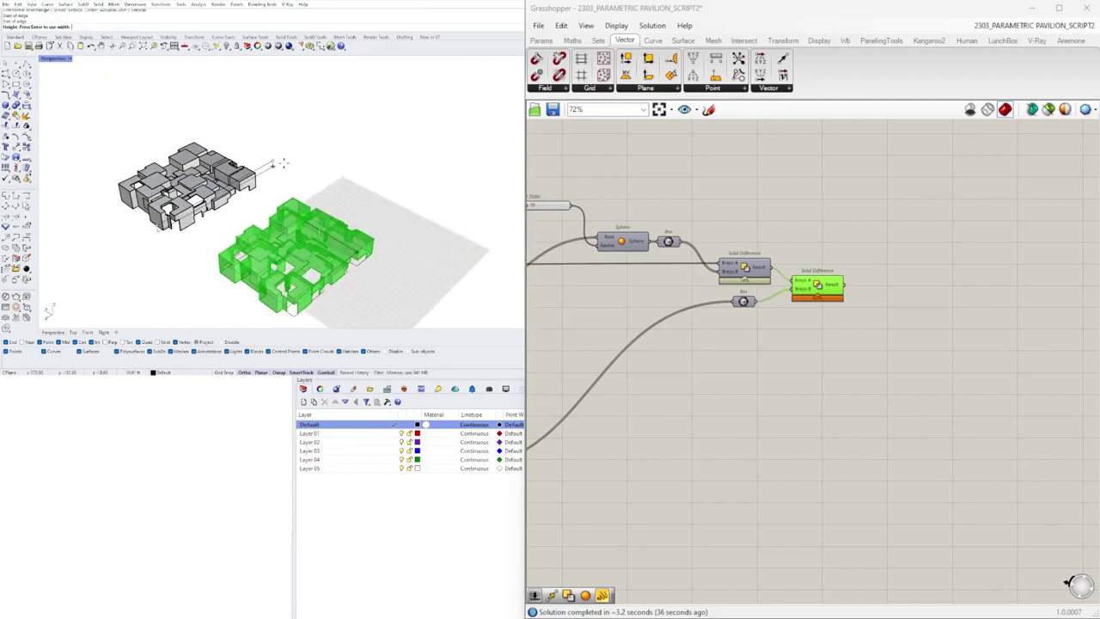
key(Return)
Step: Move the clipping plane across the baked pavilion to try sectioning it, and delete the plane
scroll(234, 206, up, 6)
click(206, 171)
shift+right_drag(207, 171, 286, 233)
drag(301, 89, 331, 153)
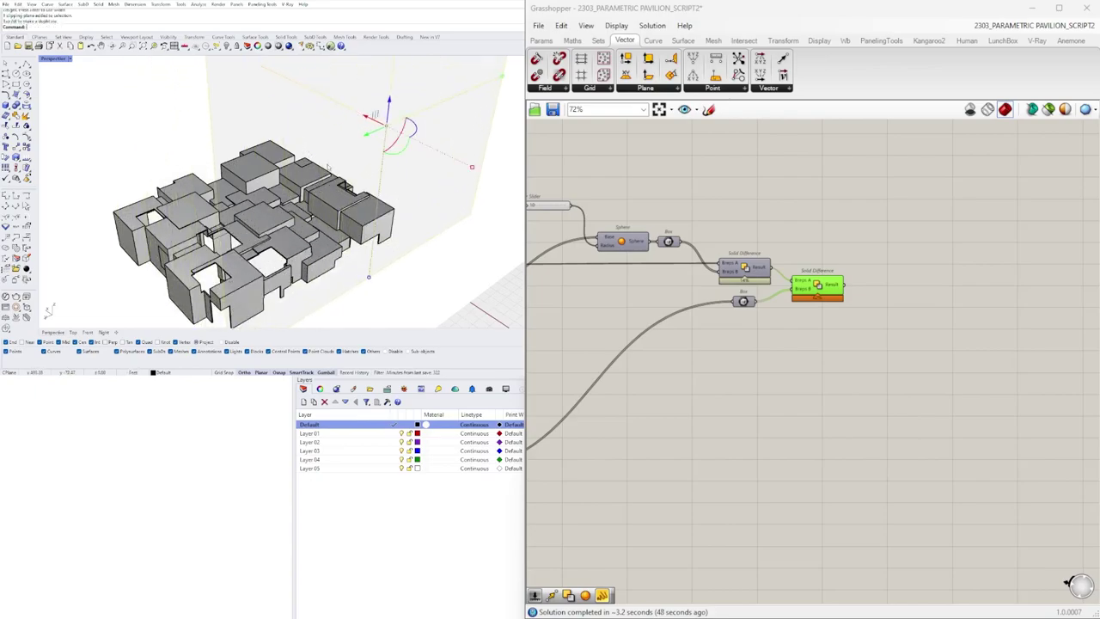
scroll(332, 150, down, 7)
scroll(334, 143, up, 2)
key(Delete)
Step: Frame the whole baked pavilion from above at an angle and show the Perspective viewport's Capture To File option
right_drag(373, 182, 270, 148)
scroll(270, 148, up, 6)
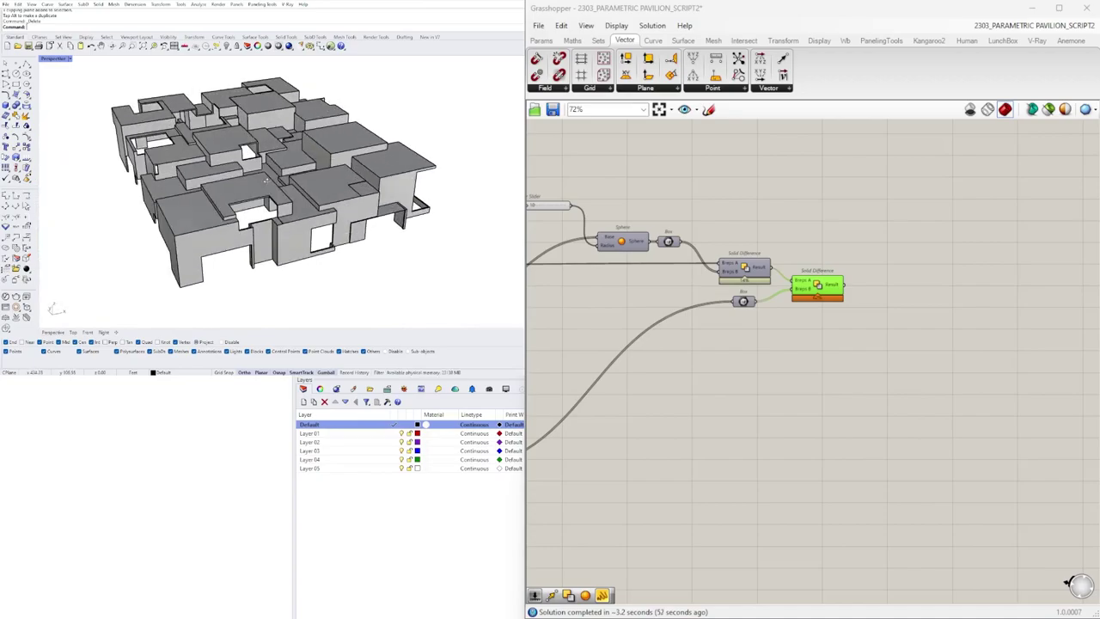
scroll(237, 203, down, 2)
right_drag(233, 205, 354, 209)
right_drag(372, 96, 357, 100)
click(55, 60)
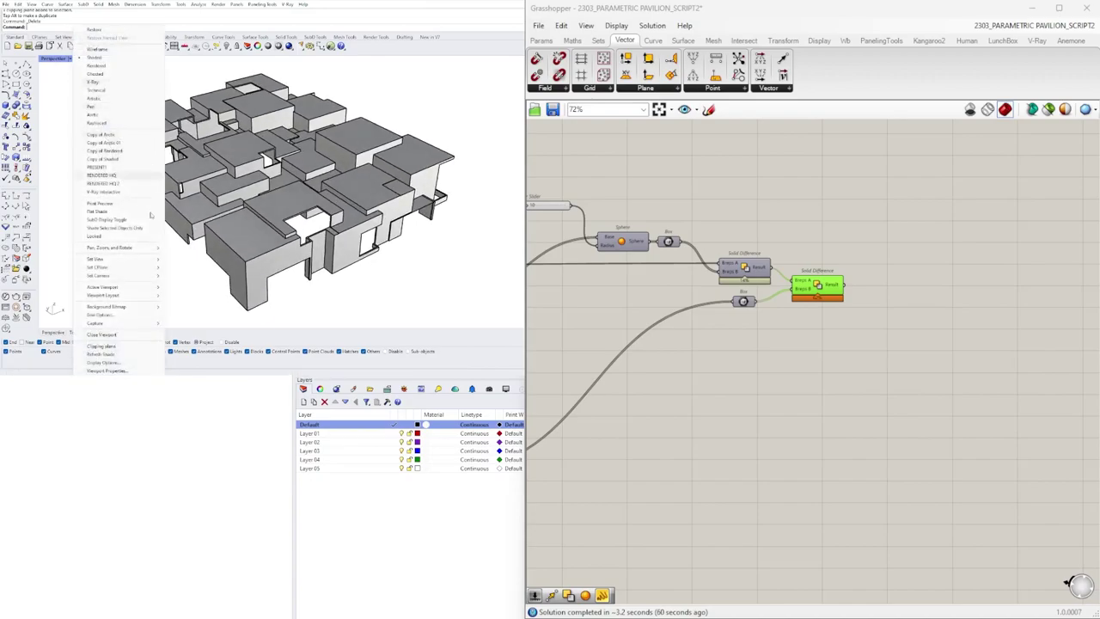
mouse_move(141, 323)
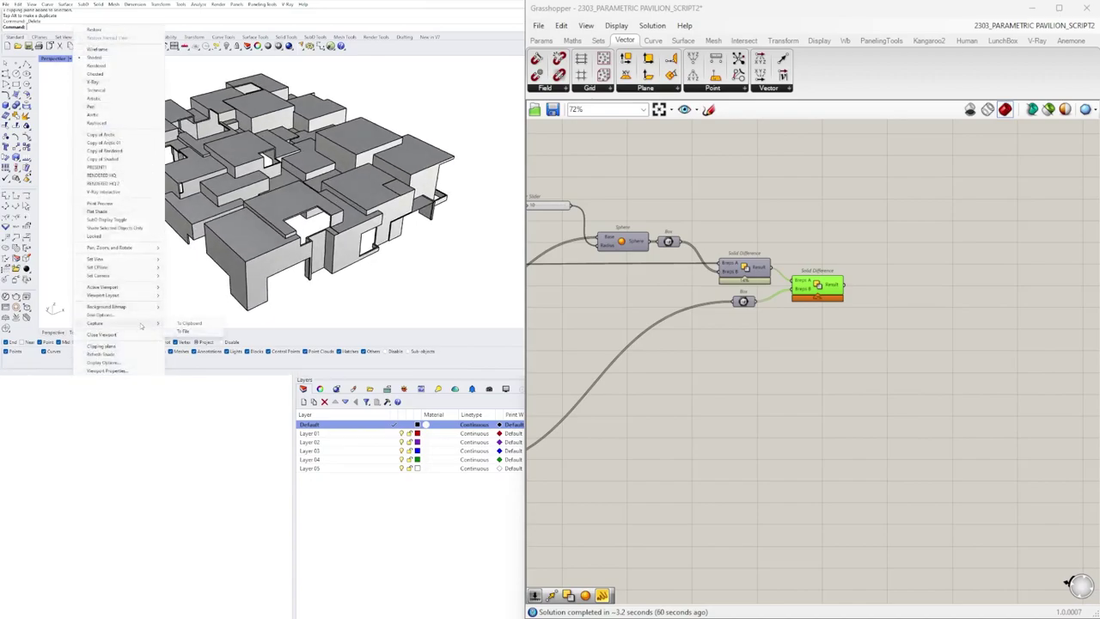
click(188, 330)
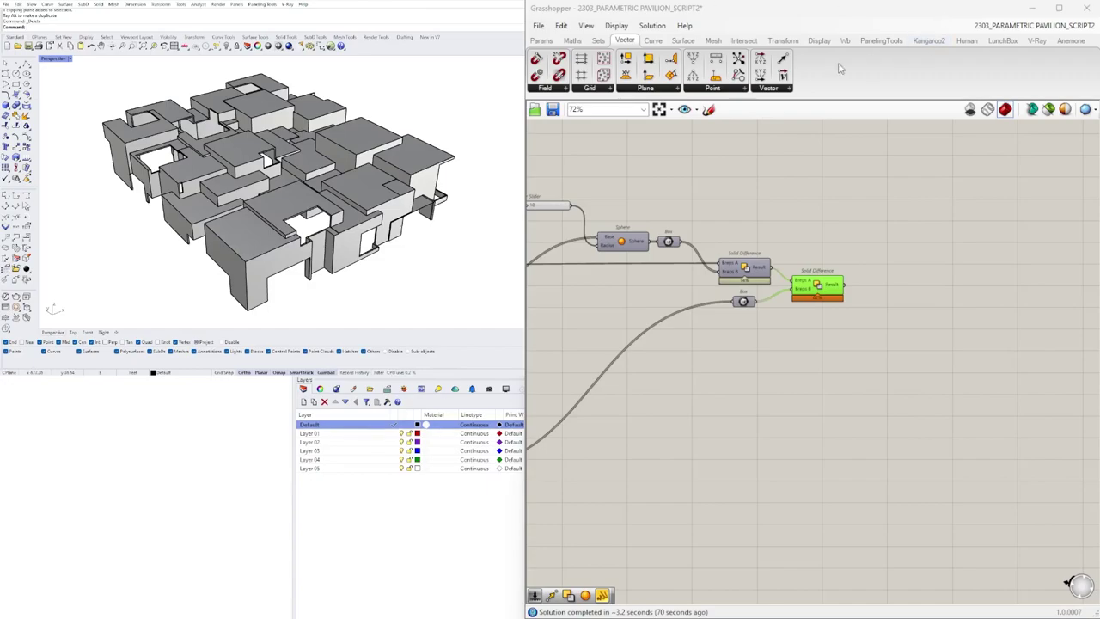
Step: Show the whole Grasshopper definition and its Export Hi-Res Image option, leaving without exporting
scroll(831, 282, down, 5)
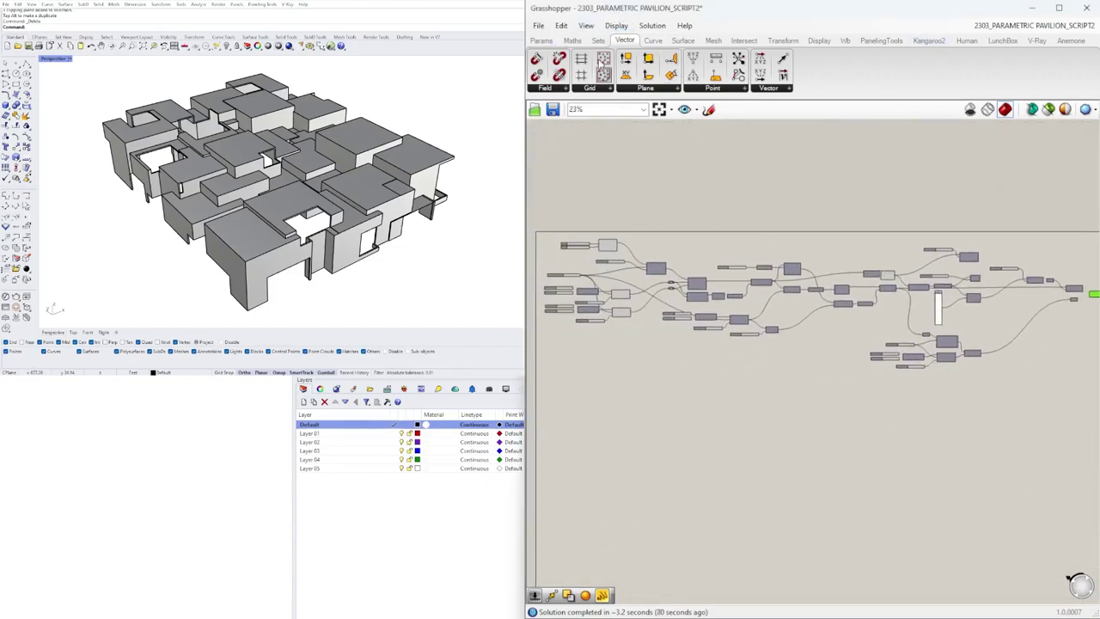
click(538, 24)
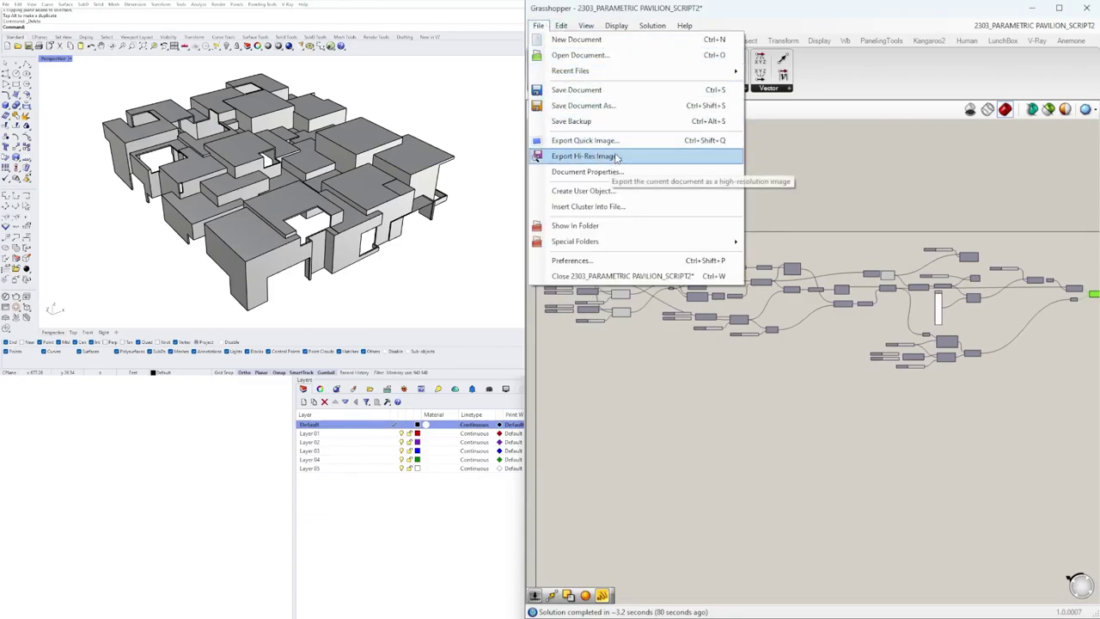
click(841, 212)
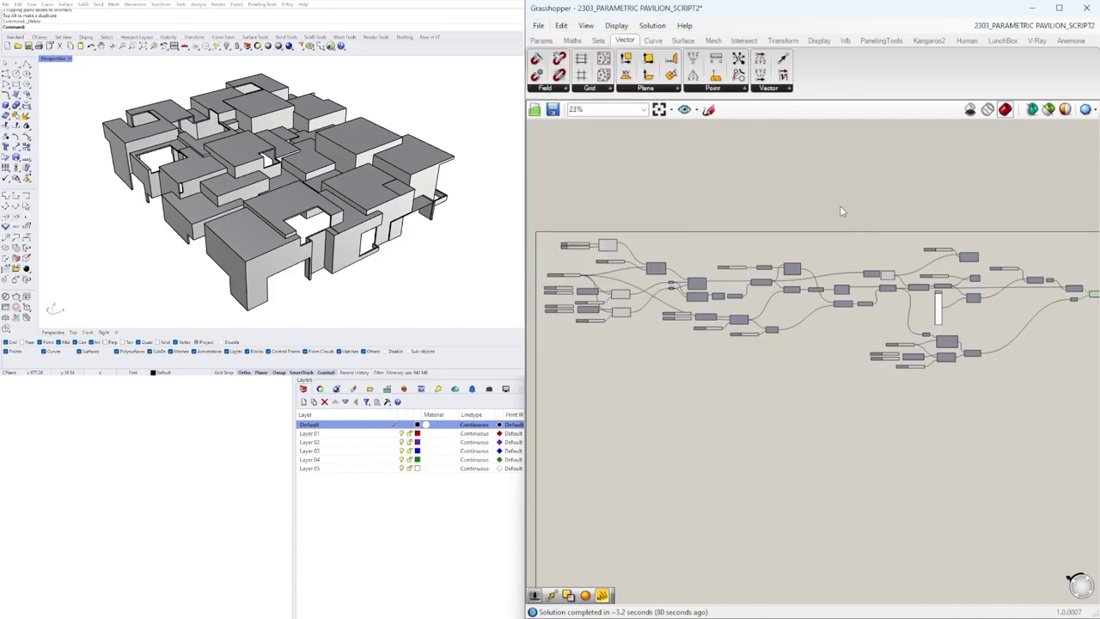